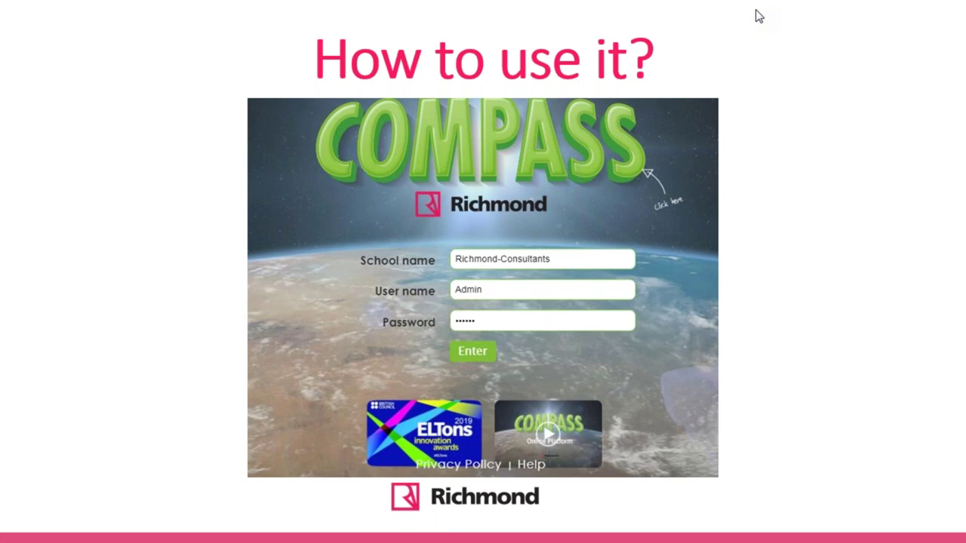
Step: Restore and minimize the PowerPoint presentation to reveal the Compass sign-in form
{"action": "key", "text": "alt+Tab"}
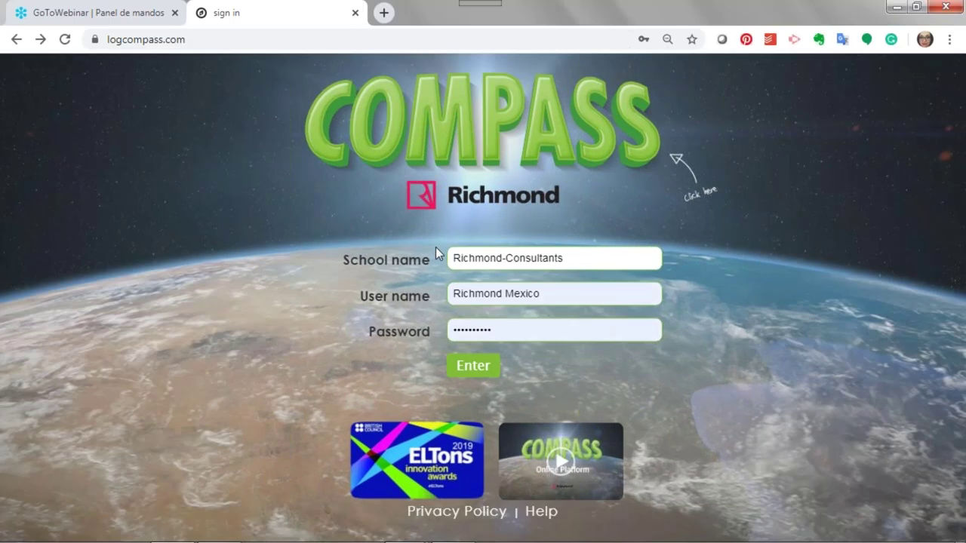
{"action": "key", "text": "alt+Tab"}
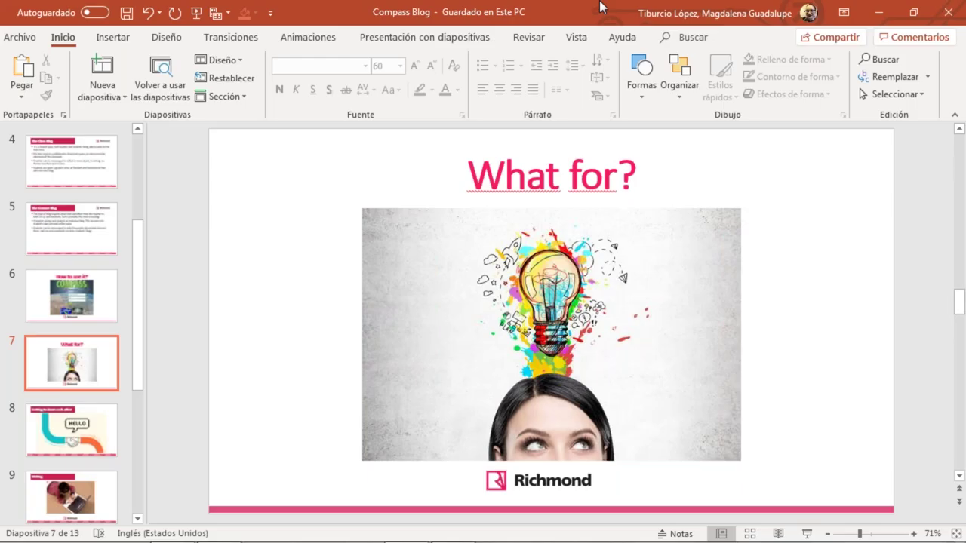
{"action": "left_click_drag", "start_coordinate": [600, 6], "coordinate": [327, 76]}
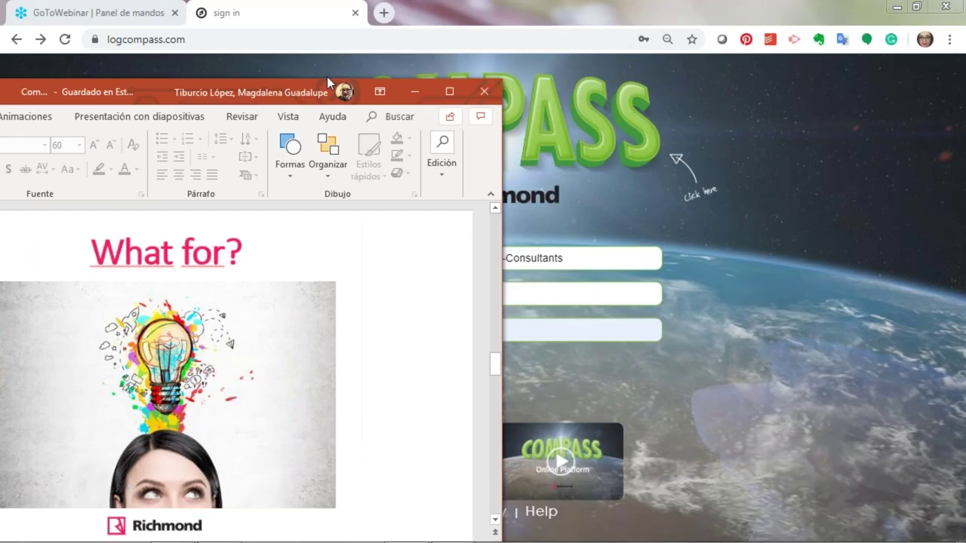
{"action": "left_click", "coordinate": [414, 92]}
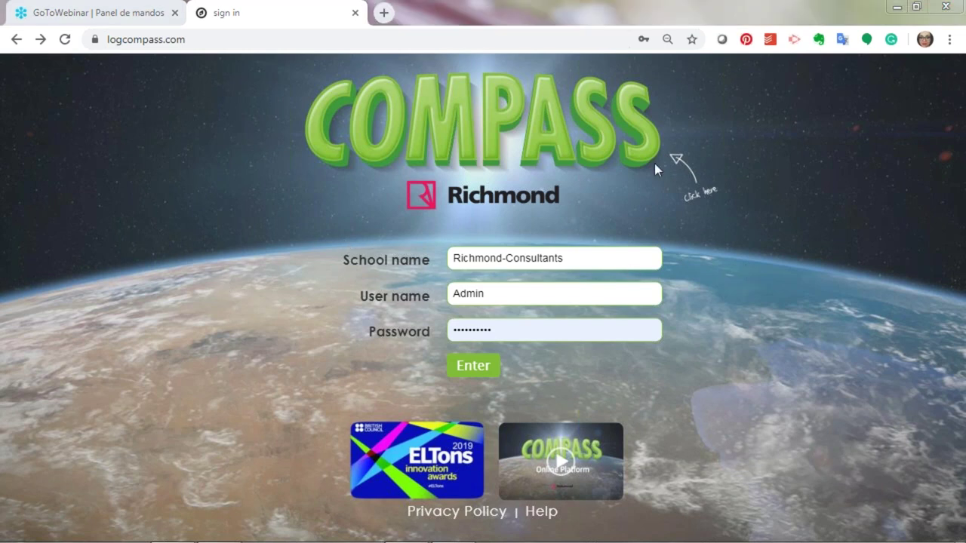
Step: Sign in to Compass, retyping the password after the error, to reach the Level 3 page
{"action": "left_click", "coordinate": [473, 367]}
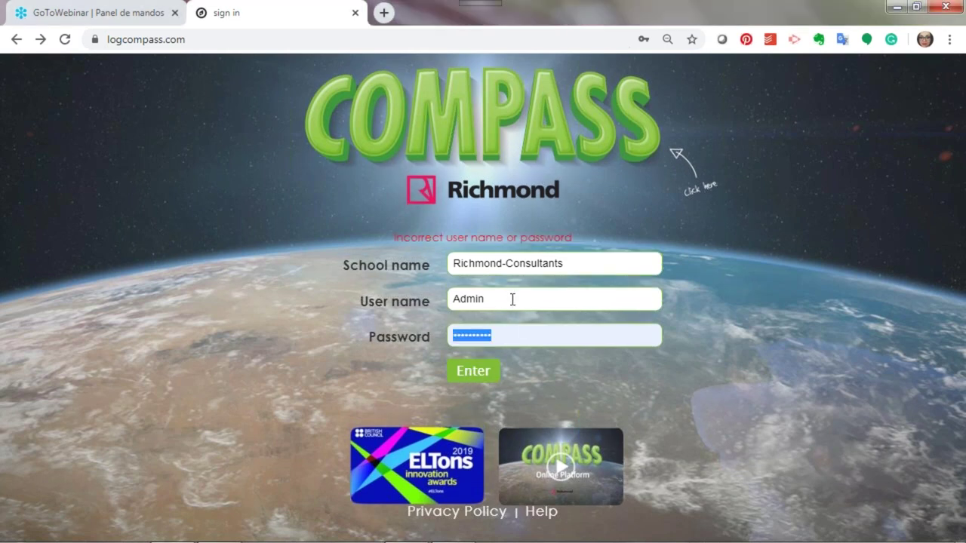
{"action": "type", "text": "•••"}
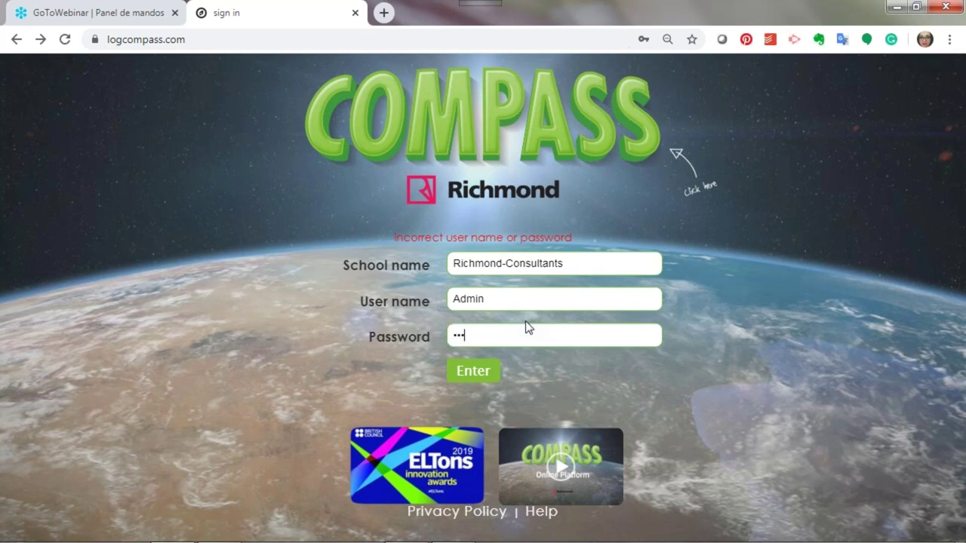
{"action": "type", "text": "•••"}
{"action": "left_click", "coordinate": [459, 377]}
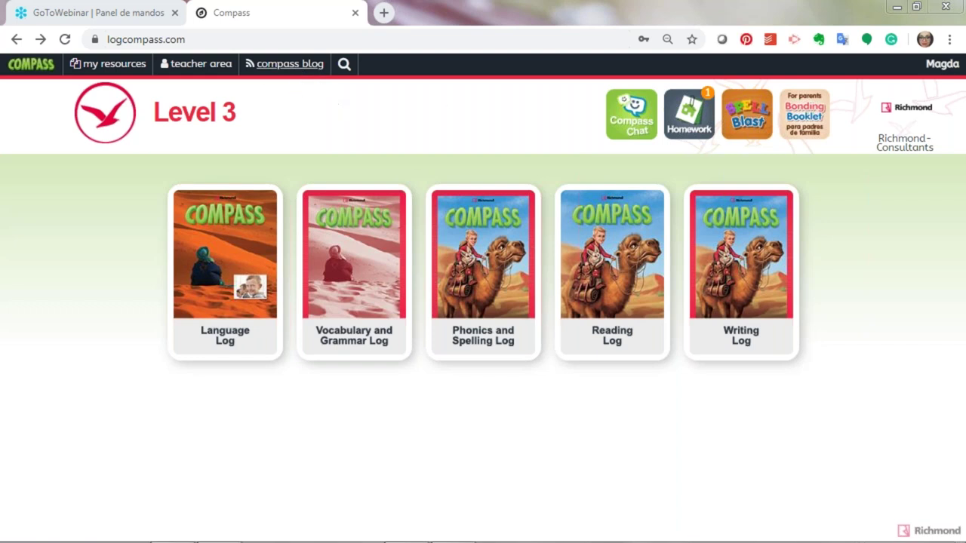
Step: Follow the 'compass blog' link to the Richmond School of English WordPress dashboard
{"action": "left_click", "coordinate": [285, 67]}
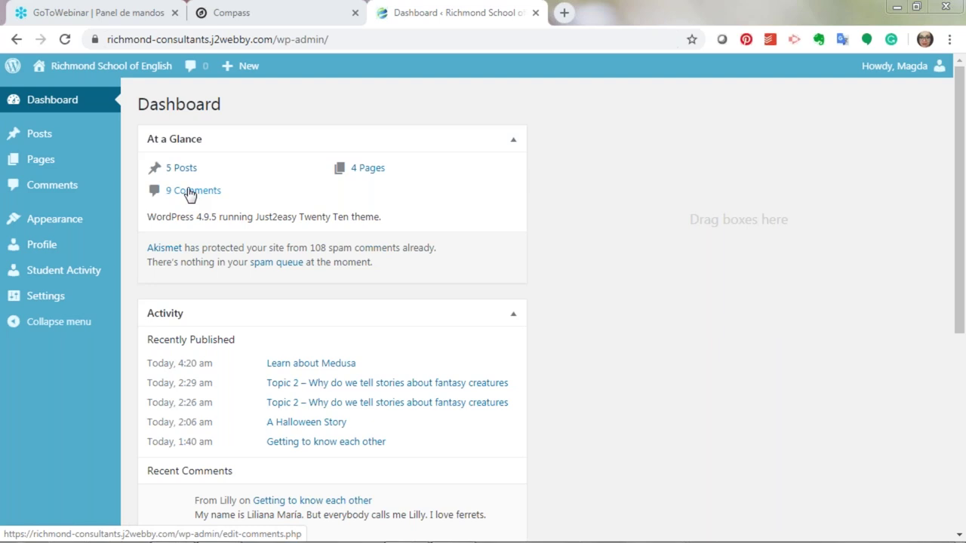
Step: Open the 5 Posts list and tick, then untick, 'Learn about Medusa'
{"action": "left_click", "coordinate": [184, 171]}
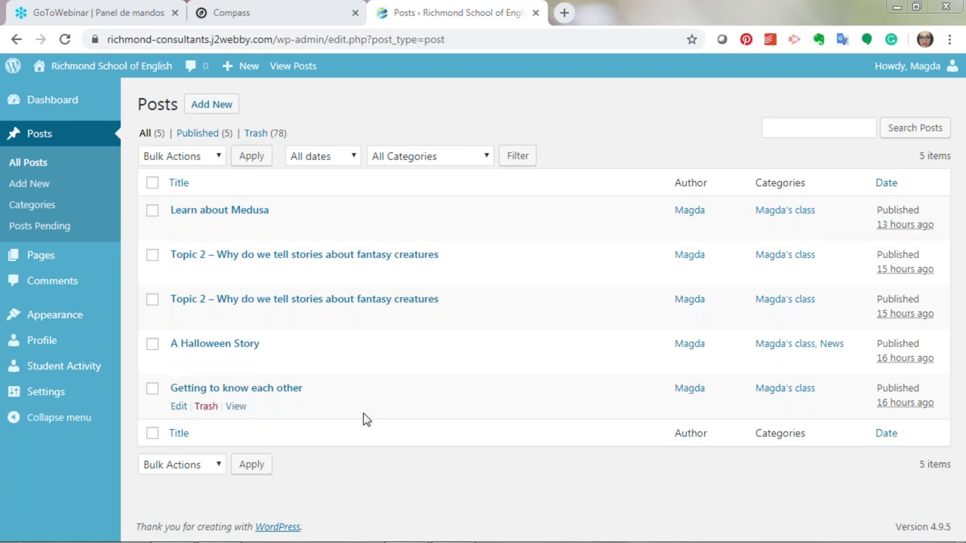
{"action": "left_click", "coordinate": [153, 214]}
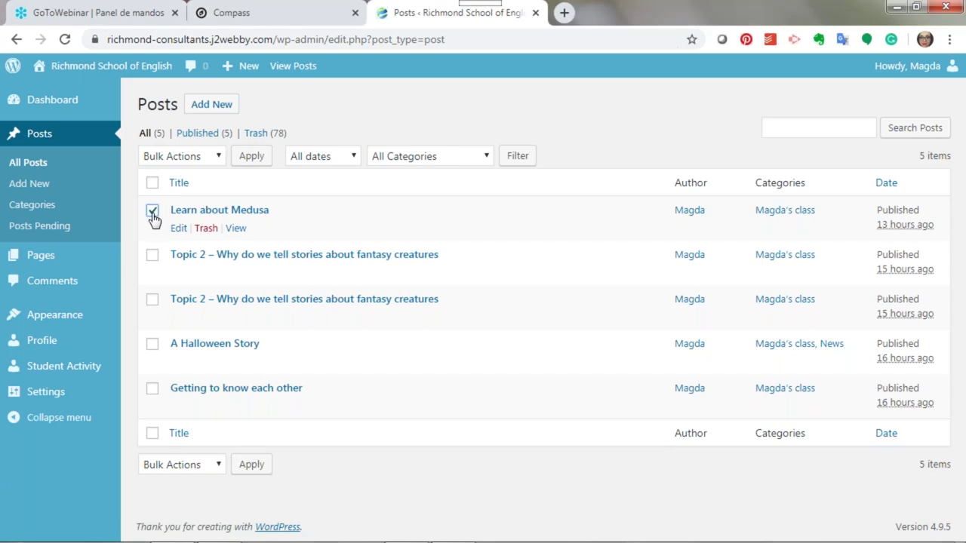
{"action": "left_click", "coordinate": [152, 216]}
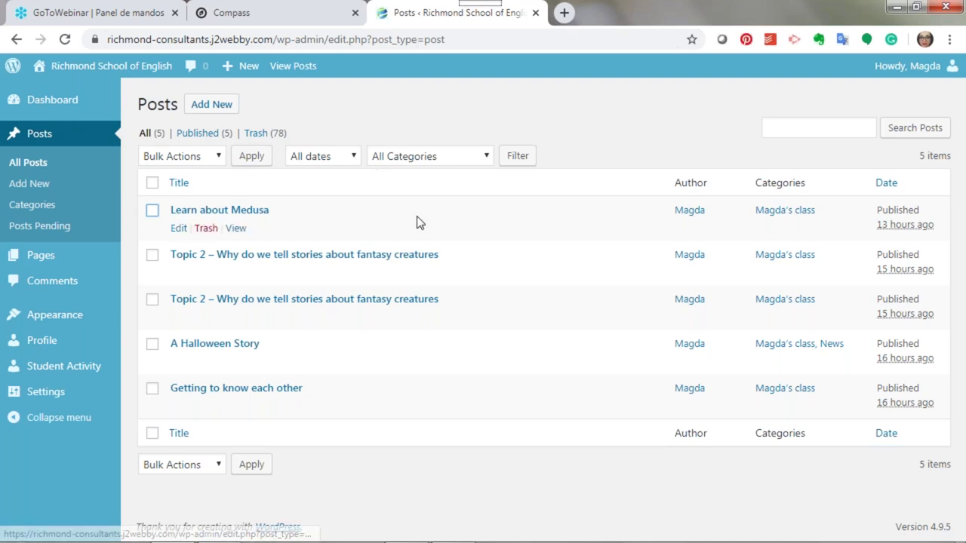
{"action": "mouse_move", "coordinate": [113, 317]}
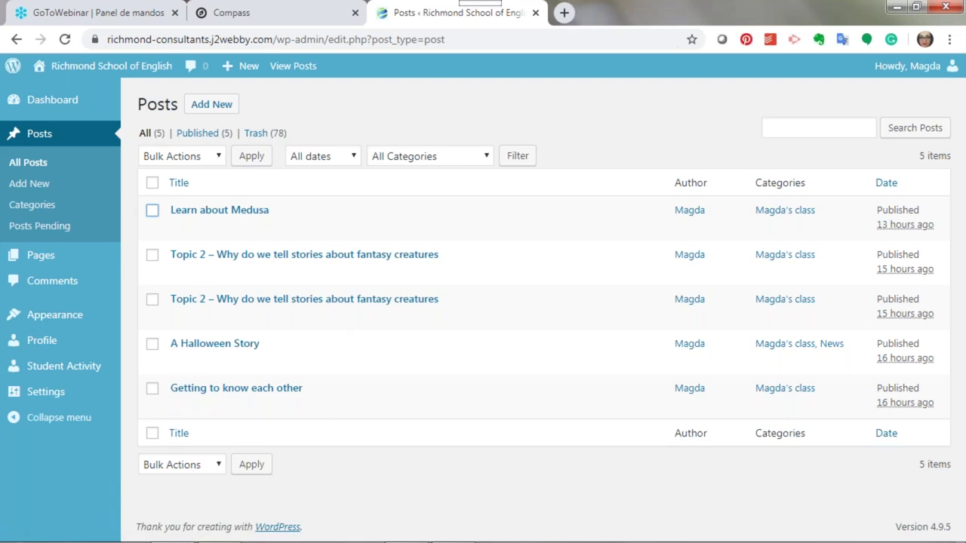
{"action": "mouse_move", "coordinate": [242, 73]}
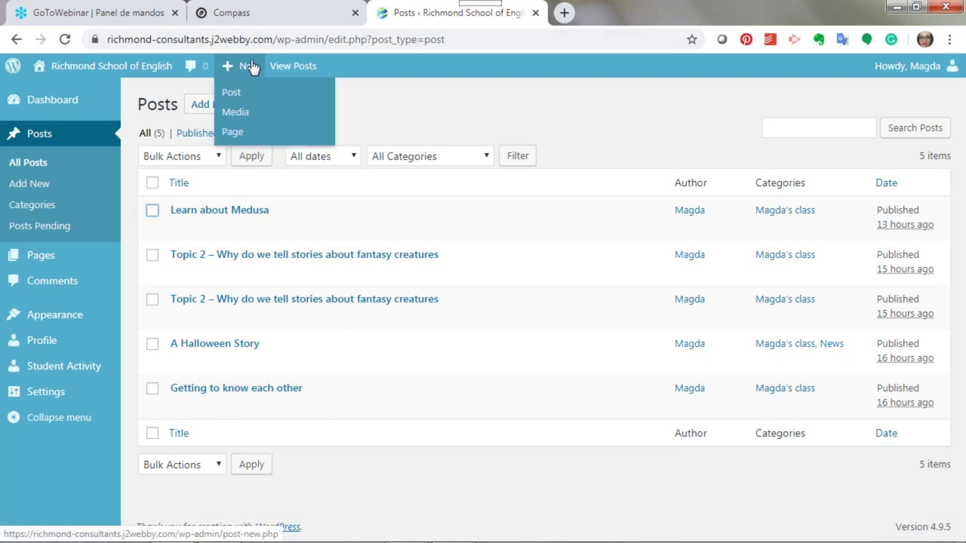
Step: Start a new post from + New > Post, then close the Add New Post tab
{"action": "left_click", "coordinate": [232, 94]}
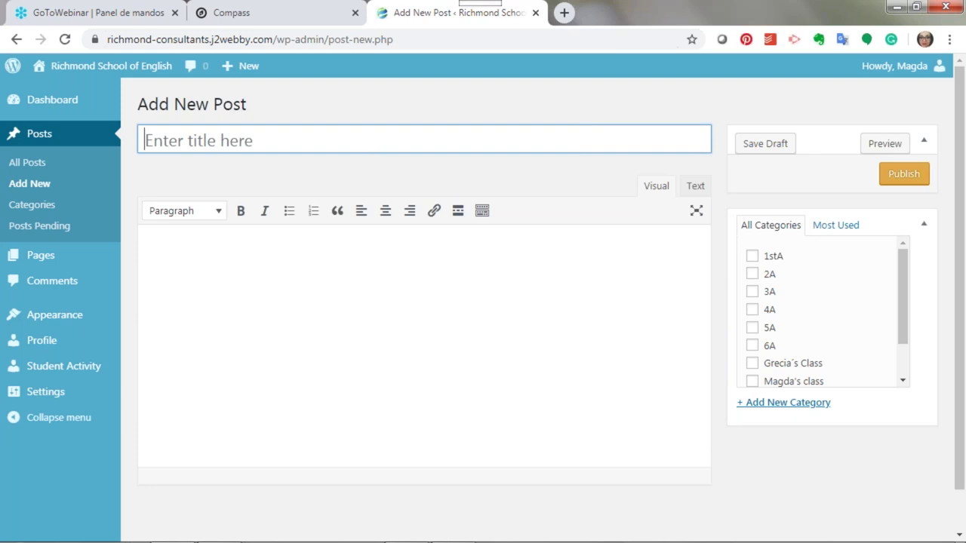
{"action": "left_click", "coordinate": [536, 13]}
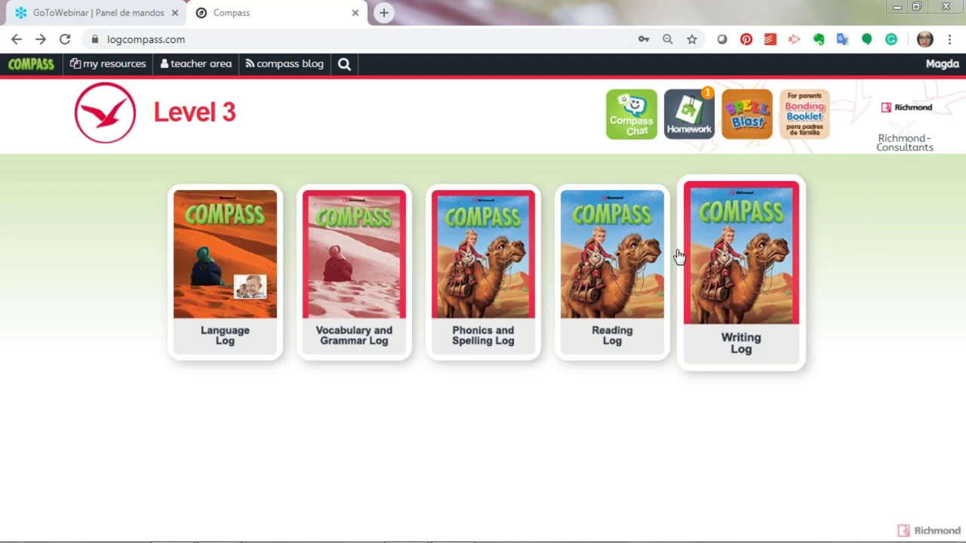
Step: Reopen the Richmond School of English dashboard and show the + New choices Post, Media, Page
{"action": "left_click", "coordinate": [284, 64]}
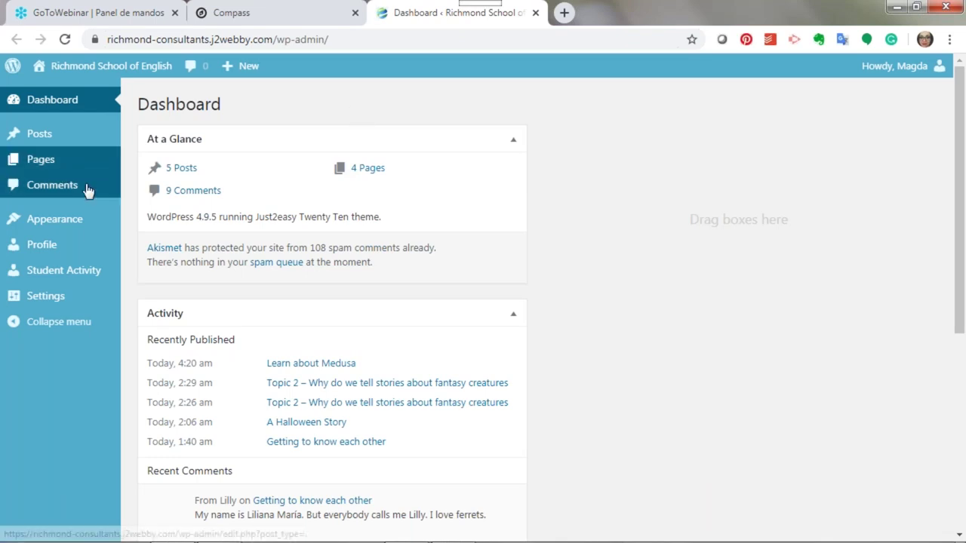
{"action": "left_click", "coordinate": [194, 198]}
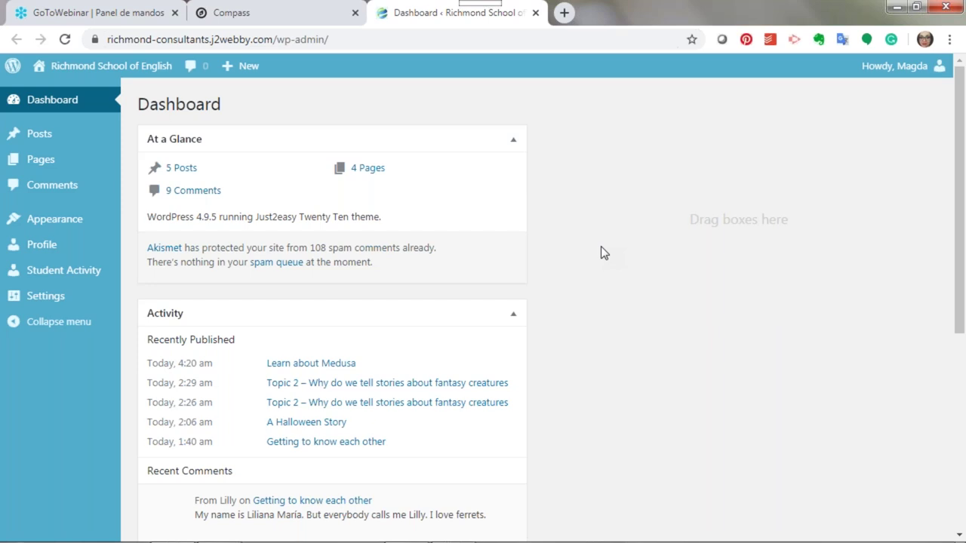
{"action": "mouse_move", "coordinate": [615, 540]}
{"action": "mouse_move", "coordinate": [60, 159]}
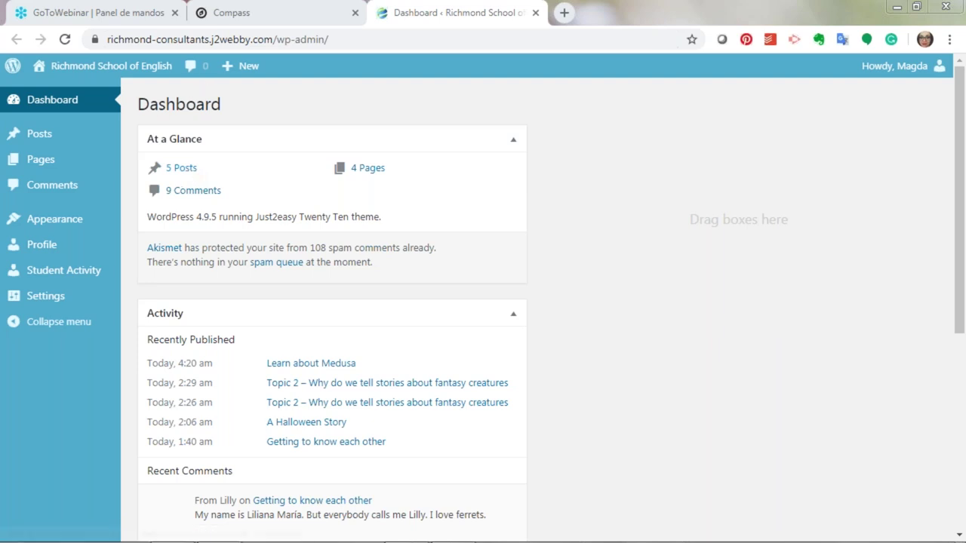
{"action": "mouse_move", "coordinate": [228, 66]}
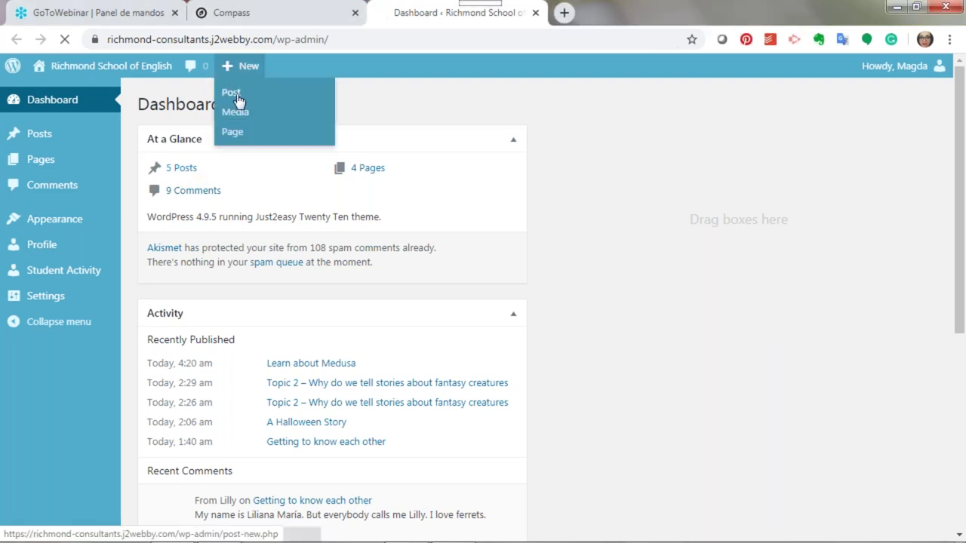
Step: Open Add New Post from + New and place the cursor in the title field
{"action": "left_click", "coordinate": [234, 95]}
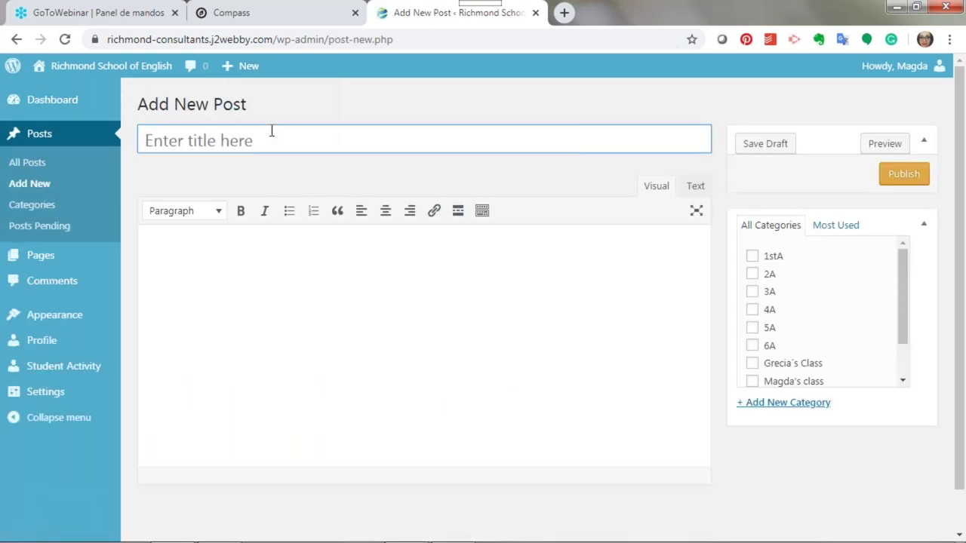
{"action": "left_click", "coordinate": [208, 139]}
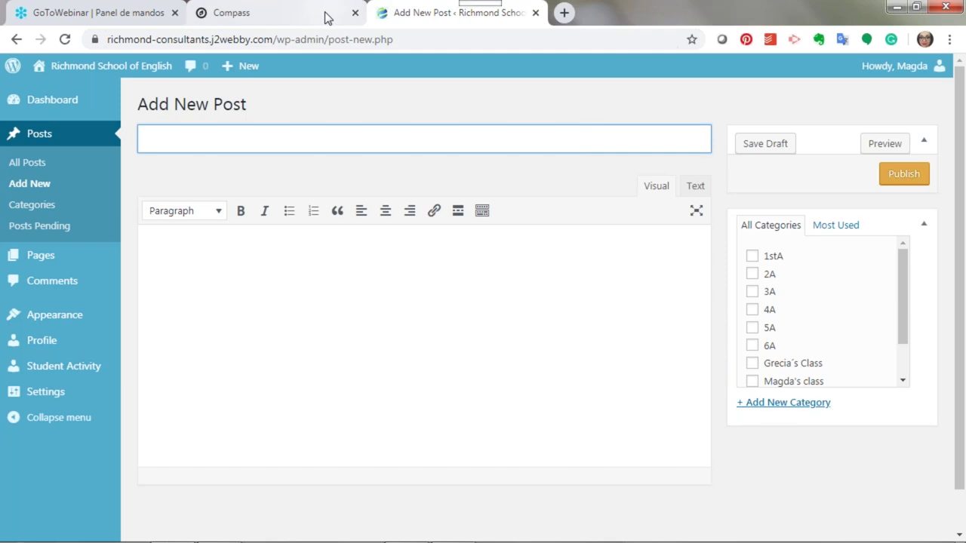
Step: Glance at Compass's Language Log resources, then go back to the Add New Post tab
{"action": "left_click", "coordinate": [249, 13]}
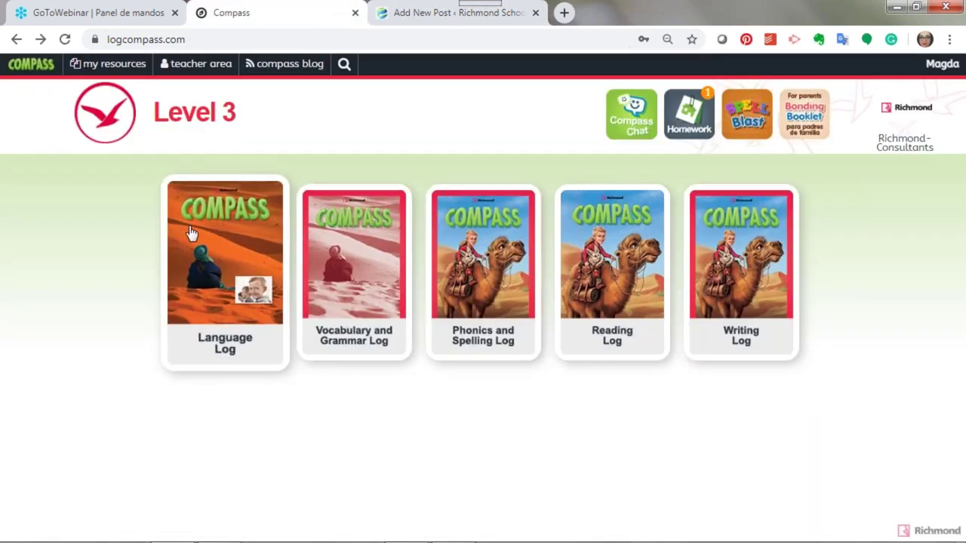
{"action": "left_click", "coordinate": [228, 256]}
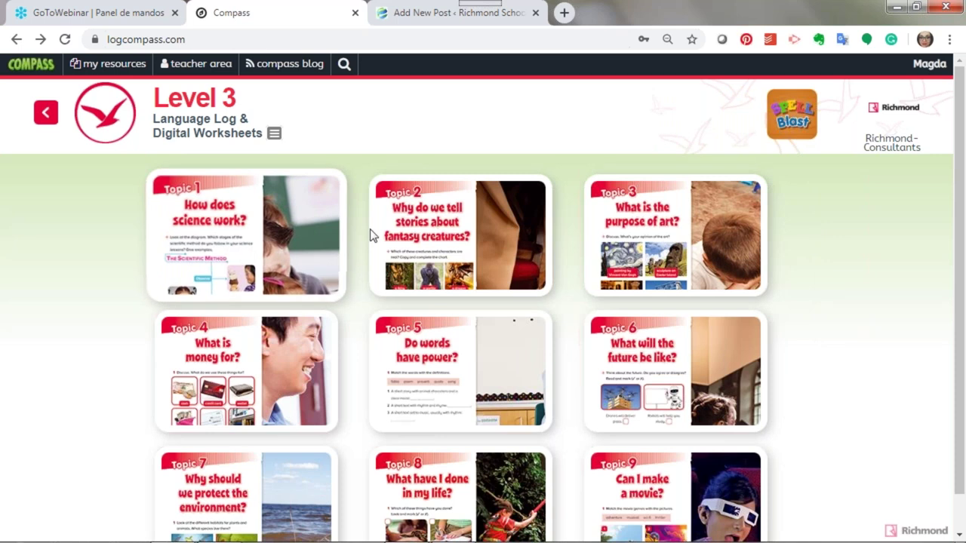
{"action": "scroll", "coordinate": [764, 537], "scroll_direction": "down", "scroll_amount": 1}
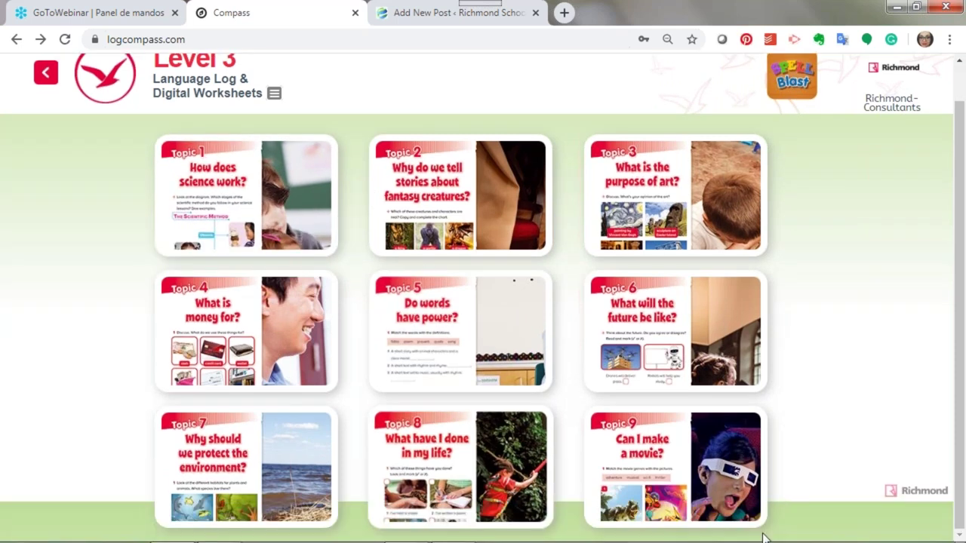
{"action": "left_click", "coordinate": [433, 13]}
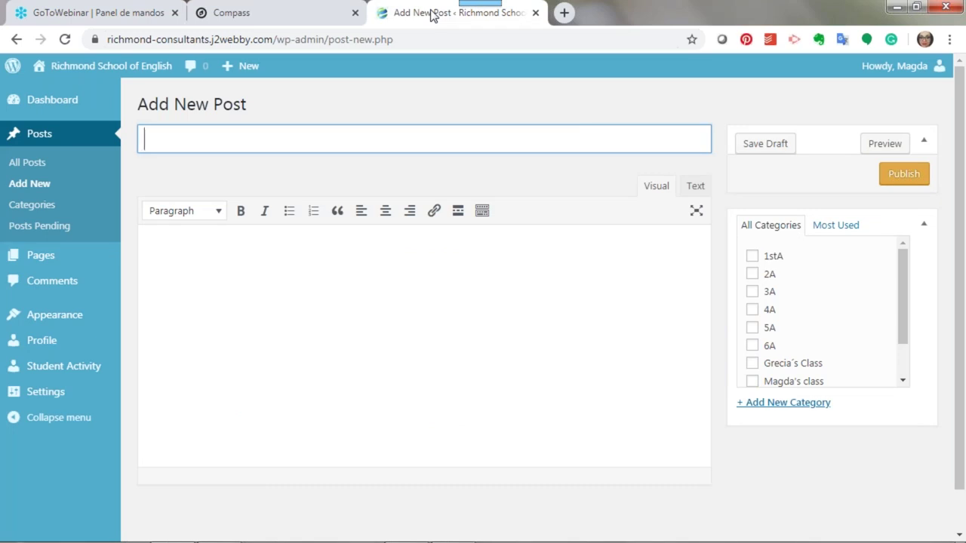
Step: Title the post "What's your favorite movie?"
{"action": "type", "text": "What's "}
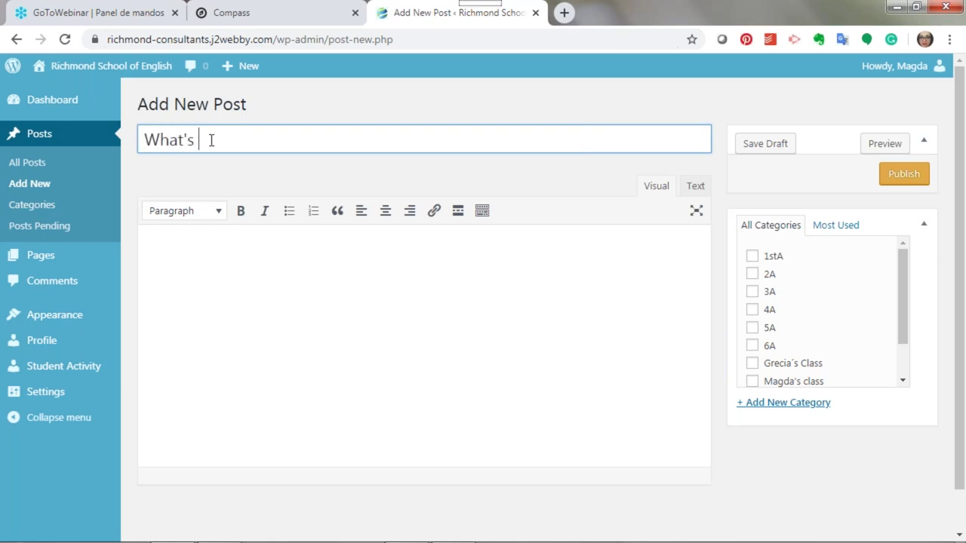
{"action": "type", "text": "your fav"}
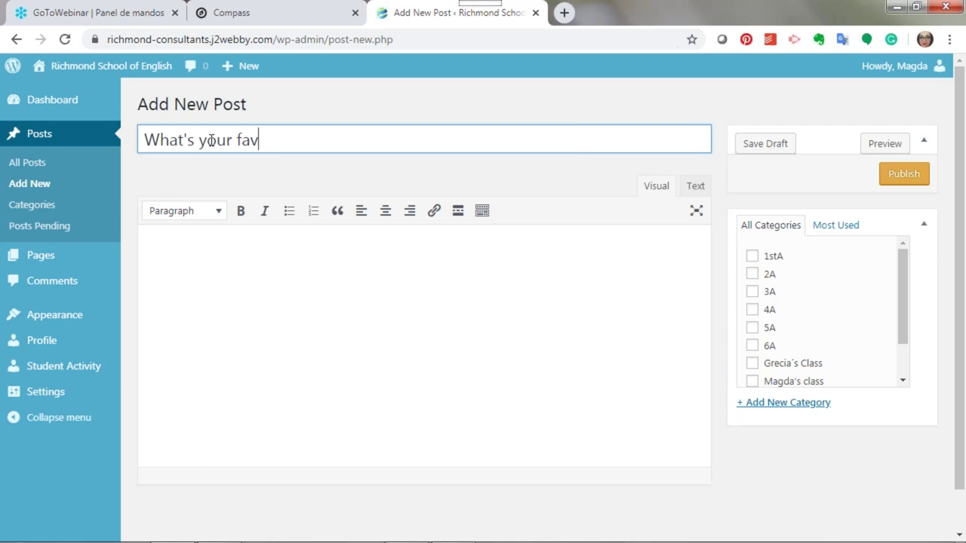
{"action": "type", "text": "orite movie?"}
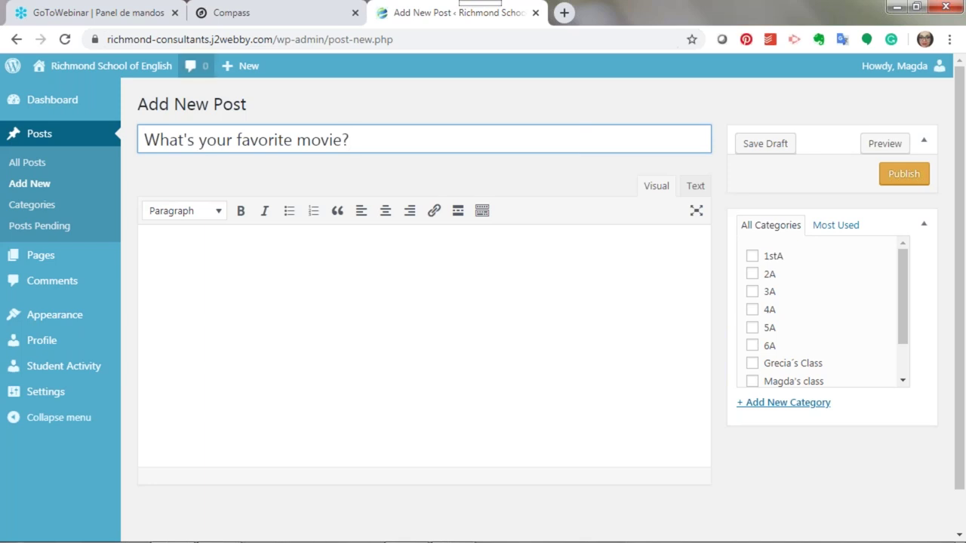
Step: Write the body: "Hi guys,", the share-your-favorite-movies question, and "Look at this example"
{"action": "left_click", "coordinate": [239, 323]}
{"action": "type", "text": "Hi "}
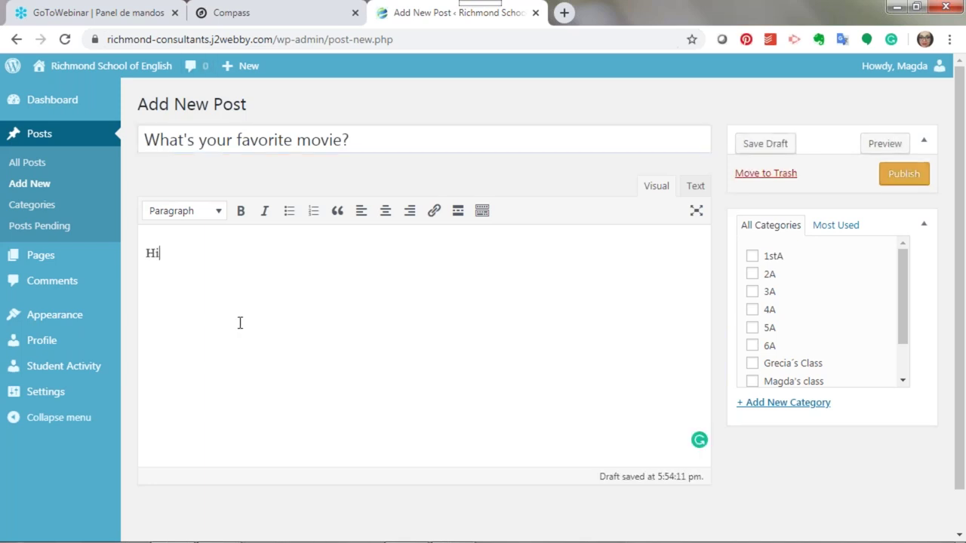
{"action": "type", "text": "guys,"}
{"action": "key", "text": "Return"}
{"action": "type", "text": "Let's sha"}
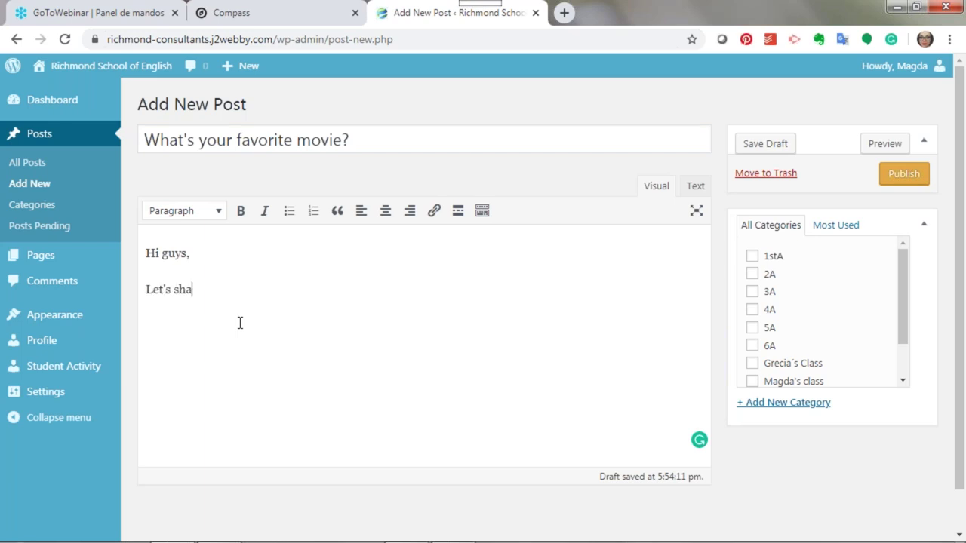
{"action": "type", "text": "re our very favorite mov"}
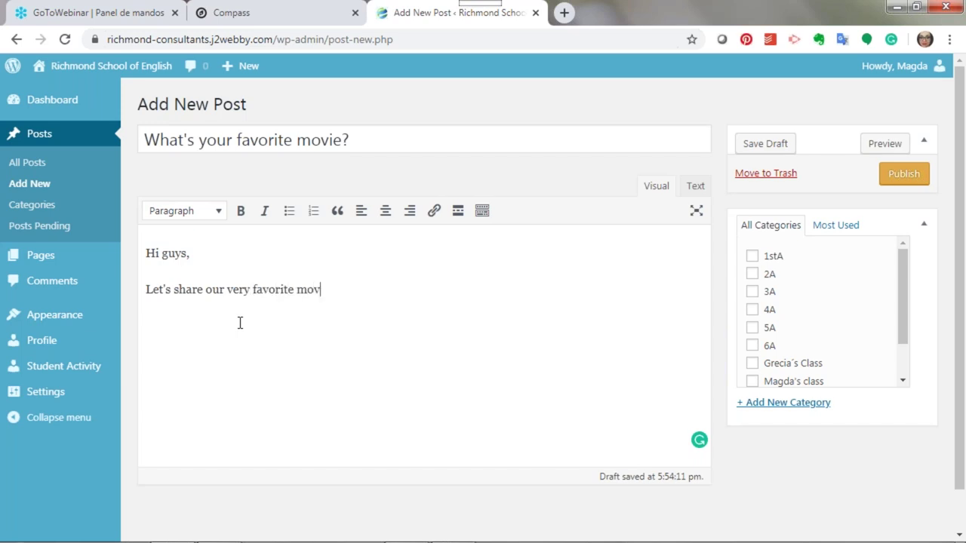
{"action": "type", "text": "ies. Comment"}
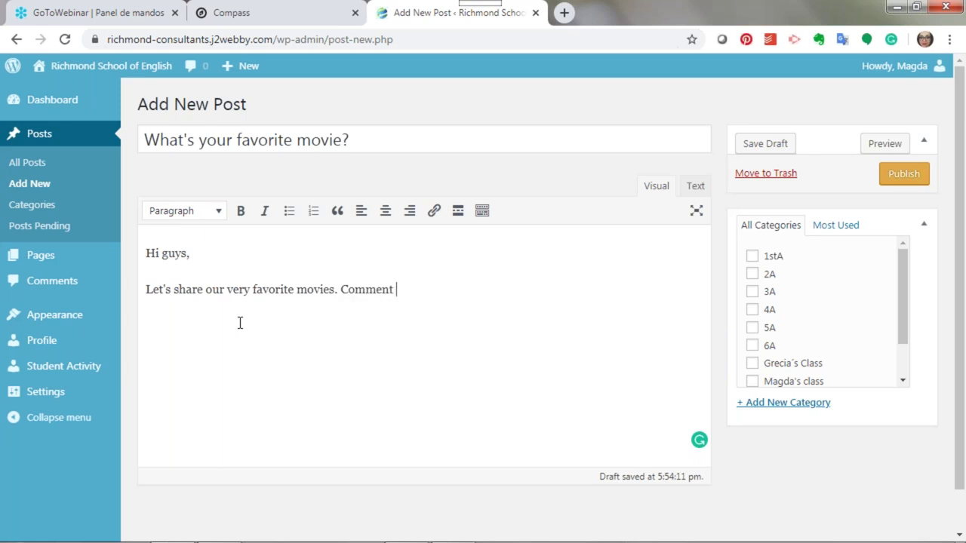
{"action": "type", "text": " which a"}
{"action": "type", "text": "re your"}
{"action": "type", "text": " favorite m"}
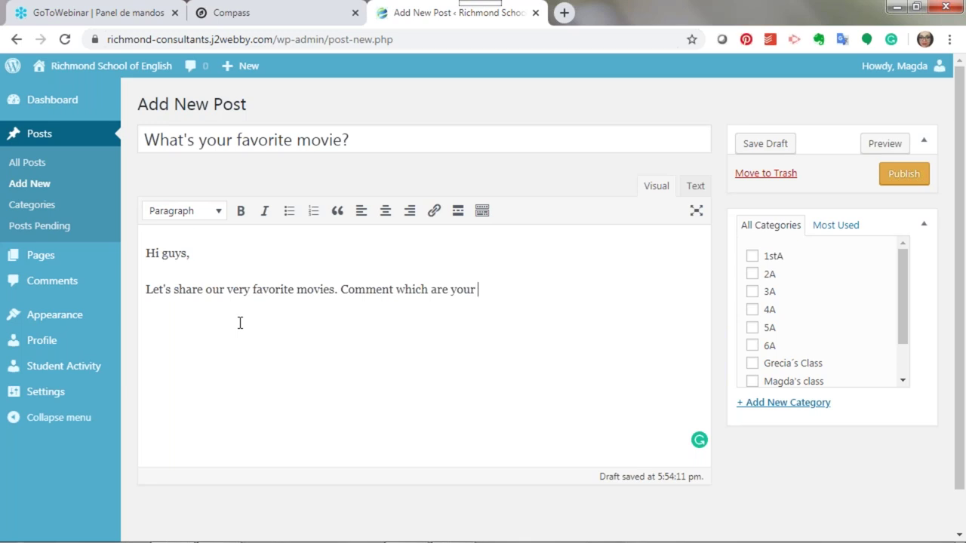
{"action": "type", "text": "ovies"}
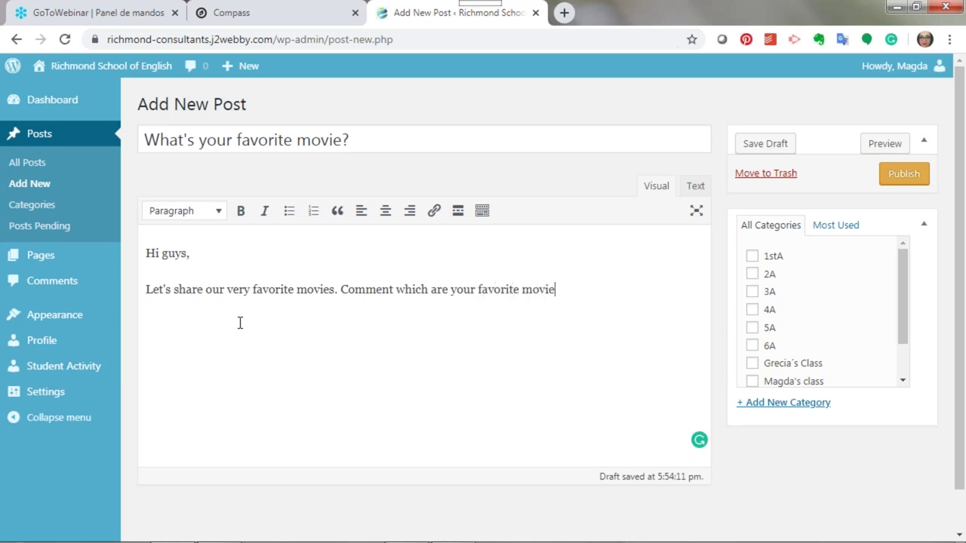
{"action": "type", "text": ", and what's"}
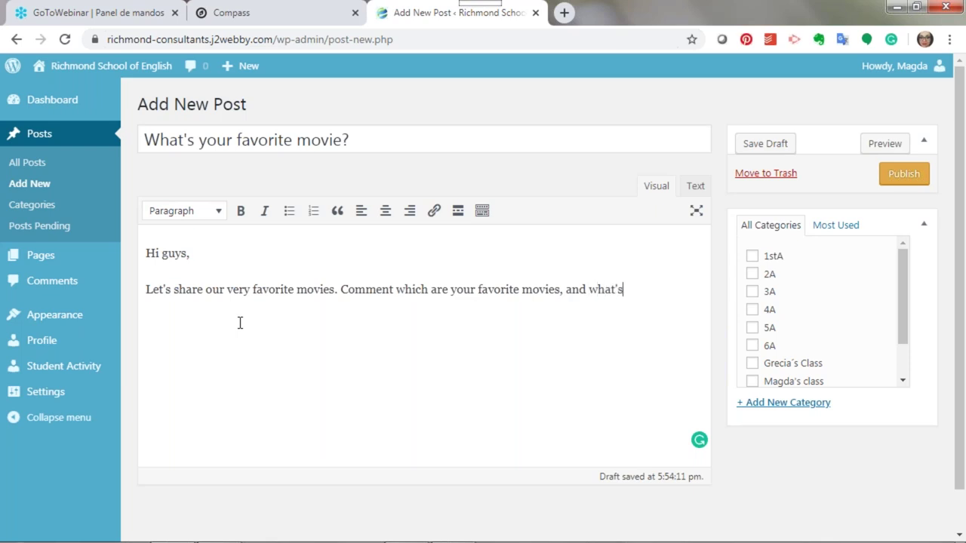
{"action": "type", "text": " your favorite type"}
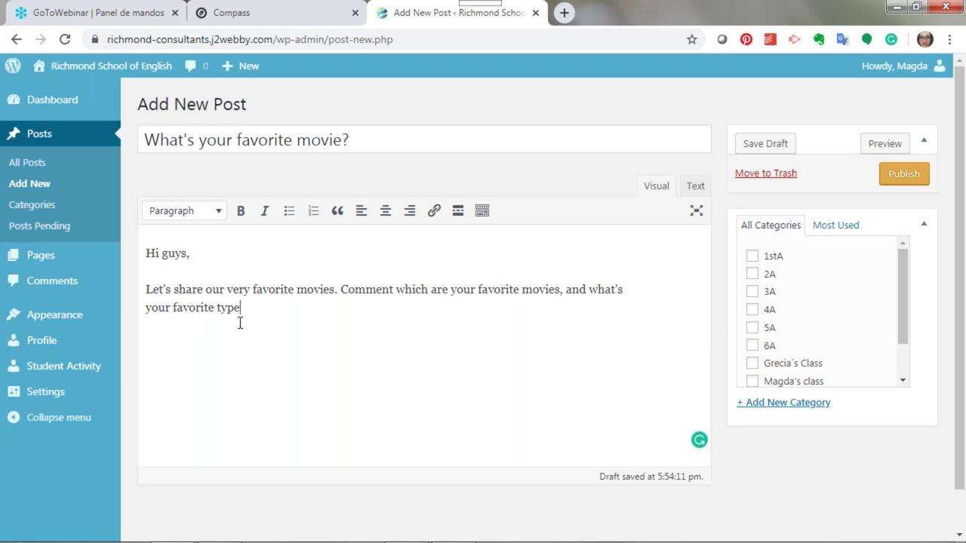
{"action": "type", "text": " of movie"}
{"action": "type", "text": "?"}
{"action": "key", "text": "Return"}
{"action": "type", "text": "Look at"}
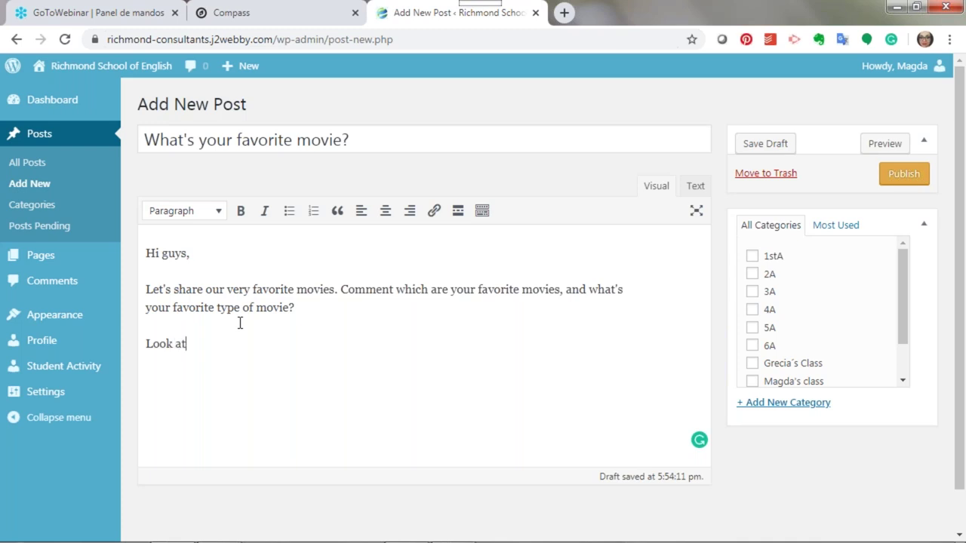
{"action": "type", "text": " this xample"}
{"action": "left_click", "coordinate": [211, 344]}
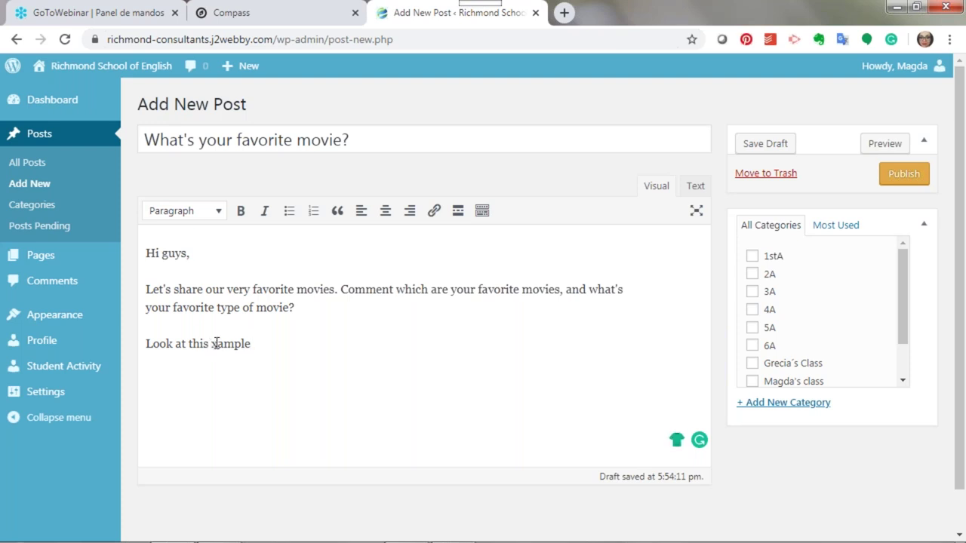
{"action": "type", "text": "e"}
Step: Add a colon and the line "My favorite movies are the Back to the Future trilogy."
{"action": "left_click", "coordinate": [322, 342]}
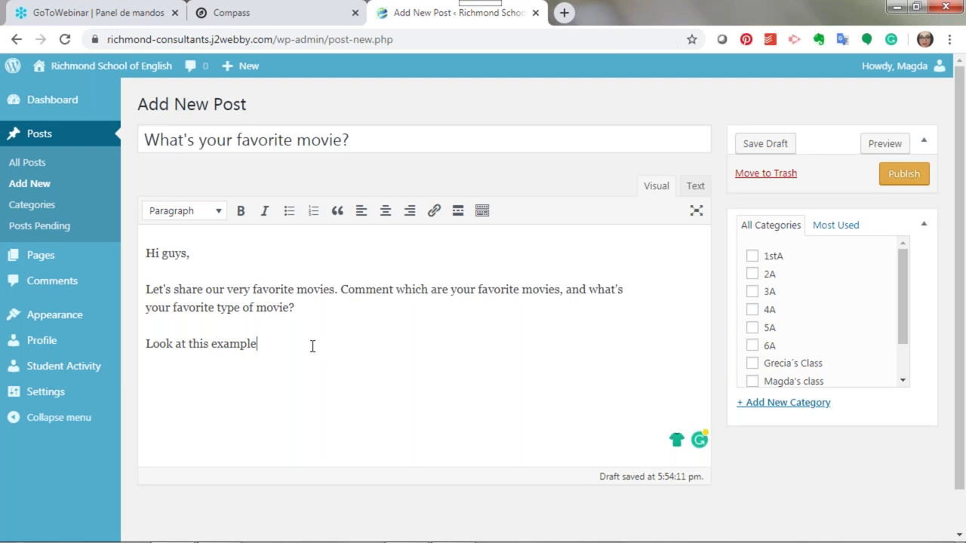
{"action": "type", "text": ":"}
{"action": "type", "text": "My favorit"}
{"action": "type", "text": "e "}
{"action": "type", "text": "movies"}
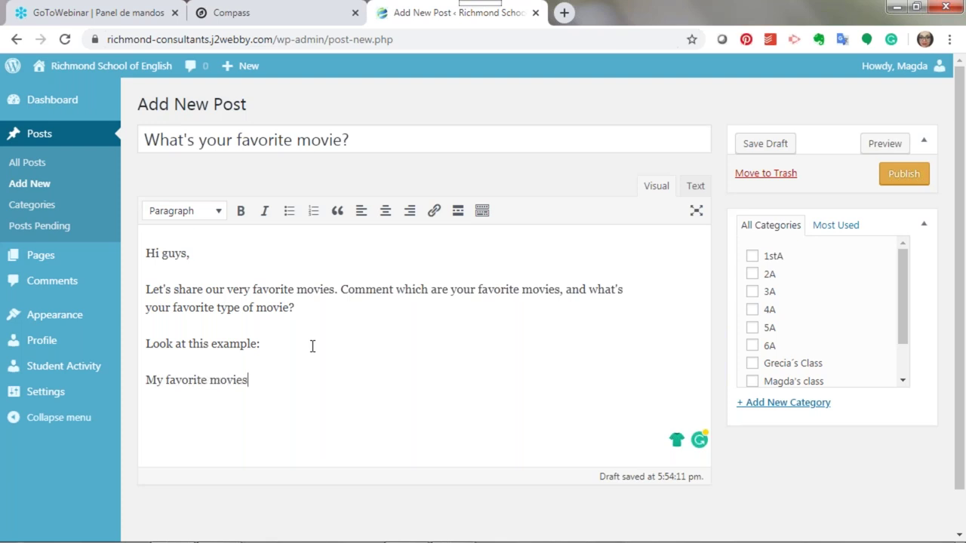
{"action": "type", "text": " are the Back to Future"}
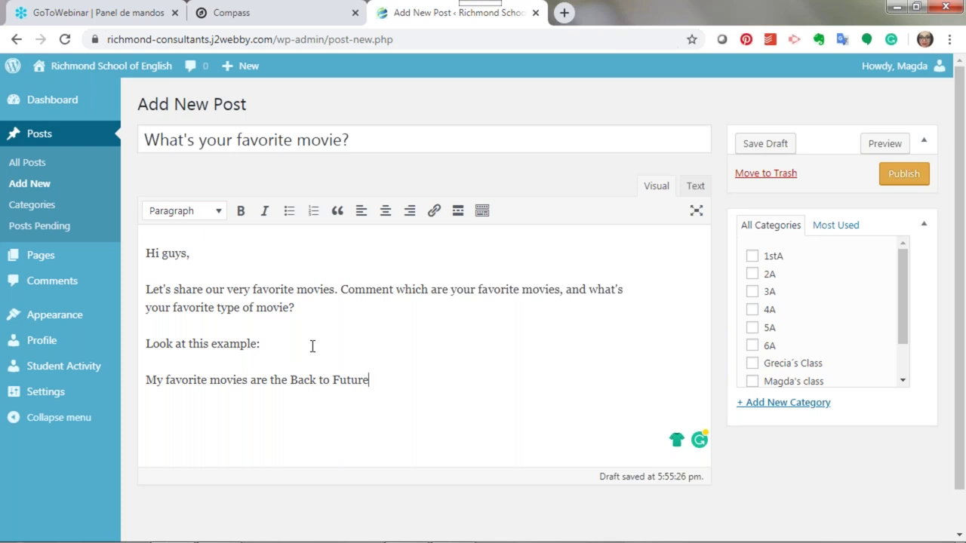
{"action": "type", "text": "trilogy."}
{"action": "left_click", "coordinate": [330, 380]}
{"action": "type", "text": "the"}
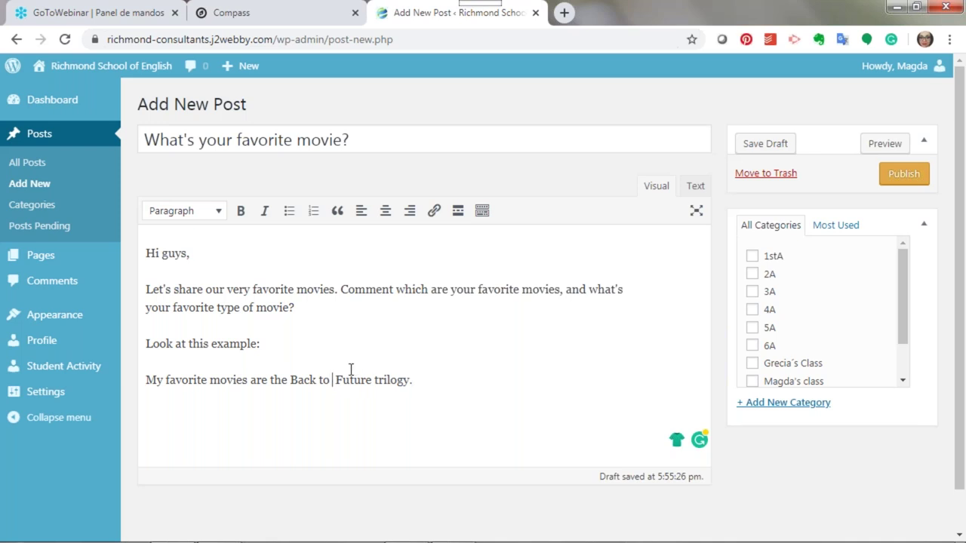
Step: Append "I love sci-fi movies." to the example line, fixing the typos
{"action": "left_click", "coordinate": [462, 384]}
{"action": "type", "text": "I love sco"}
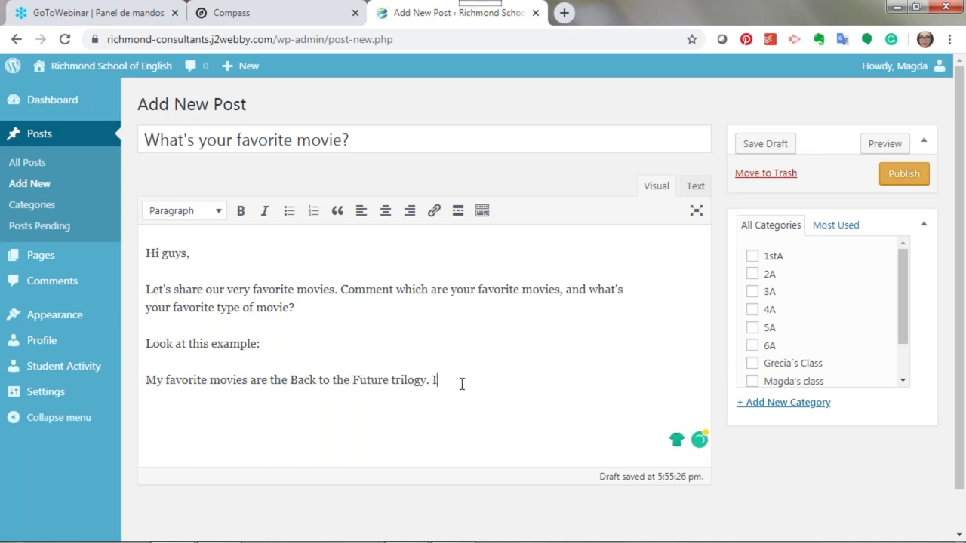
{"action": "key", "text": "BackSpace"}
{"action": "type", "text": "i-fi"}
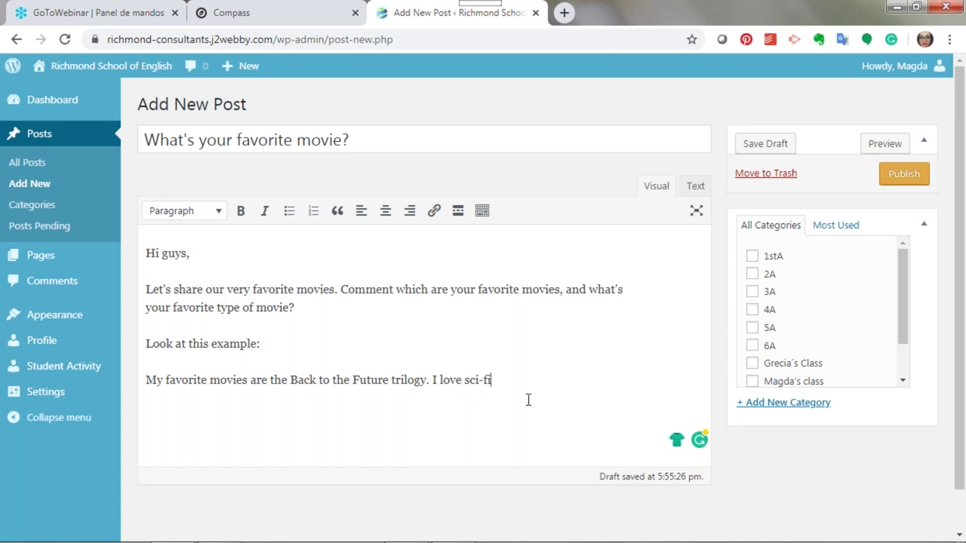
{"action": "type", "text": " and co"}
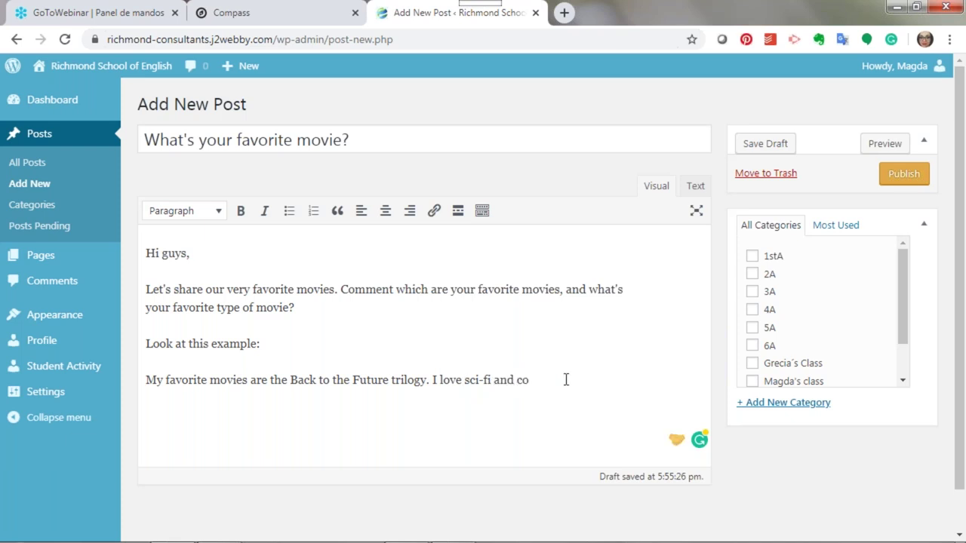
{"action": "type", "text": "m"}
{"action": "key", "text": "BackSpace"}
{"action": "key", "text": "BackSpace"}
{"action": "key", "text": "BackSpace"}
{"action": "key", "text": "BackSpace"}
{"action": "key", "text": "BackSpace"}
{"action": "key", "text": "BackSpace"}
{"action": "key", "text": "BackSpace"}
{"action": "key", "text": "BackSpace"}
{"action": "type", "text": "."}
{"action": "key", "text": "BackSpace"}
{"action": "type", "text": "movies."}
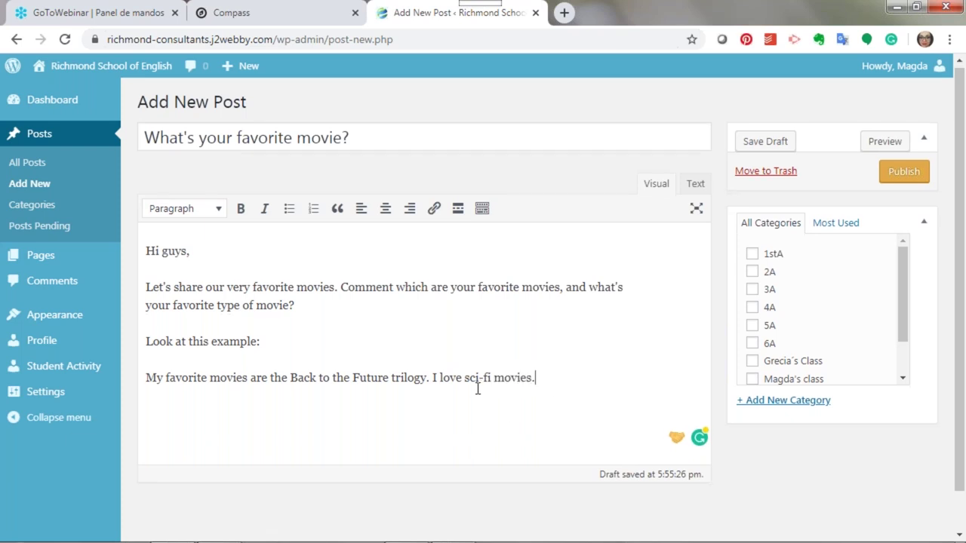
Step: Tick the teacher's class category for 'What's your favorite movie?' and publish the post
{"action": "scroll", "coordinate": [560, 332], "scroll_direction": "down", "scroll_amount": 1}
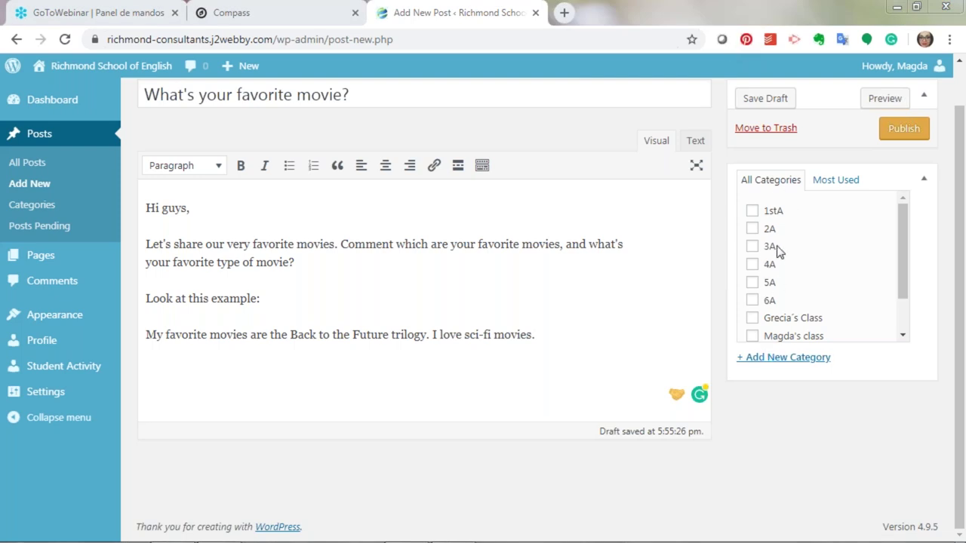
{"action": "left_click_drag", "start_coordinate": [909, 223], "coordinate": [923, 308]}
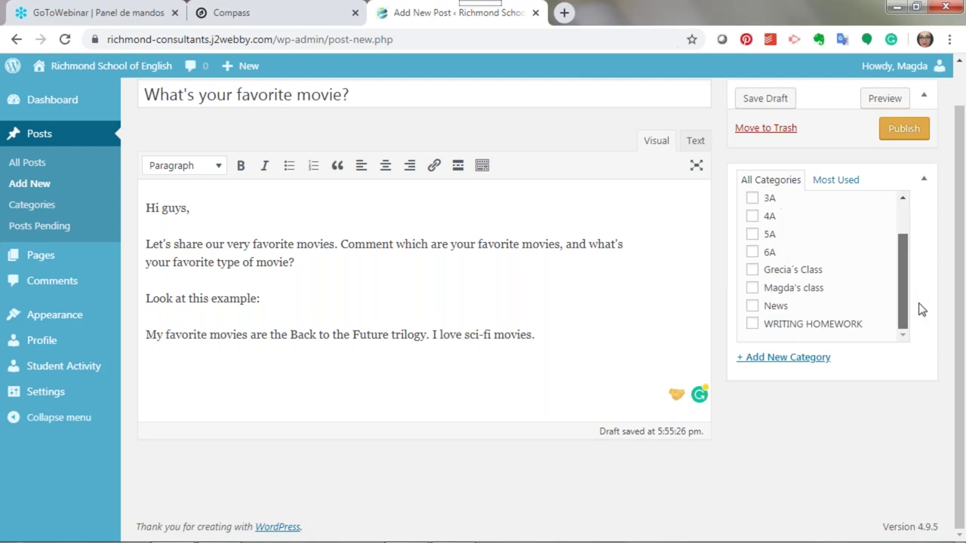
{"action": "left_click", "coordinate": [753, 289]}
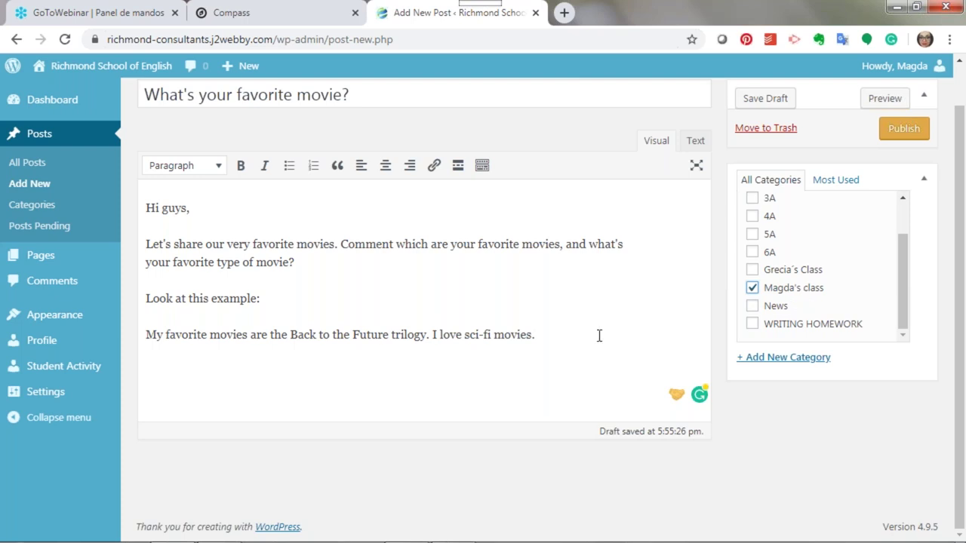
{"action": "left_click", "coordinate": [893, 130]}
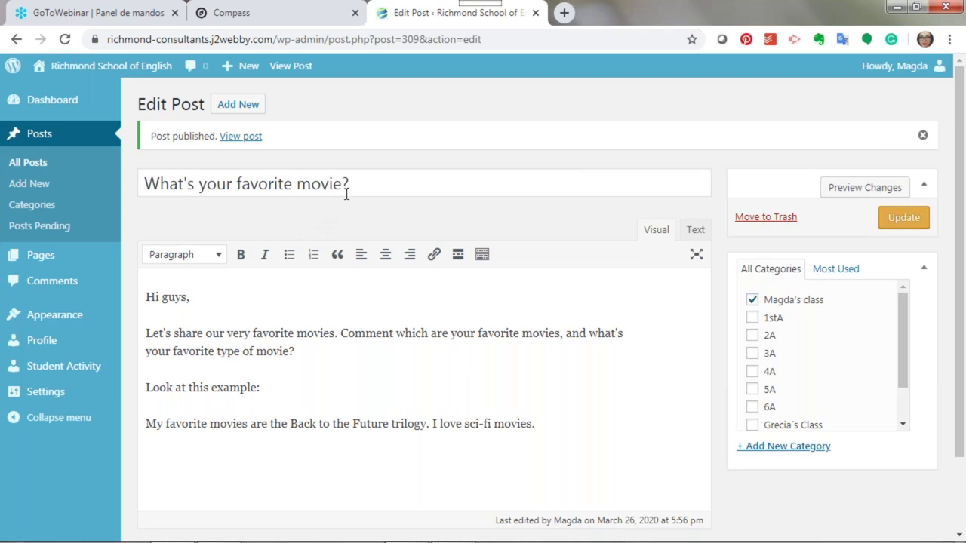
Step: From the Dashboard, open the posts list showing all six published posts
{"action": "left_click", "coordinate": [62, 107]}
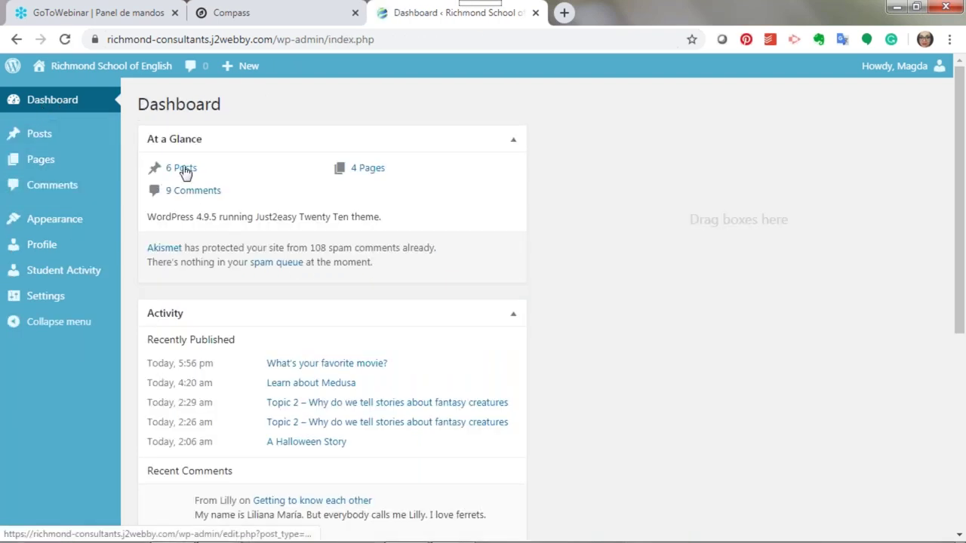
{"action": "left_click", "coordinate": [184, 173]}
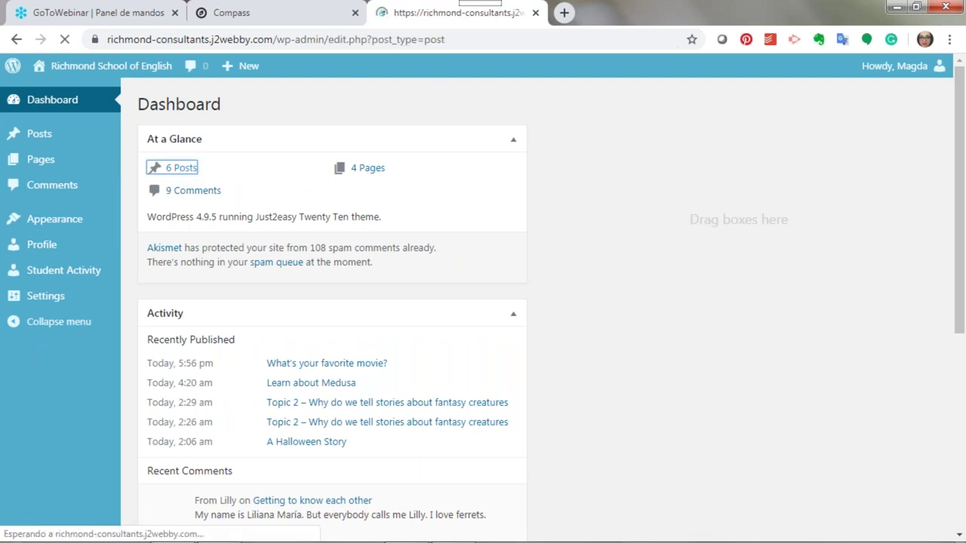
{"action": "scroll", "coordinate": [308, 399], "scroll_direction": "down", "scroll_amount": 2}
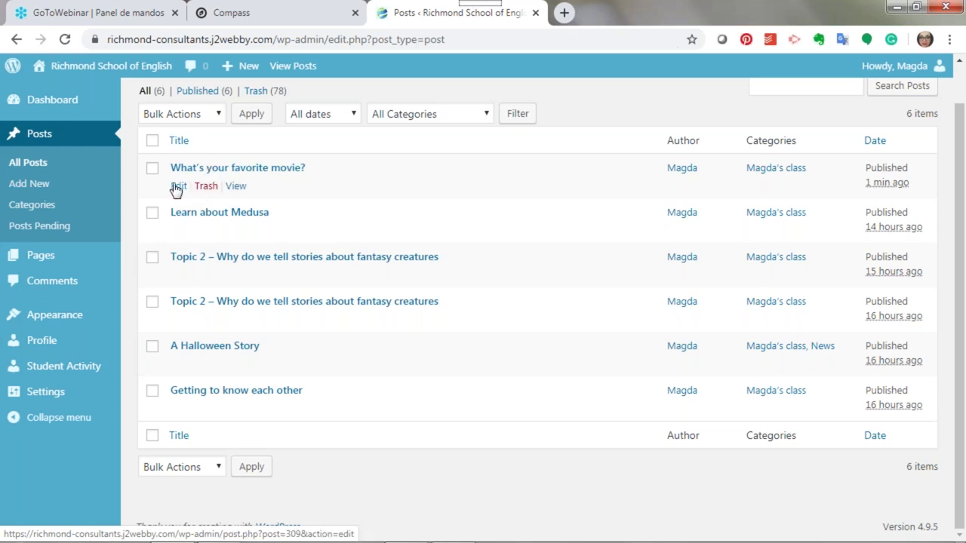
Step: View 'What's your favorite movie?' live on the blog in a new tab and scroll through it
{"action": "left_click", "coordinate": [237, 186]}
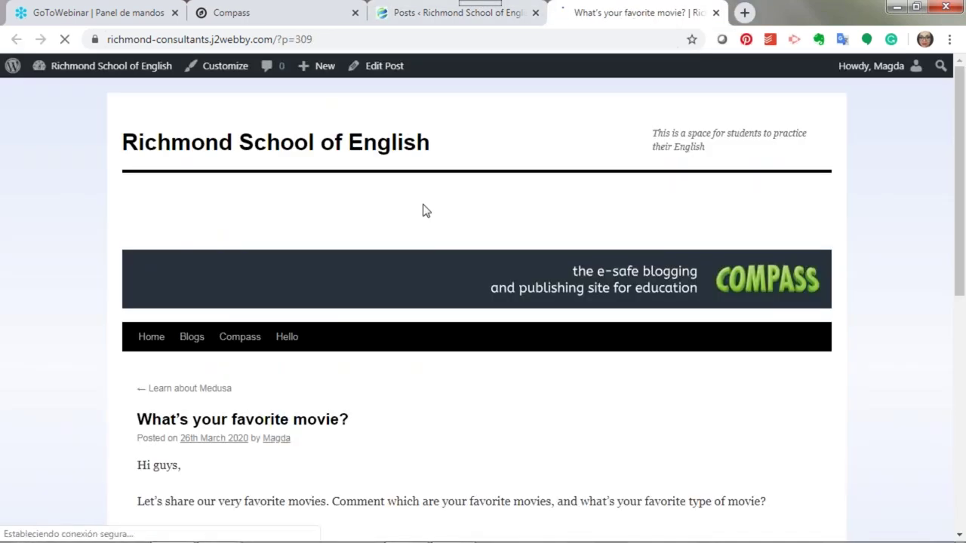
{"action": "scroll", "coordinate": [306, 209], "scroll_direction": "down", "scroll_amount": 3}
{"action": "scroll", "coordinate": [347, 221], "scroll_direction": "up", "scroll_amount": 1}
{"action": "scroll", "coordinate": [362, 222], "scroll_direction": "down", "scroll_amount": 1}
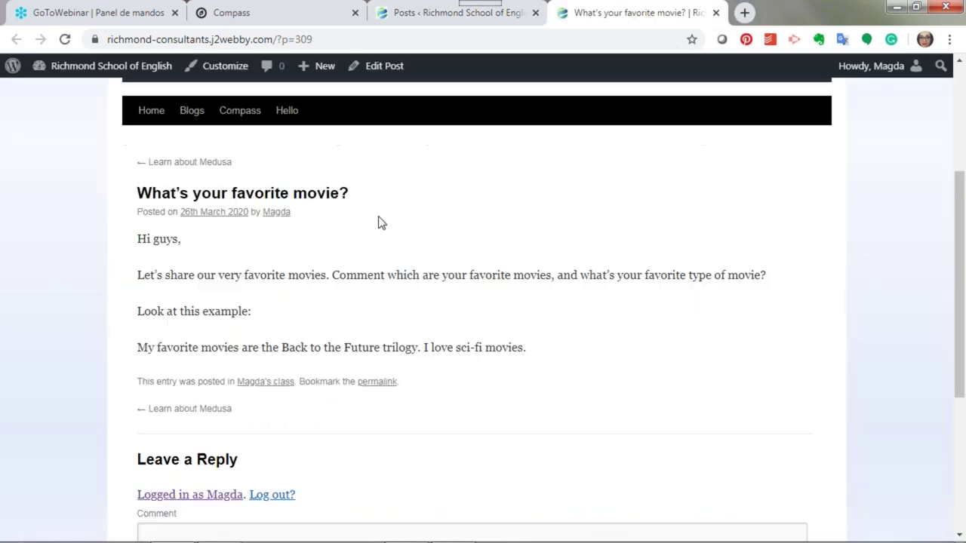
{"action": "scroll", "coordinate": [130, 212], "scroll_direction": "down", "scroll_amount": 2}
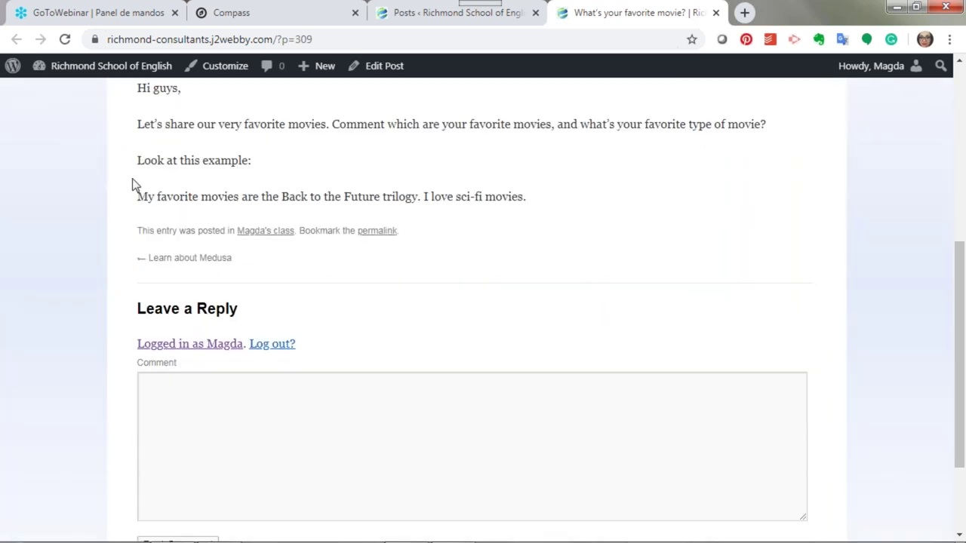
{"action": "scroll", "coordinate": [185, 192], "scroll_direction": "up", "scroll_amount": 1}
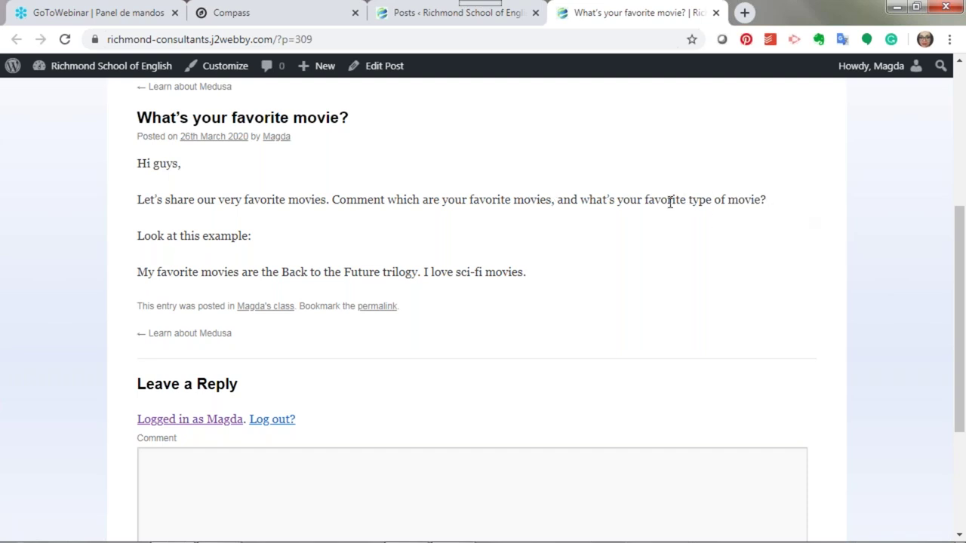
{"action": "scroll", "coordinate": [209, 234], "scroll_direction": "down", "scroll_amount": 1}
{"action": "scroll", "coordinate": [268, 382], "scroll_direction": "down", "scroll_amount": 1}
{"action": "scroll", "coordinate": [332, 349], "scroll_direction": "up", "scroll_amount": 2}
{"action": "scroll", "coordinate": [351, 247], "scroll_direction": "up", "scroll_amount": 4}
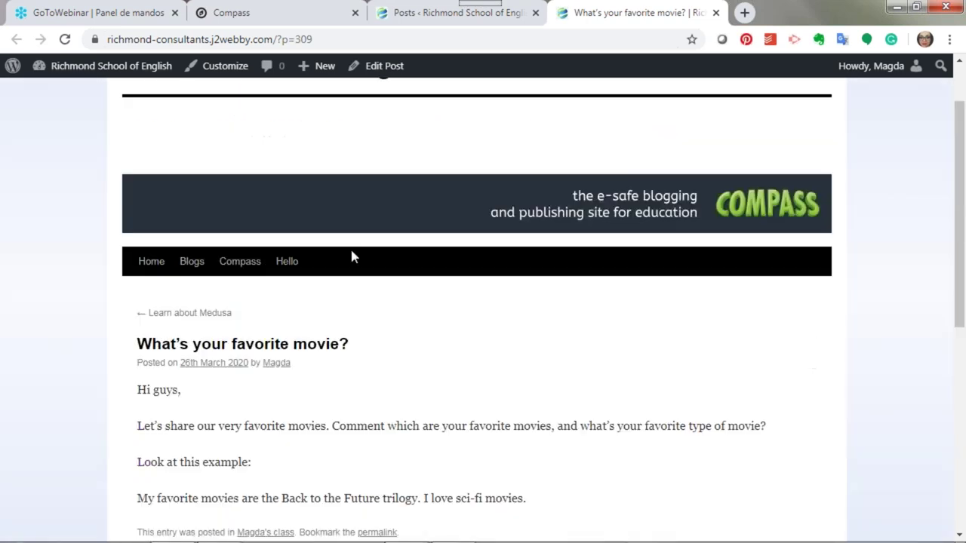
Step: Close the published post and posts list tabs, then reload the Compass Level 3 page
{"action": "left_click", "coordinate": [715, 14]}
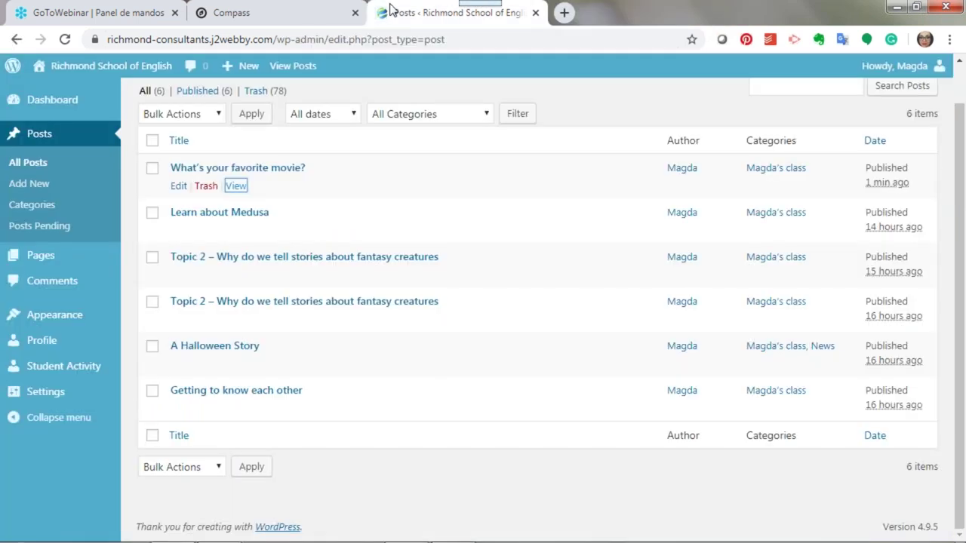
{"action": "left_click", "coordinate": [535, 13]}
{"action": "scroll", "coordinate": [176, 205], "scroll_direction": "up", "scroll_amount": 1}
{"action": "left_click", "coordinate": [120, 161]}
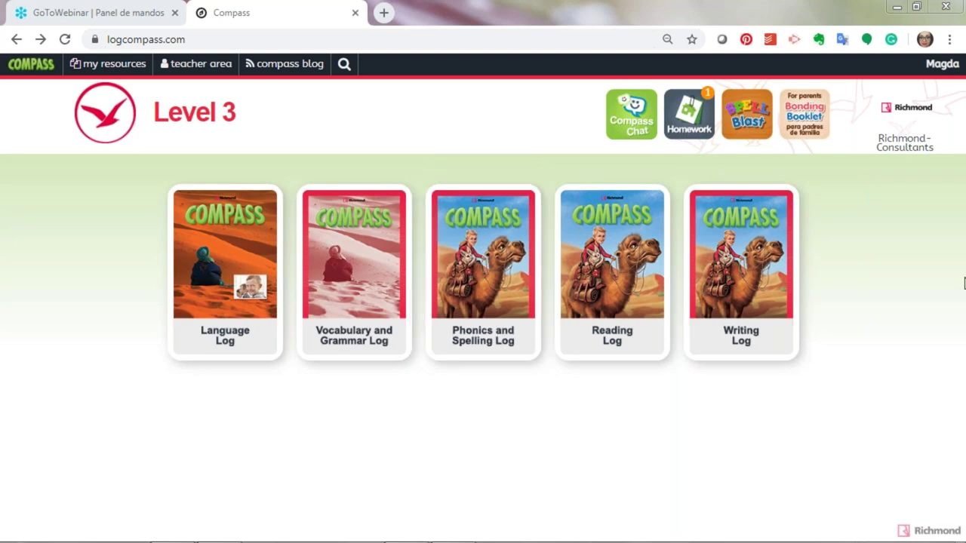
Step: Open the Level 3 Writing Log, then Topic 9 'Can I make a movie?'
{"action": "left_click", "coordinate": [763, 225]}
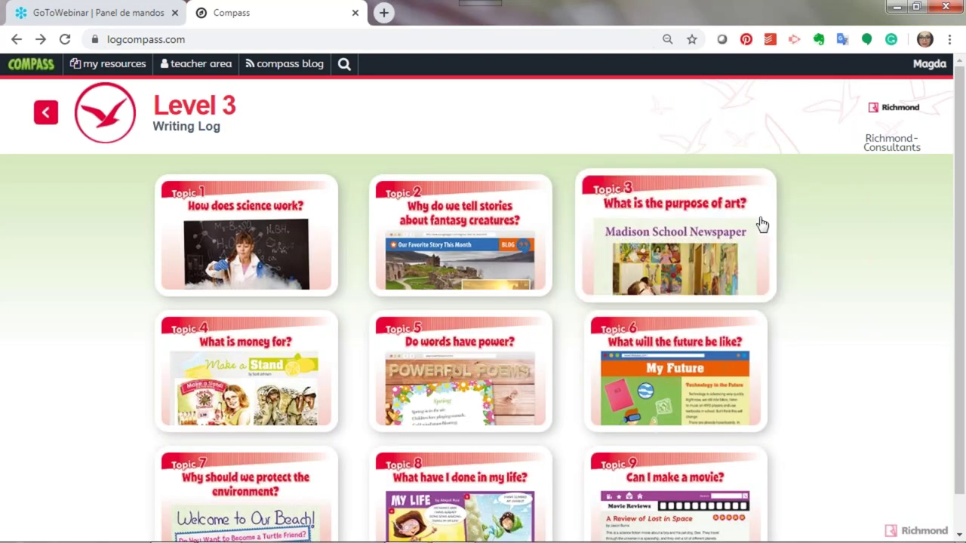
{"action": "scroll", "coordinate": [483, 298], "scroll_direction": "down", "scroll_amount": 1}
{"action": "left_click", "coordinate": [682, 448]}
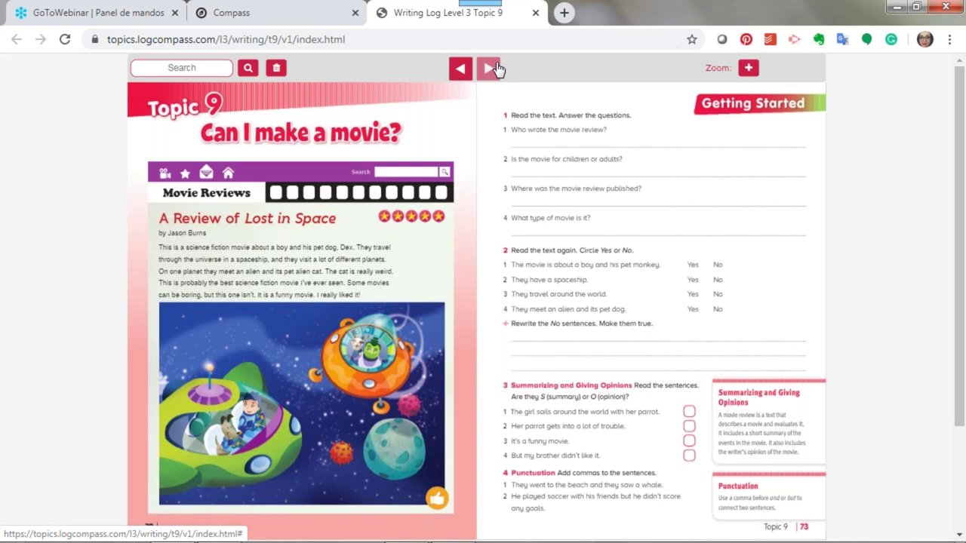
Step: Page through Topic 9, reloading once, until the 'My Review' page (pages 78–79) shows
{"action": "left_click", "coordinate": [497, 70]}
{"action": "left_click", "coordinate": [497, 69]}
{"action": "left_click", "coordinate": [498, 70]}
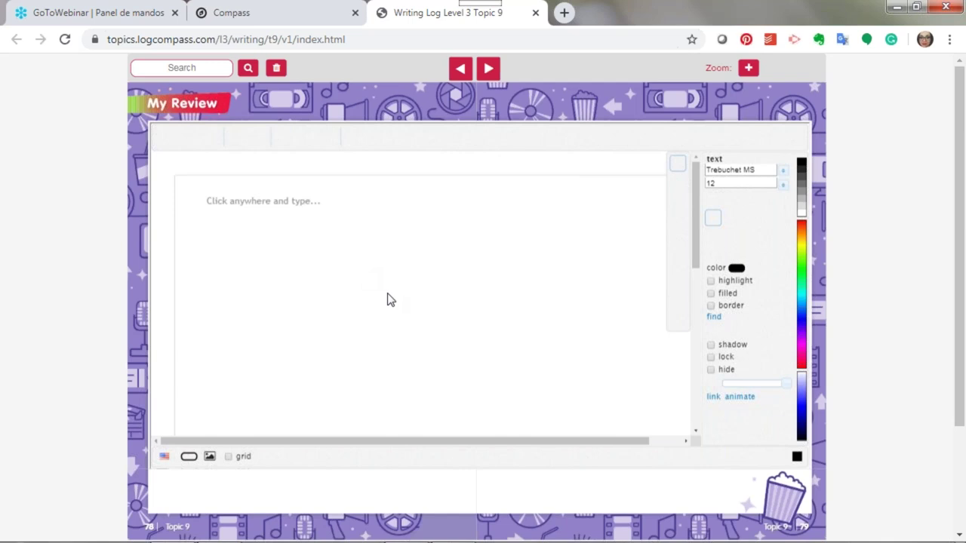
{"action": "left_click", "coordinate": [65, 39]}
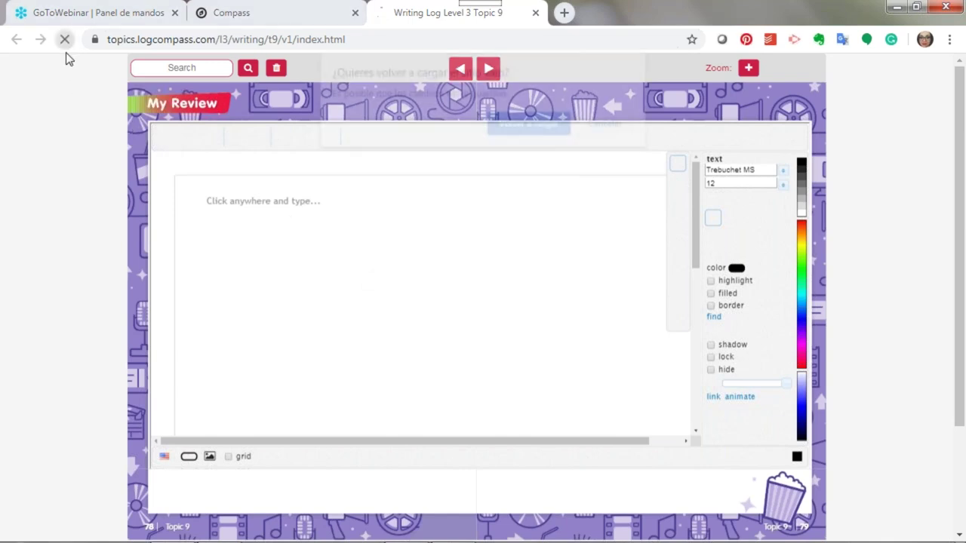
{"action": "left_click", "coordinate": [530, 124]}
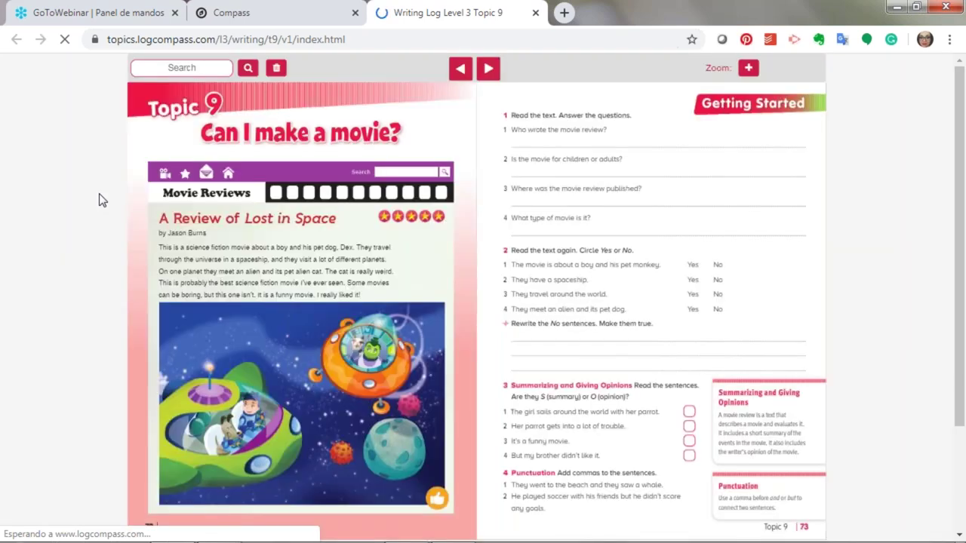
{"action": "left_click", "coordinate": [489, 69]}
{"action": "left_click", "coordinate": [488, 69]}
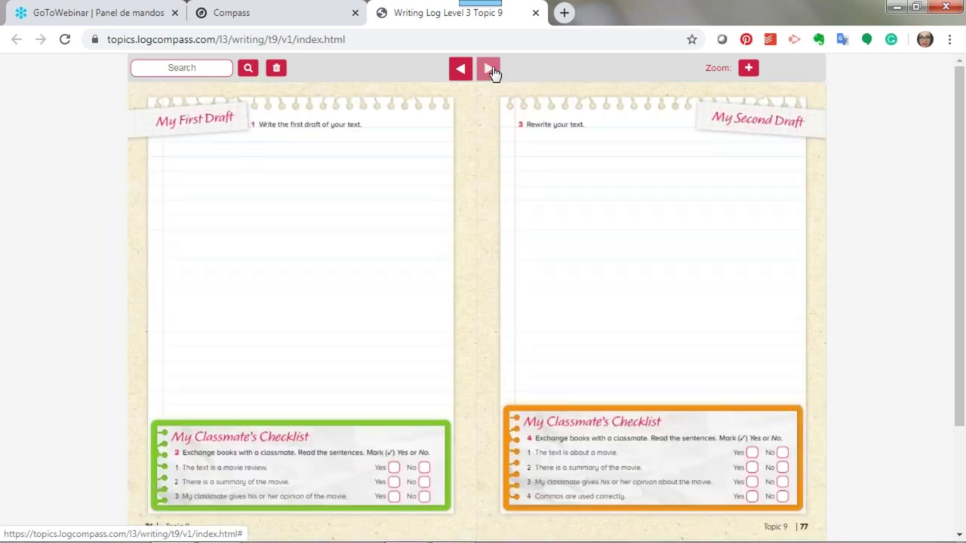
{"action": "left_click", "coordinate": [489, 70]}
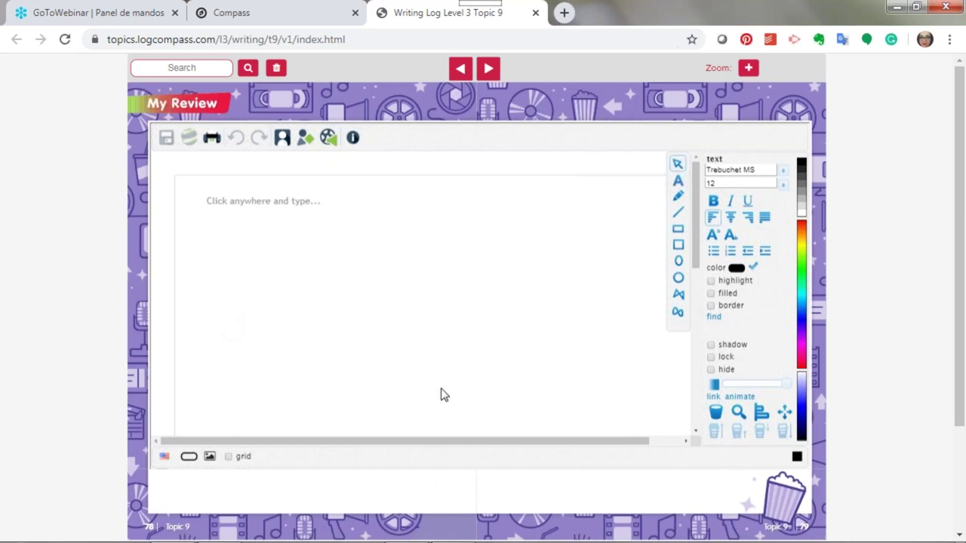
Step: Add the heading 'My favorite movie' on the review canvas
{"action": "left_click", "coordinate": [252, 201]}
{"action": "type", "text": "My favor"}
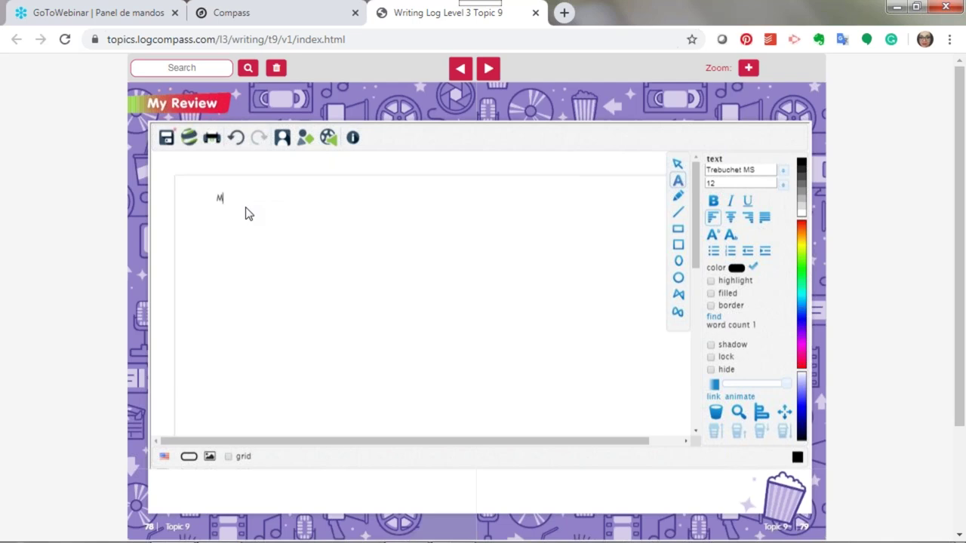
{"action": "type", "text": "ite movie"}
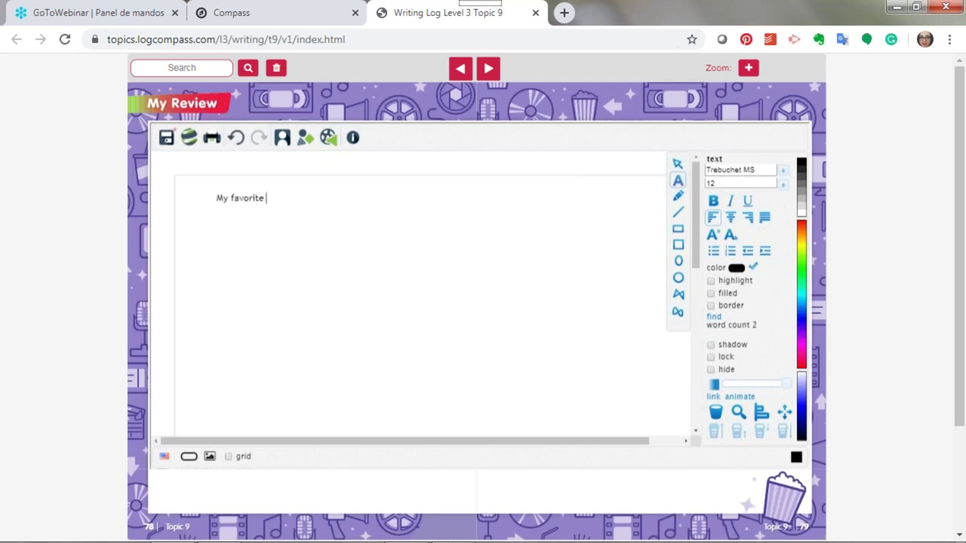
{"action": "key", "text": "Return"}
{"action": "key", "text": "Return"}
Step: Write 'My favorite movie is Back to the Future. The main character is Marty McFly.'
{"action": "type", "text": "My"}
{"action": "type", "text": "rite movie u"}
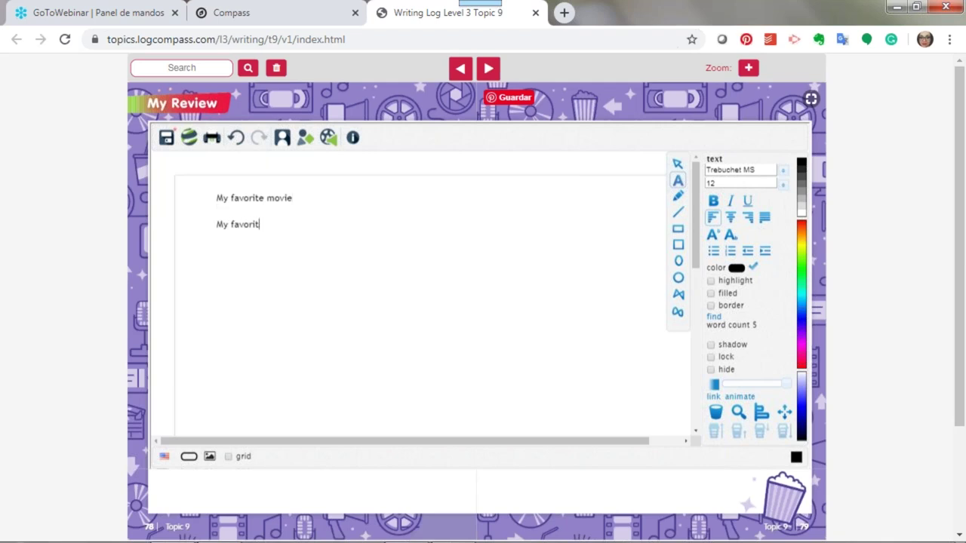
{"action": "key", "text": "BackSpace"}
{"action": "type", "text": "u"}
{"action": "key", "text": "BackSpace"}
{"action": "type", "text": "is Back to the F"}
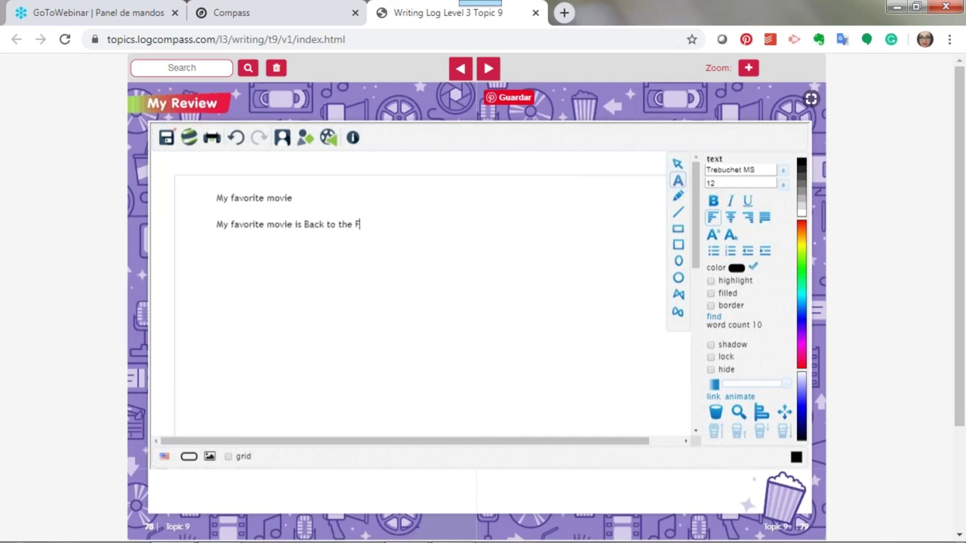
{"action": "type", "text": "uture. The main ch"}
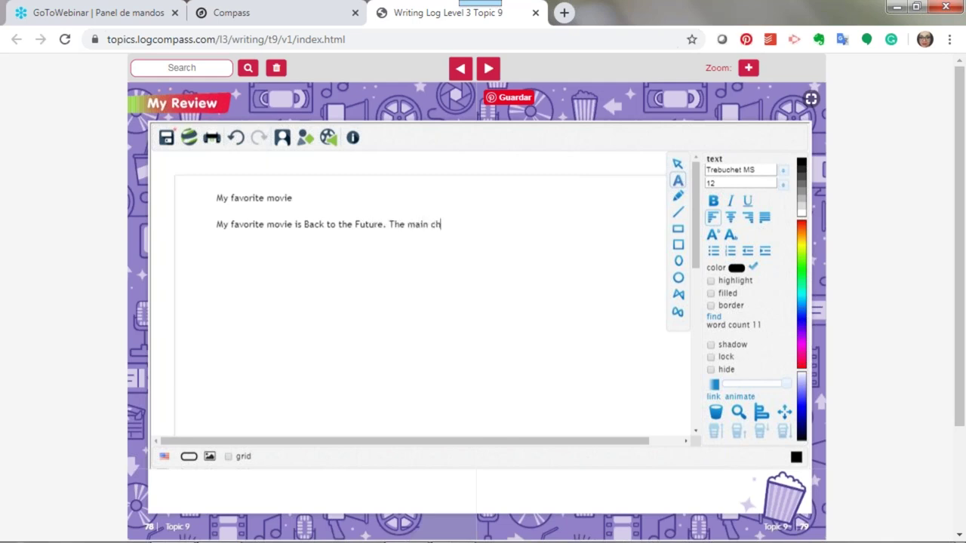
{"action": "type", "text": "aracter is Marty McFly"}
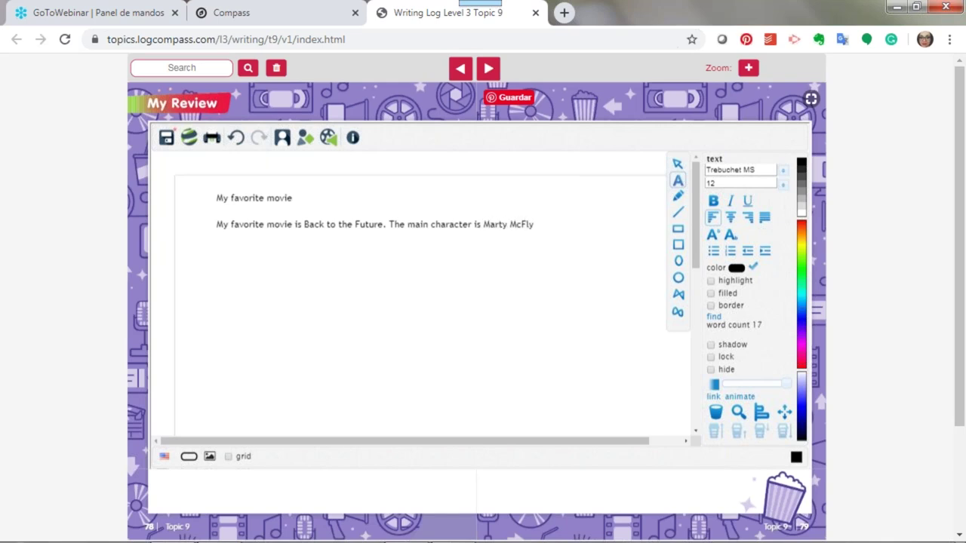
{"action": "type", "text": "."}
{"action": "key", "text": "Return"}
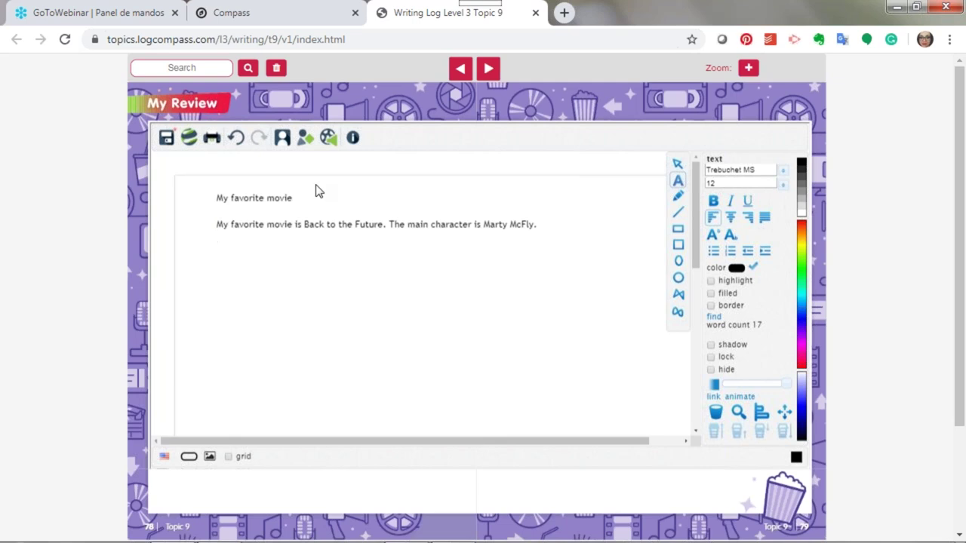
Step: Search the web images in the media panel for 'marty mcfly'
{"action": "left_click", "coordinate": [284, 140]}
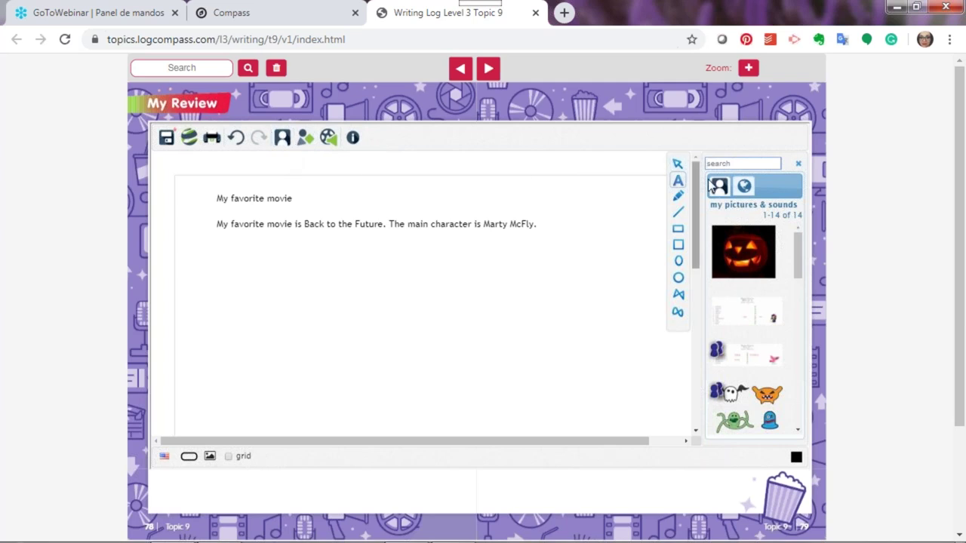
{"action": "type", "text": "ma"}
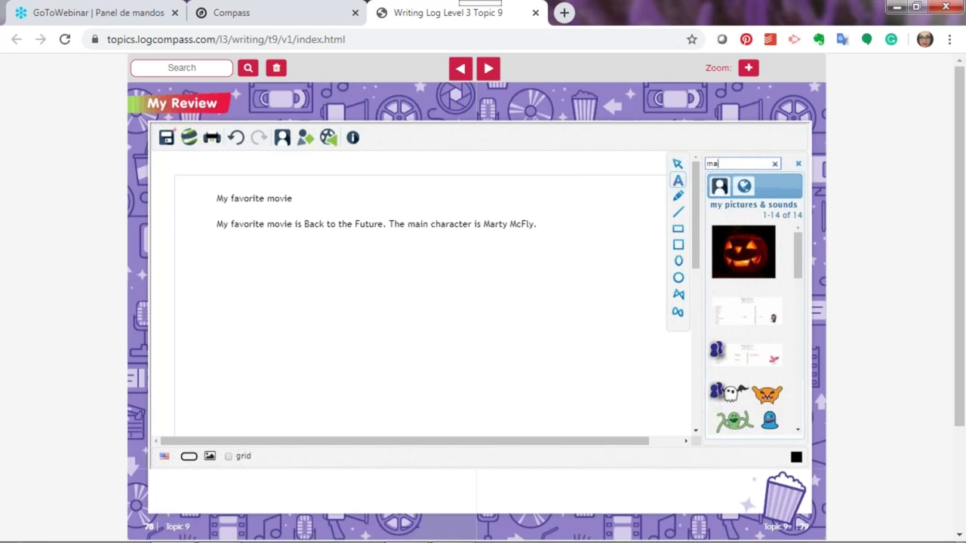
{"action": "type", "text": "rty mcfly"}
{"action": "key", "text": "Return"}
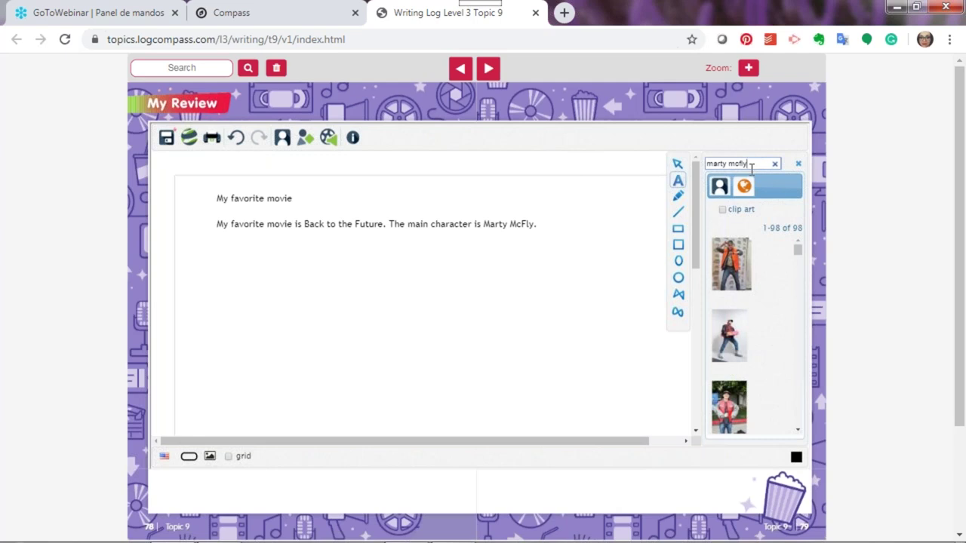
Step: Place the photo of Marty McFly holding a magazine below the sentence and enlarge it
{"action": "scroll", "coordinate": [734, 281], "scroll_direction": "down", "scroll_amount": 2}
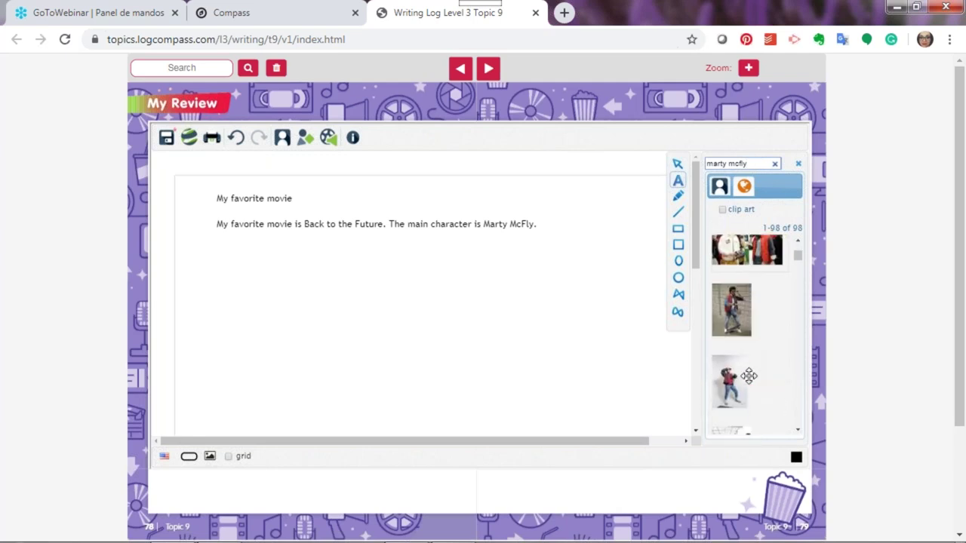
{"action": "scroll", "coordinate": [739, 310], "scroll_direction": "down", "scroll_amount": 1}
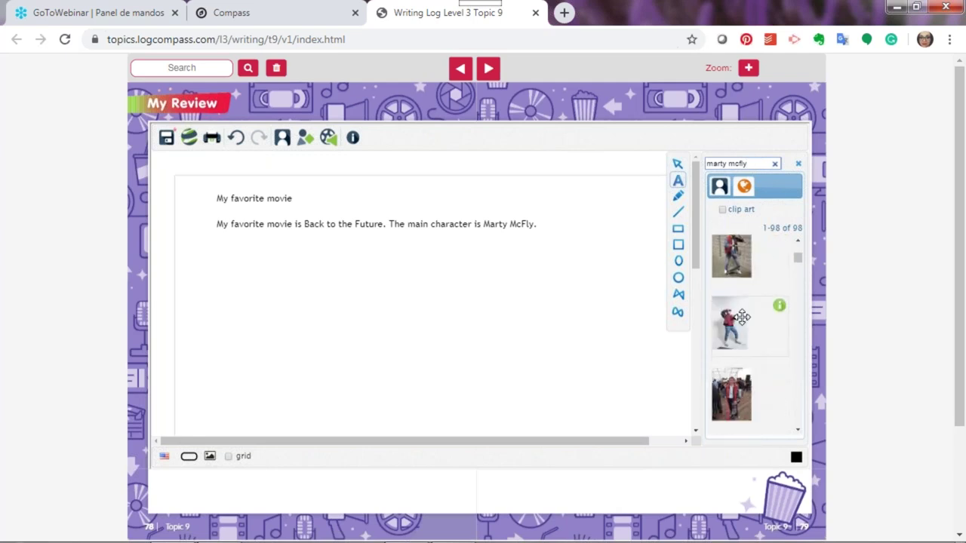
{"action": "scroll", "coordinate": [755, 352], "scroll_direction": "down", "scroll_amount": 1}
{"action": "scroll", "coordinate": [753, 351], "scroll_direction": "down", "scroll_amount": 1}
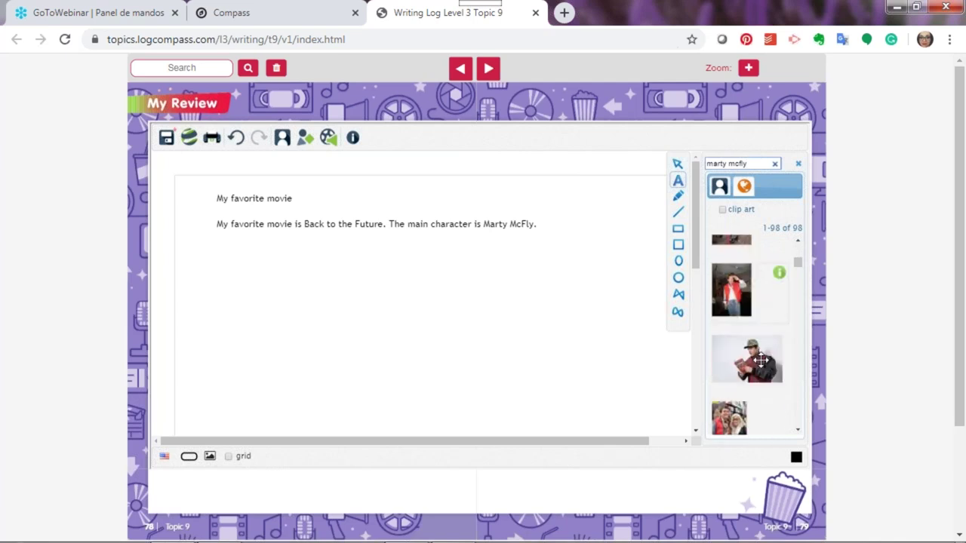
{"action": "scroll", "coordinate": [736, 289], "scroll_direction": "down", "scroll_amount": 1}
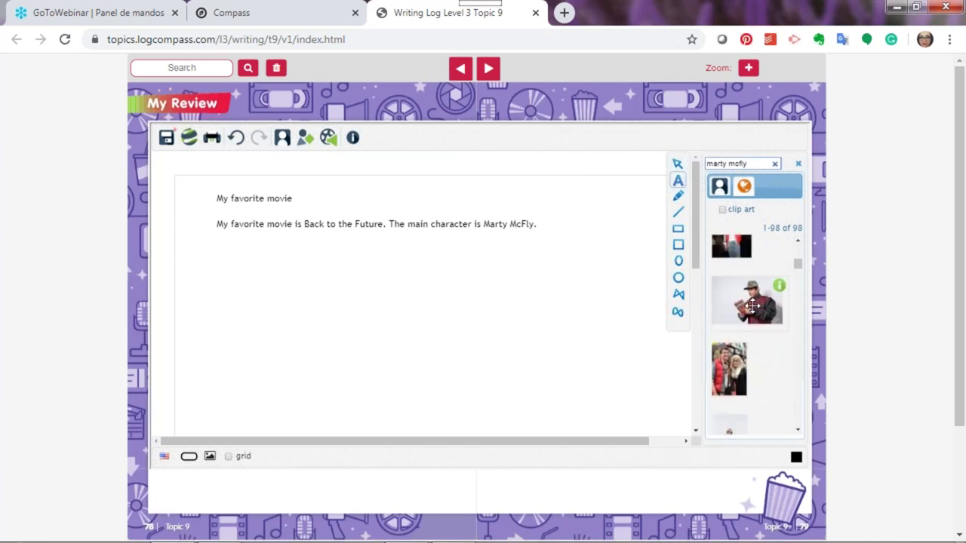
{"action": "left_click_drag", "start_coordinate": [754, 304], "coordinate": [487, 417]}
{"action": "left_click", "coordinate": [345, 315]}
{"action": "left_click_drag", "start_coordinate": [425, 320], "coordinate": [397, 301]}
Step: Add 'Have you seen the movie? Do you like it?' below the photo and post the page
{"action": "left_click", "coordinate": [315, 400]}
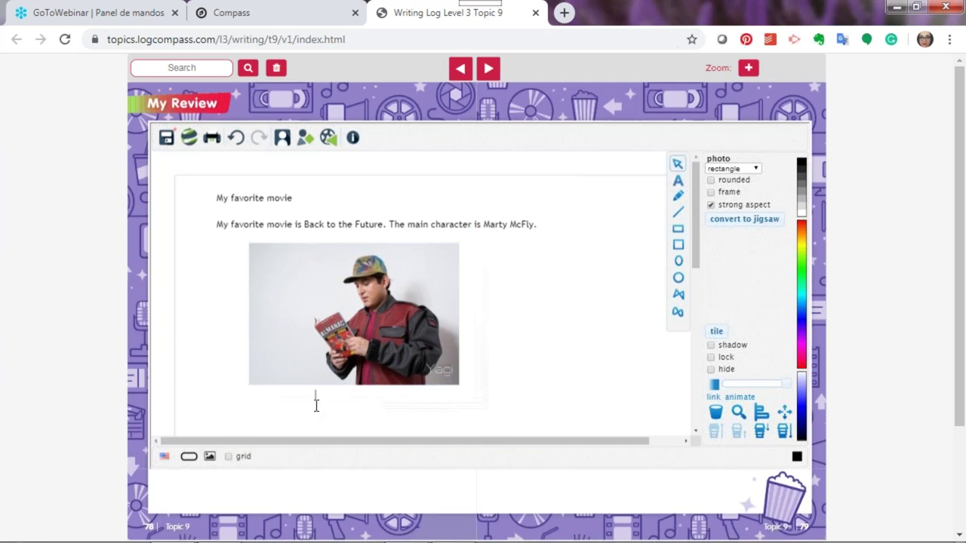
{"action": "left_click", "coordinate": [240, 410]}
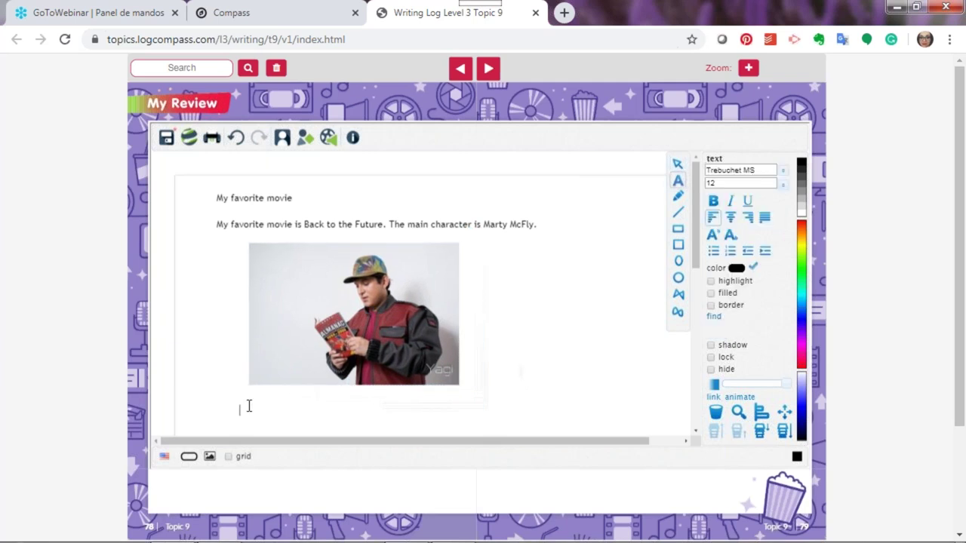
{"action": "type", "text": "Have"}
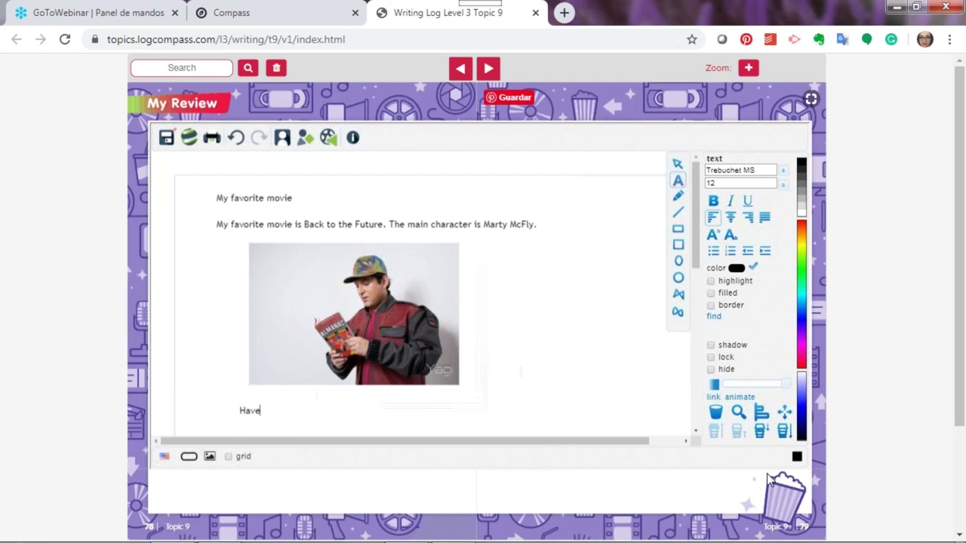
{"action": "type", "text": " you seen the mo"}
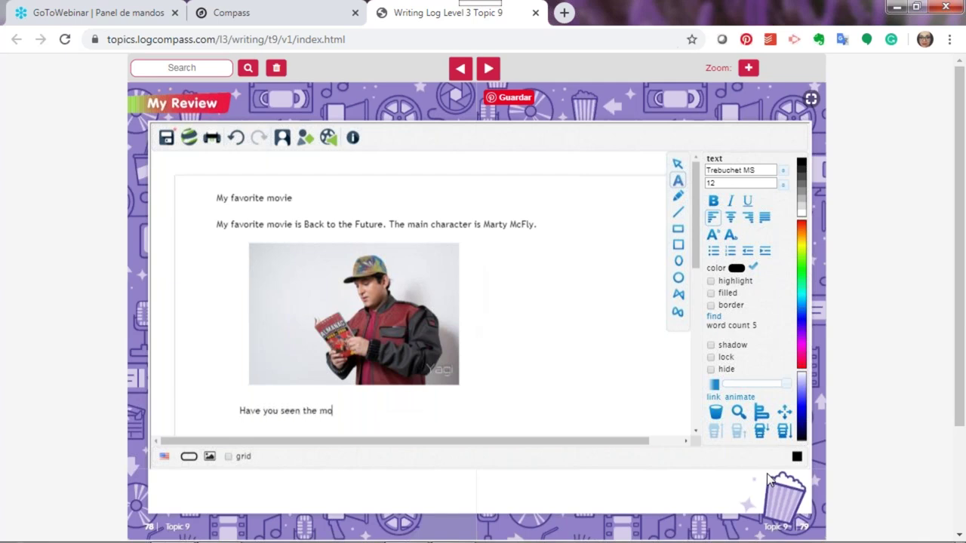
{"action": "type", "text": "vie? Do you like ("}
{"action": "type", "text": "t?"}
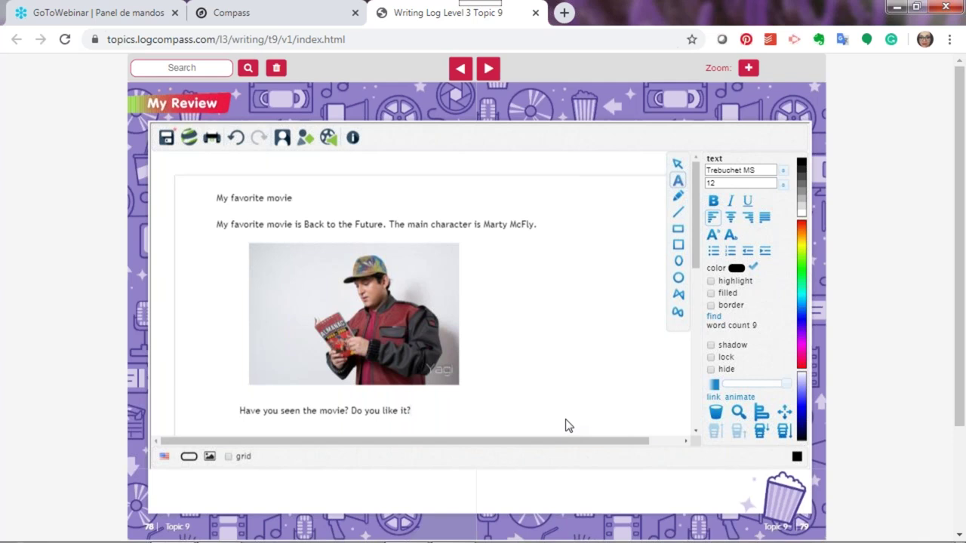
{"action": "left_click", "coordinate": [189, 139]}
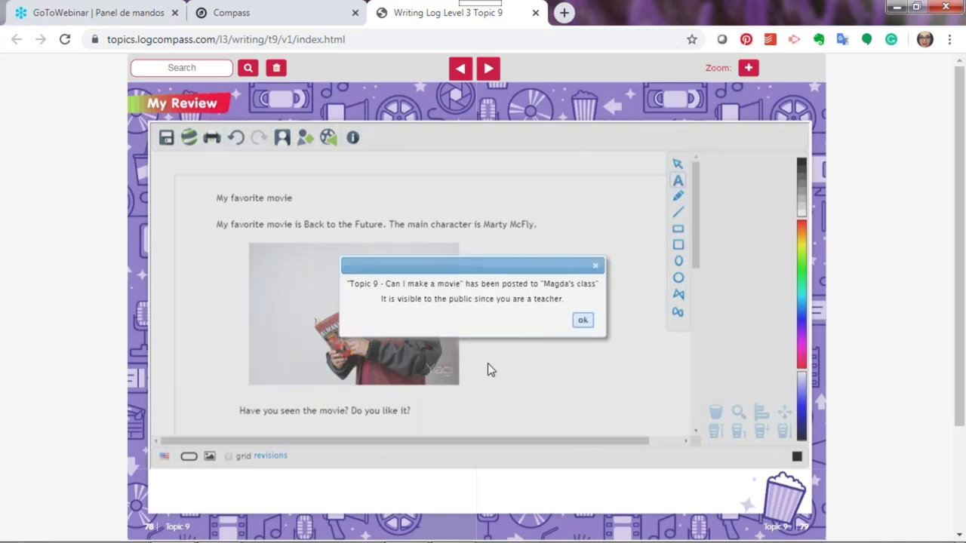
{"action": "left_click", "coordinate": [583, 322]}
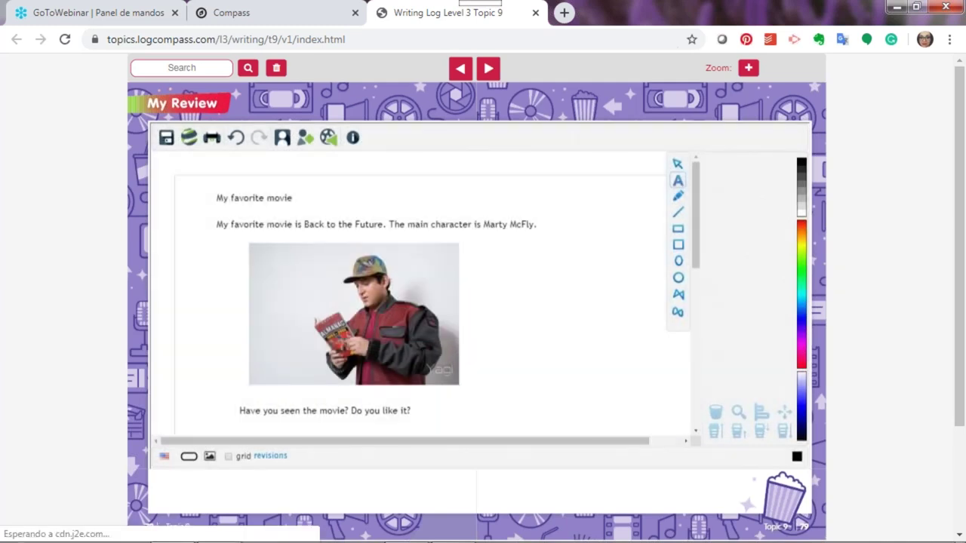
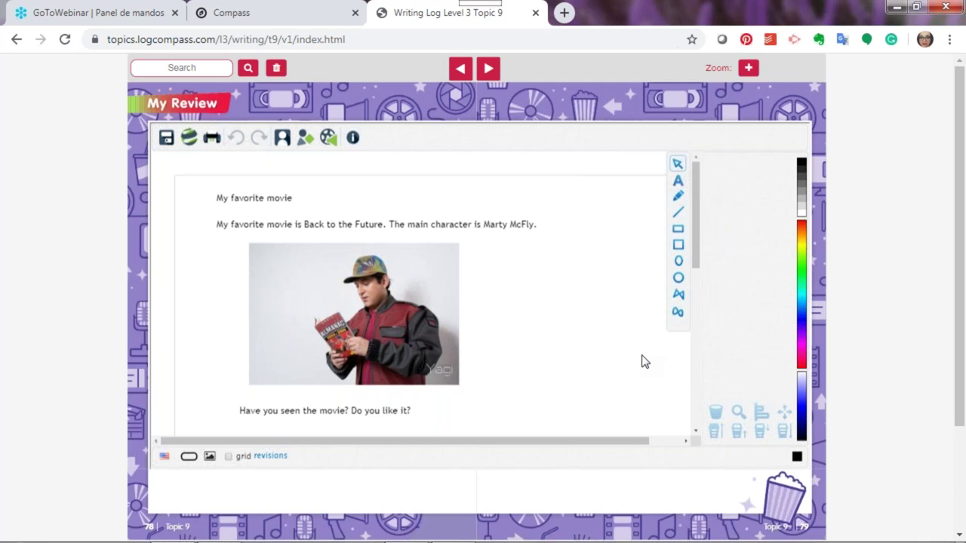
Step: Close the Writing Log tab holding the Back to the Future review
{"action": "left_click", "coordinate": [536, 13]}
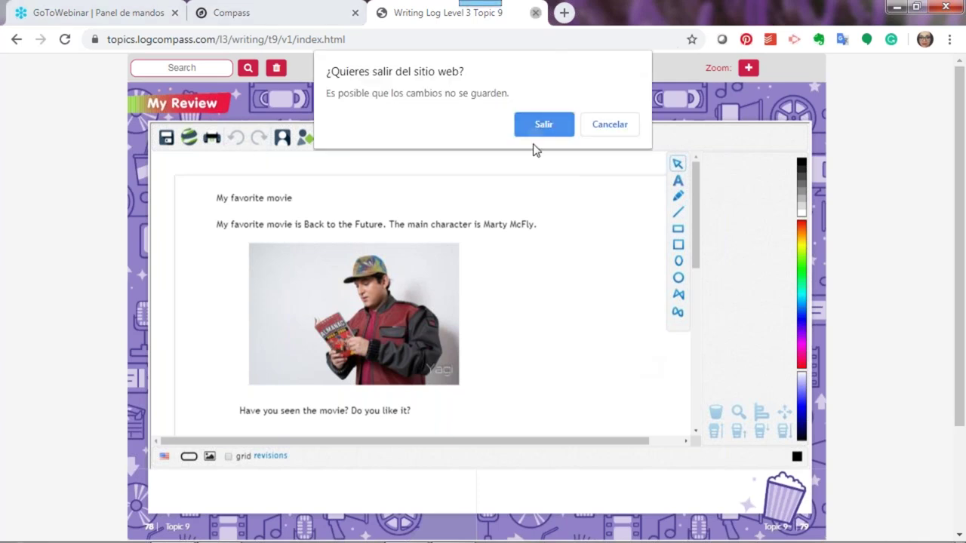
Step: Confirm leaving the Writing Log page and go to the Compass class blog dashboard
{"action": "left_click", "coordinate": [536, 130]}
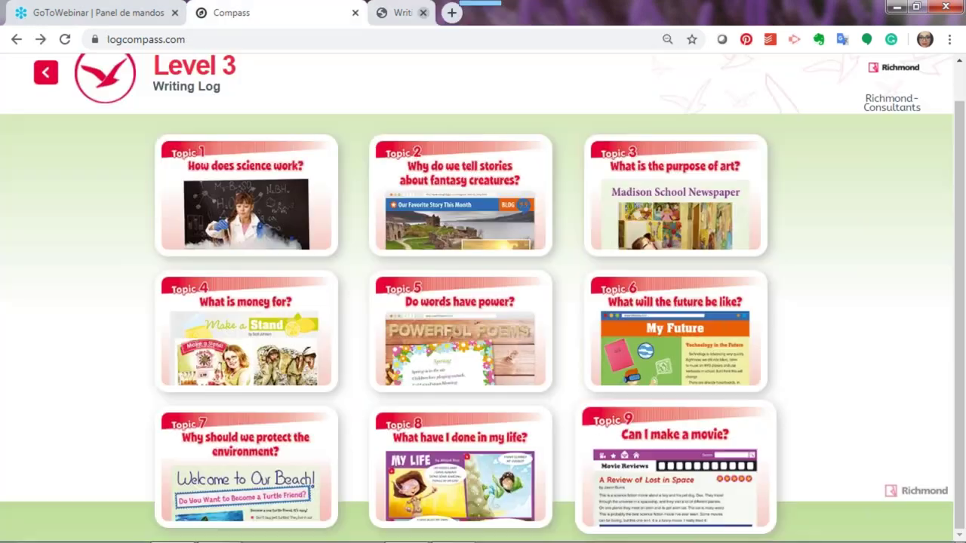
{"action": "scroll", "coordinate": [269, 70], "scroll_direction": "up", "scroll_amount": 1}
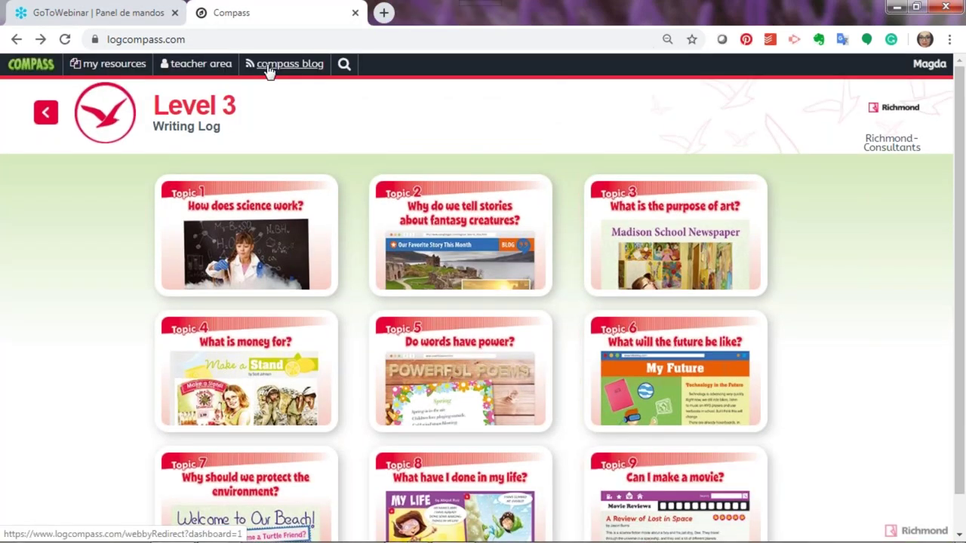
{"action": "left_click", "coordinate": [269, 68]}
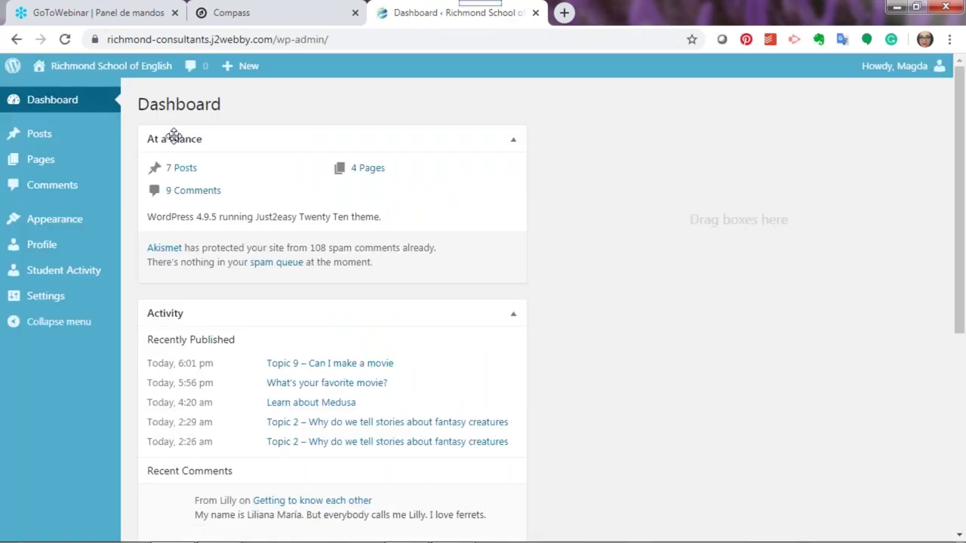
Step: Check the published Topic 9 post from the Posts list, then close the post and blog admin tabs
{"action": "mouse_move", "coordinate": [50, 154]}
{"action": "left_click", "coordinate": [40, 133]}
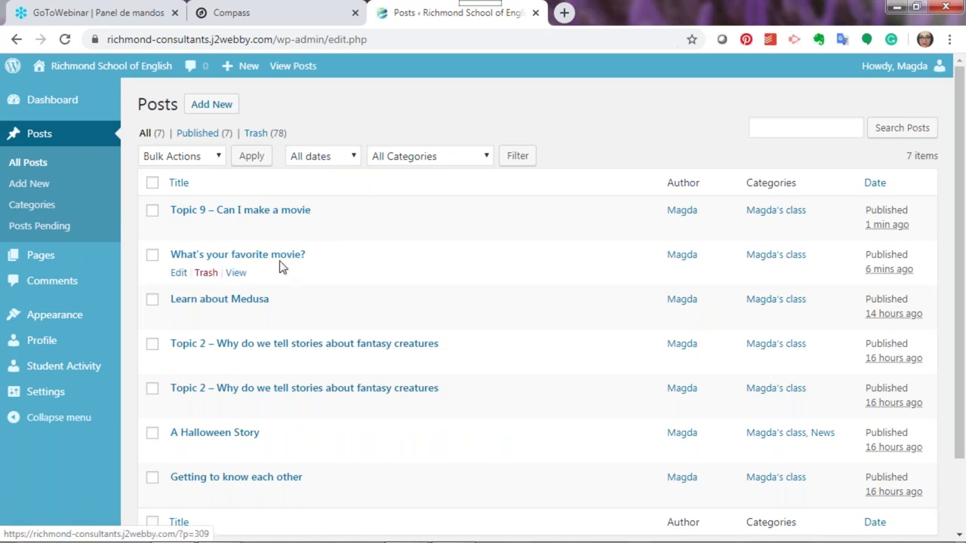
{"action": "mouse_move", "coordinate": [216, 267]}
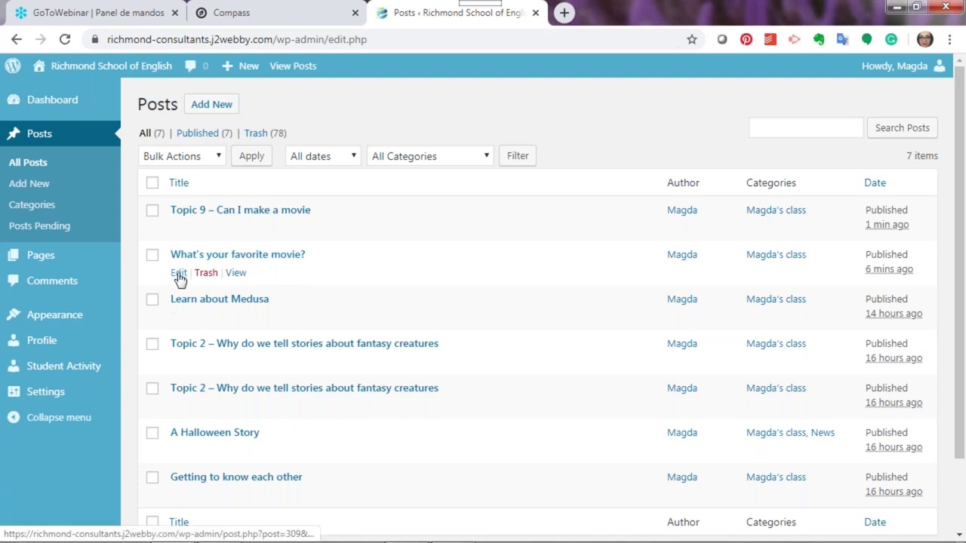
{"action": "mouse_move", "coordinate": [181, 220]}
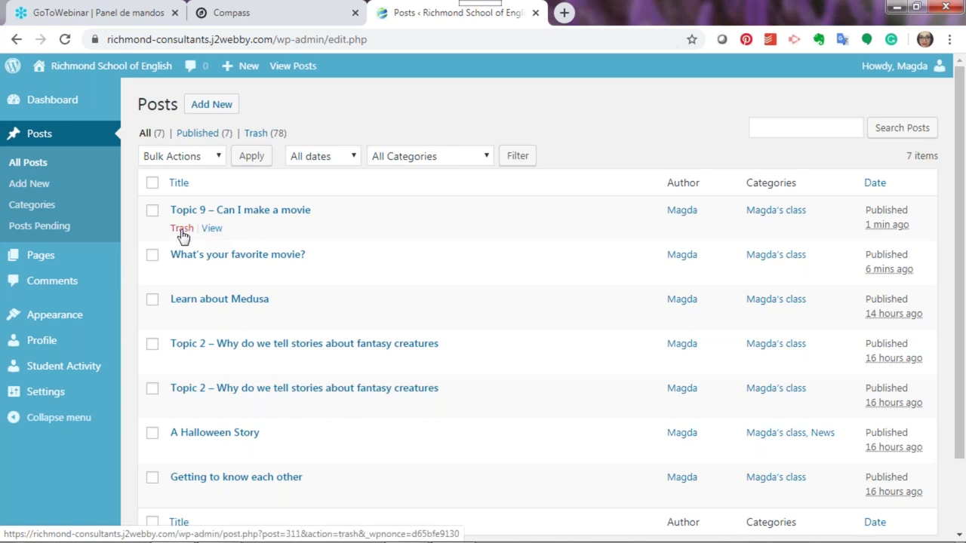
{"action": "left_click", "coordinate": [211, 227]}
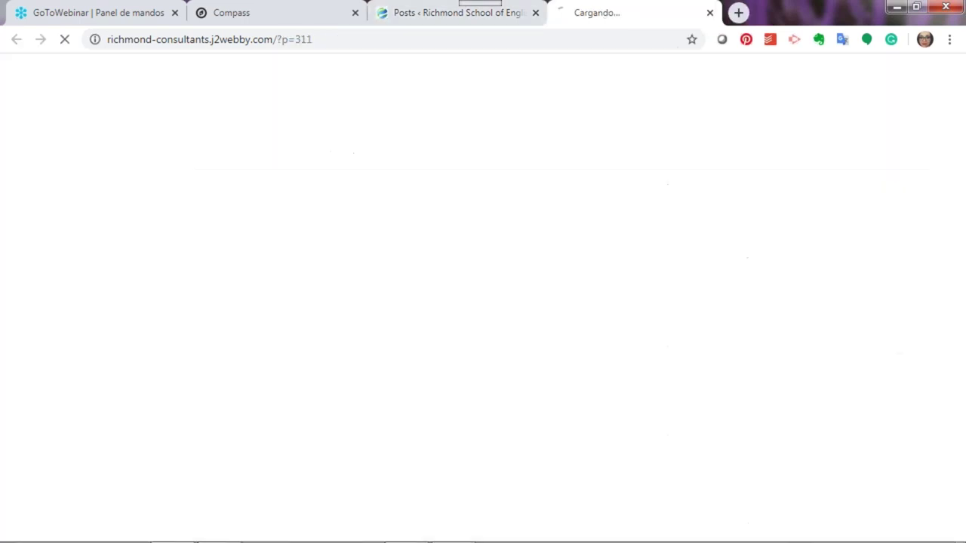
{"action": "scroll", "coordinate": [448, 239], "scroll_direction": "down", "scroll_amount": 5}
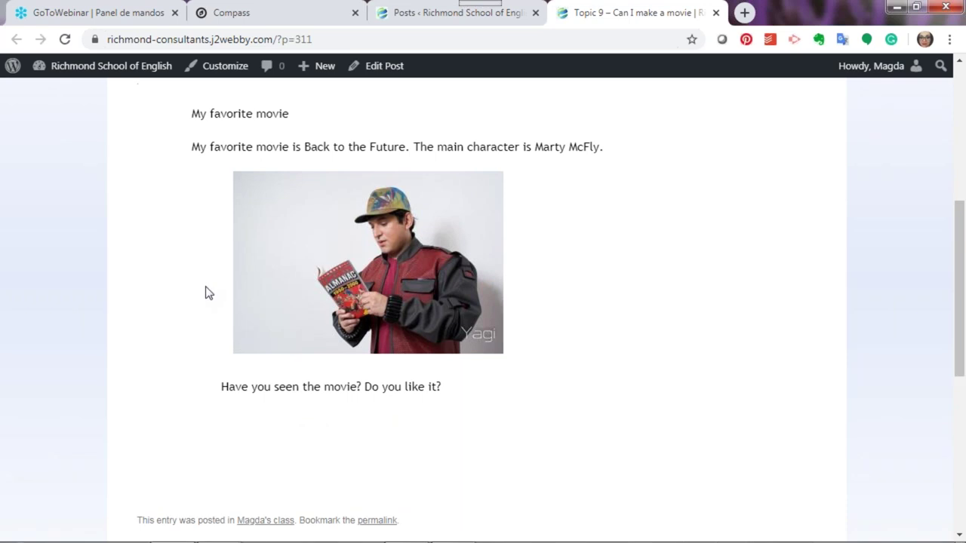
{"action": "scroll", "coordinate": [208, 293], "scroll_direction": "up", "scroll_amount": 5}
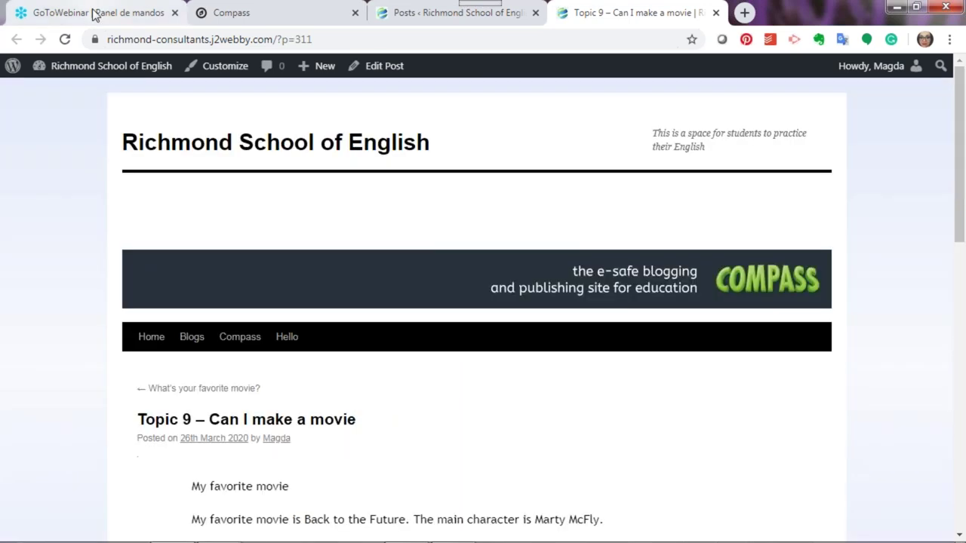
{"action": "left_click", "coordinate": [715, 13]}
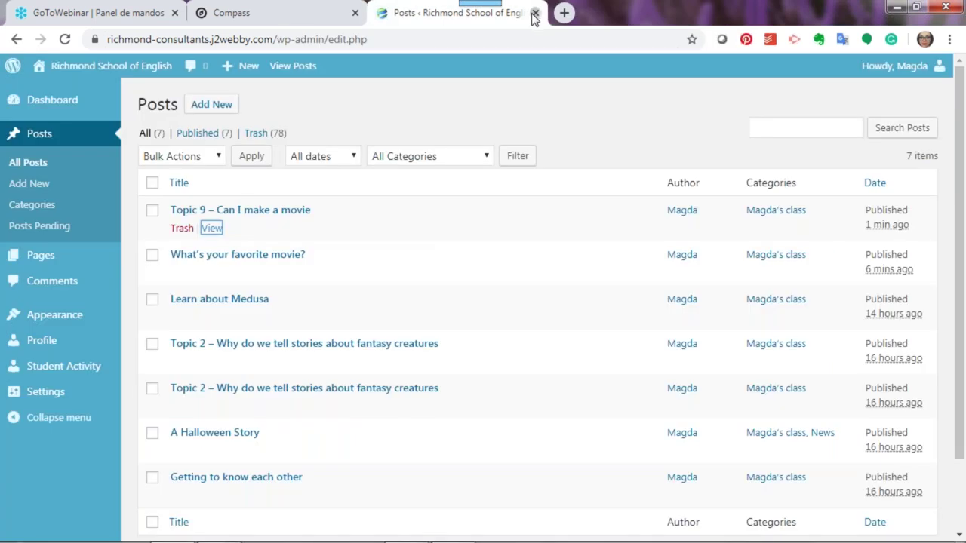
{"action": "left_click", "coordinate": [534, 14]}
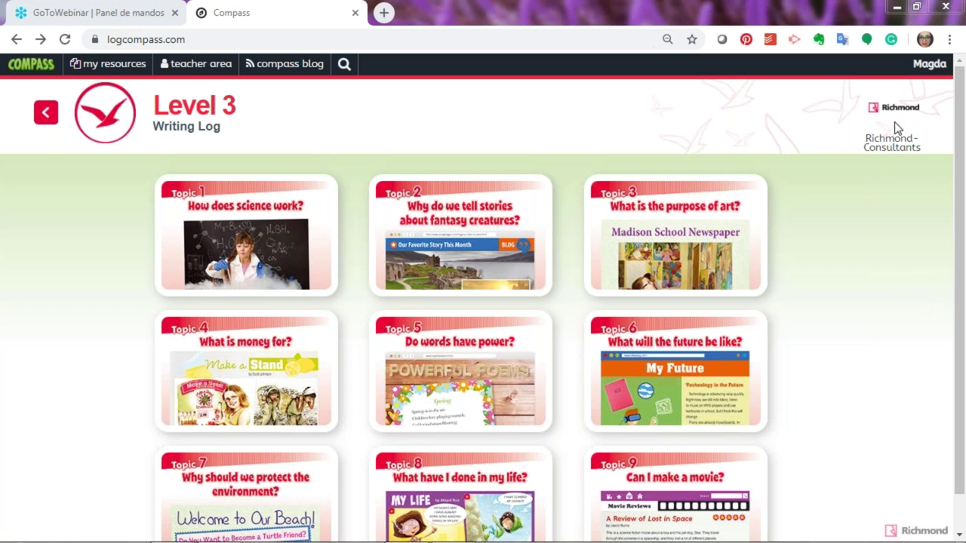
Step: Sign in to Compass with the student's user name and password
{"action": "left_click", "coordinate": [856, 121]}
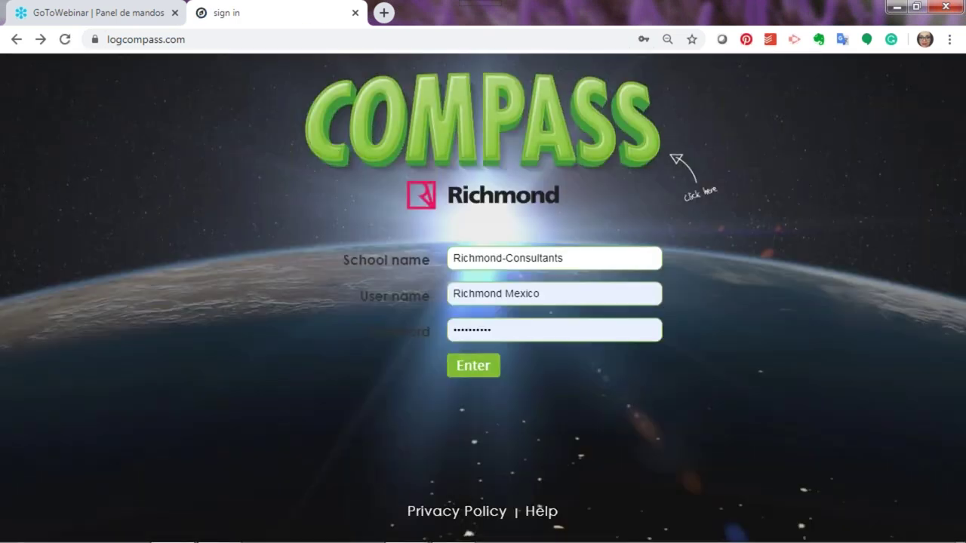
{"action": "left_click", "coordinate": [399, 295]}
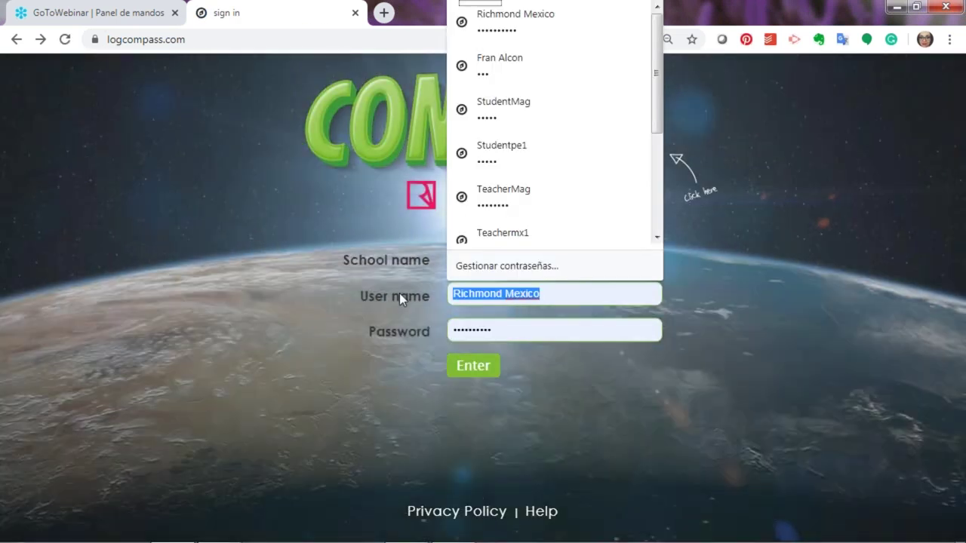
{"action": "type", "text": "st"}
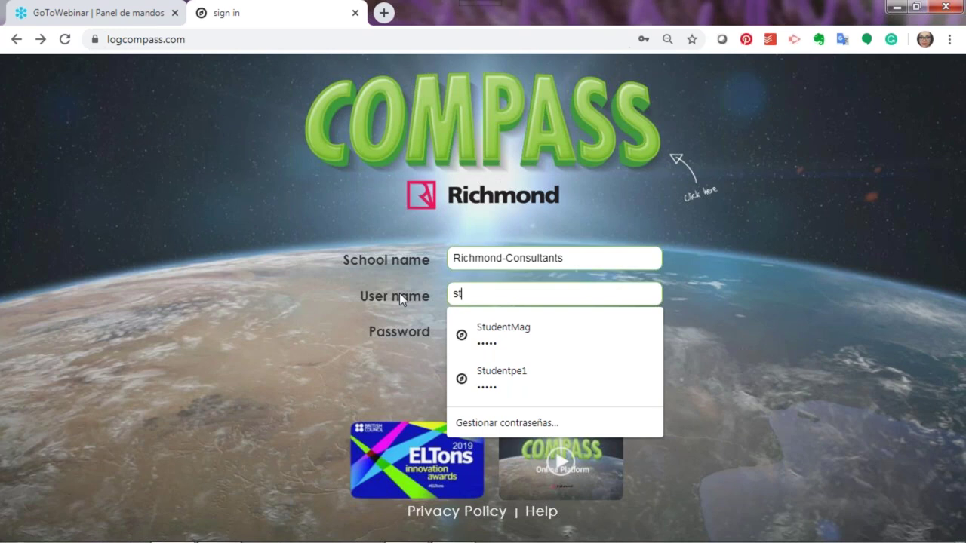
{"action": "type", "text": "udent5"}
{"action": "left_click", "coordinate": [409, 328]}
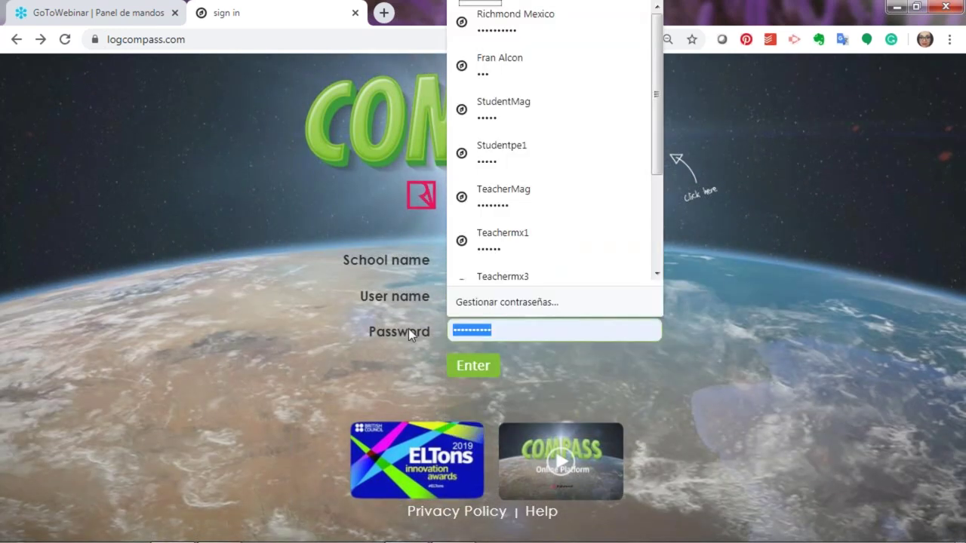
{"action": "type", "text": "••••••"}
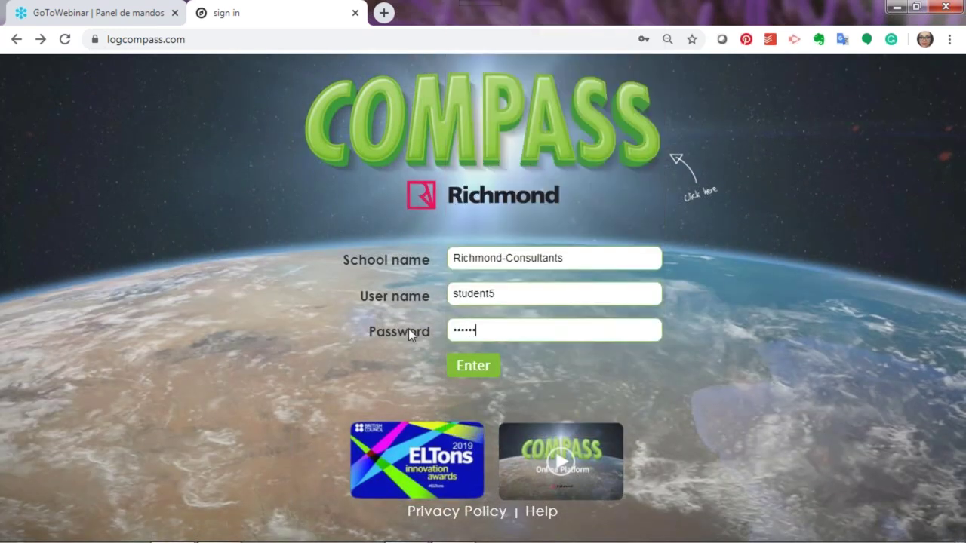
{"action": "left_click", "coordinate": [482, 372]}
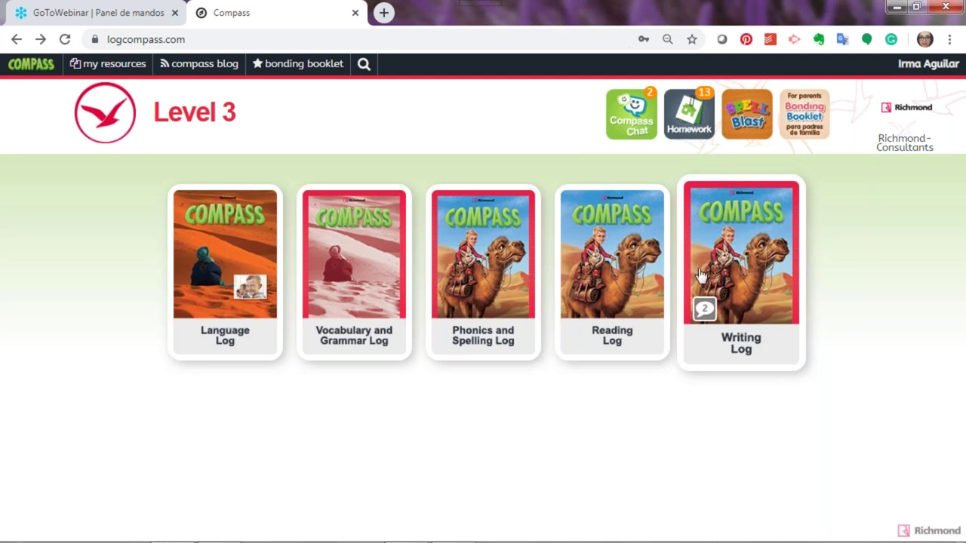
Step: Open the Compass blog in a new tab and return home after the Dashboard permission error
{"action": "left_click", "coordinate": [197, 67]}
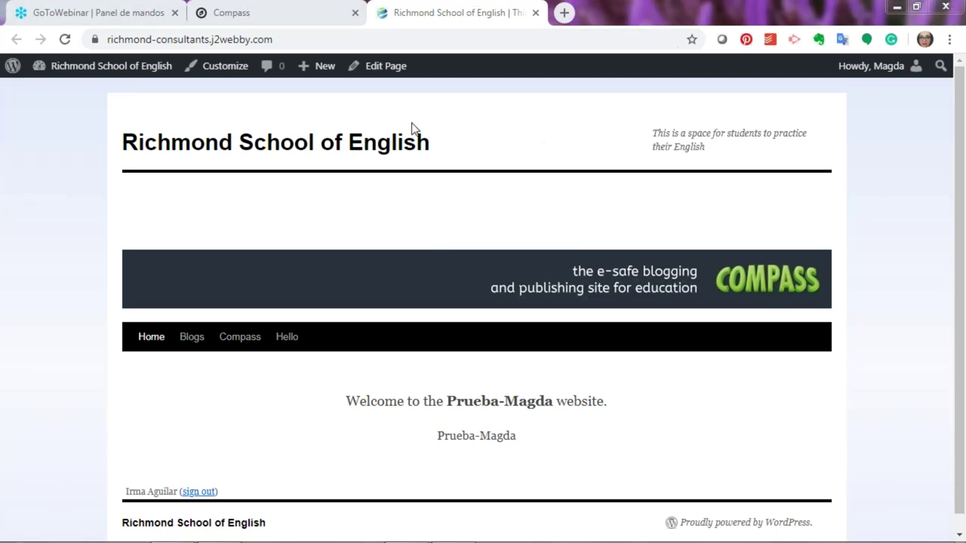
{"action": "mouse_move", "coordinate": [41, 73]}
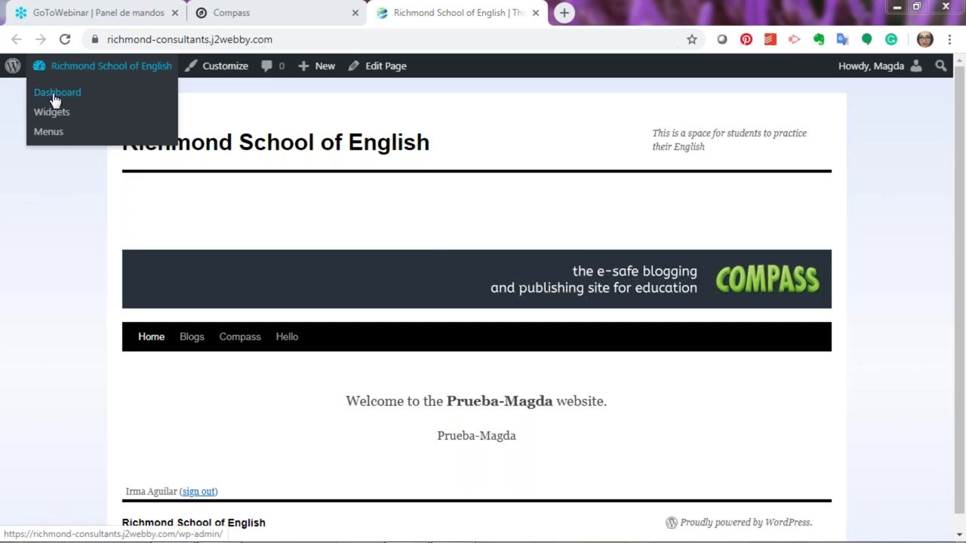
{"action": "left_click", "coordinate": [54, 96]}
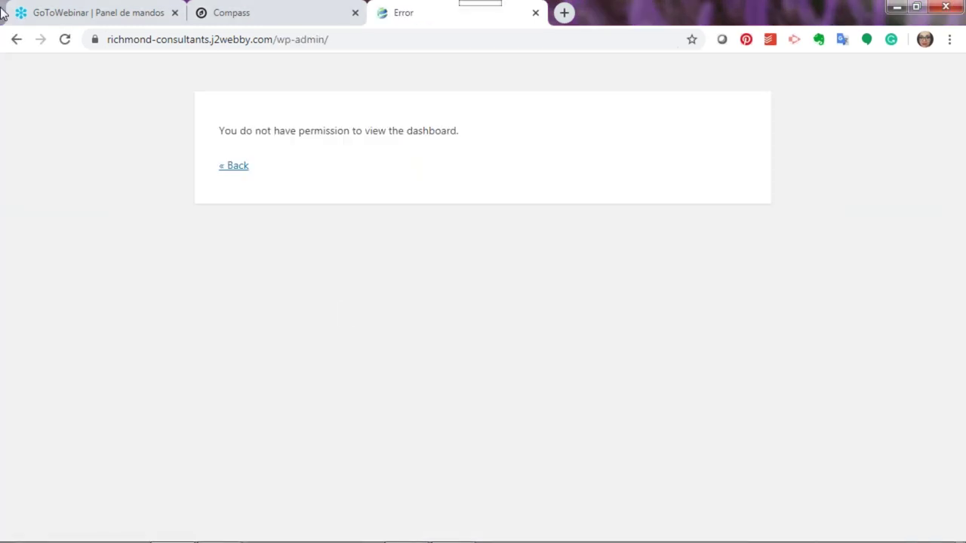
{"action": "left_click", "coordinate": [15, 40]}
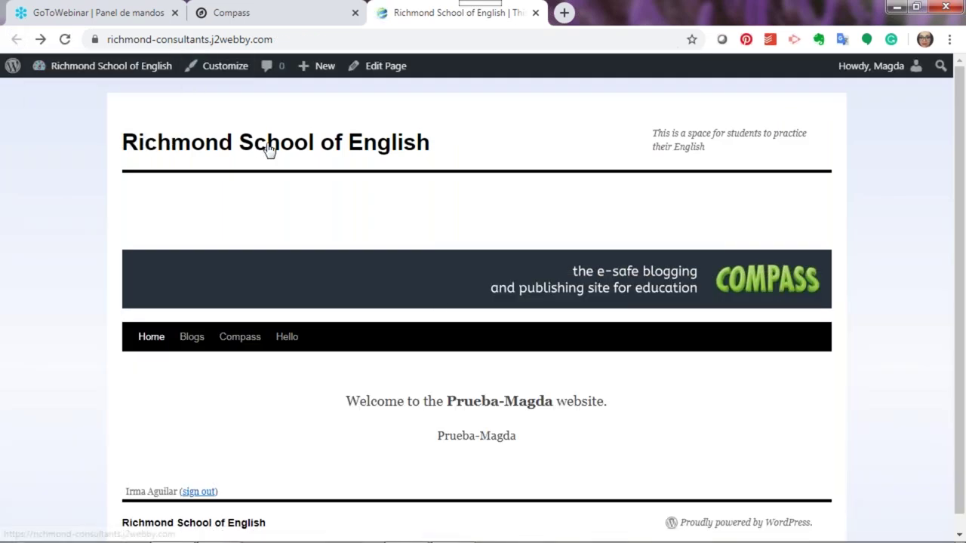
Step: Open the 4A class category from the Blogs menu
{"action": "scroll", "coordinate": [355, 202], "scroll_direction": "down", "scroll_amount": 1}
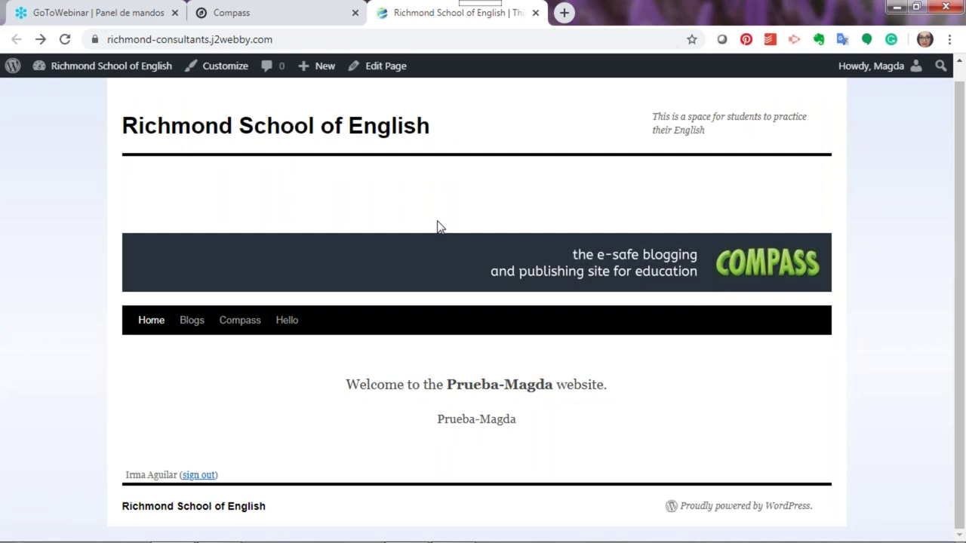
{"action": "mouse_move", "coordinate": [190, 326]}
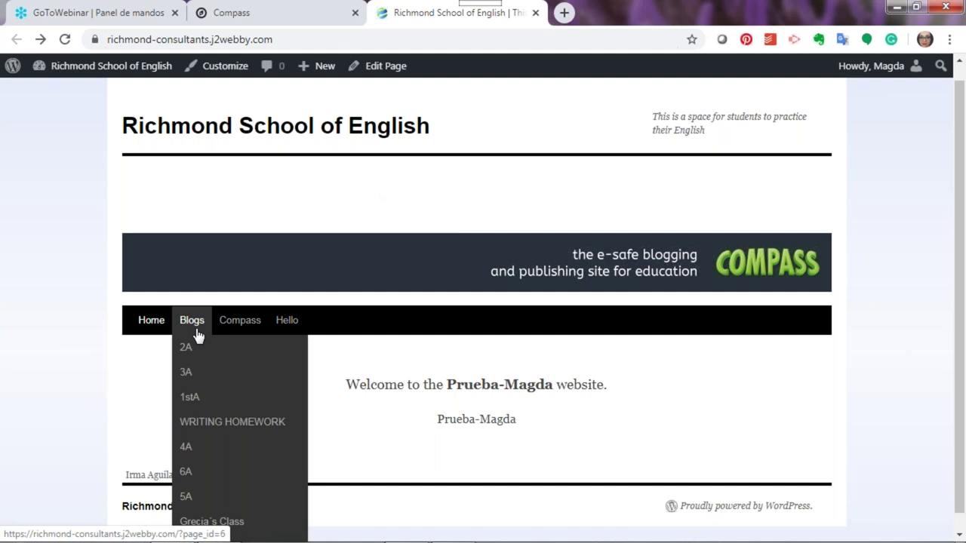
{"action": "scroll", "coordinate": [197, 335], "scroll_direction": "down", "scroll_amount": 1}
{"action": "scroll", "coordinate": [211, 468], "scroll_direction": "down", "scroll_amount": 1}
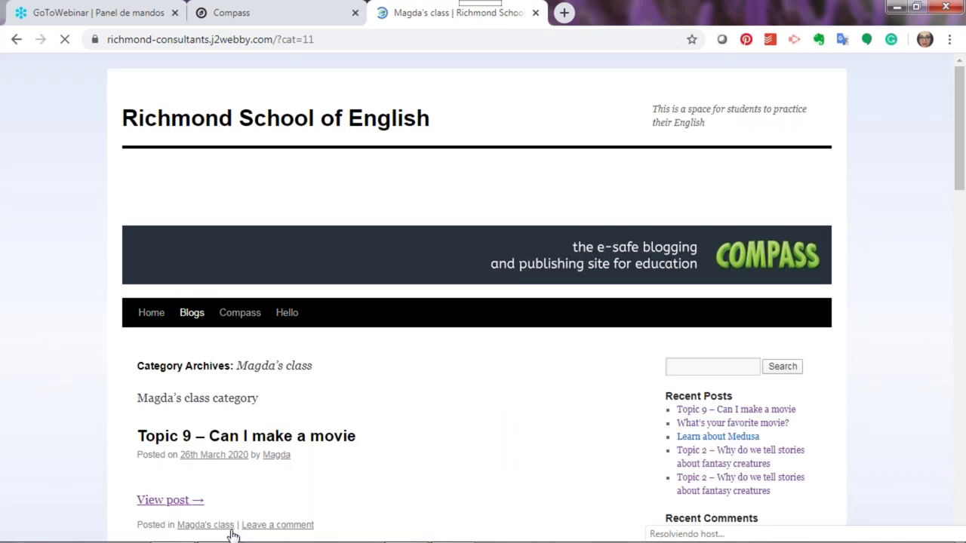
{"action": "scroll", "coordinate": [283, 273], "scroll_direction": "down", "scroll_amount": 4}
{"action": "scroll", "coordinate": [300, 390], "scroll_direction": "down", "scroll_amount": 10}
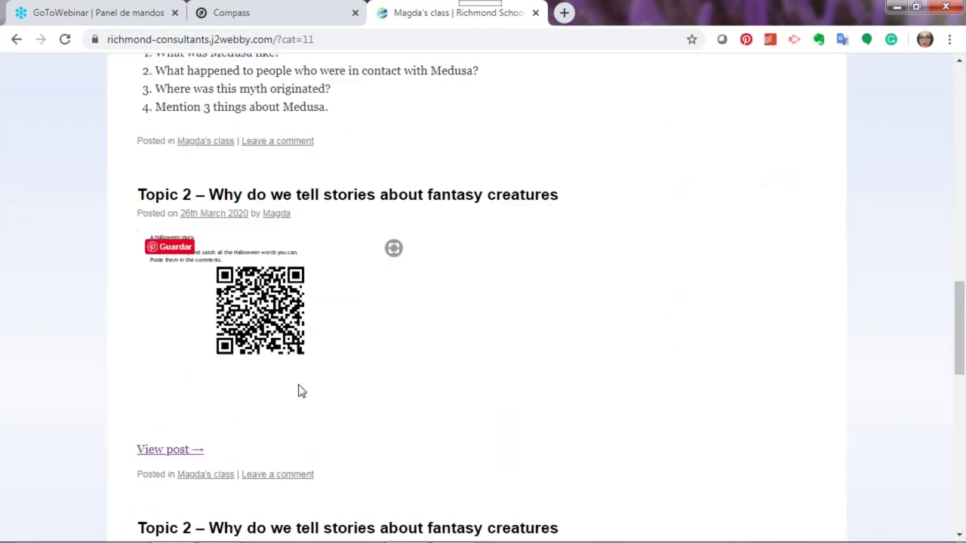
{"action": "scroll", "coordinate": [610, 296], "scroll_direction": "up", "scroll_amount": 4}
{"action": "scroll", "coordinate": [610, 296], "scroll_direction": "up", "scroll_amount": 10}
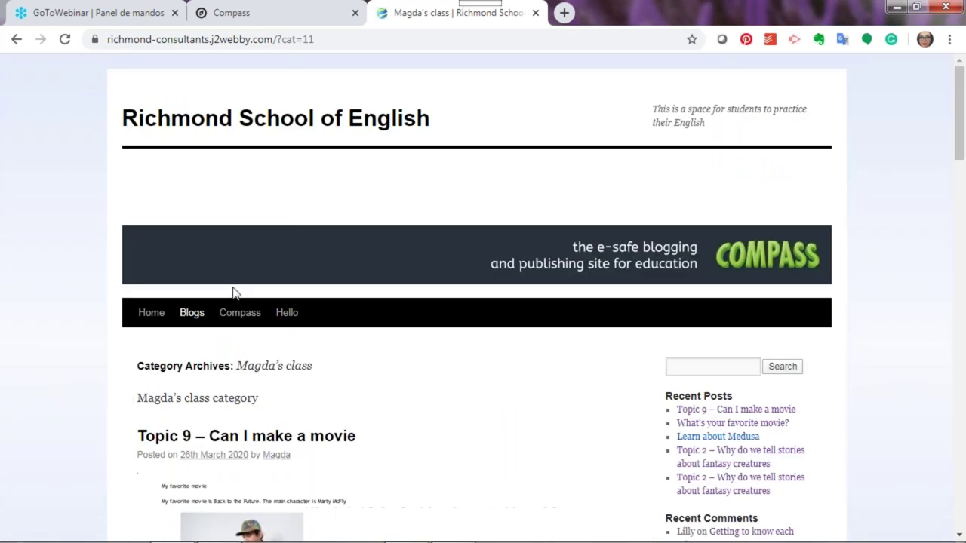
{"action": "mouse_move", "coordinate": [192, 313]}
{"action": "left_click", "coordinate": [199, 444]}
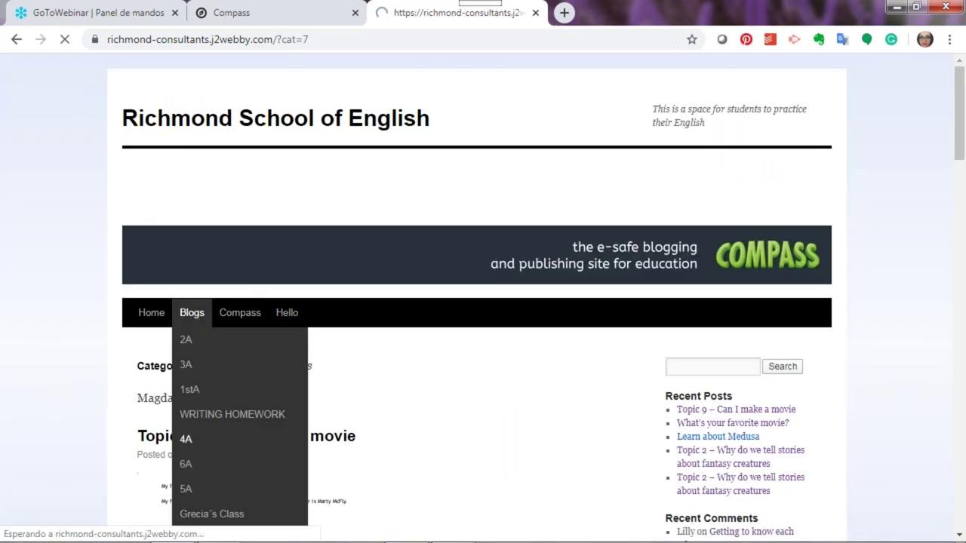
Step: Switch to the Magda's class category and scroll to the Topic 9 post
{"action": "scroll", "coordinate": [449, 188], "scroll_direction": "down", "scroll_amount": 3}
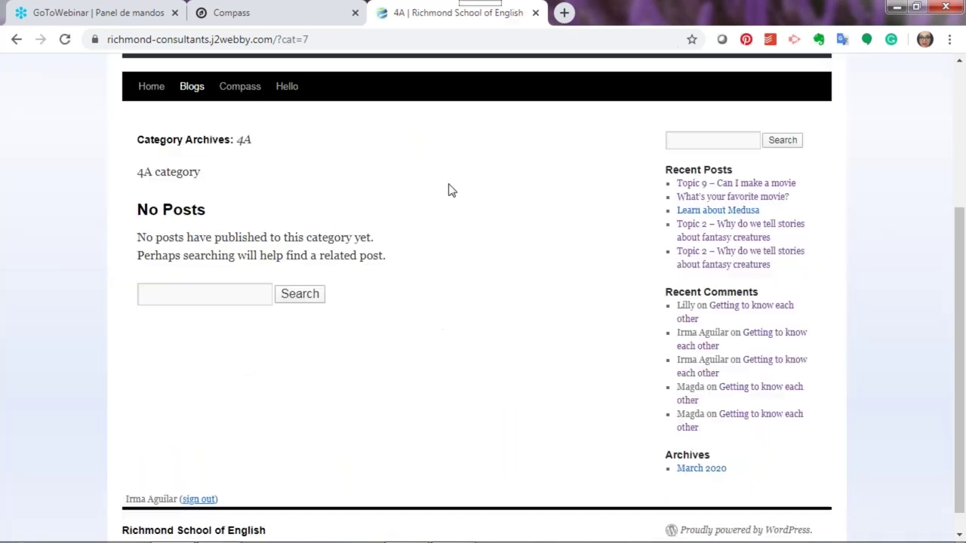
{"action": "scroll", "coordinate": [369, 209], "scroll_direction": "up", "scroll_amount": 1}
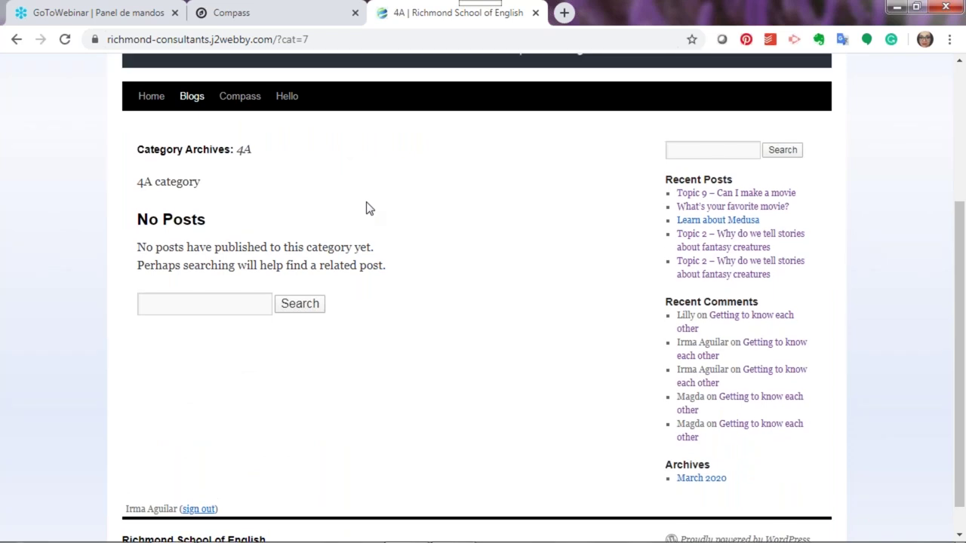
{"action": "mouse_move", "coordinate": [194, 155]}
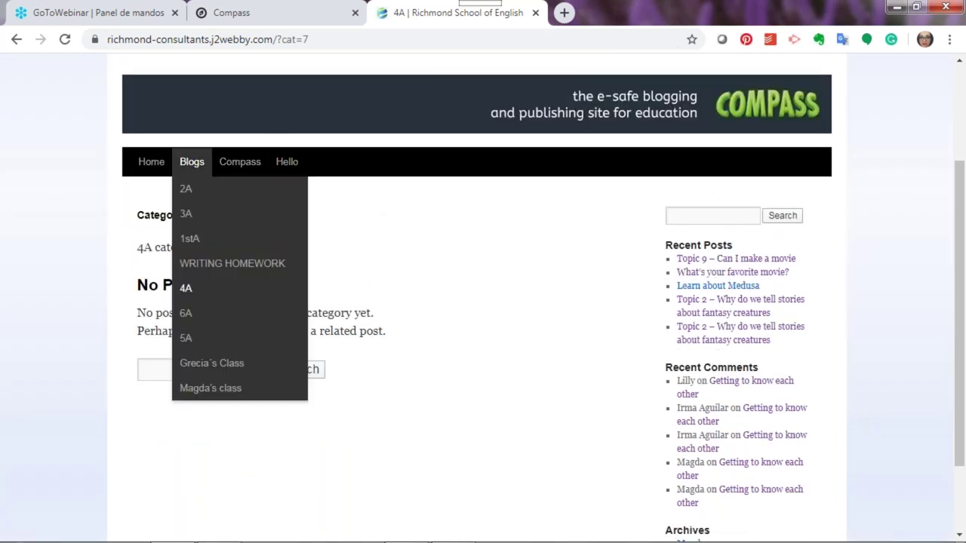
{"action": "left_click", "coordinate": [197, 389]}
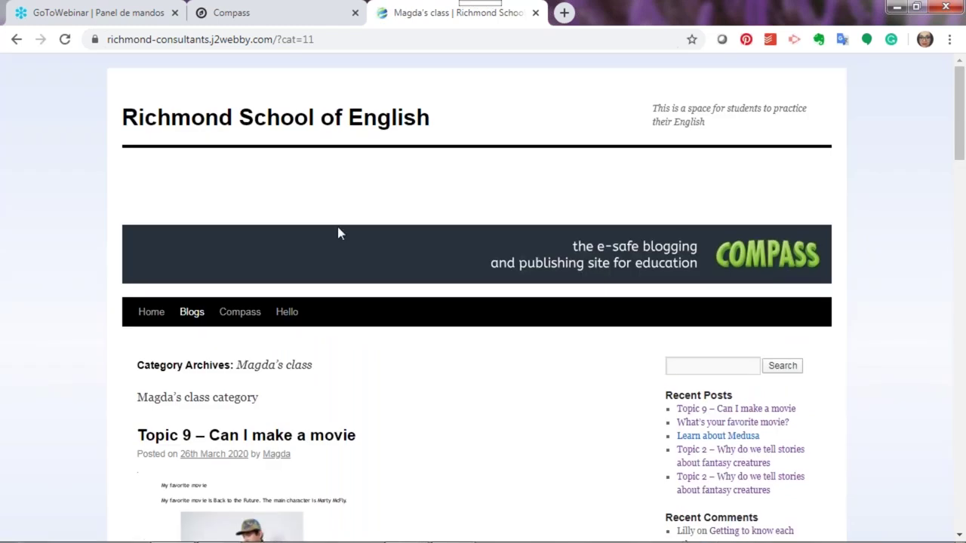
{"action": "scroll", "coordinate": [424, 231], "scroll_direction": "down", "scroll_amount": 4}
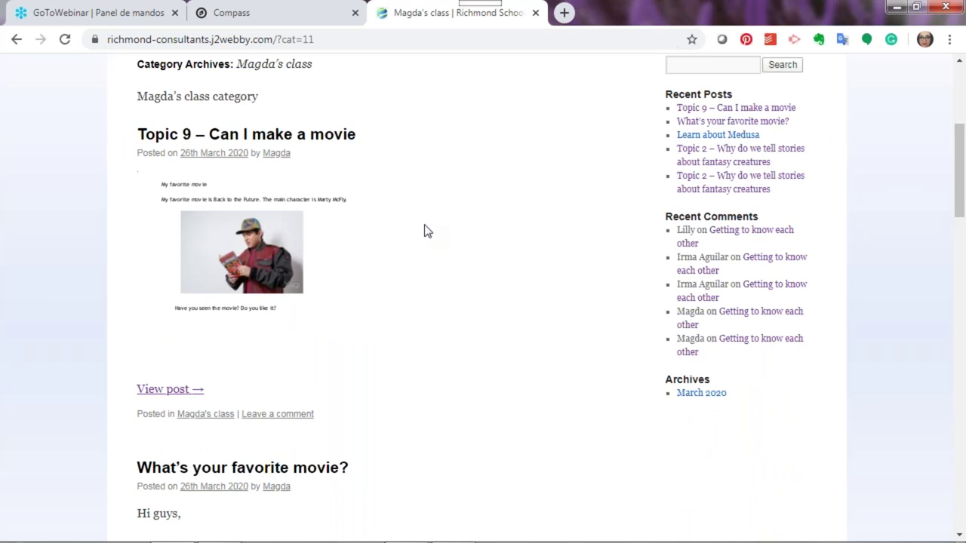
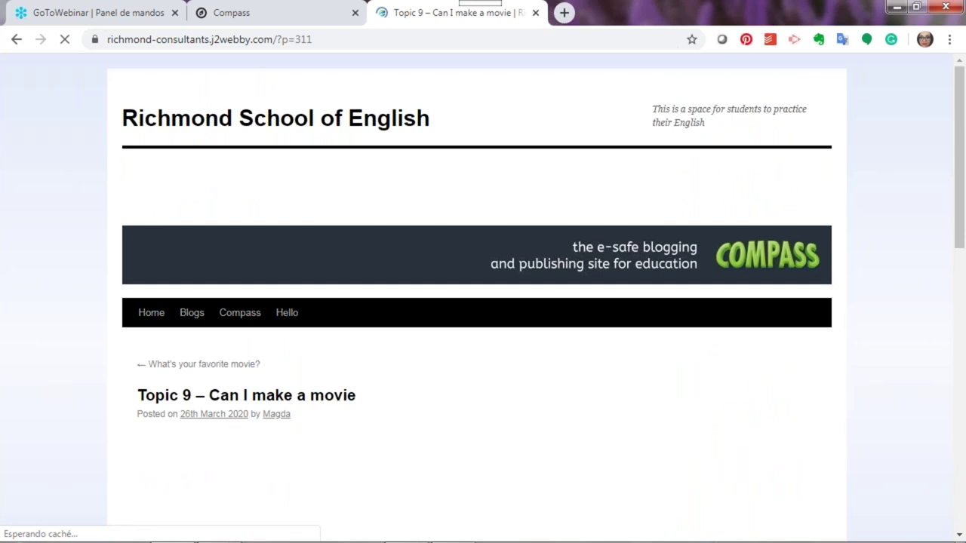
Step: Post the comment 'Yes, I have seen the movie. I like it :)' on the Topic 9 movie post
{"action": "scroll", "coordinate": [322, 287], "scroll_direction": "down", "scroll_amount": 3}
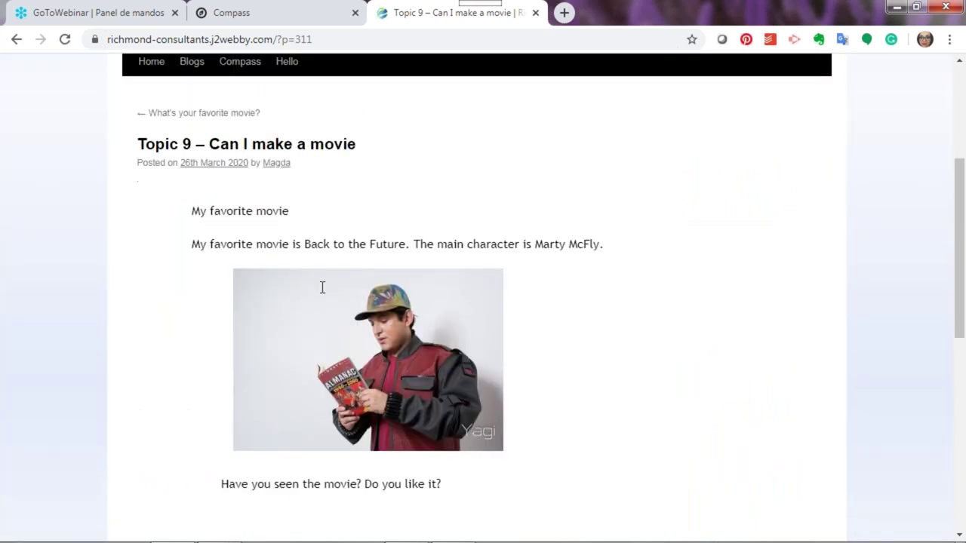
{"action": "scroll", "coordinate": [323, 288], "scroll_direction": "down", "scroll_amount": 6}
{"action": "left_click", "coordinate": [287, 309]}
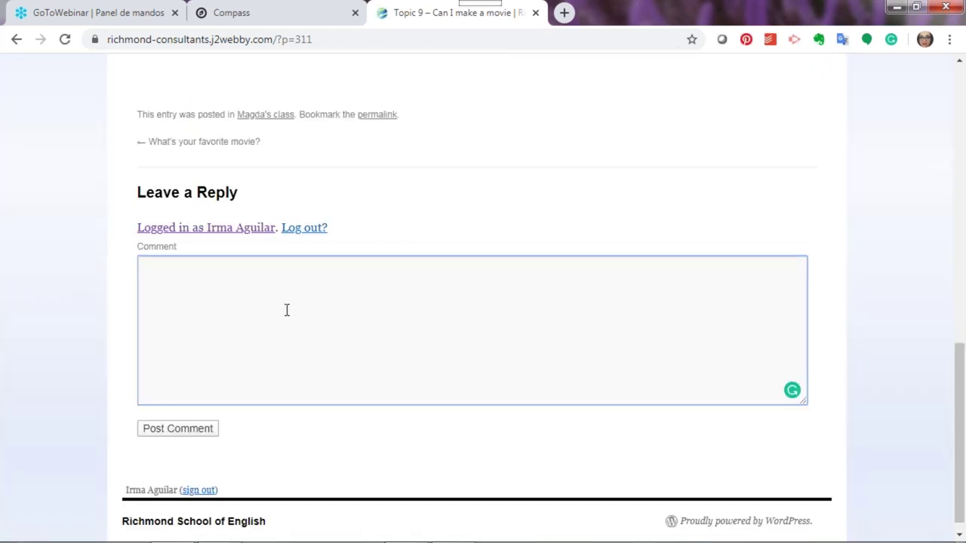
{"action": "type", "text": "Yes, I have seen "}
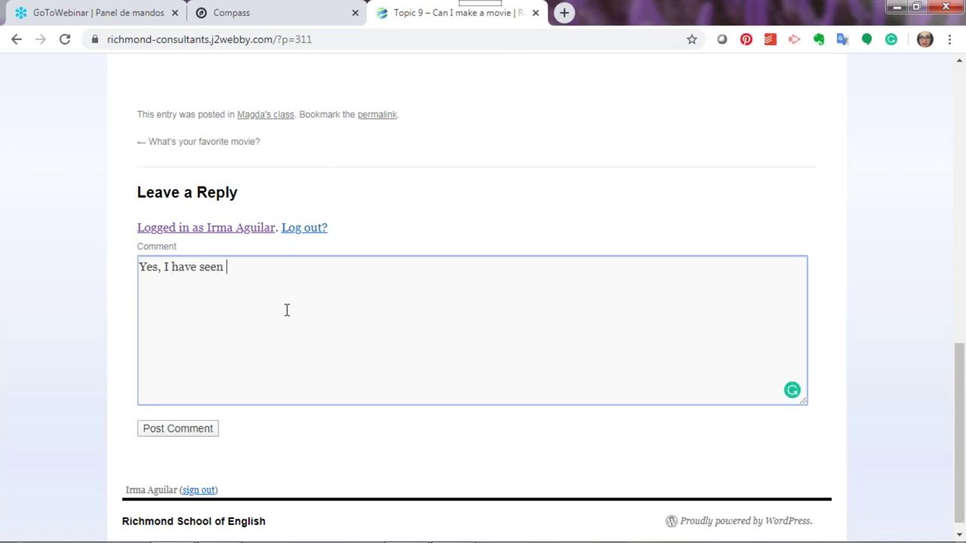
{"action": "type", "text": "the movie. I like it "}
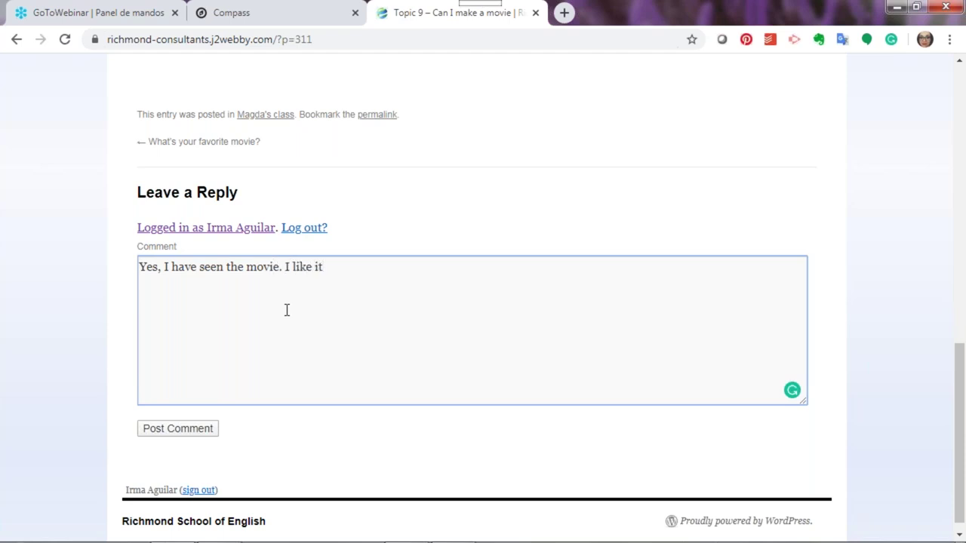
{"action": "type", "text": ":)"}
{"action": "left_click", "coordinate": [158, 430]}
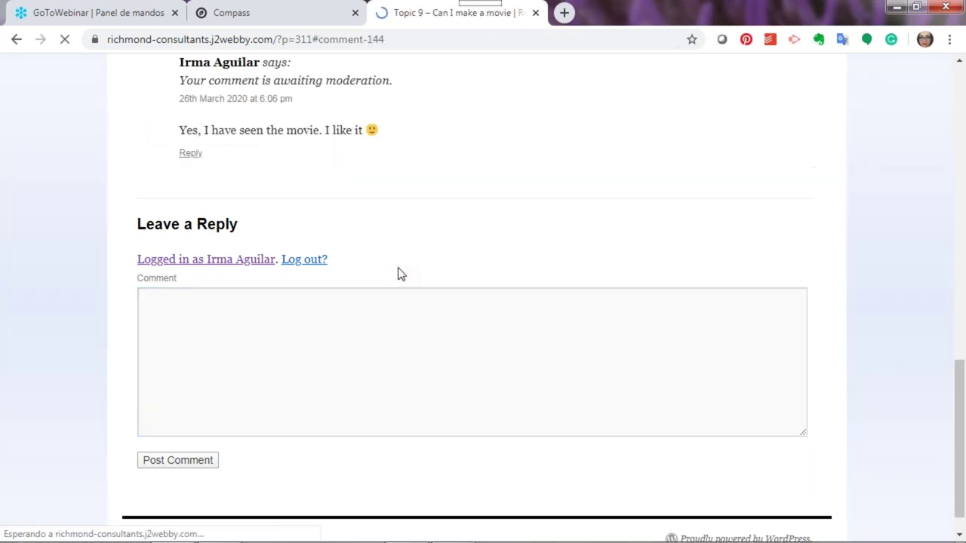
{"action": "scroll", "coordinate": [401, 274], "scroll_direction": "up", "scroll_amount": 1}
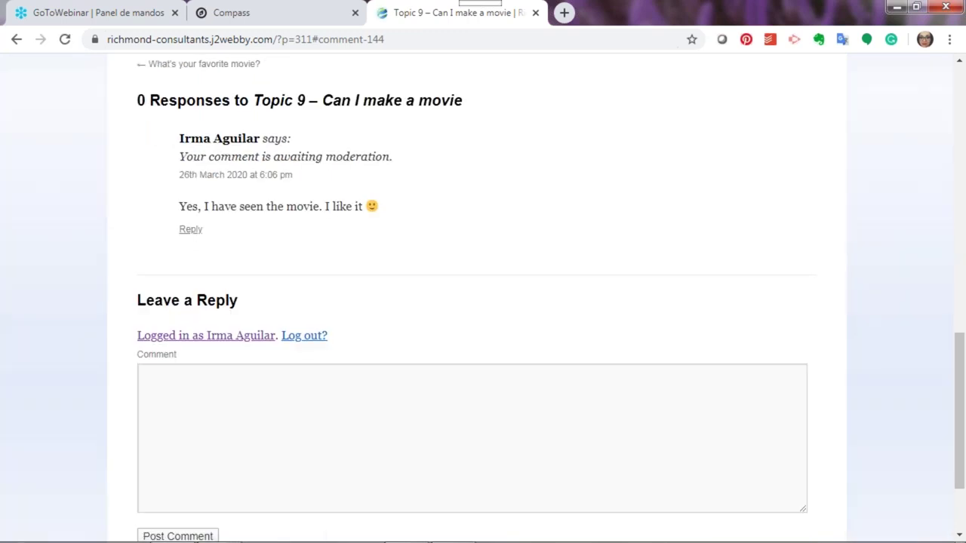
{"action": "scroll", "coordinate": [483, 302], "scroll_direction": "up", "scroll_amount": 2}
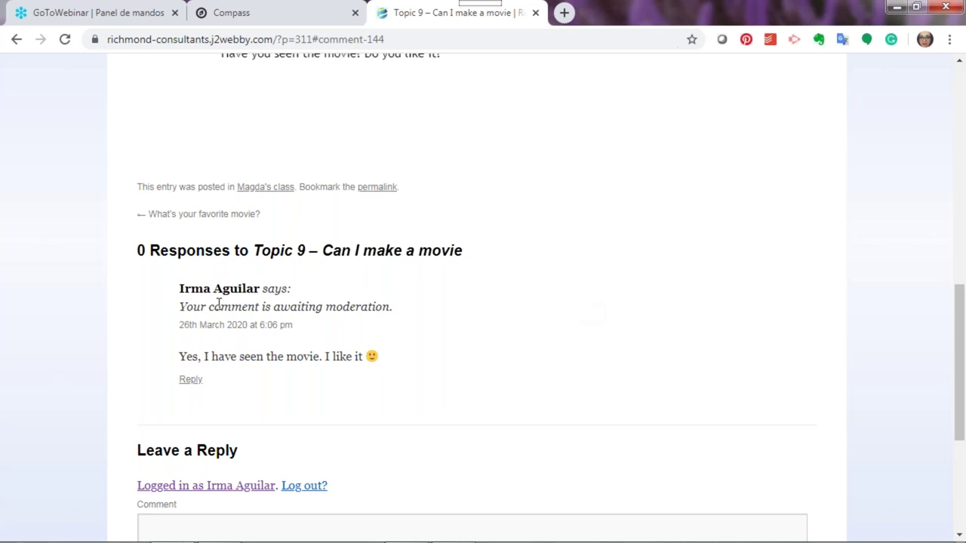
{"action": "scroll", "coordinate": [219, 303], "scroll_direction": "up", "scroll_amount": 1}
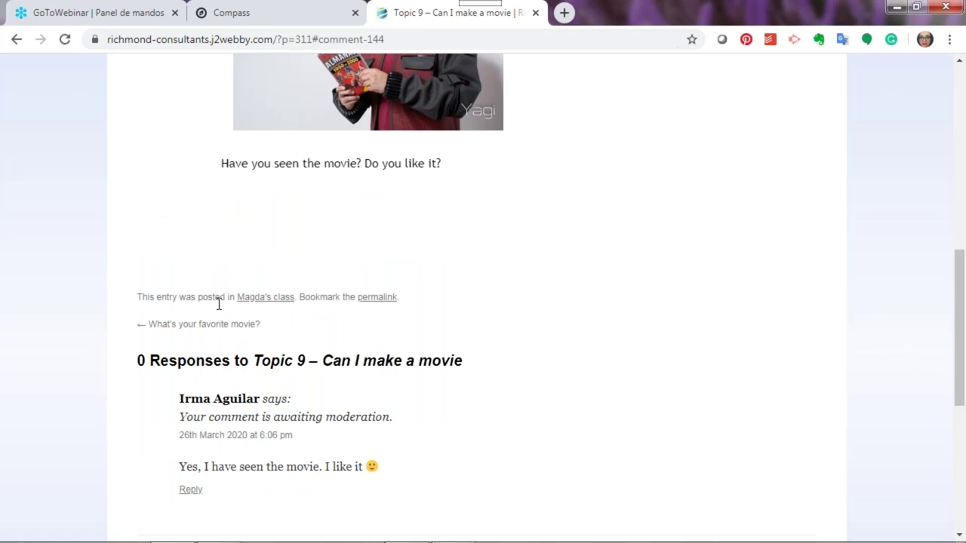
{"action": "key", "text": "F5"}
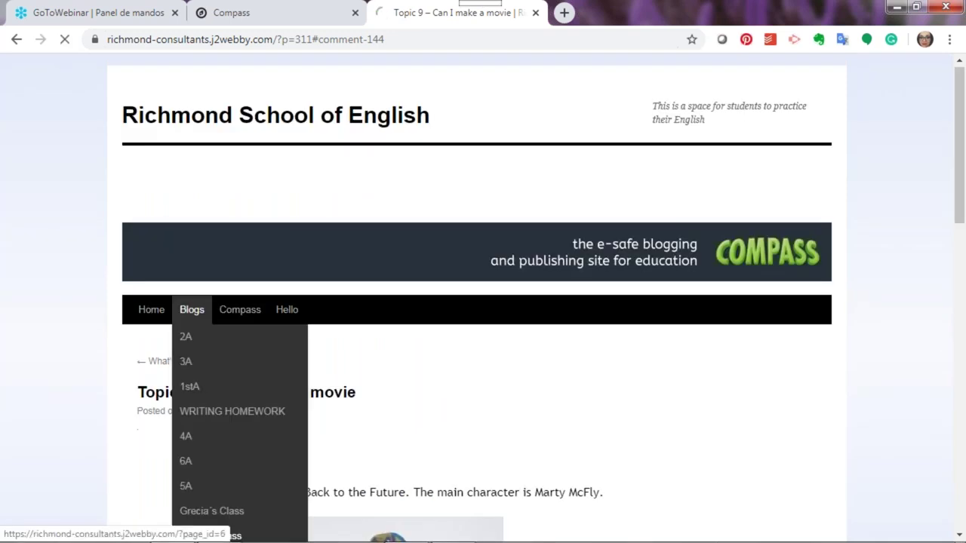
Step: From Blogs, open the class category and find the 'Getting to know each other' post
{"action": "left_click", "coordinate": [192, 310]}
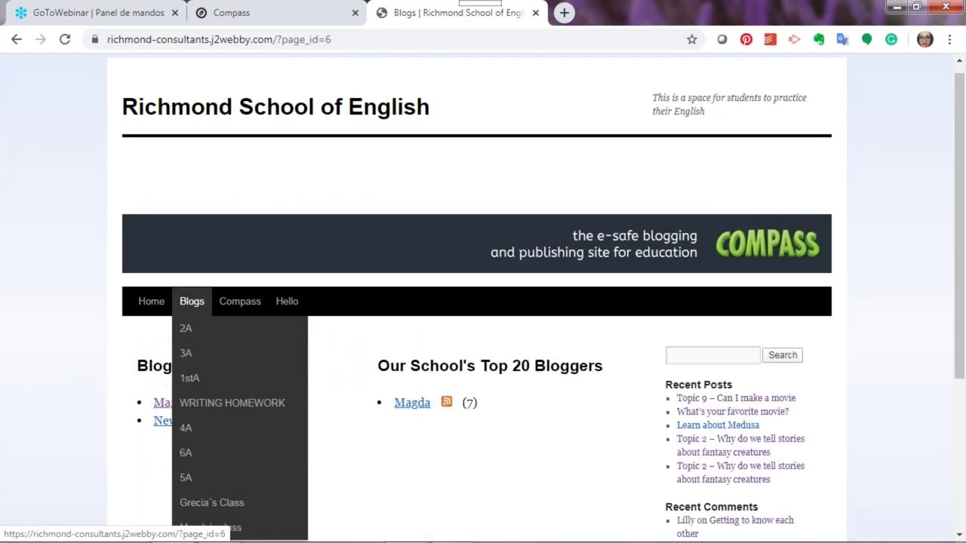
{"action": "scroll", "coordinate": [212, 321], "scroll_direction": "down", "scroll_amount": 3}
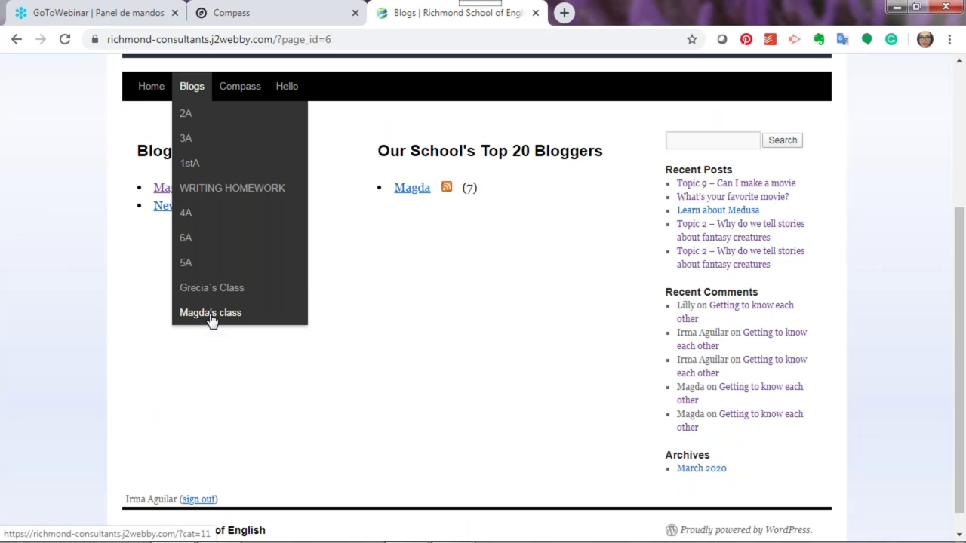
{"action": "left_click", "coordinate": [210, 312]}
{"action": "scroll", "coordinate": [219, 313], "scroll_direction": "down", "scroll_amount": 10}
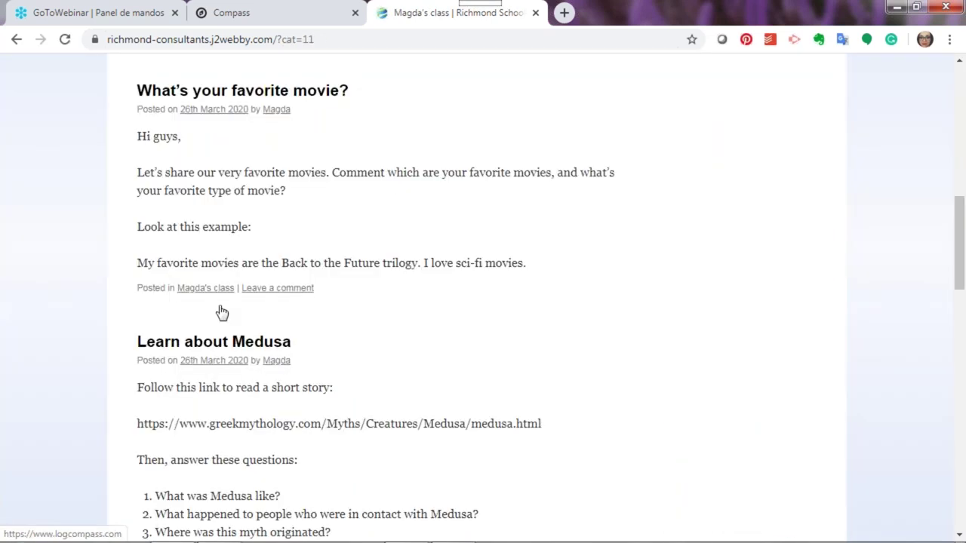
{"action": "scroll", "coordinate": [222, 312], "scroll_direction": "down", "scroll_amount": 3}
{"action": "scroll", "coordinate": [253, 387], "scroll_direction": "down", "scroll_amount": 4}
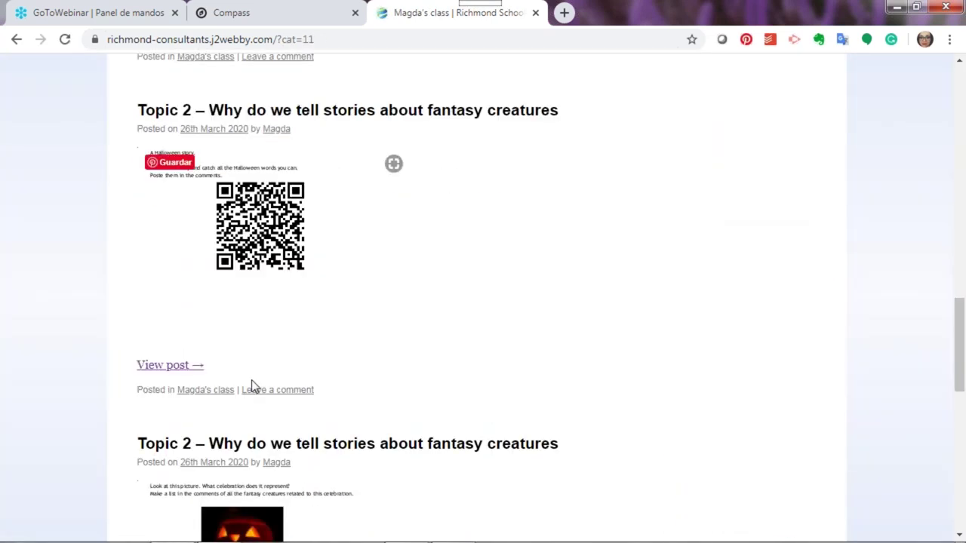
{"action": "scroll", "coordinate": [253, 386], "scroll_direction": "down", "scroll_amount": 4}
{"action": "scroll", "coordinate": [302, 344], "scroll_direction": "down", "scroll_amount": 5}
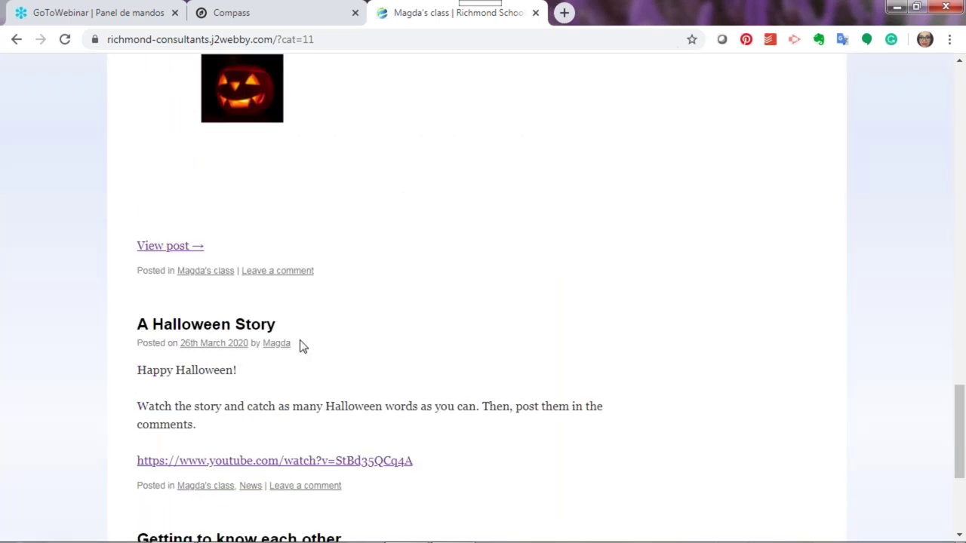
{"action": "scroll", "coordinate": [311, 338], "scroll_direction": "down", "scroll_amount": 1}
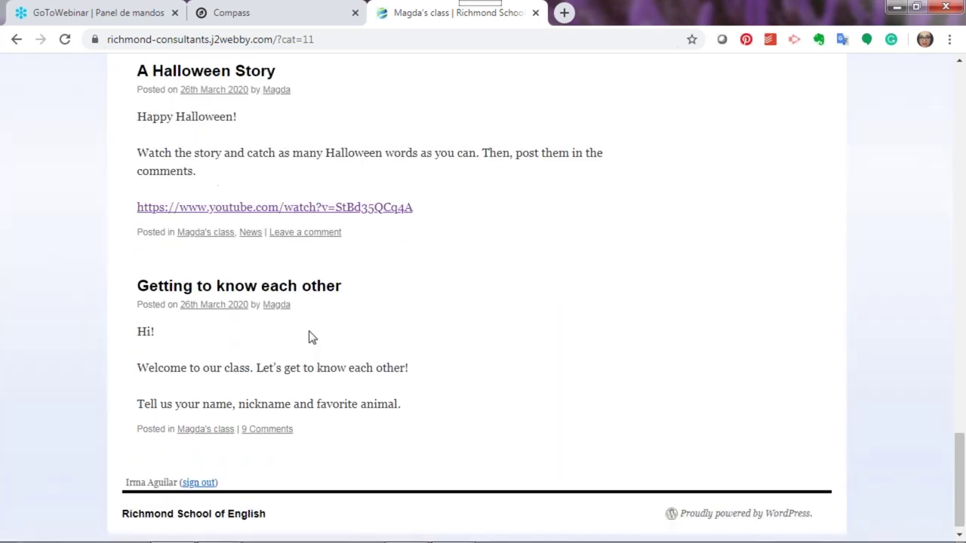
{"action": "scroll", "coordinate": [312, 337], "scroll_direction": "down", "scroll_amount": 1}
{"action": "left_click", "coordinate": [237, 287]}
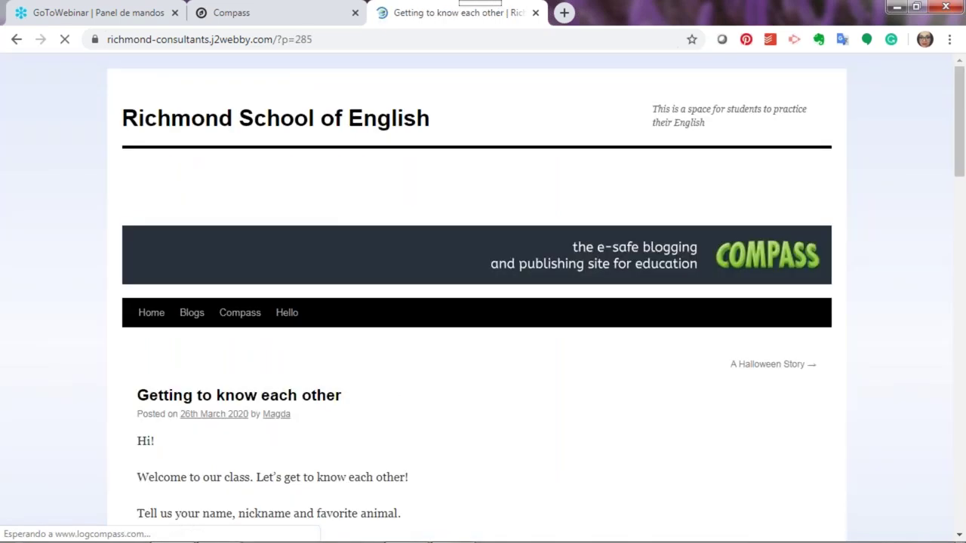
Step: Scroll through the students' self-introduction comments on the post
{"action": "scroll", "coordinate": [326, 279], "scroll_direction": "down", "scroll_amount": 3}
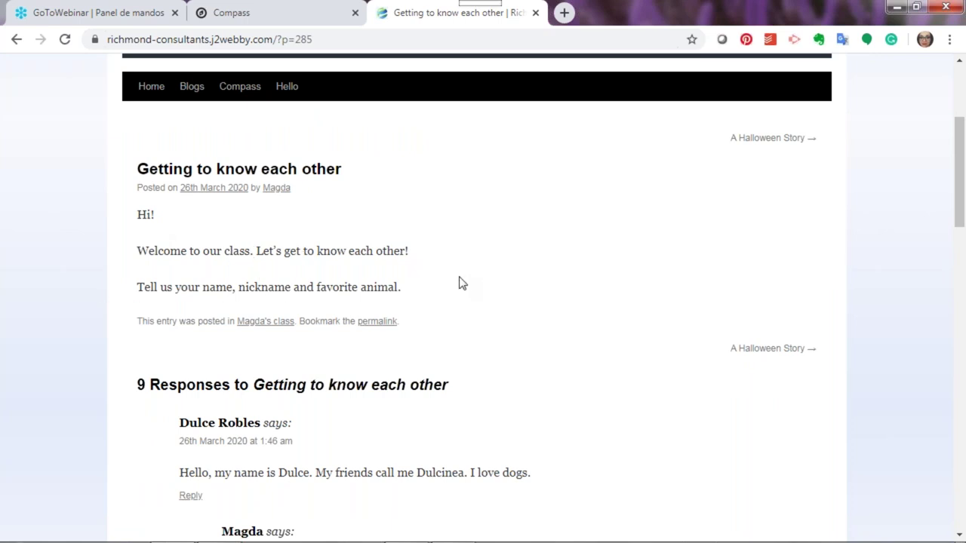
{"action": "scroll", "coordinate": [460, 274], "scroll_direction": "down", "scroll_amount": 1}
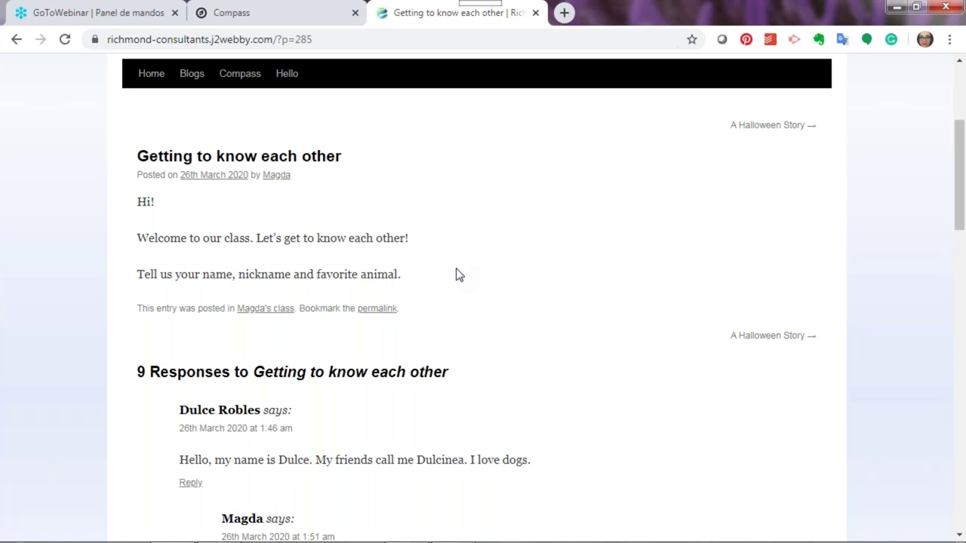
{"action": "scroll", "coordinate": [460, 275], "scroll_direction": "down", "scroll_amount": 3}
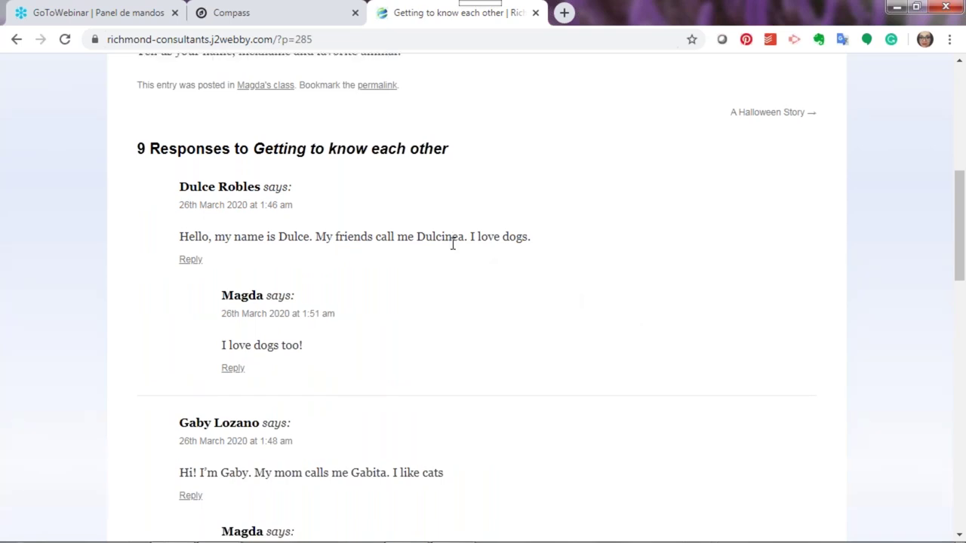
{"action": "scroll", "coordinate": [453, 242], "scroll_direction": "down", "scroll_amount": 3}
{"action": "scroll", "coordinate": [366, 143], "scroll_direction": "down", "scroll_amount": 1}
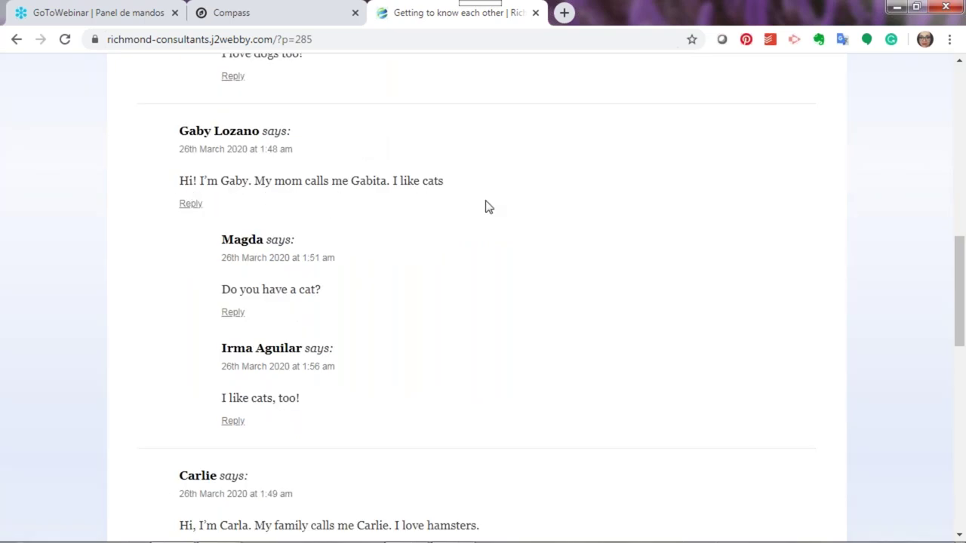
{"action": "scroll", "coordinate": [317, 169], "scroll_direction": "down", "scroll_amount": 5}
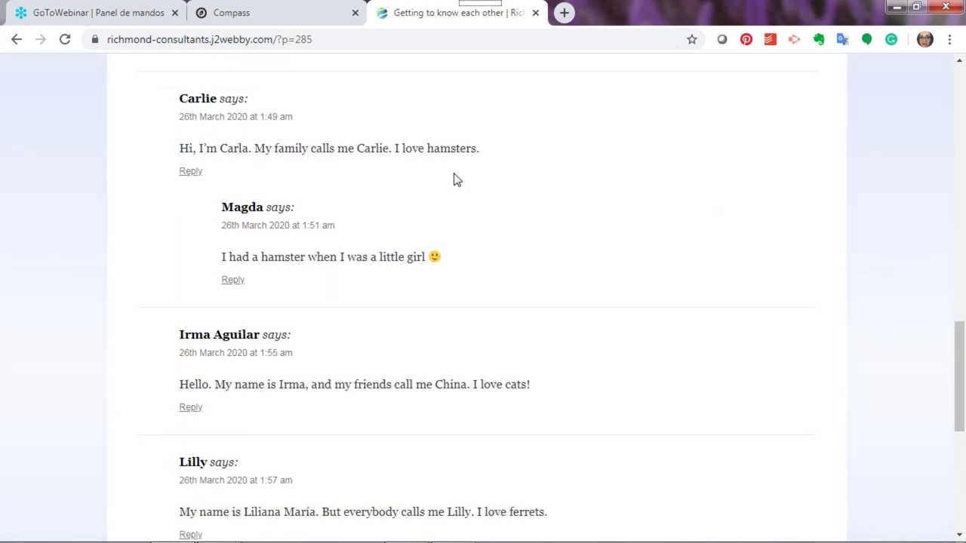
{"action": "scroll", "coordinate": [456, 177], "scroll_direction": "down", "scroll_amount": 1}
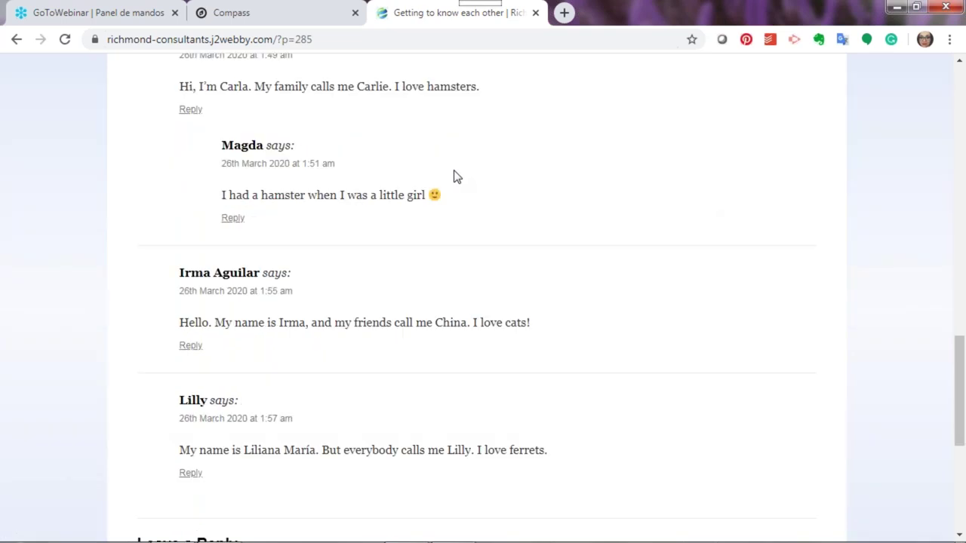
{"action": "scroll", "coordinate": [456, 177], "scroll_direction": "down", "scroll_amount": 1}
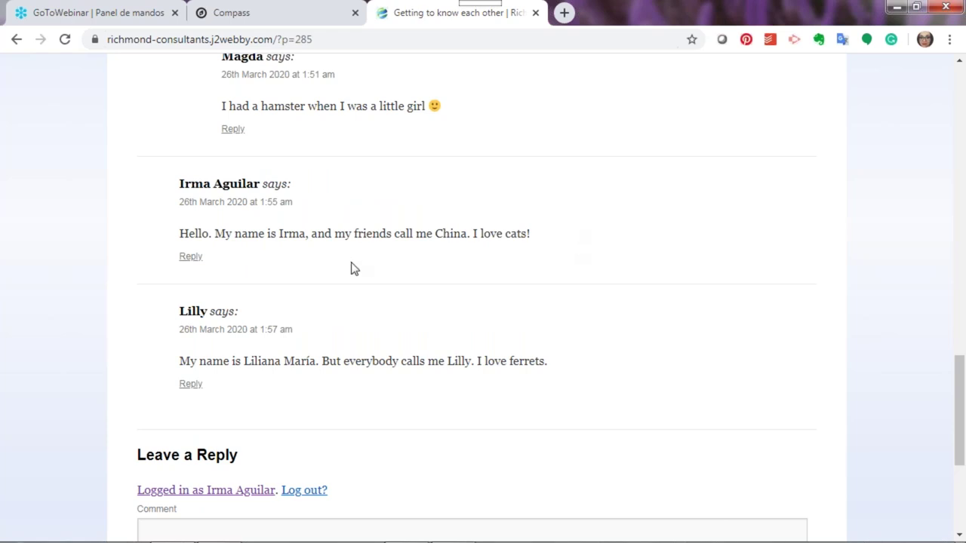
{"action": "scroll", "coordinate": [291, 302], "scroll_direction": "down", "scroll_amount": 2}
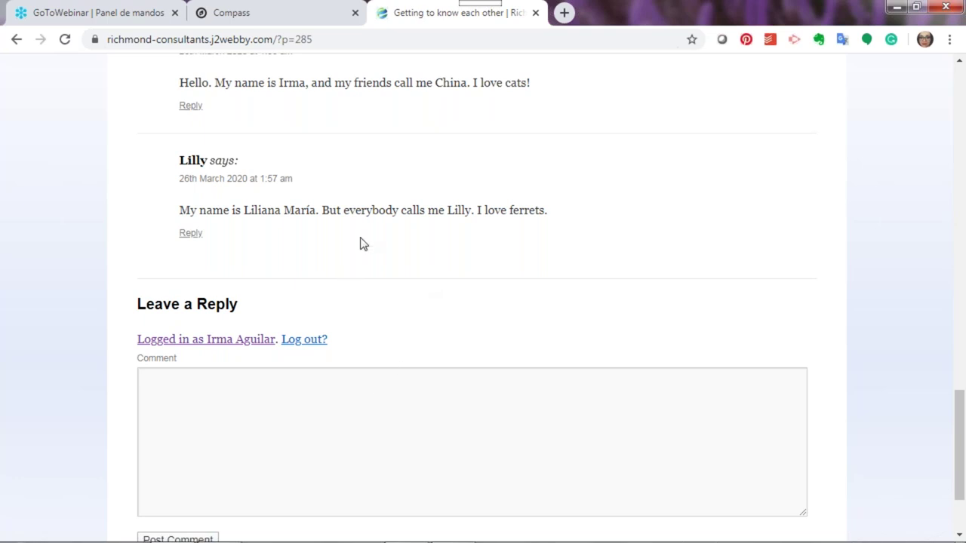
{"action": "scroll", "coordinate": [355, 235], "scroll_direction": "up", "scroll_amount": 1}
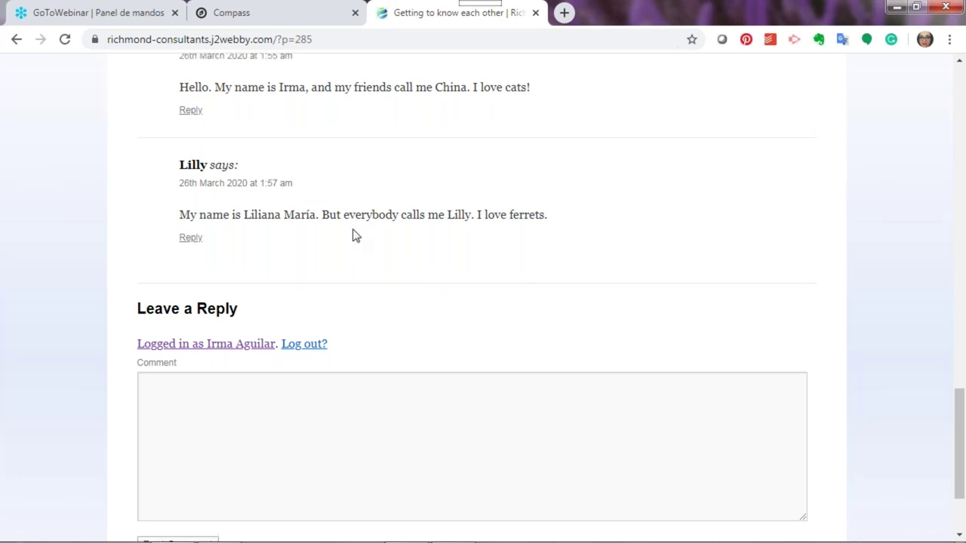
{"action": "scroll", "coordinate": [355, 236], "scroll_direction": "down", "scroll_amount": 1}
Step: Reply 'I like ferrets, but my mom hates them. :(' to the ferret comment, then return to the top
{"action": "left_click", "coordinate": [191, 160]}
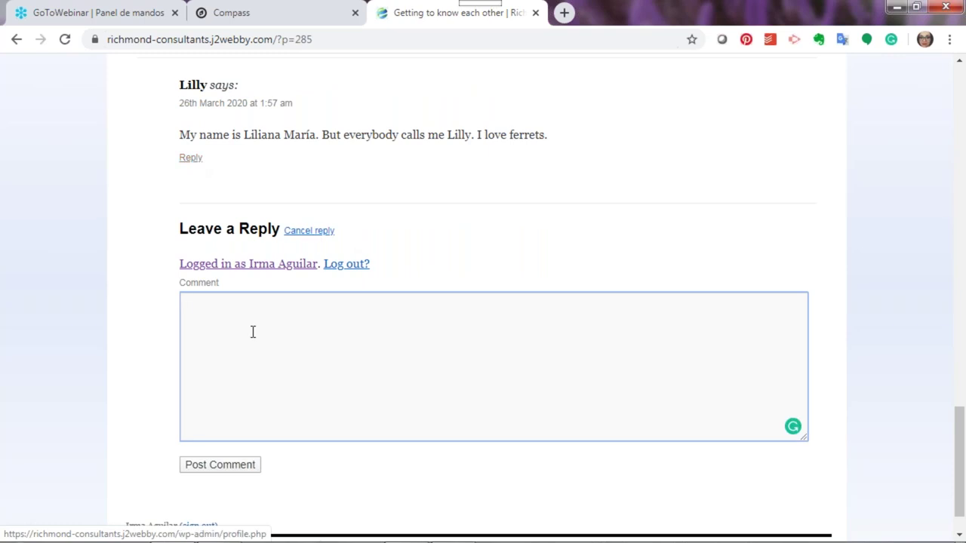
{"action": "type", "text": "I l"}
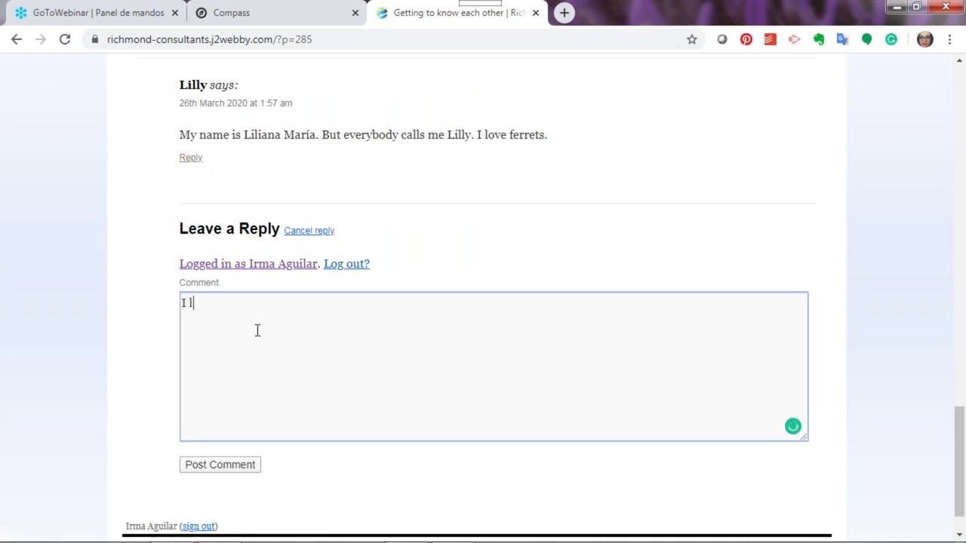
{"action": "type", "text": "ike ferrets, but"}
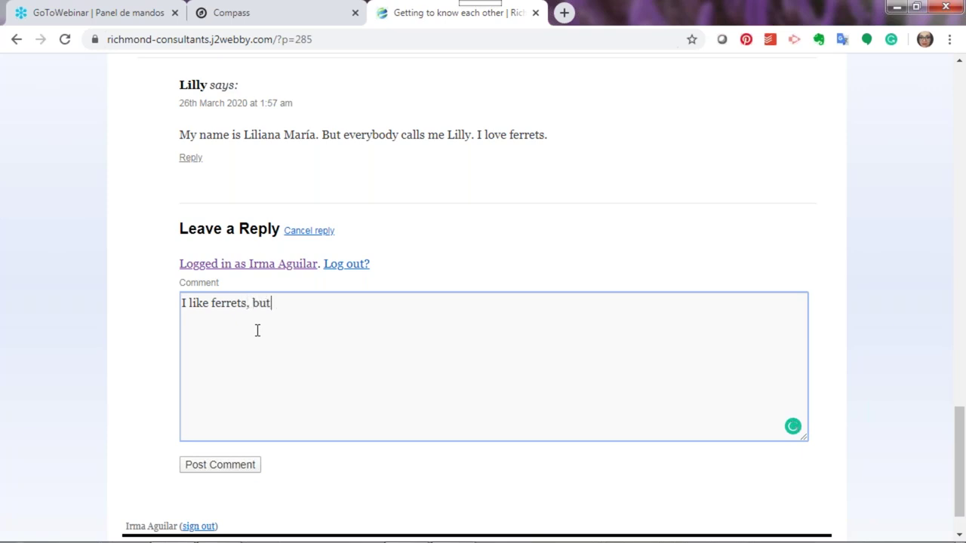
{"action": "type", "text": " my mom hates them. :("}
{"action": "left_click", "coordinate": [240, 465]}
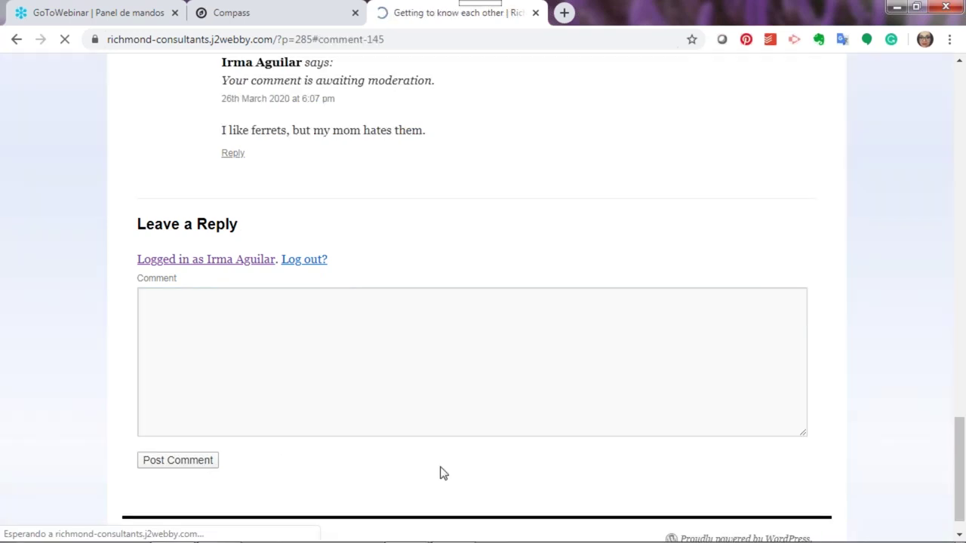
{"action": "scroll", "coordinate": [467, 272], "scroll_direction": "up", "scroll_amount": 2}
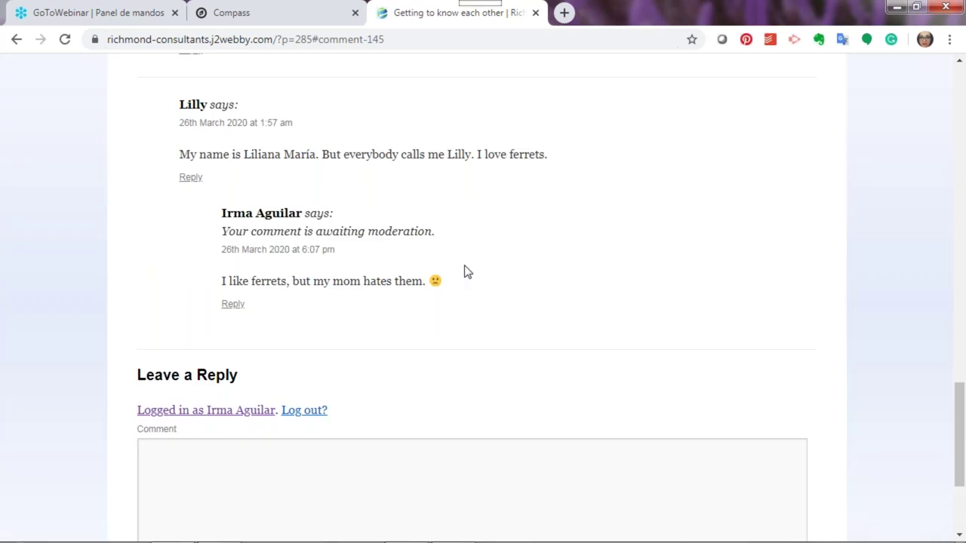
{"action": "key", "text": "Home"}
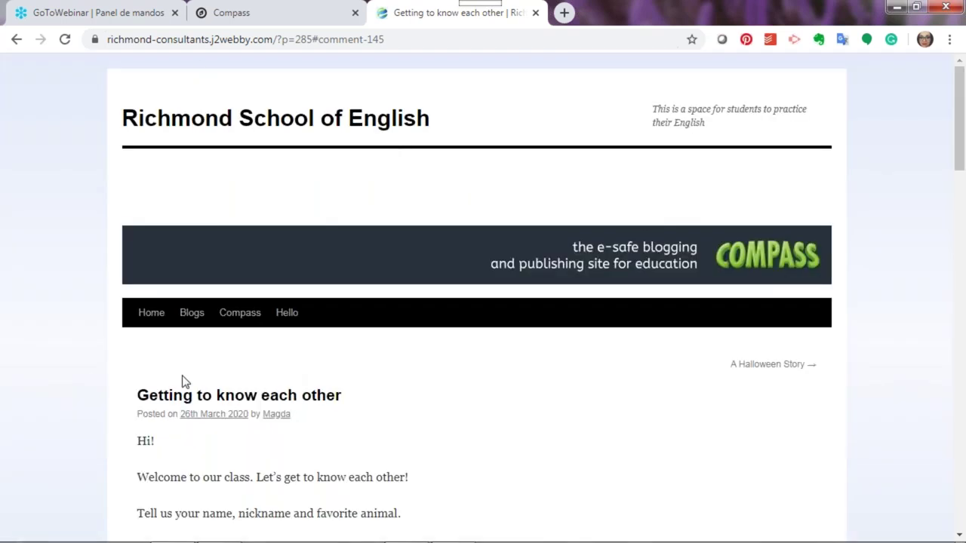
Step: Close the 'Getting to know each other' tab to return to the Compass Level 3 dashboard
{"action": "scroll", "coordinate": [185, 382], "scroll_direction": "down", "scroll_amount": 1}
{"action": "scroll", "coordinate": [181, 377], "scroll_direction": "down", "scroll_amount": 2}
{"action": "scroll", "coordinate": [483, 81], "scroll_direction": "up", "scroll_amount": 2}
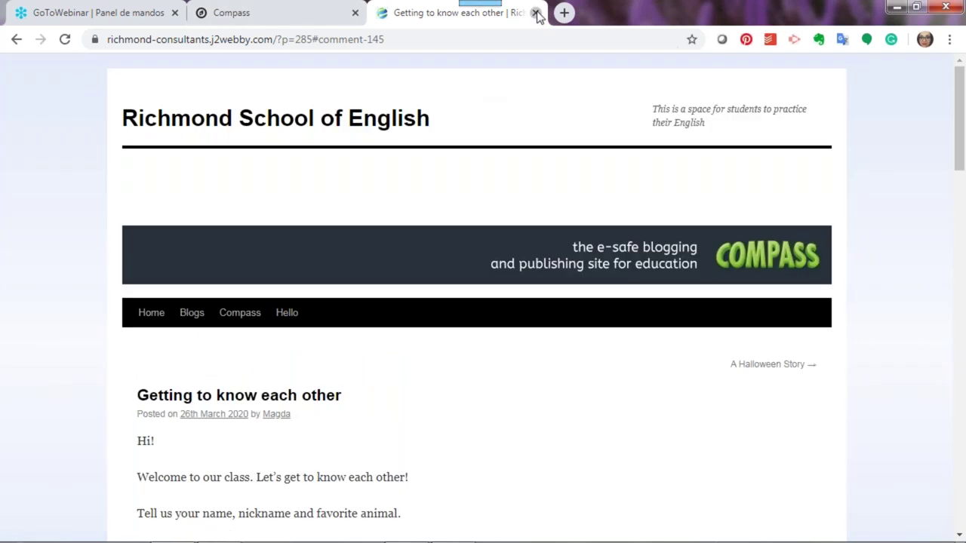
{"action": "left_click", "coordinate": [535, 13]}
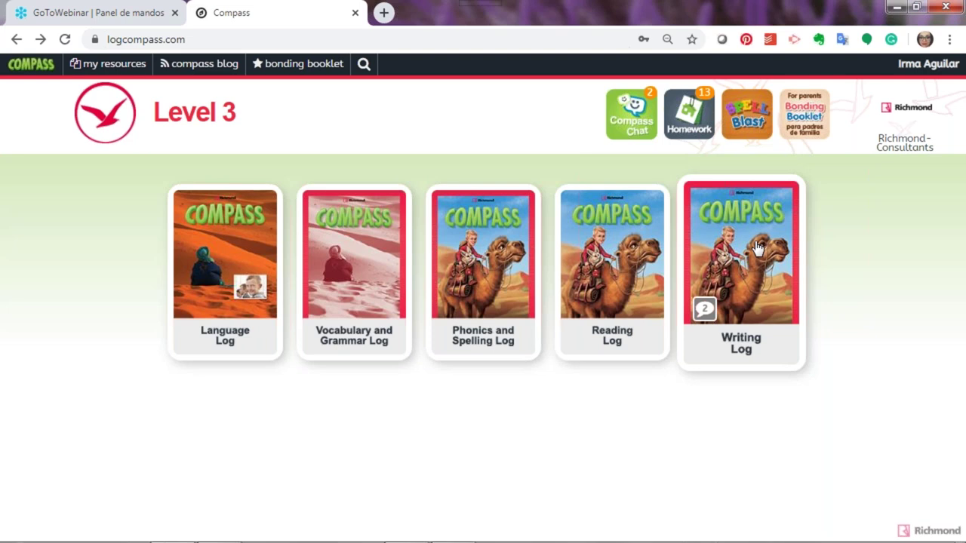
Step: Open the Writing Log and its Topic 9 workbook, 'Can I make a movie?'
{"action": "left_click", "coordinate": [757, 249]}
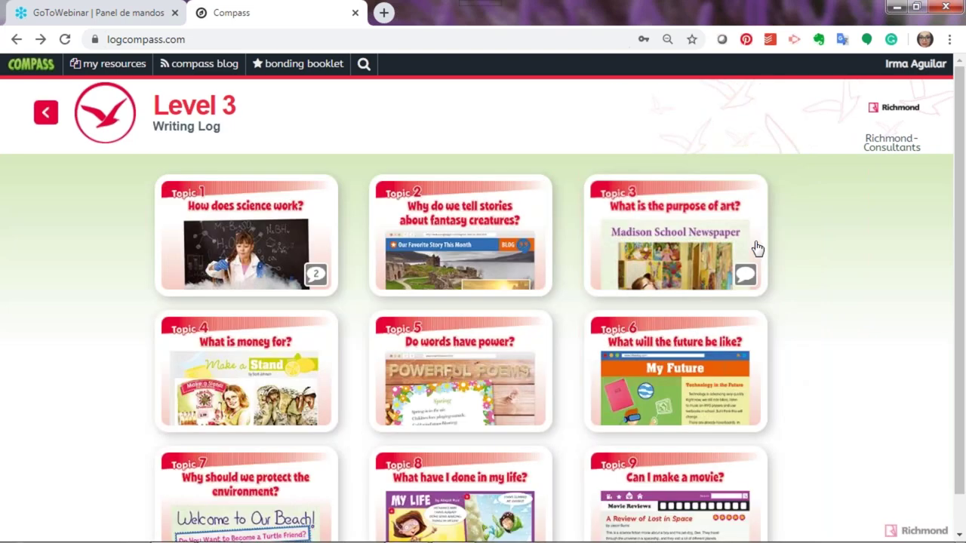
{"action": "scroll", "coordinate": [758, 249], "scroll_direction": "down", "scroll_amount": 1}
{"action": "left_click", "coordinate": [675, 468]}
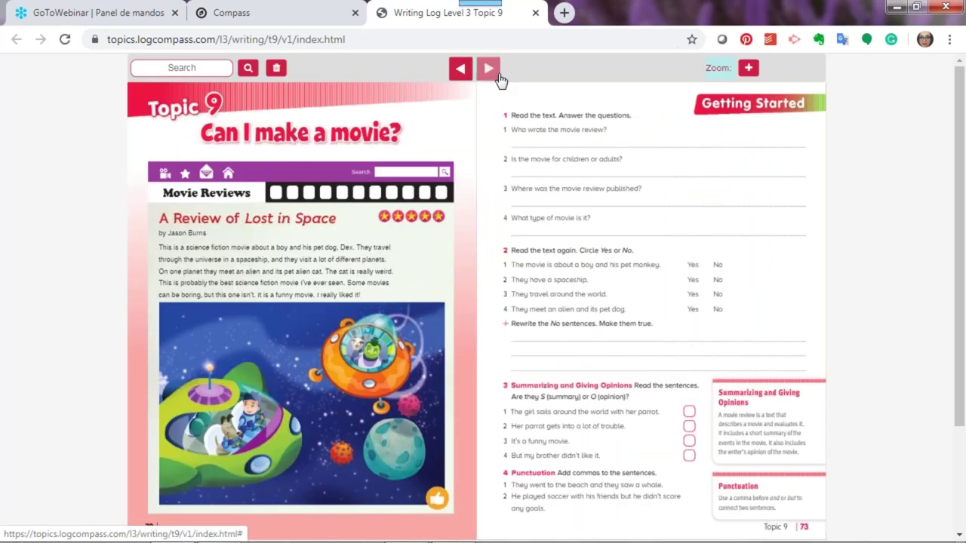
Step: Page forward to the My Review page, then reload the workbook
{"action": "left_click", "coordinate": [487, 69]}
{"action": "left_click", "coordinate": [485, 70]}
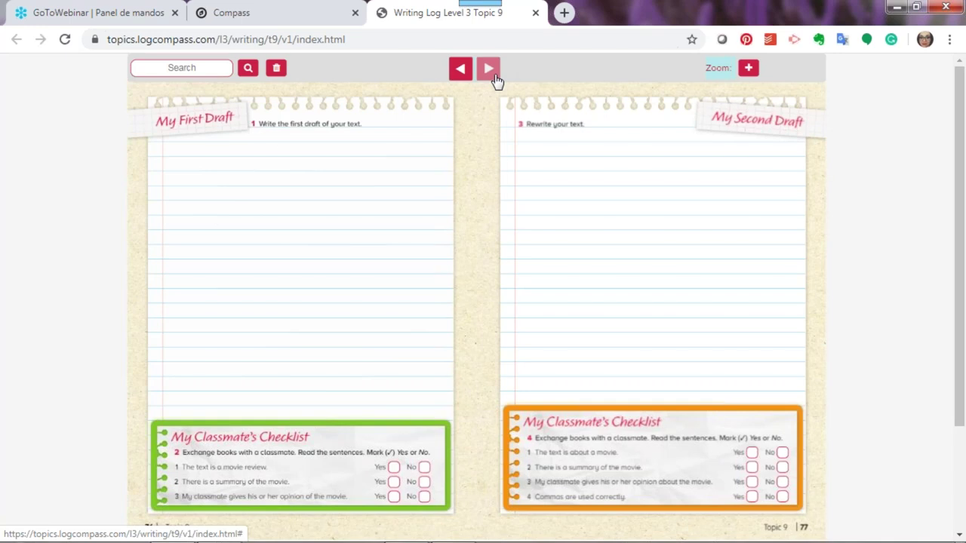
{"action": "left_click", "coordinate": [491, 73]}
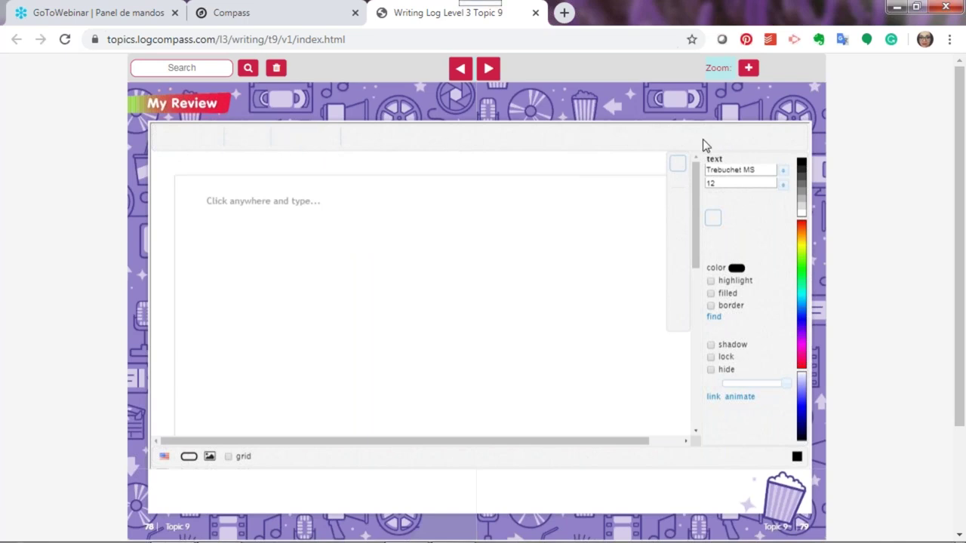
{"action": "left_click", "coordinate": [64, 40]}
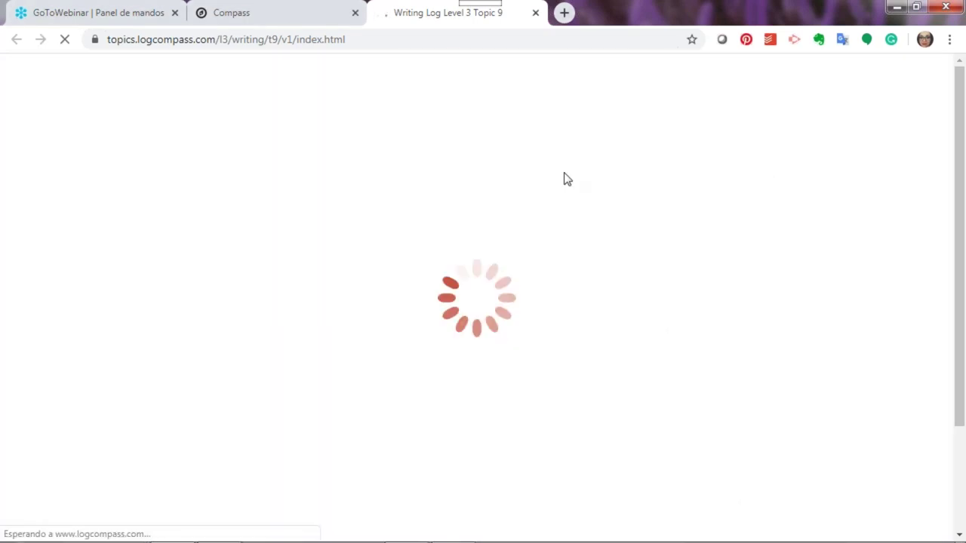
Step: Page through Planning and draft pages to My Review and activate its empty text editor
{"action": "left_click", "coordinate": [487, 69]}
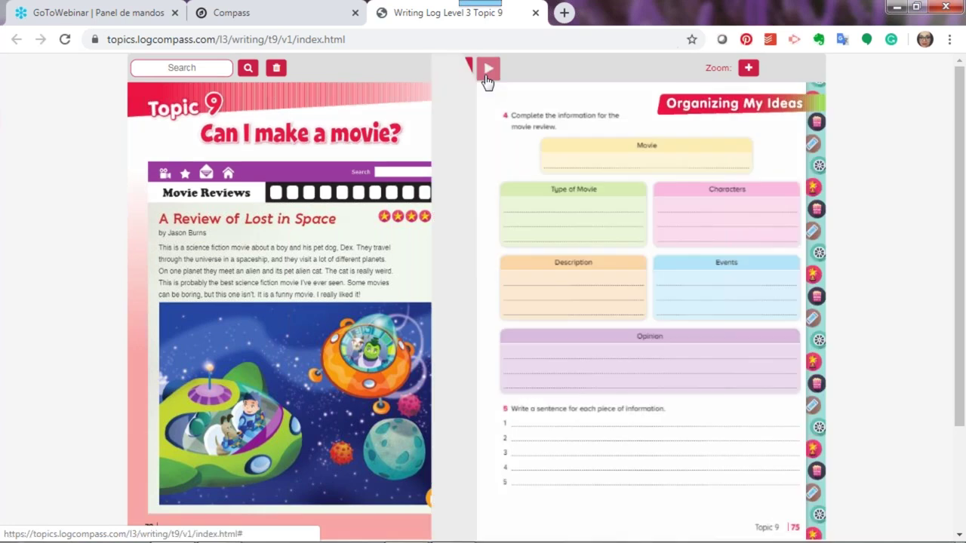
{"action": "left_click", "coordinate": [487, 76]}
{"action": "left_click", "coordinate": [487, 75]}
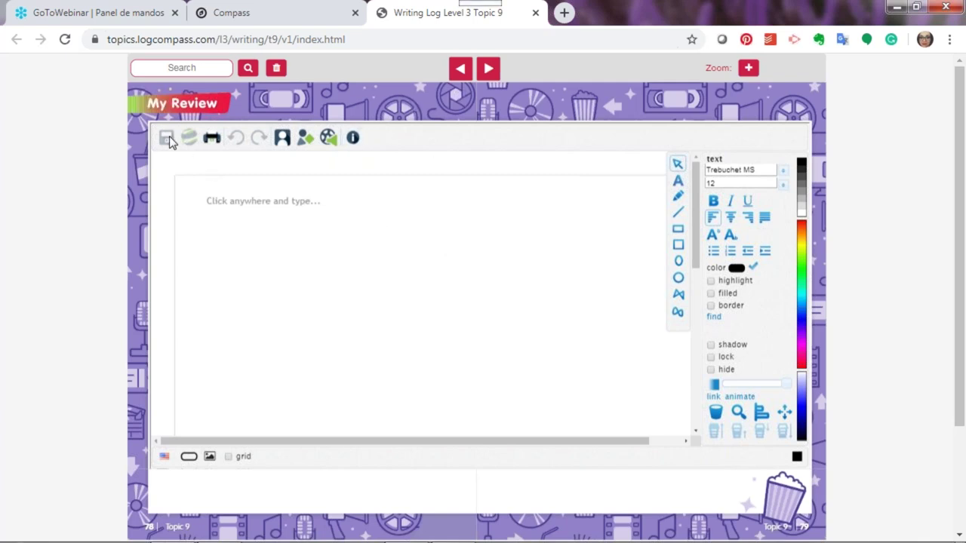
{"action": "left_click", "coordinate": [225, 201]}
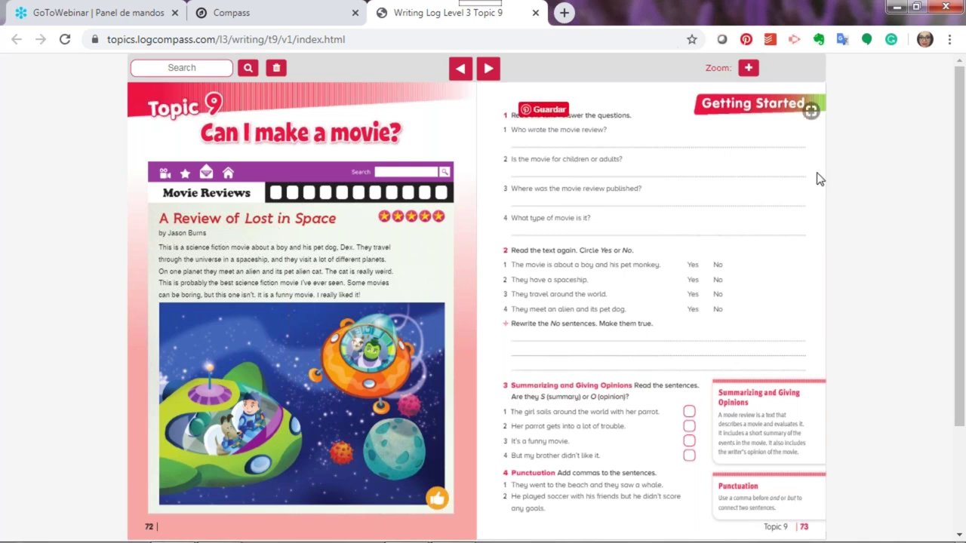
{"action": "left_click", "coordinate": [566, 326]}
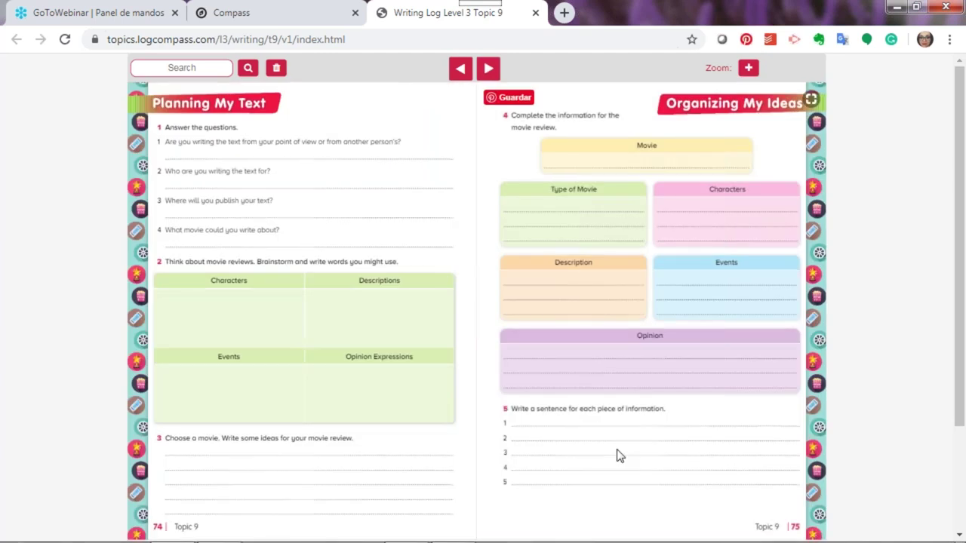
{"action": "left_click", "coordinate": [489, 70]}
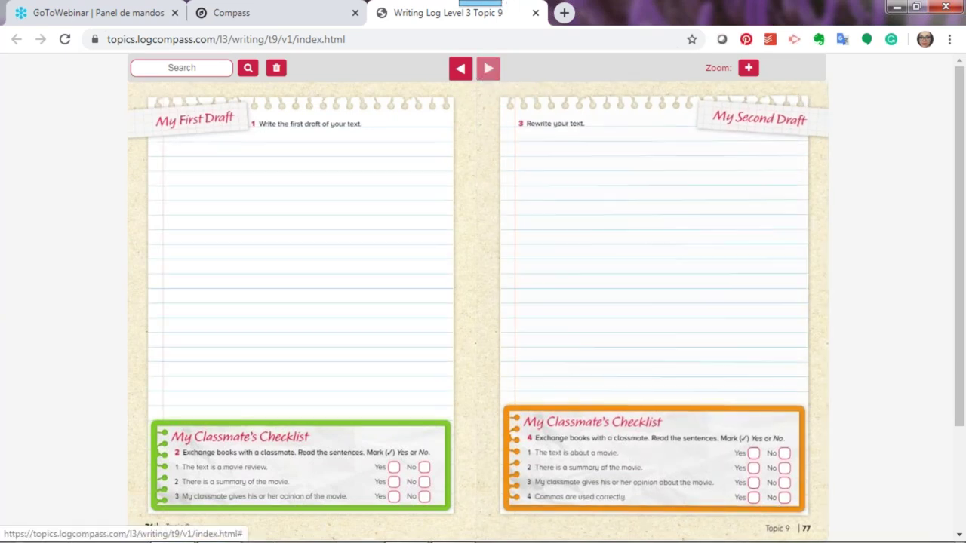
{"action": "left_click", "coordinate": [382, 244]}
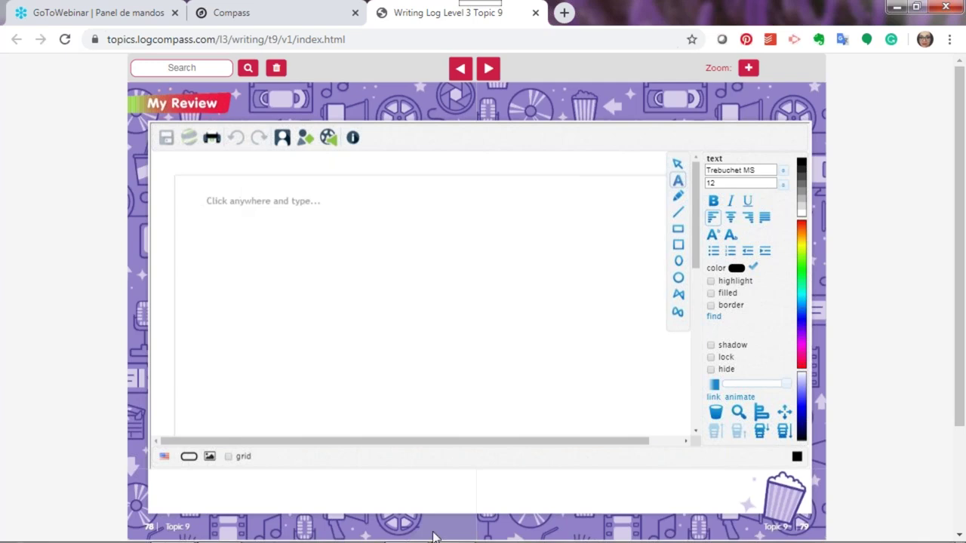
Step: Type three lines on My Review: 'BROCO', 'NEOCEIOC' and 'ENCUICIOCN'
{"action": "mouse_move", "coordinate": [527, 540]}
{"action": "left_click", "coordinate": [274, 217]}
{"action": "left_click", "coordinate": [274, 217]}
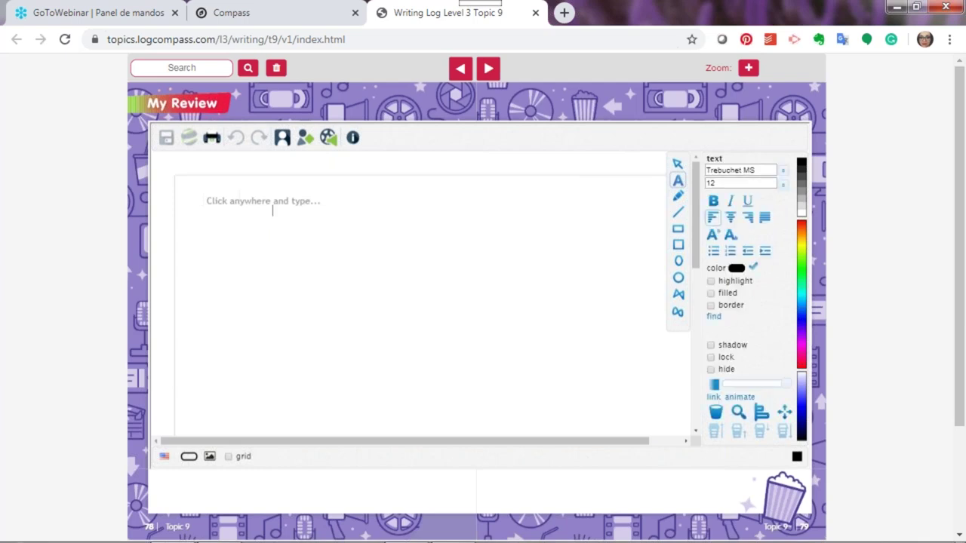
{"action": "type", "text": "BROCO"}
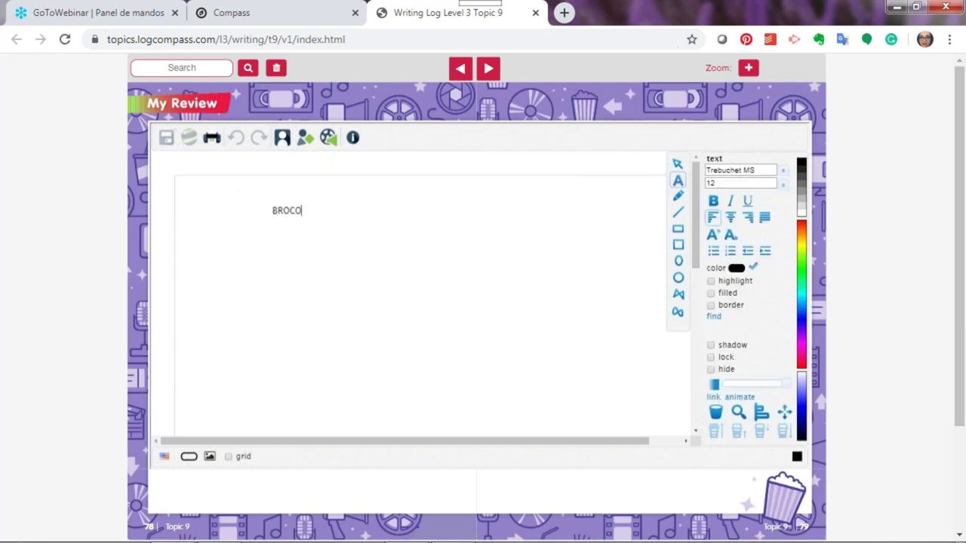
{"action": "key", "text": "Return"}
{"action": "type", "text": "NEOCEIOC"}
{"action": "key", "text": "Return"}
{"action": "type", "text": "ENCUICIOCN"}
{"action": "key", "text": "Return"}
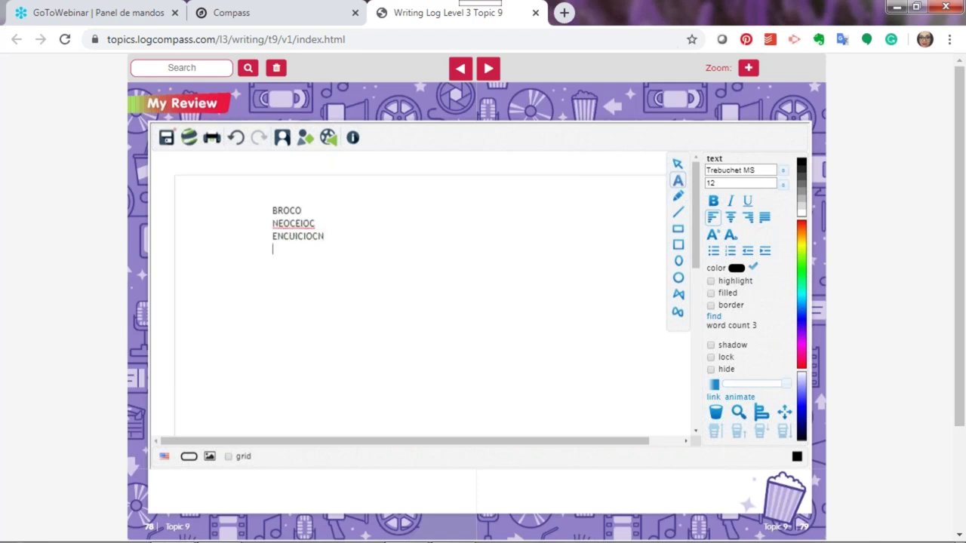
Step: Insert the playground photo from My pictures below the text, enlarge it, and save the page
{"action": "left_click", "coordinate": [282, 136]}
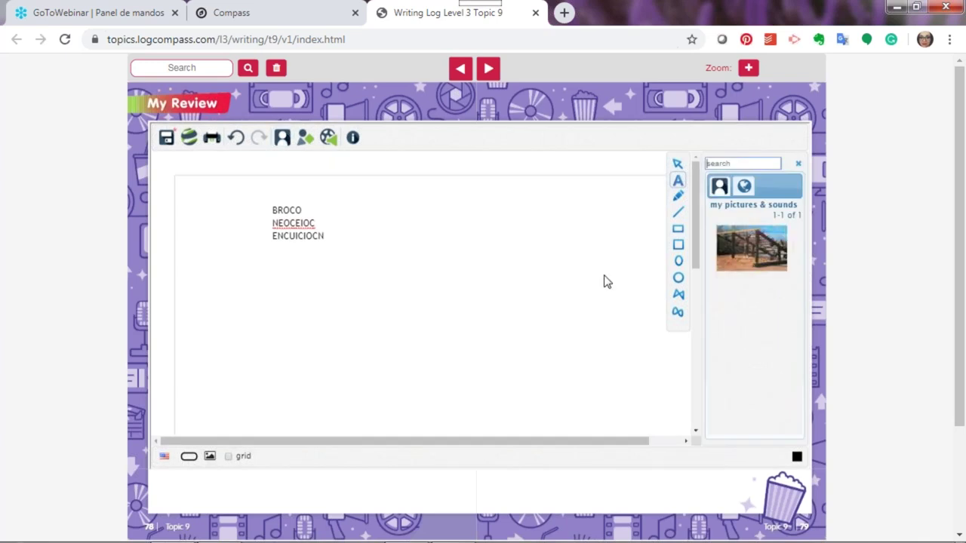
{"action": "left_click_drag", "start_coordinate": [755, 253], "coordinate": [442, 425]}
{"action": "left_click", "coordinate": [268, 319]}
{"action": "left_click_drag", "start_coordinate": [345, 349], "coordinate": [411, 332]}
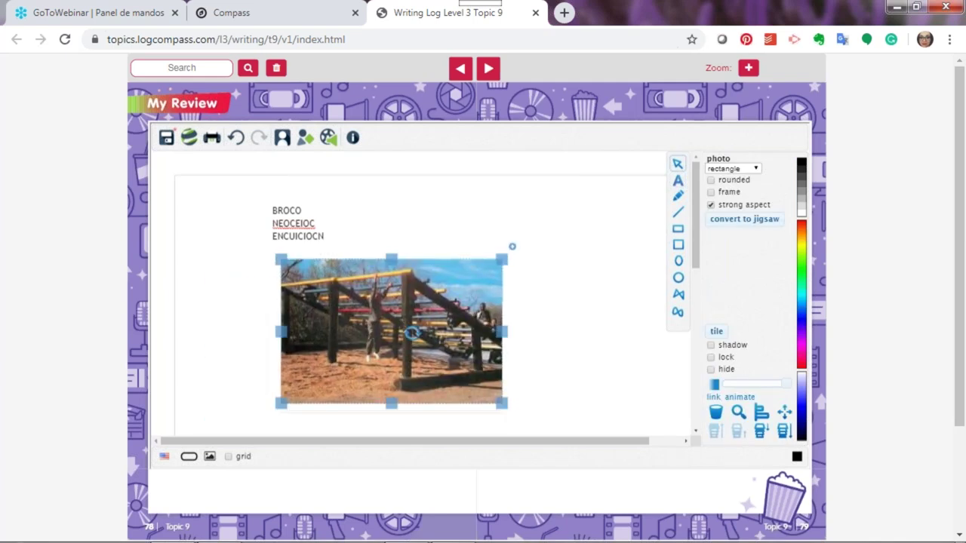
{"action": "left_click", "coordinate": [578, 284]}
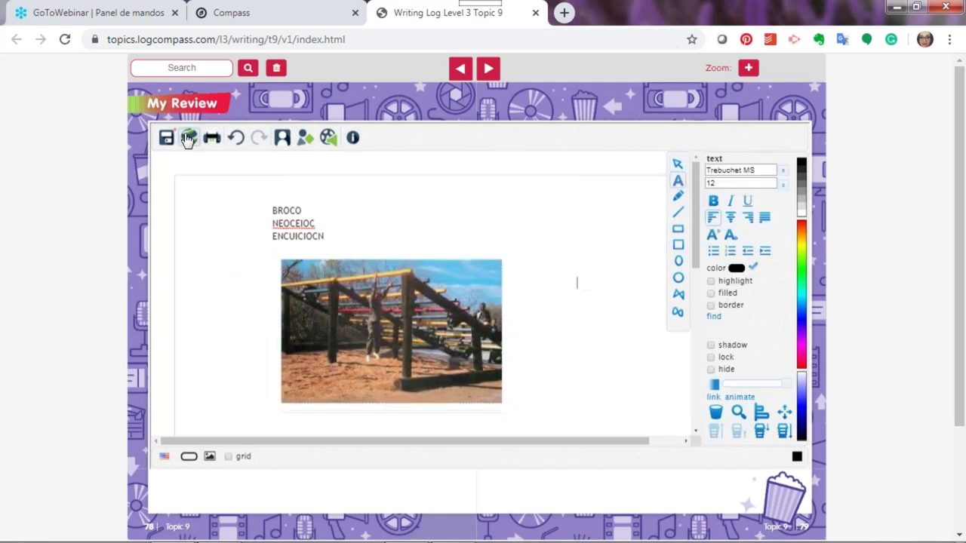
{"action": "left_click", "coordinate": [532, 196]}
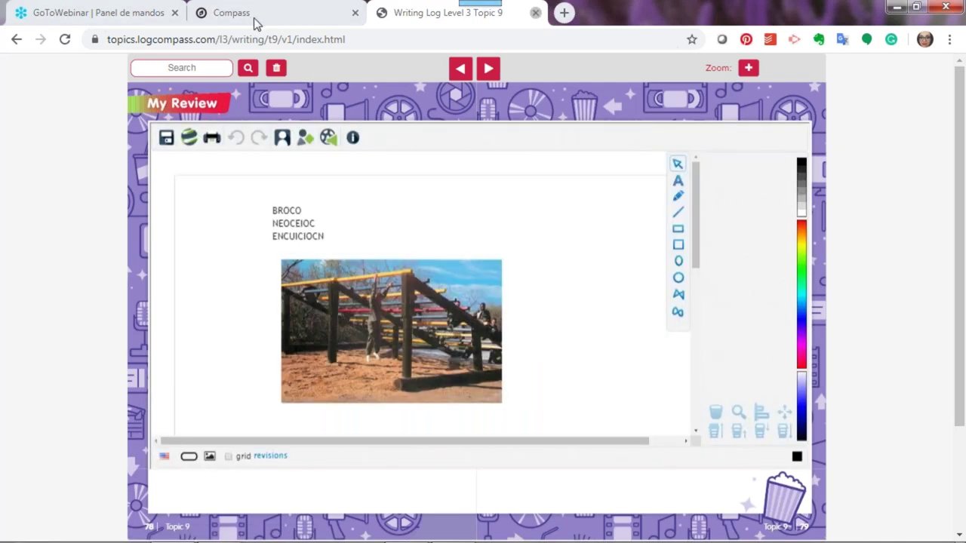
Step: Close the workbook, log out, and sign in again with a saved admin login and its password
{"action": "key", "text": "ctrl+w"}
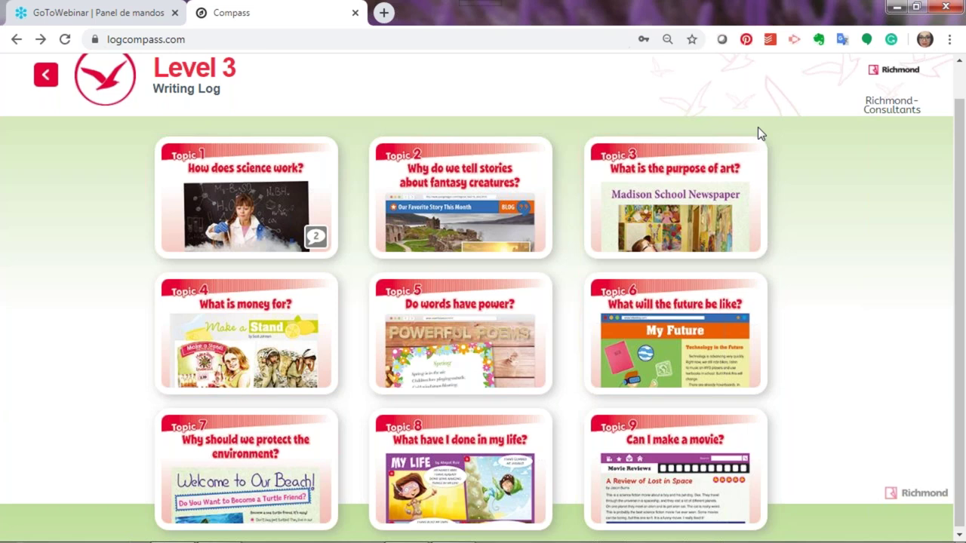
{"action": "left_click", "coordinate": [514, 296]}
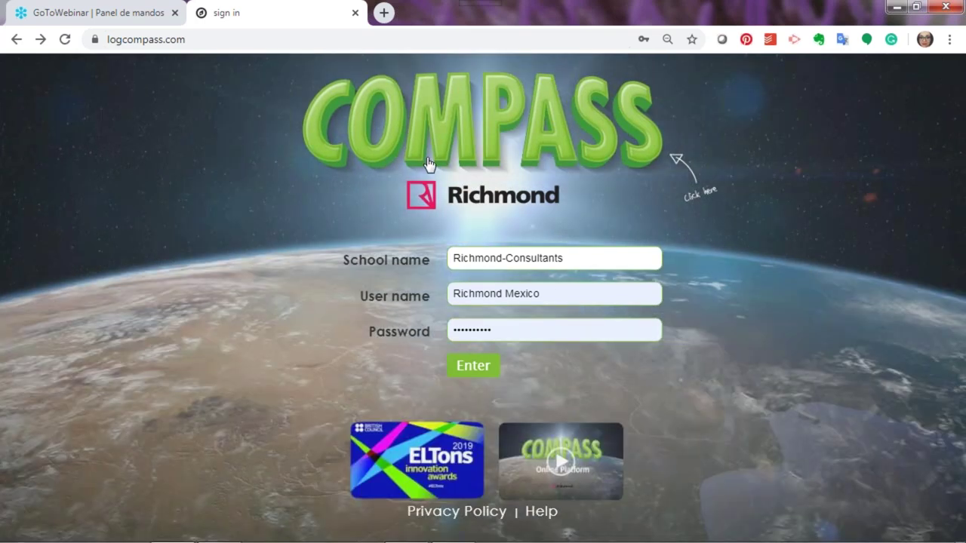
{"action": "left_click", "coordinate": [408, 296]}
{"action": "type", "text": "A"}
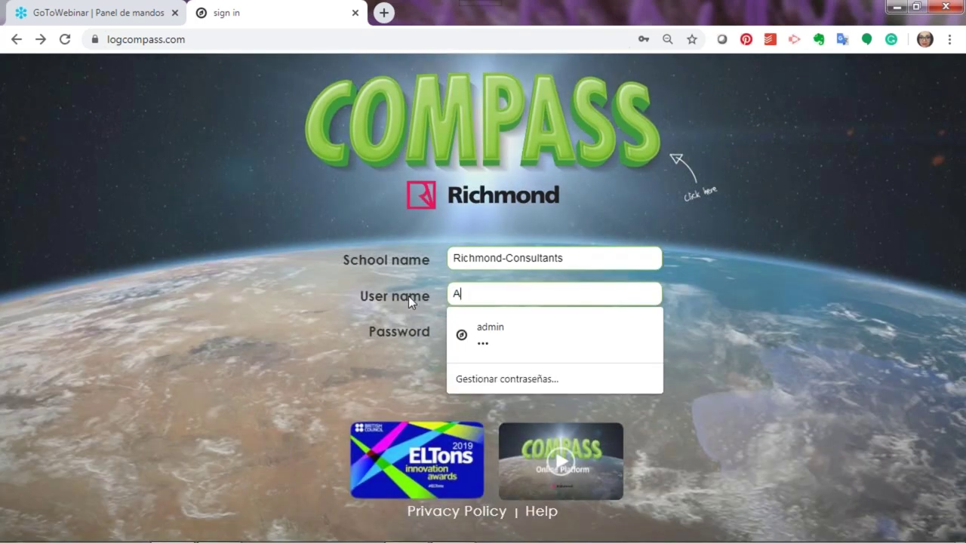
{"action": "key", "text": "Down"}
{"action": "key", "text": "Return"}
{"action": "left_click", "coordinate": [427, 331]}
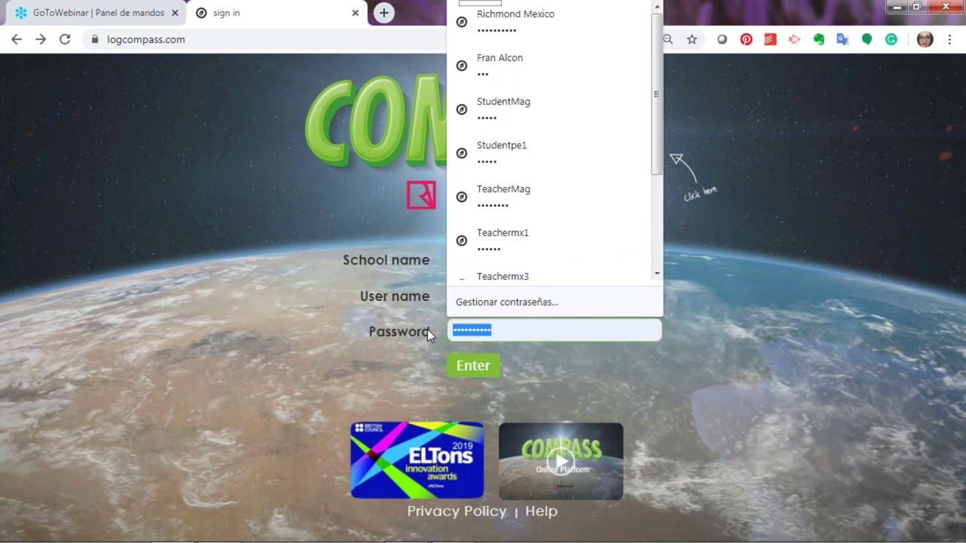
{"action": "type", "text": "******"}
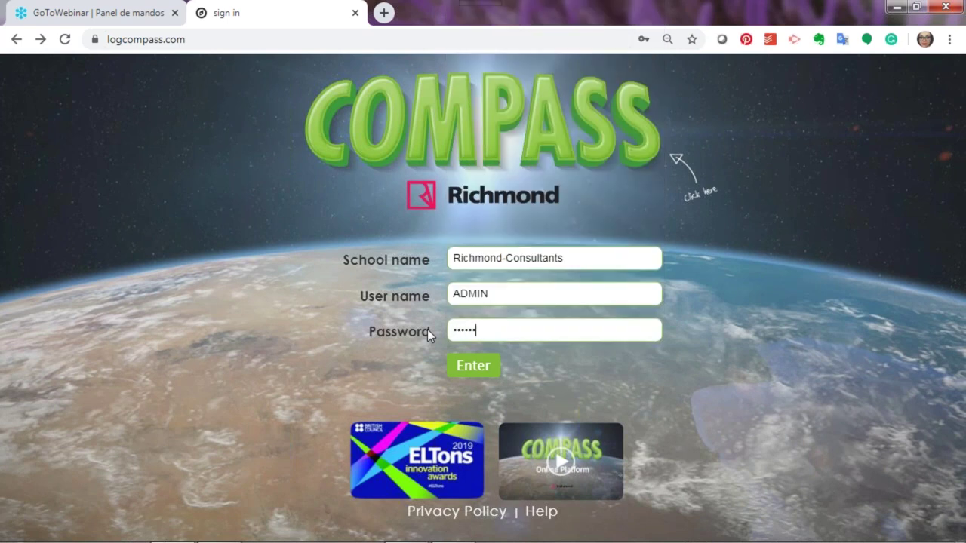
{"action": "left_click", "coordinate": [483, 377]}
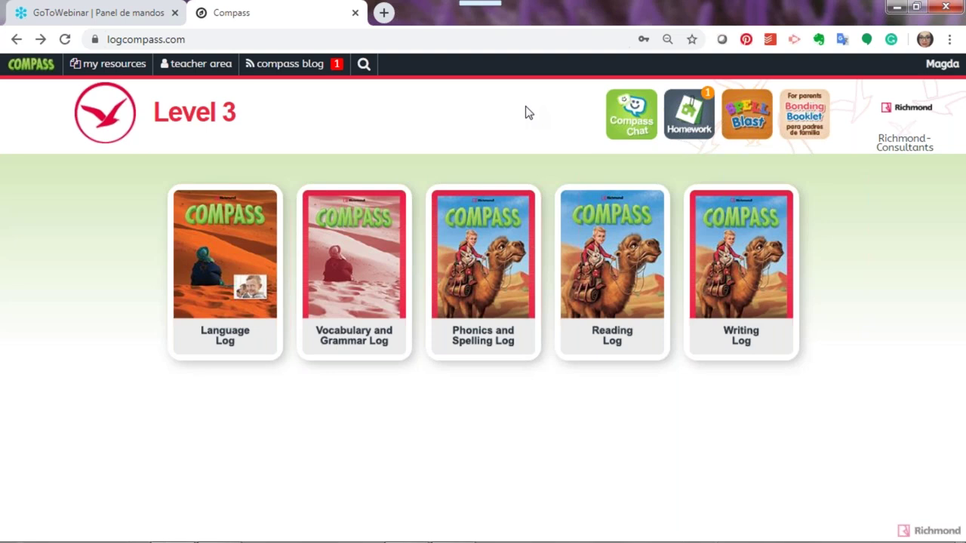
Step: Bring PowerPoint forward, maximize it, and show the final Thank You slide 13
{"action": "mouse_move", "coordinate": [313, 532]}
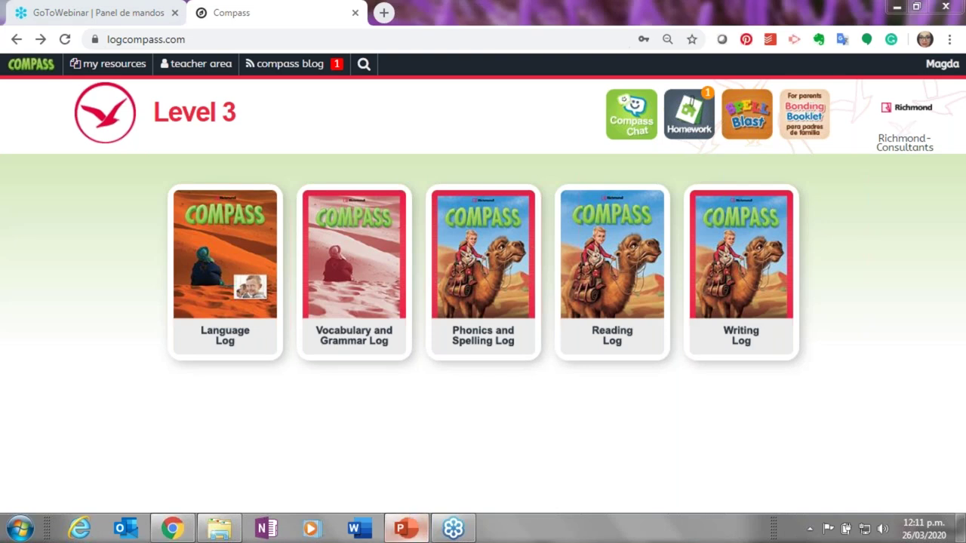
{"action": "left_click", "coordinate": [406, 528]}
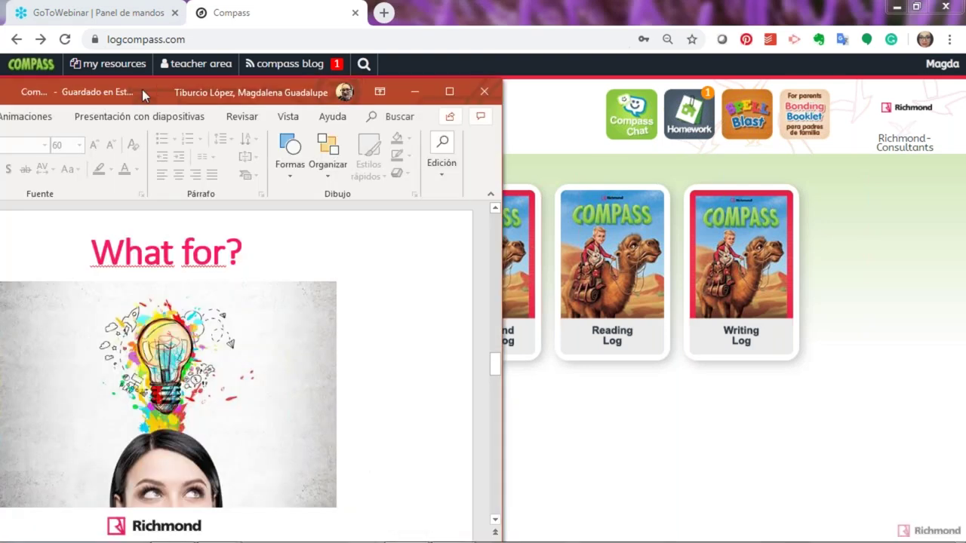
{"action": "double_click", "coordinate": [142, 89]}
{"action": "left_click_drag", "start_coordinate": [221, 294], "coordinate": [223, 424]}
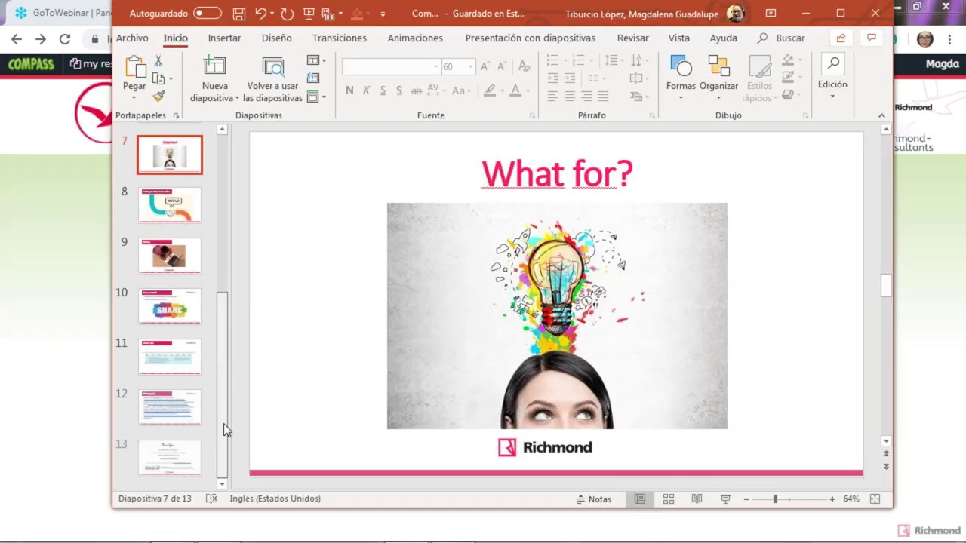
{"action": "left_click", "coordinate": [170, 451]}
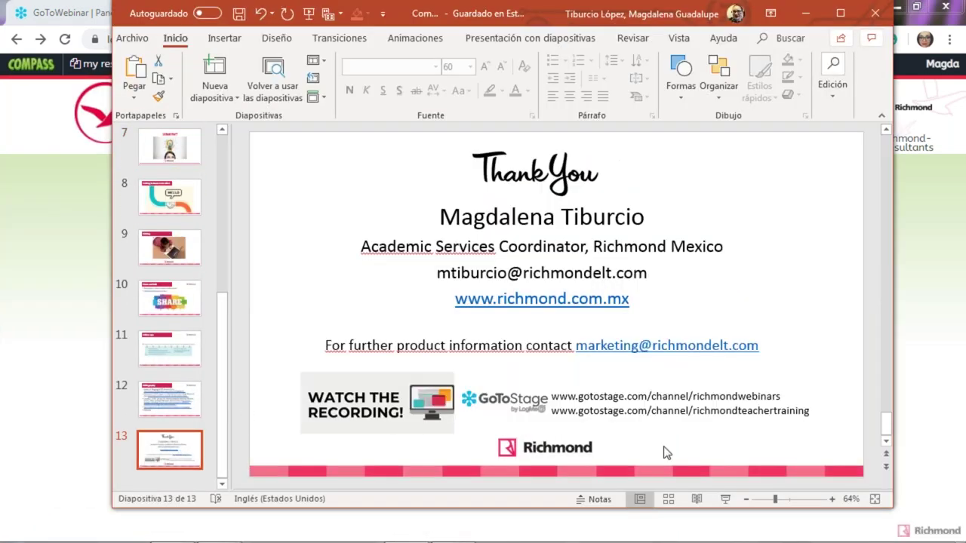
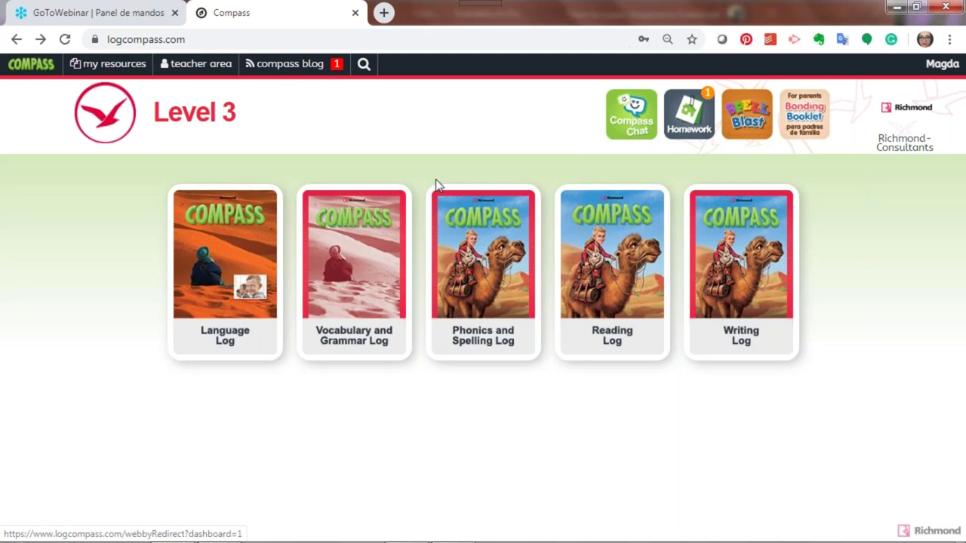
Step: Open the class blog's WordPress dashboard via Compass's 'compass blog' link
{"action": "left_click", "coordinate": [298, 68]}
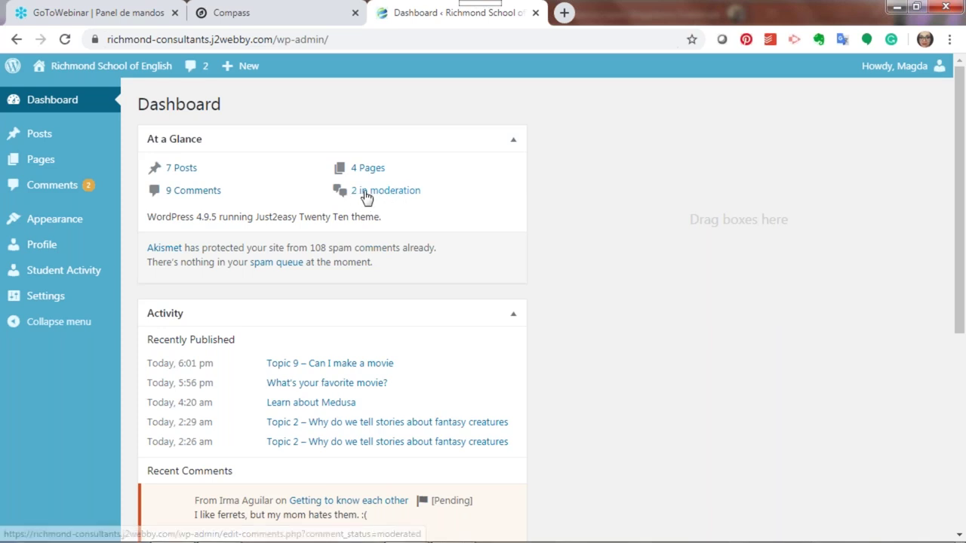
Step: Approve the pending ferrets and movie comments, then return to the Dashboard
{"action": "left_click", "coordinate": [387, 195]}
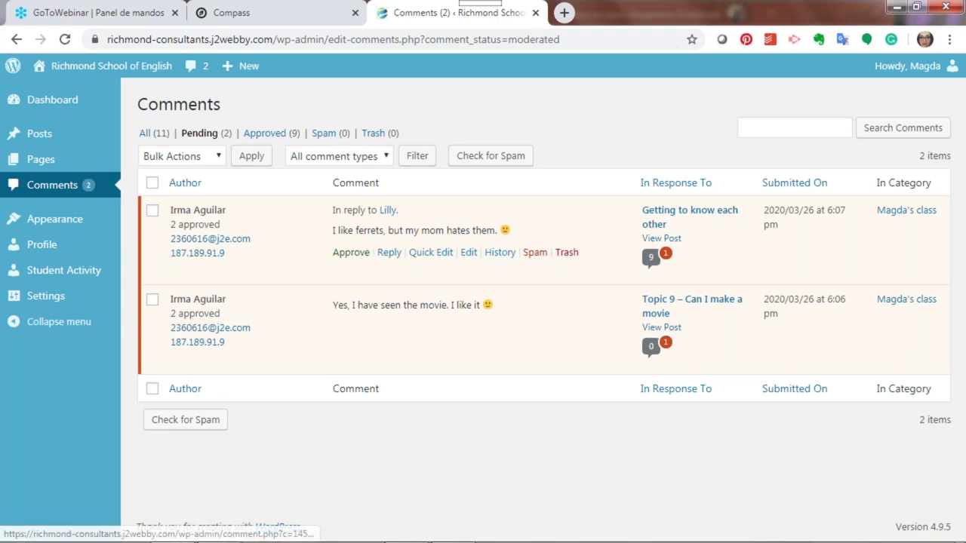
{"action": "left_click", "coordinate": [351, 254]}
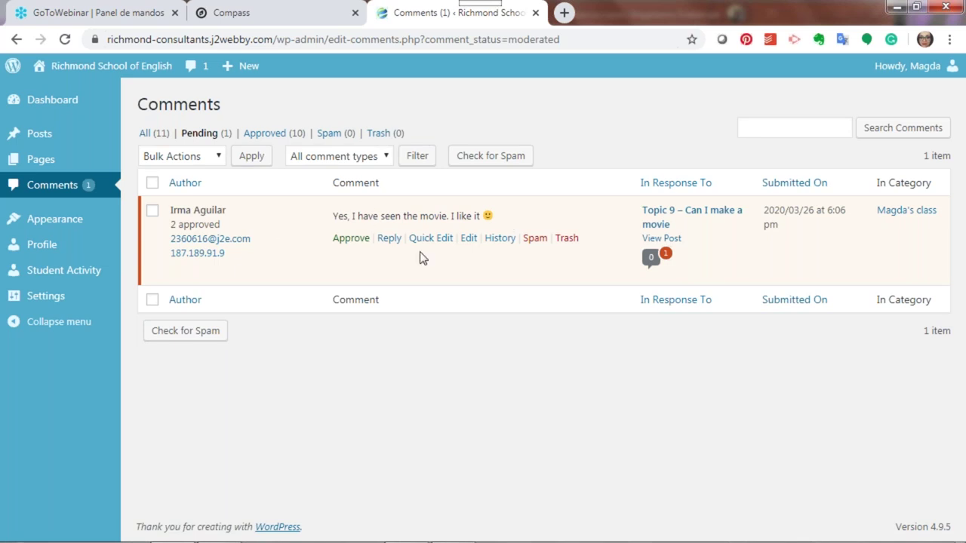
{"action": "left_click", "coordinate": [352, 239]}
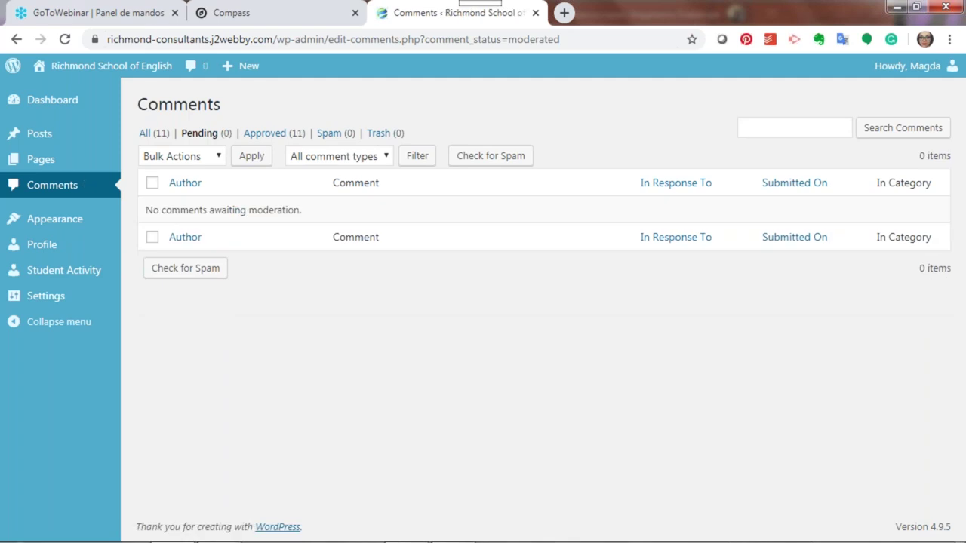
{"action": "mouse_move", "coordinate": [23, 138]}
{"action": "left_click", "coordinate": [52, 101]}
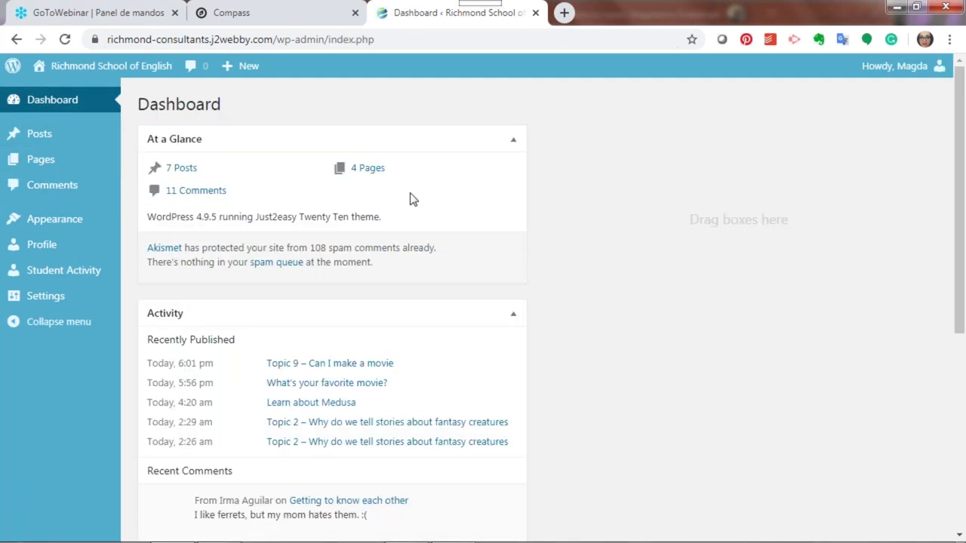
Step: Open the list of all 7 posts and scroll through it
{"action": "left_click", "coordinate": [170, 167]}
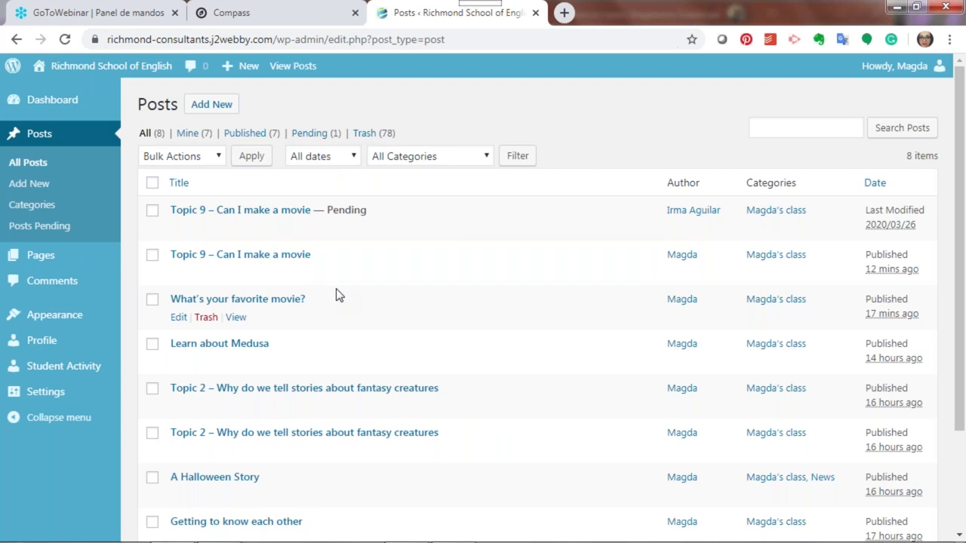
{"action": "scroll", "coordinate": [338, 295], "scroll_direction": "down", "scroll_amount": 1}
{"action": "scroll", "coordinate": [339, 295], "scroll_direction": "down", "scroll_amount": 3}
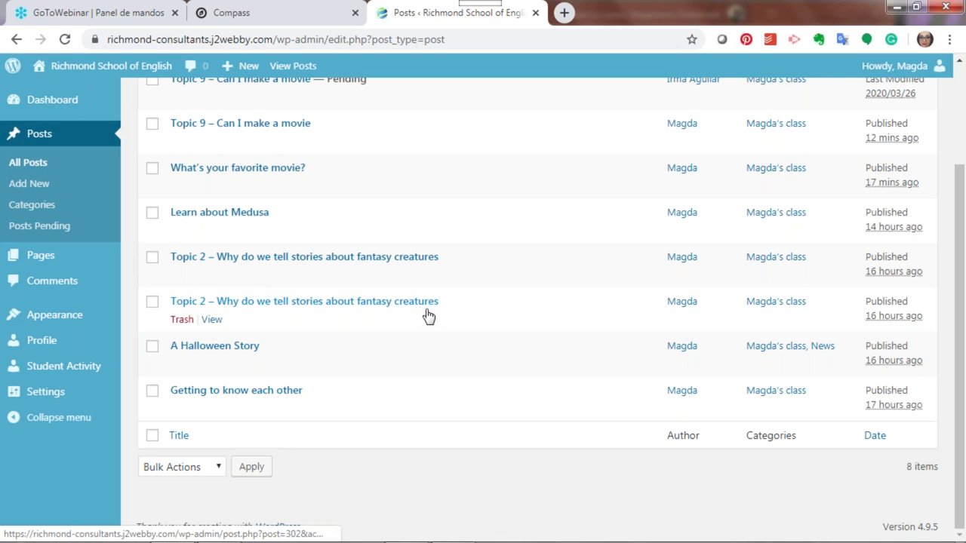
{"action": "scroll", "coordinate": [416, 328], "scroll_direction": "up", "scroll_amount": 3}
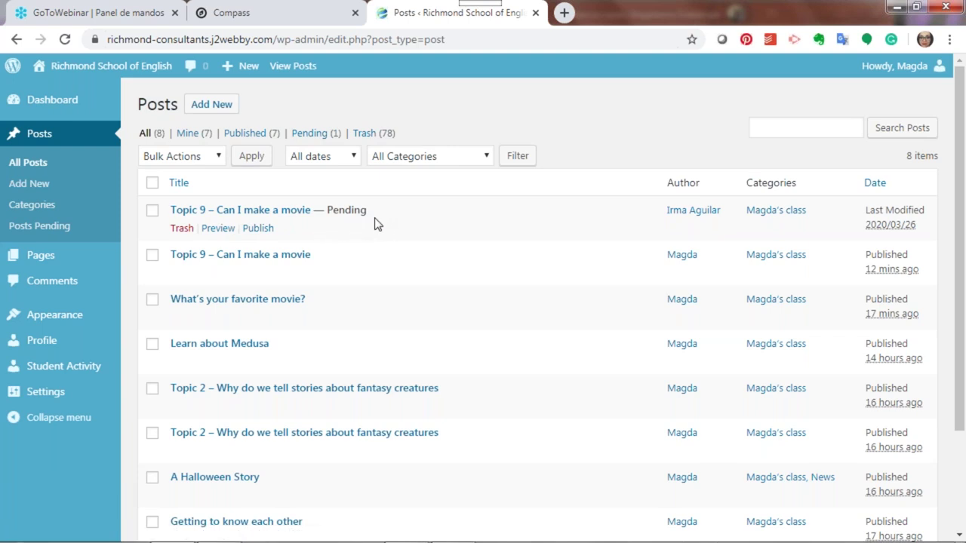
Step: Preview the pending Topic 9 post, close it, then open 'Getting to know each other' for editing
{"action": "left_click", "coordinate": [218, 229]}
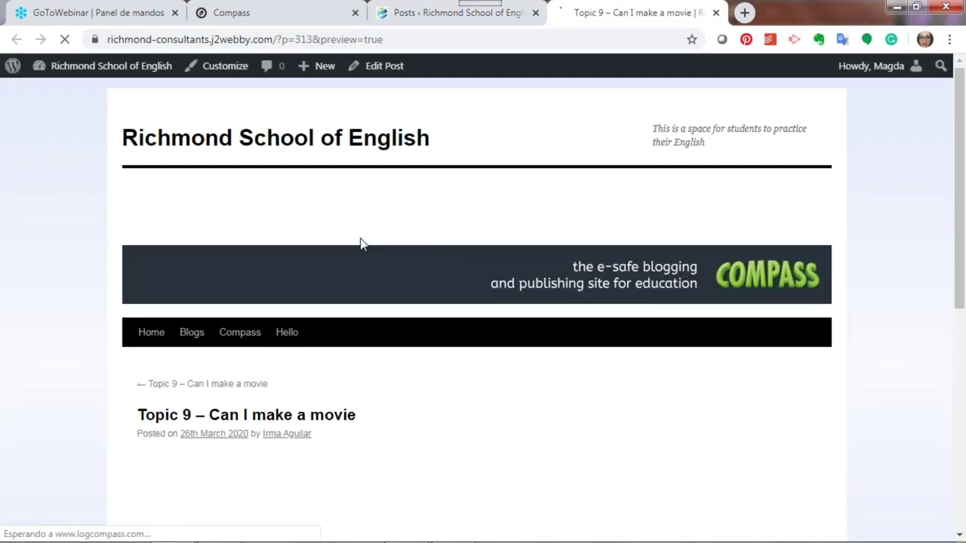
{"action": "scroll", "coordinate": [450, 365], "scroll_direction": "down", "scroll_amount": 8}
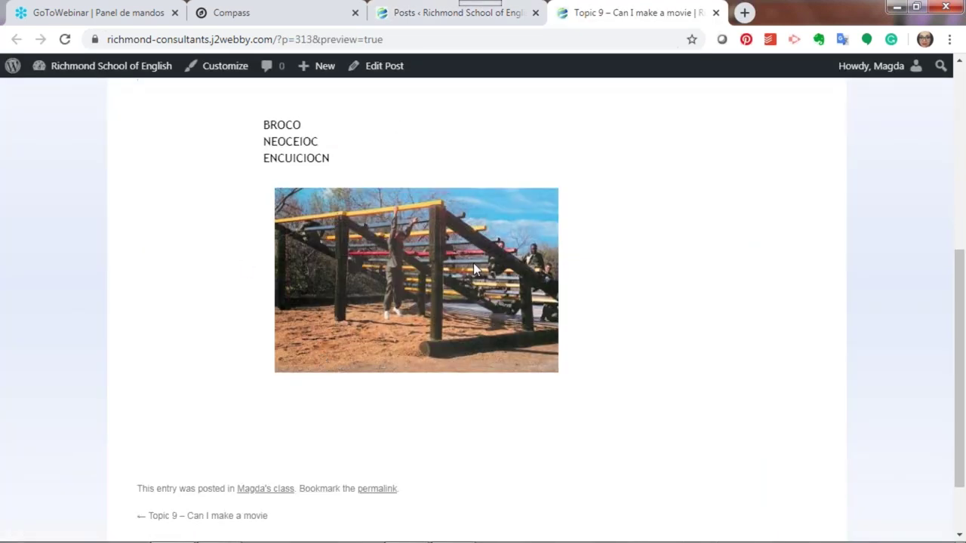
{"action": "left_click", "coordinate": [717, 14]}
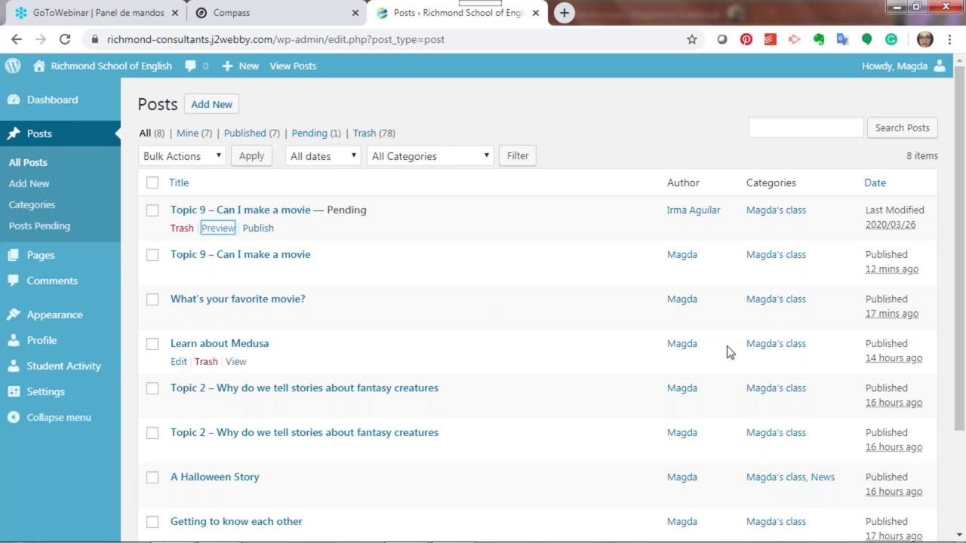
{"action": "scroll", "coordinate": [346, 369], "scroll_direction": "down", "scroll_amount": 3}
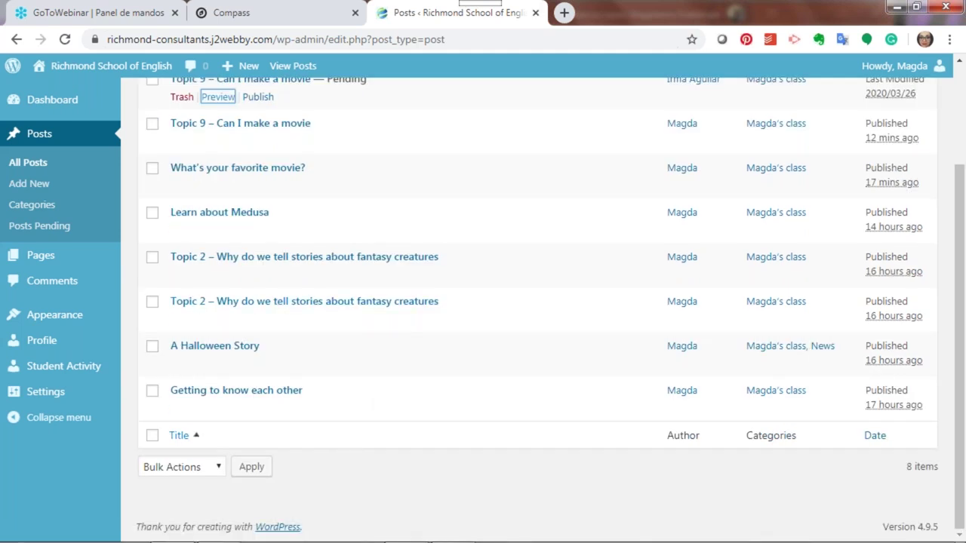
{"action": "left_click", "coordinate": [237, 393]}
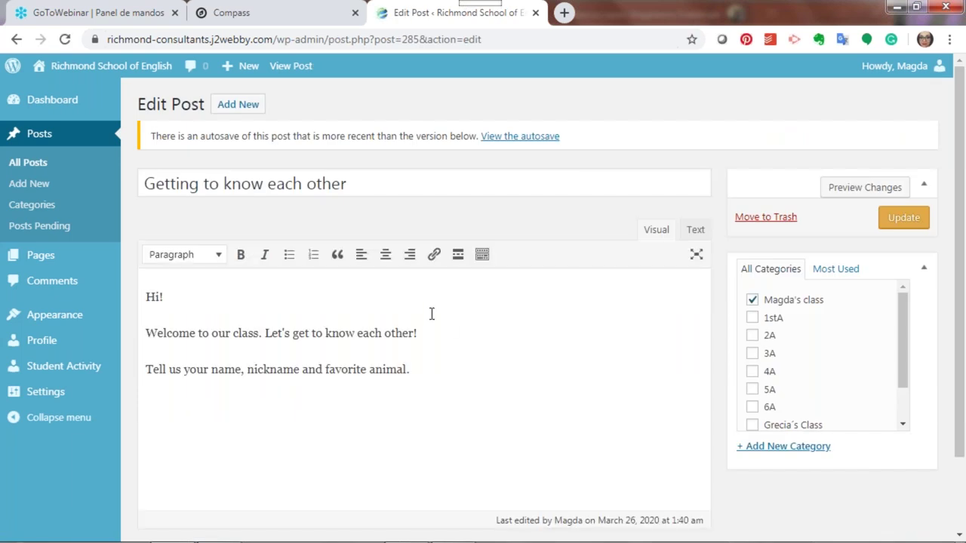
{"action": "scroll", "coordinate": [432, 314], "scroll_direction": "down", "scroll_amount": 2}
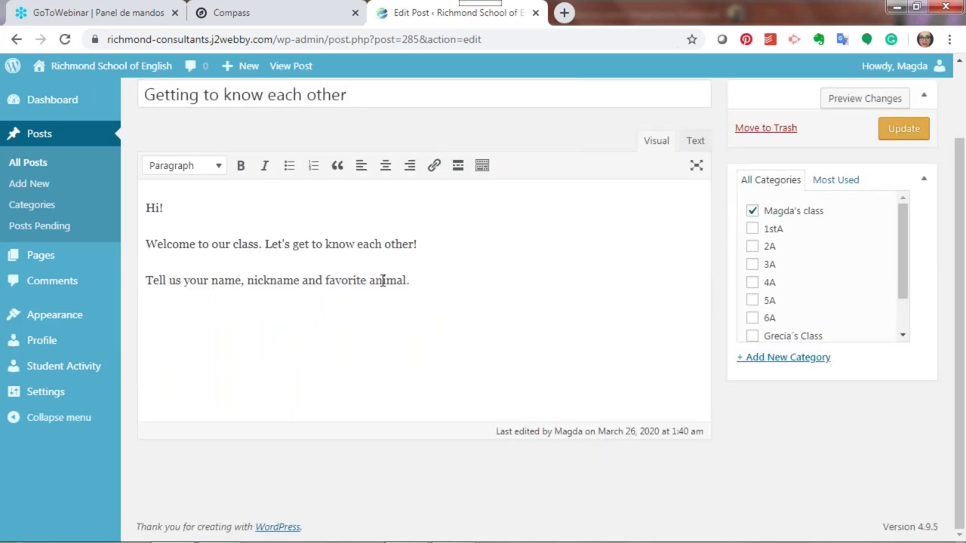
{"action": "scroll", "coordinate": [385, 283], "scroll_direction": "up", "scroll_amount": 1}
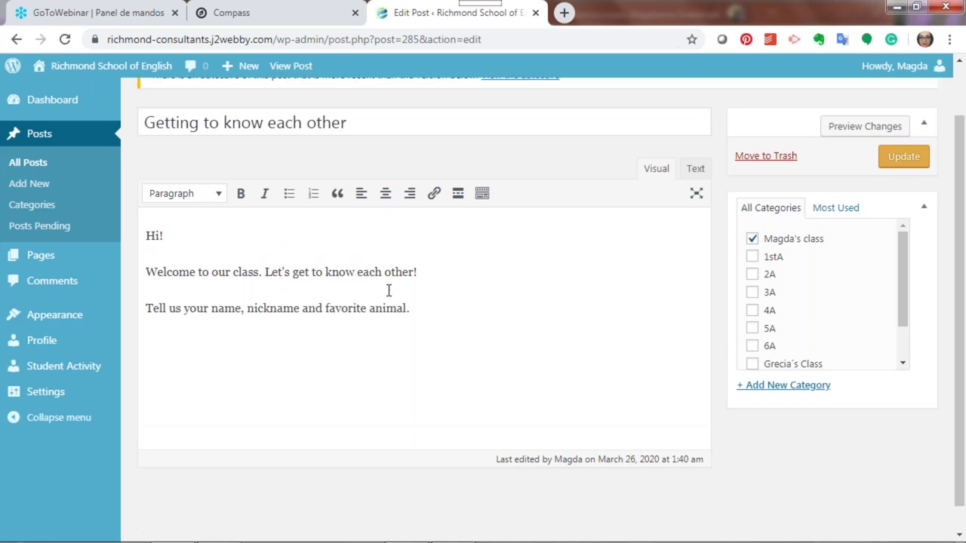
{"action": "scroll", "coordinate": [389, 291], "scroll_direction": "down", "scroll_amount": 1}
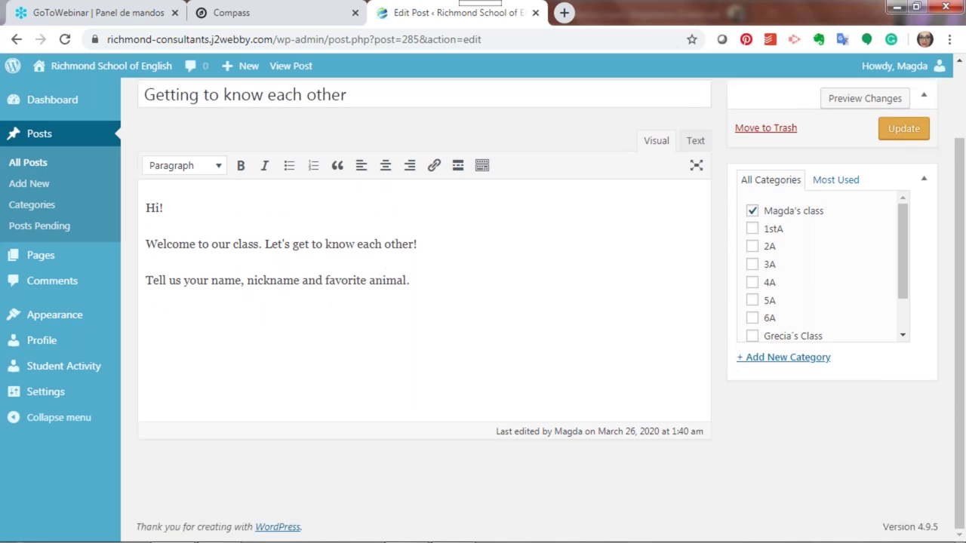
{"action": "scroll", "coordinate": [26, 141], "scroll_direction": "up", "scroll_amount": 3}
{"action": "left_click", "coordinate": [26, 140]}
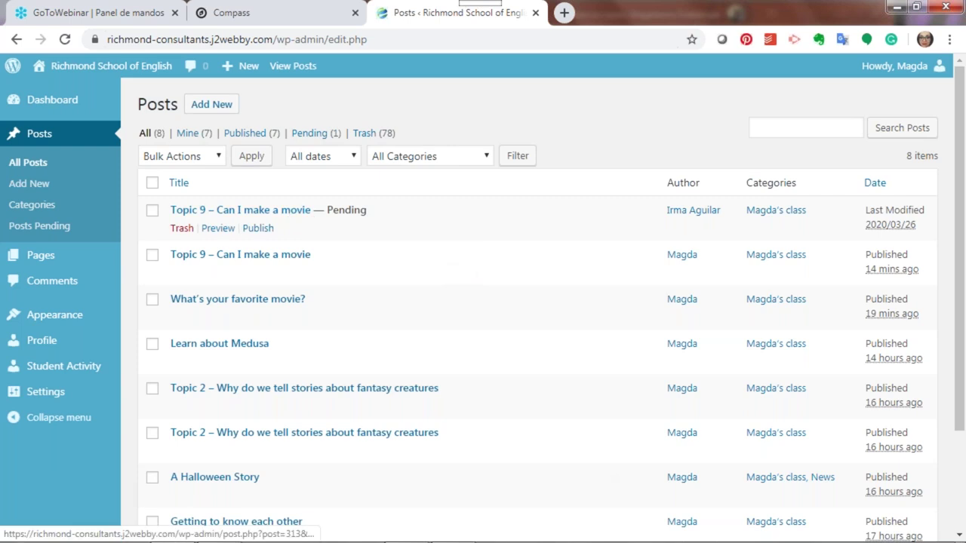
Step: Publish the pending Topic 9 post and view 'Getting to know each other' on the site
{"action": "left_click", "coordinate": [252, 230]}
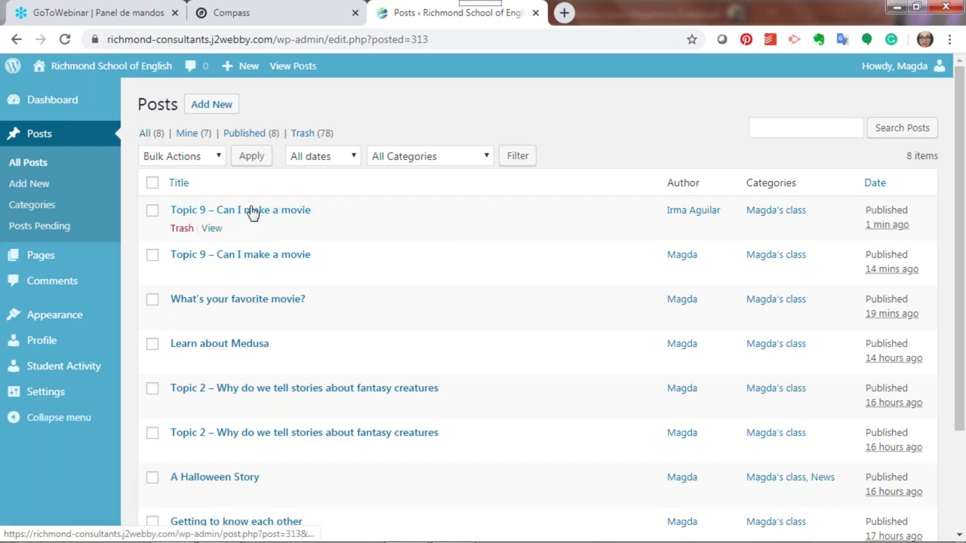
{"action": "scroll", "coordinate": [251, 214], "scroll_direction": "down", "scroll_amount": 3}
{"action": "left_click", "coordinate": [236, 409]}
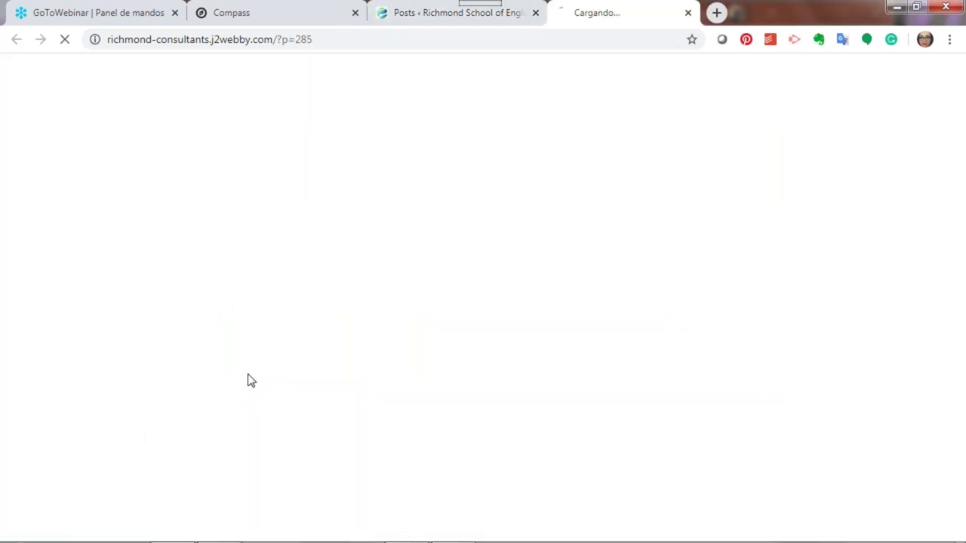
{"action": "scroll", "coordinate": [284, 185], "scroll_direction": "down", "scroll_amount": 4}
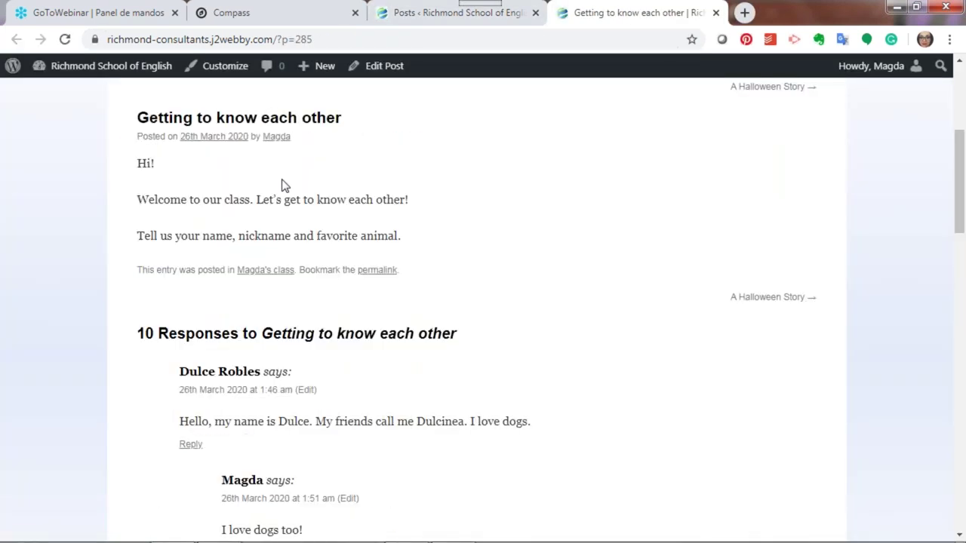
{"action": "scroll", "coordinate": [320, 217], "scroll_direction": "down", "scroll_amount": 1}
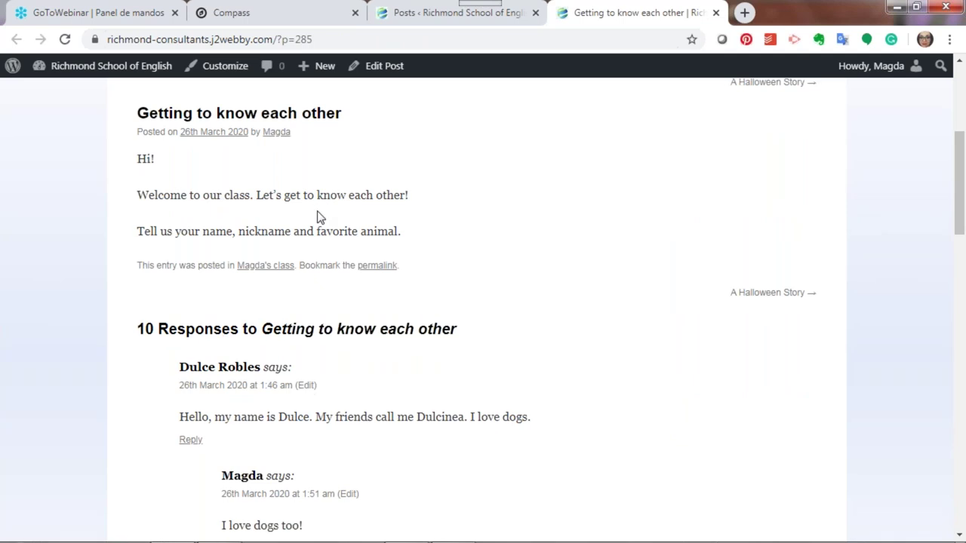
{"action": "scroll", "coordinate": [320, 218], "scroll_direction": "down", "scroll_amount": 3}
{"action": "scroll", "coordinate": [404, 240], "scroll_direction": "down", "scroll_amount": 2}
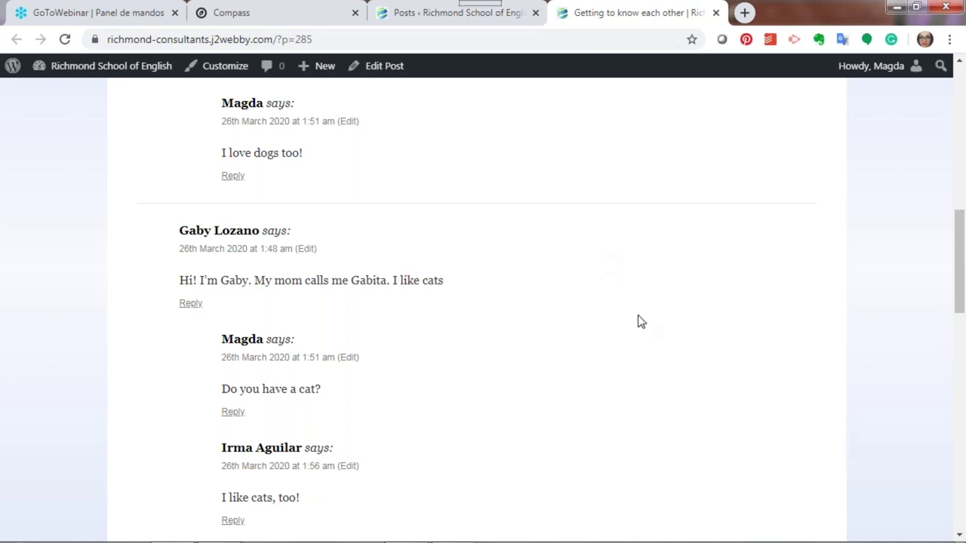
{"action": "scroll", "coordinate": [638, 322], "scroll_direction": "up", "scroll_amount": 1}
{"action": "scroll", "coordinate": [638, 321], "scroll_direction": "up", "scroll_amount": 8}
{"action": "scroll", "coordinate": [5, 300], "scroll_direction": "down", "scroll_amount": 3}
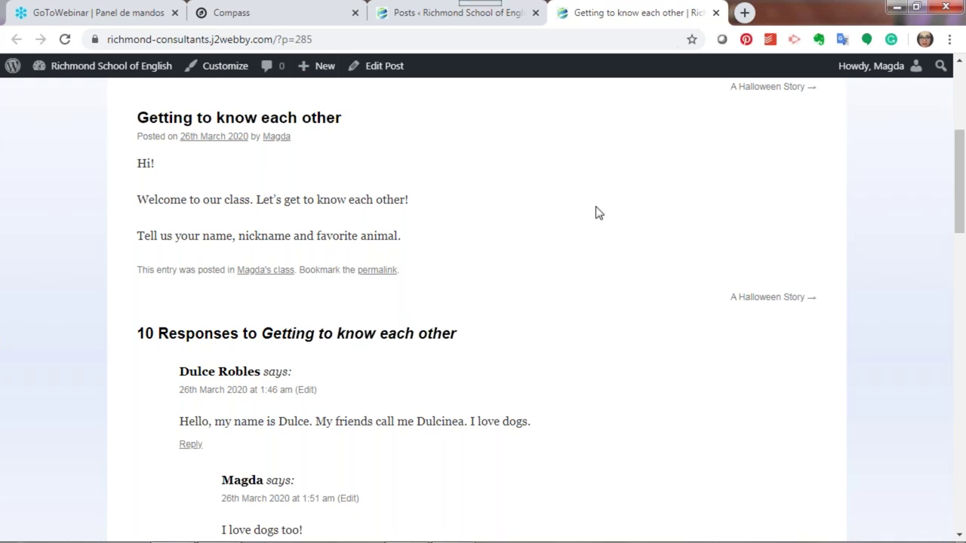
{"action": "scroll", "coordinate": [625, 226], "scroll_direction": "up", "scroll_amount": 1}
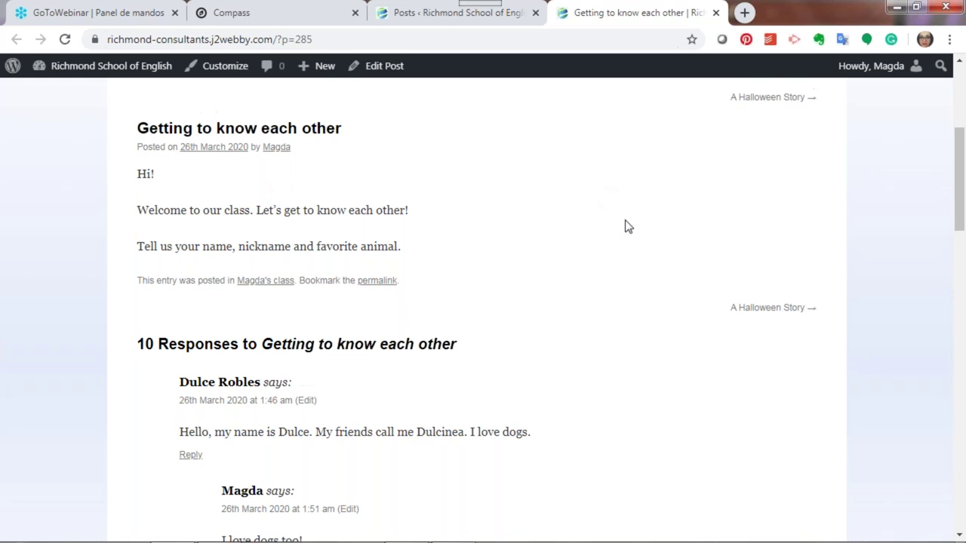
{"action": "scroll", "coordinate": [623, 230], "scroll_direction": "up", "scroll_amount": 4}
{"action": "scroll", "coordinate": [596, 237], "scroll_direction": "down", "scroll_amount": 2}
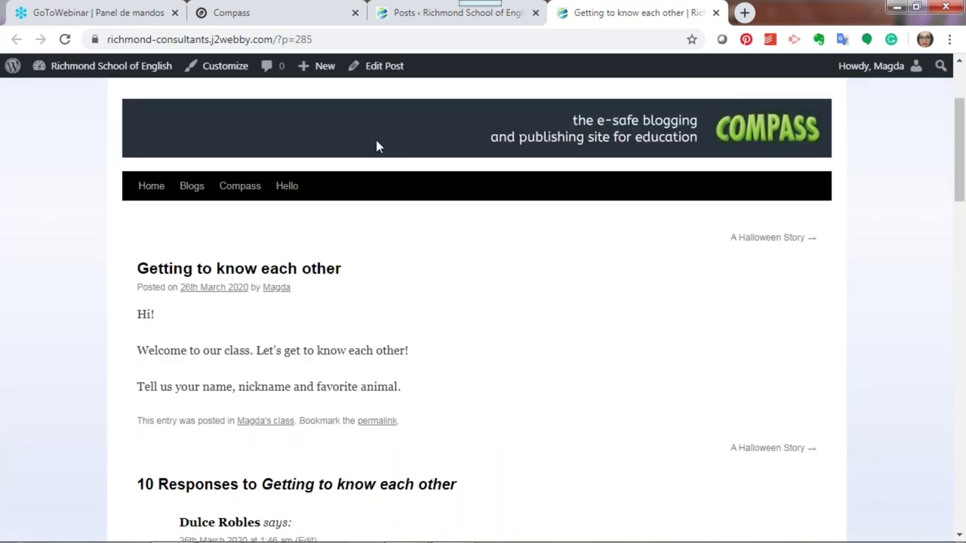
{"action": "left_click", "coordinate": [716, 13]}
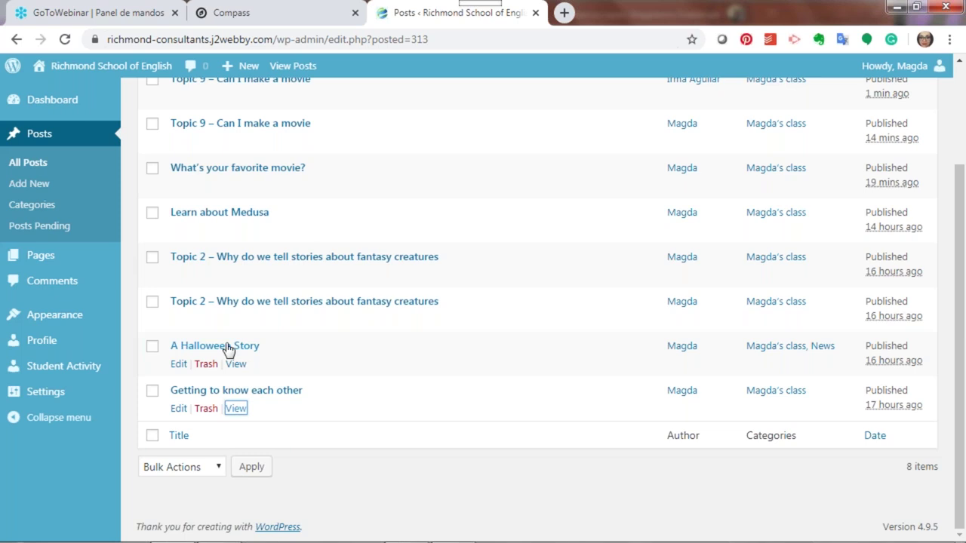
Step: View the live 'A Halloween Story' post and scroll through it
{"action": "left_click", "coordinate": [235, 364]}
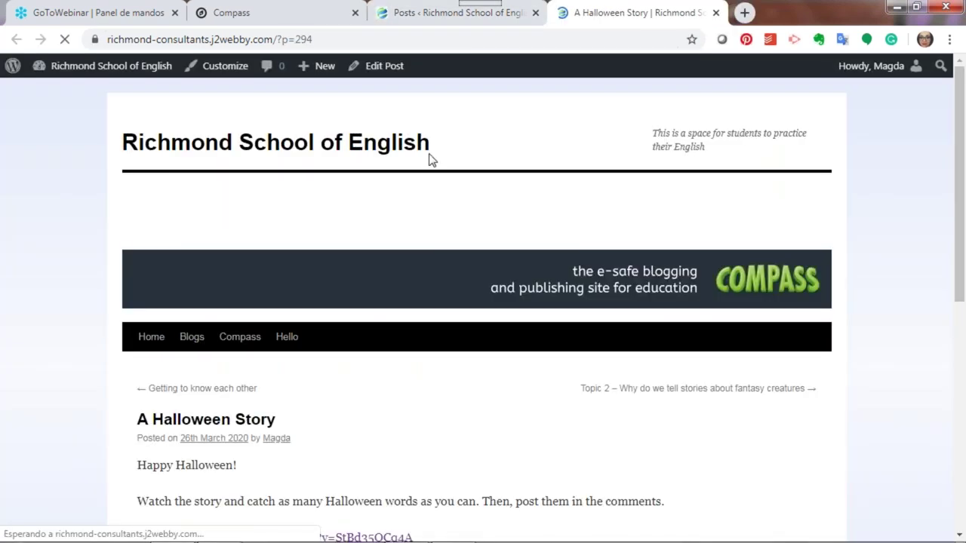
{"action": "scroll", "coordinate": [415, 185], "scroll_direction": "down", "scroll_amount": 3}
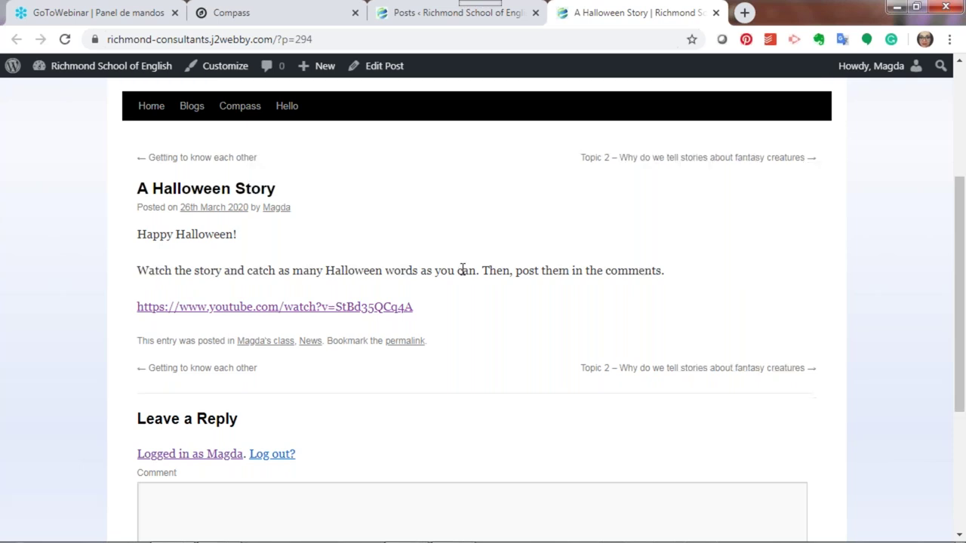
{"action": "scroll", "coordinate": [483, 227], "scroll_direction": "down", "scroll_amount": 3}
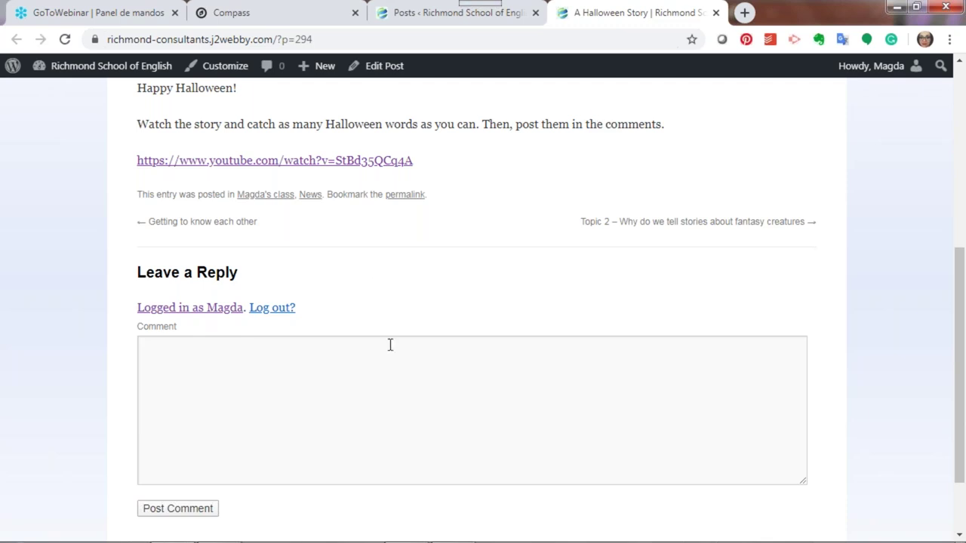
{"action": "scroll", "coordinate": [490, 242], "scroll_direction": "up", "scroll_amount": 1}
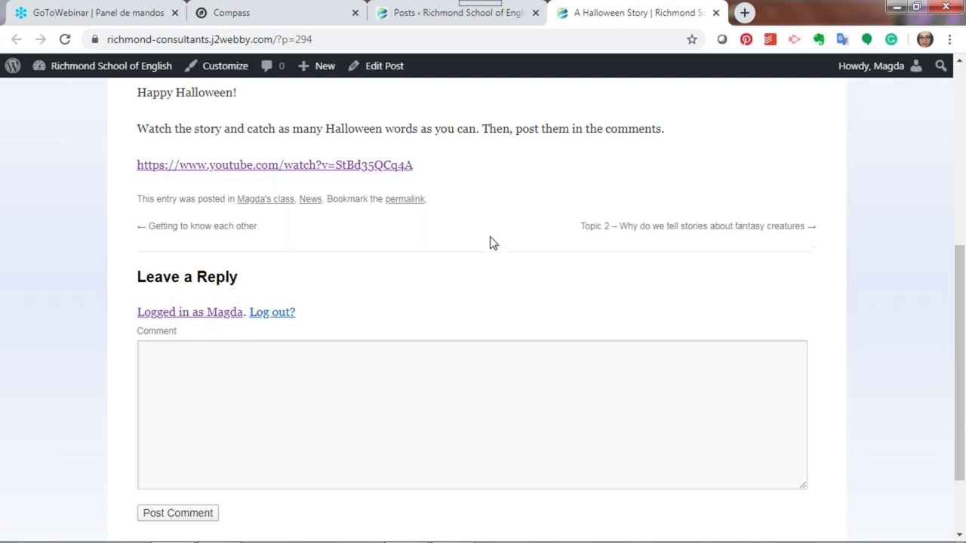
{"action": "scroll", "coordinate": [489, 241], "scroll_direction": "up", "scroll_amount": 1}
Step: Open and pause the post's YouTube video, go back, and close the Halloween post
{"action": "left_click", "coordinate": [220, 237]}
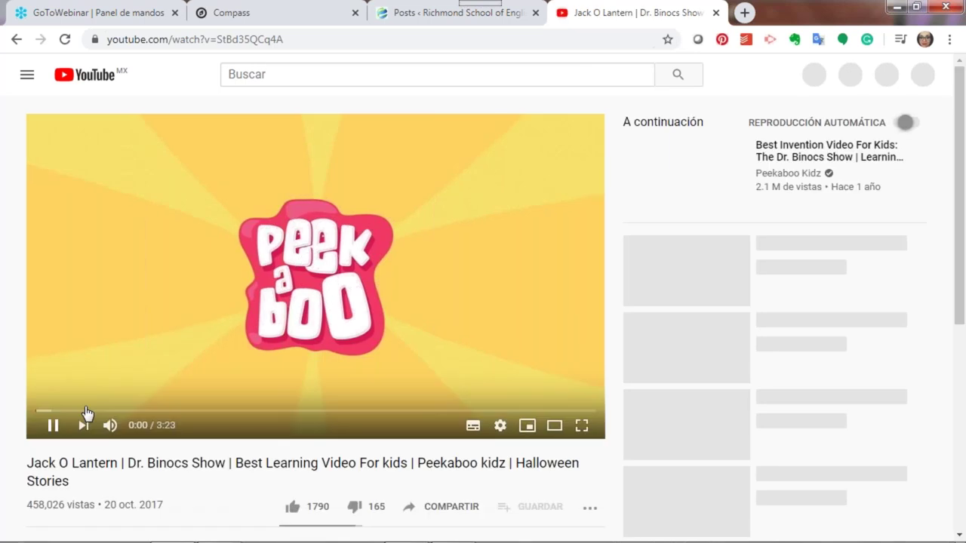
{"action": "left_click", "coordinate": [52, 425]}
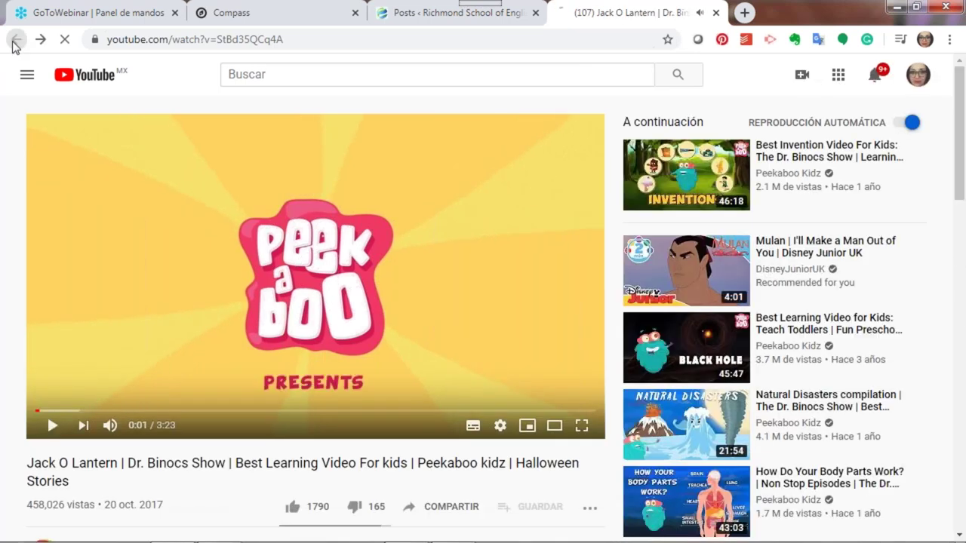
{"action": "left_click", "coordinate": [15, 40]}
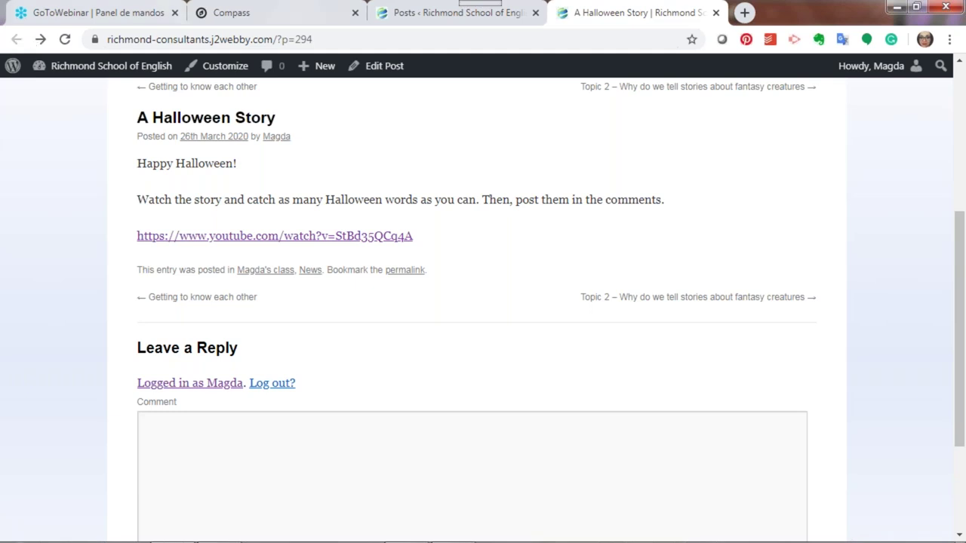
{"action": "left_click", "coordinate": [262, 241]}
{"action": "left_click", "coordinate": [716, 13]}
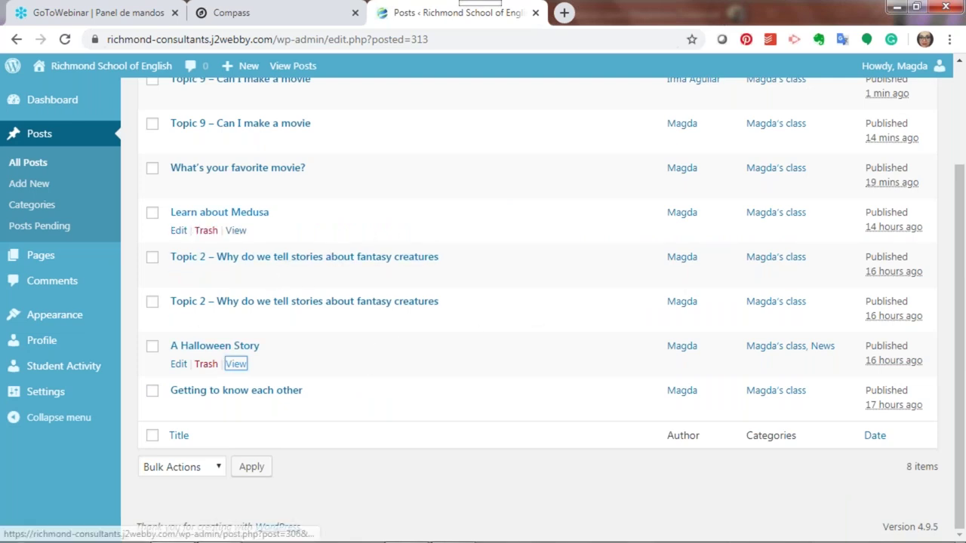
Step: View the live Learn about Medusa post, check its plain-text story address, then close it
{"action": "left_click", "coordinate": [237, 233]}
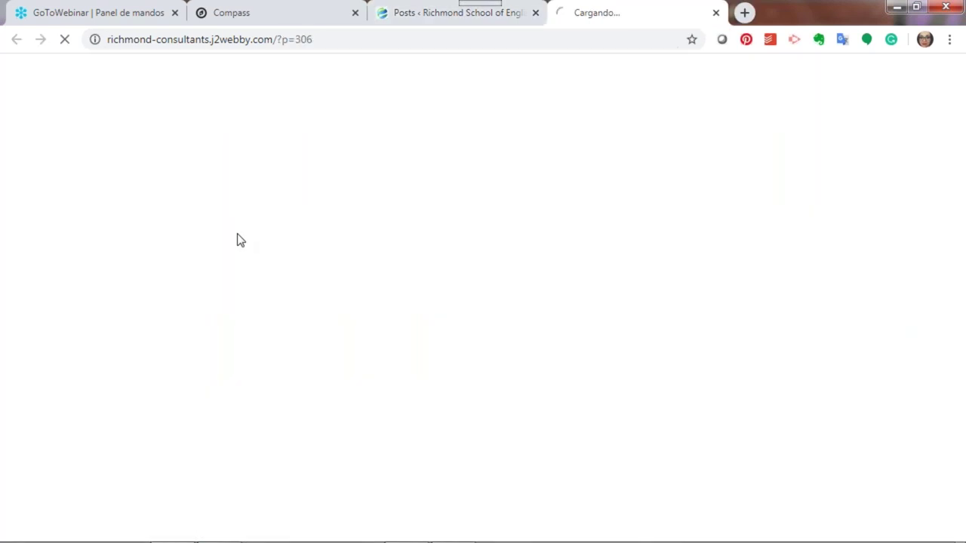
{"action": "scroll", "coordinate": [222, 183], "scroll_direction": "down", "scroll_amount": 5}
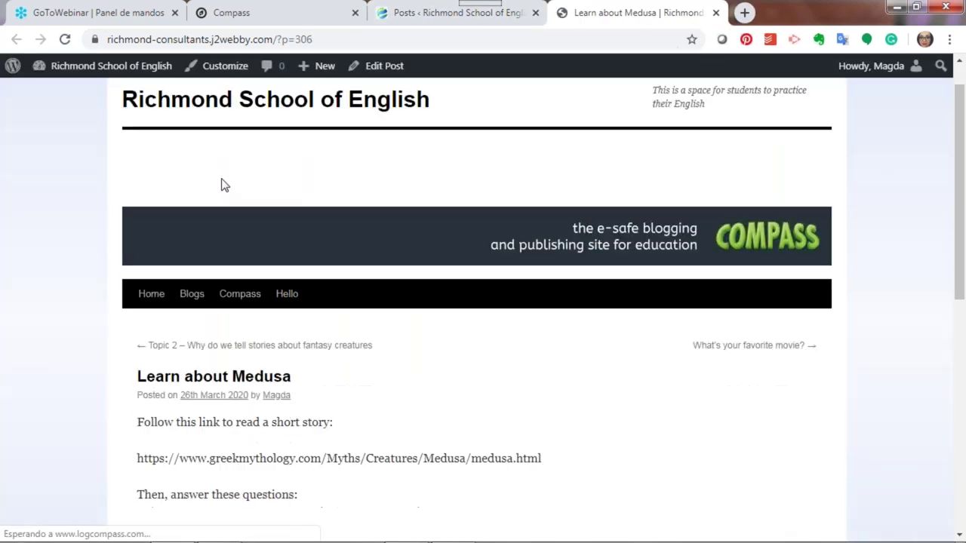
{"action": "scroll", "coordinate": [189, 161], "scroll_direction": "up", "scroll_amount": 1}
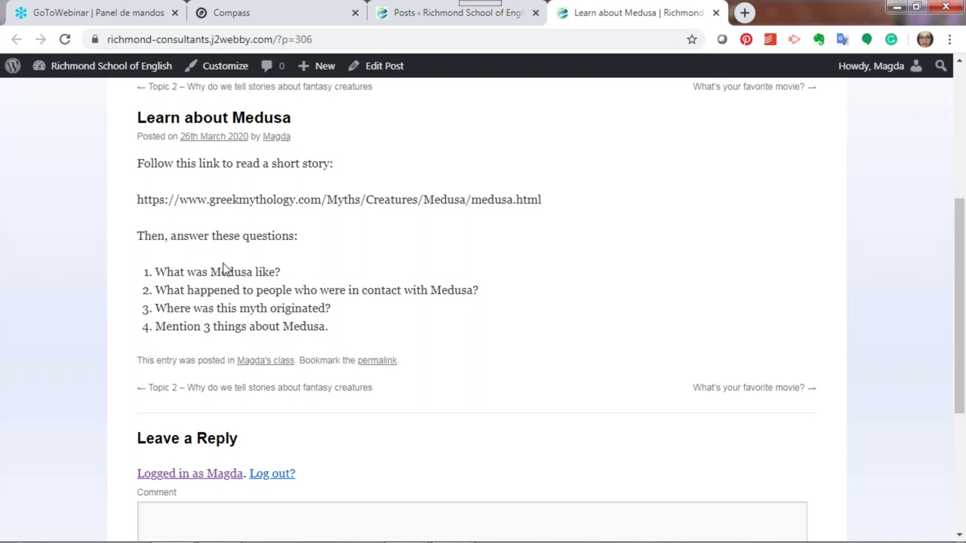
{"action": "scroll", "coordinate": [225, 266], "scroll_direction": "down", "scroll_amount": 2}
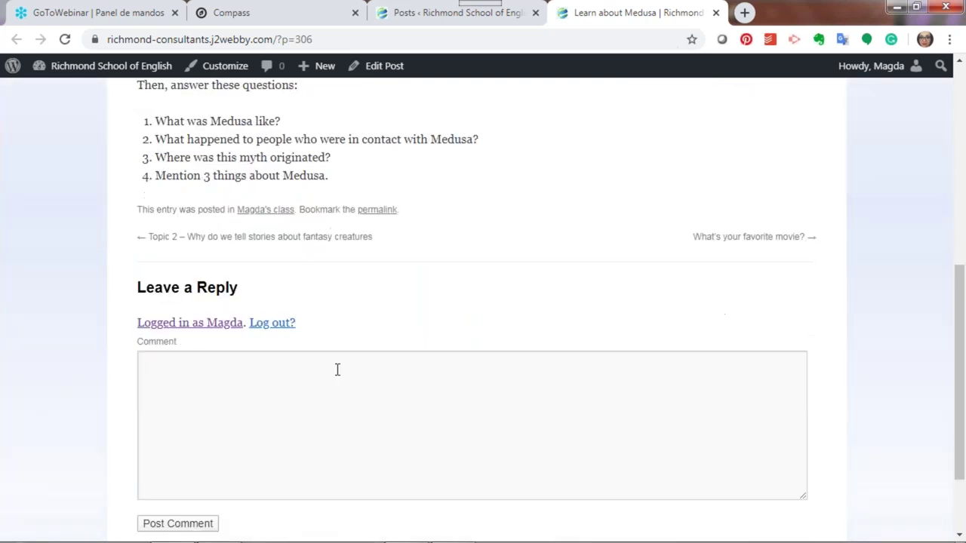
{"action": "scroll", "coordinate": [336, 369], "scroll_direction": "up", "scroll_amount": 3}
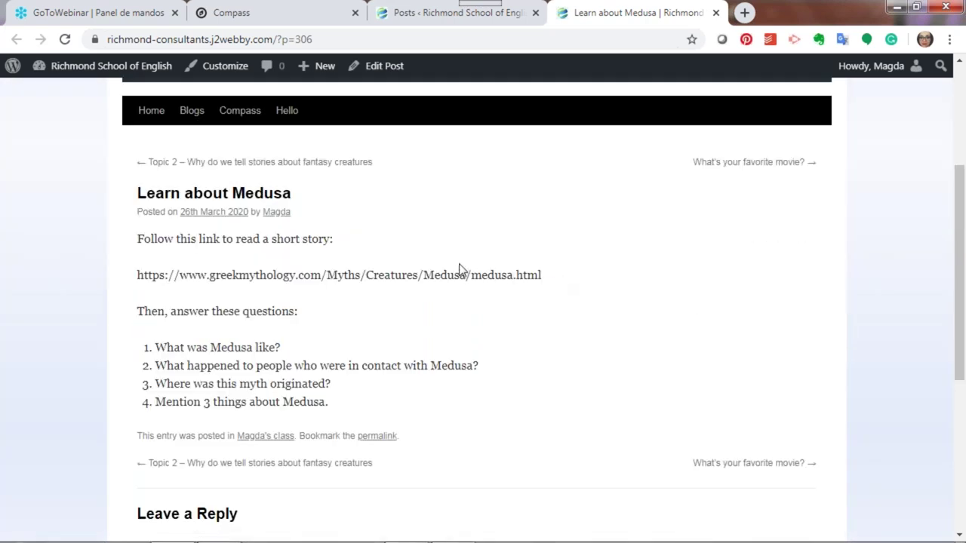
{"action": "left_click_drag", "start_coordinate": [547, 277], "coordinate": [138, 287]}
{"action": "left_click", "coordinate": [400, 304]}
{"action": "left_click", "coordinate": [716, 13]}
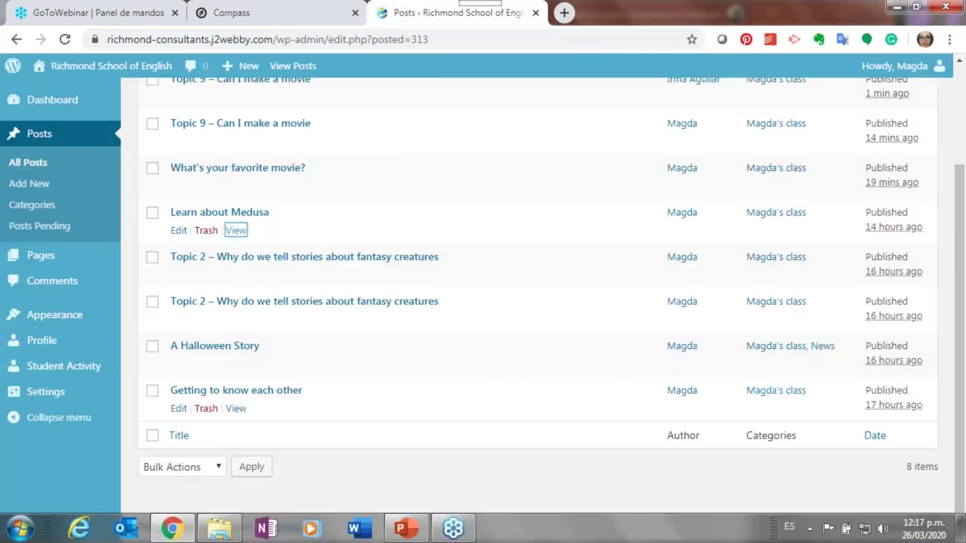
Step: Edit Learn about Medusa and cut the plain-text greekmythology.com address line
{"action": "left_click", "coordinate": [180, 231]}
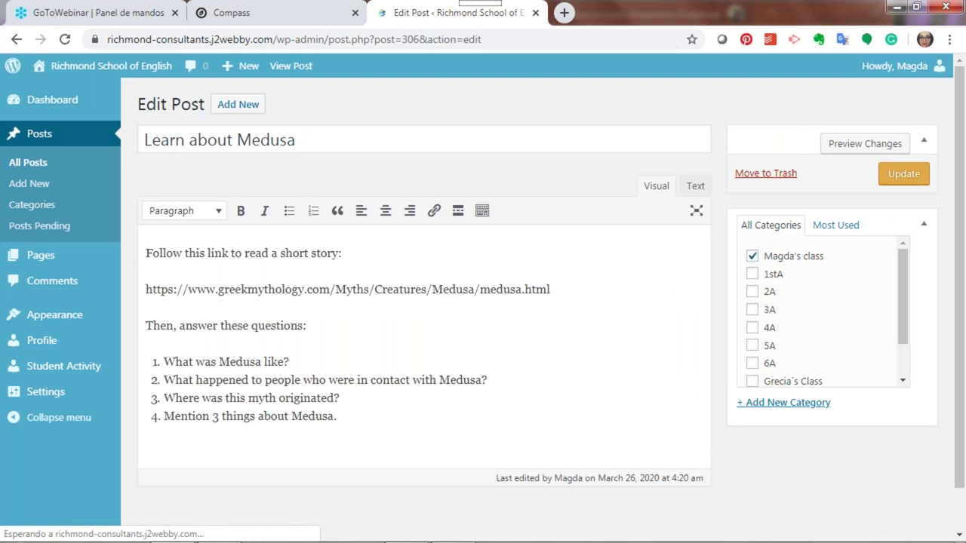
{"action": "left_click_drag", "start_coordinate": [563, 243], "coordinate": [140, 247]}
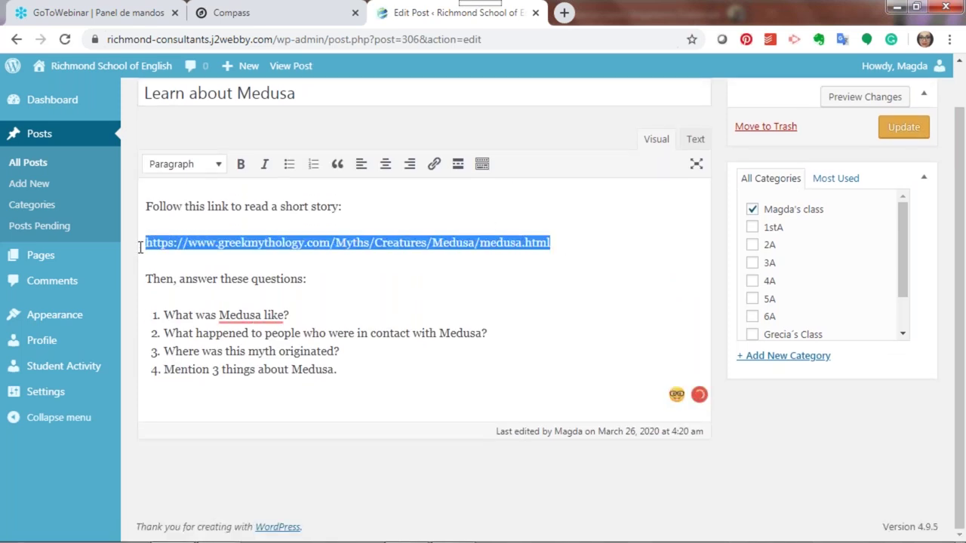
{"action": "key", "text": "ctrl+x"}
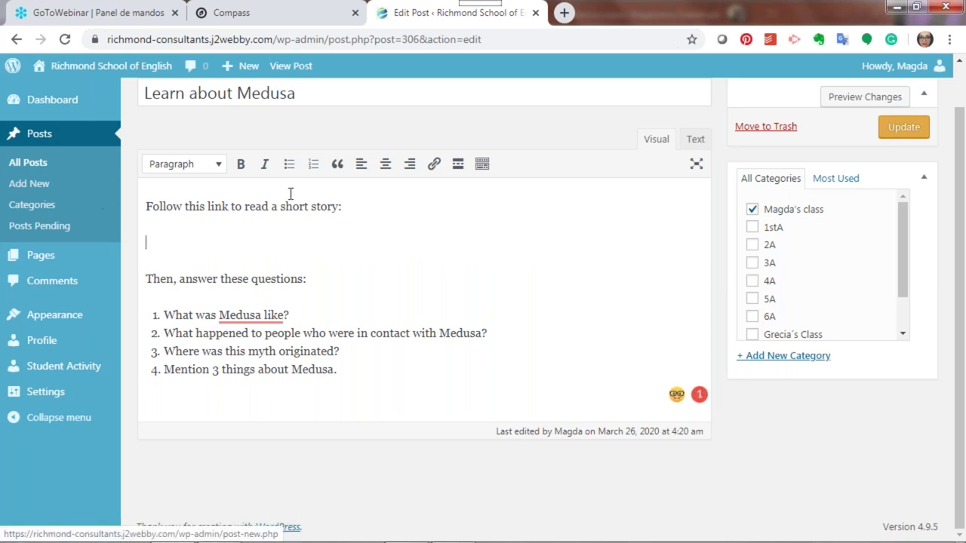
{"action": "scroll", "coordinate": [366, 261], "scroll_direction": "up", "scroll_amount": 1}
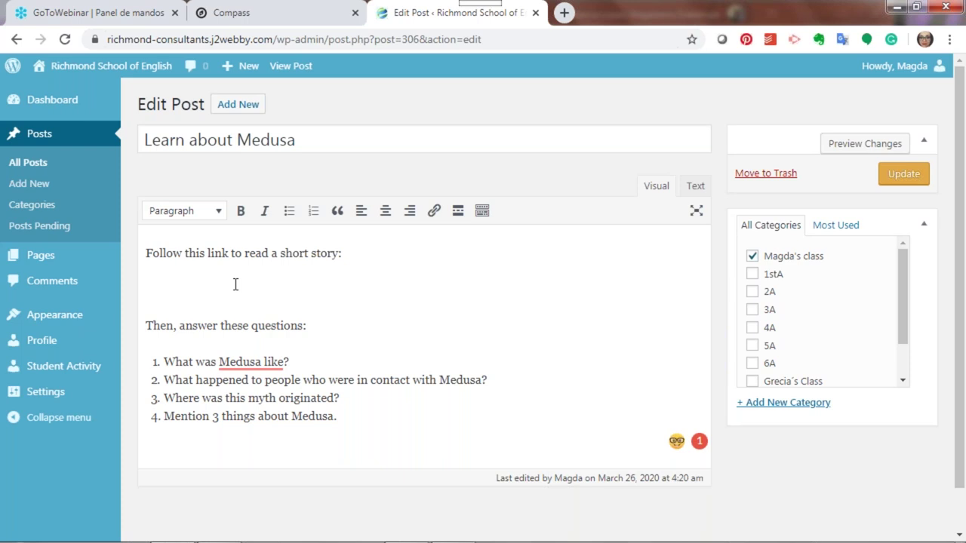
Step: Insert a link on the empty line using the pasted Medusa story address
{"action": "left_click", "coordinate": [435, 212]}
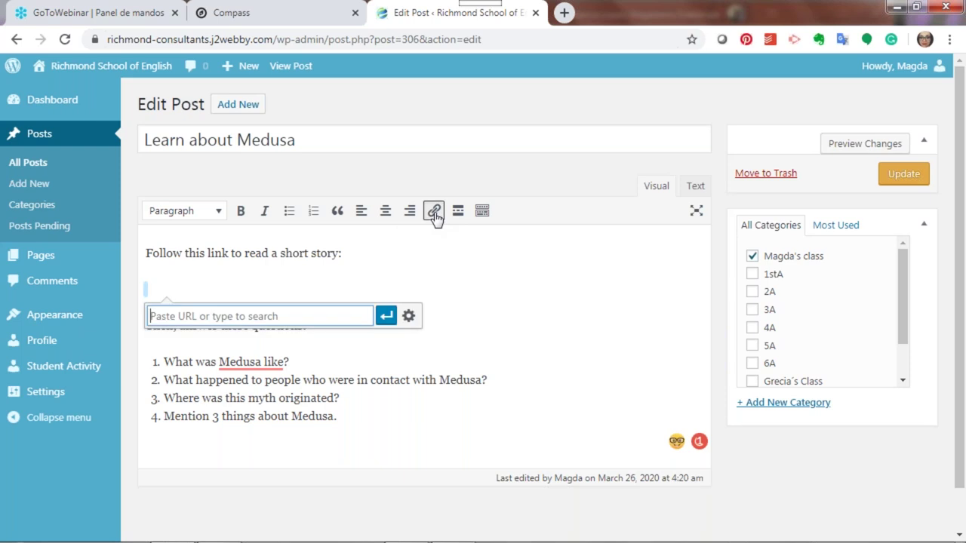
{"action": "key", "text": "ctrl+v"}
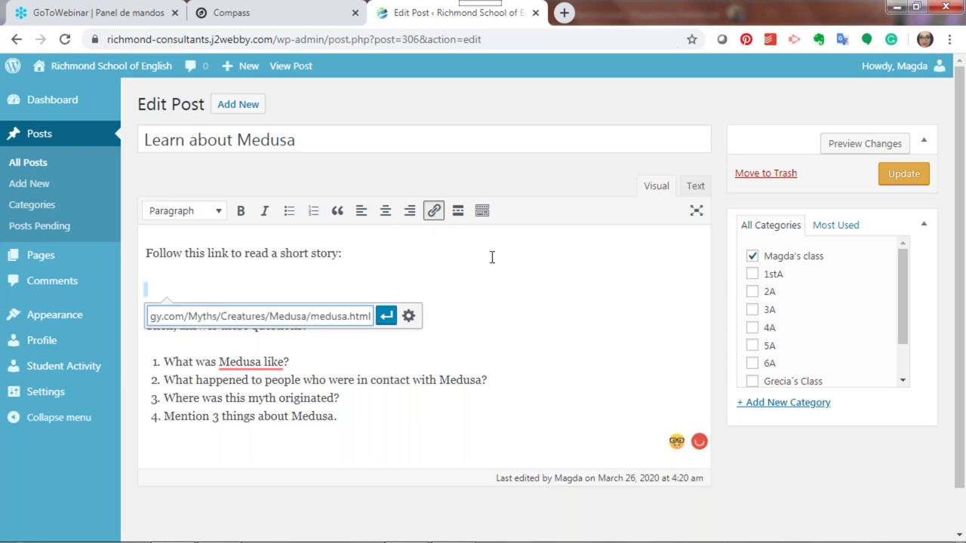
{"action": "left_click", "coordinate": [387, 319]}
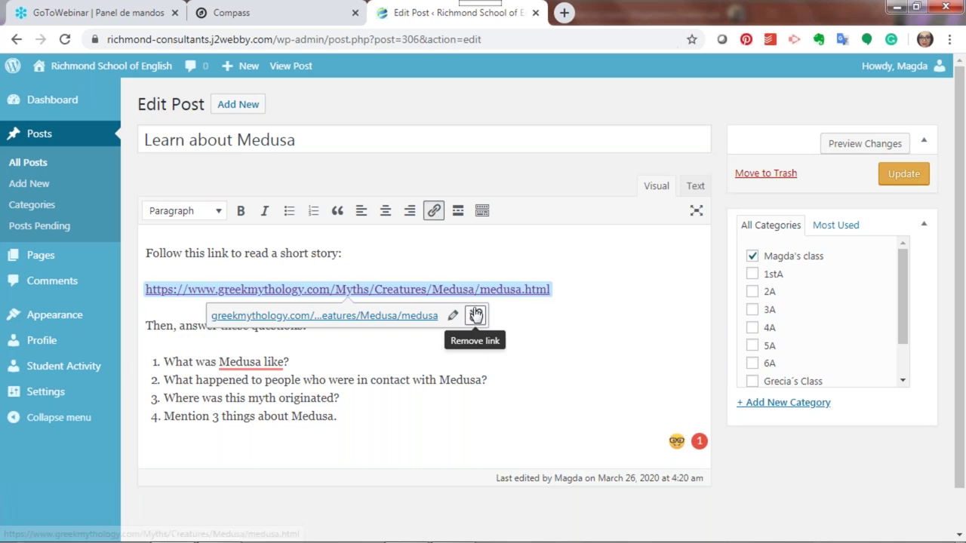
{"action": "left_click", "coordinate": [570, 348]}
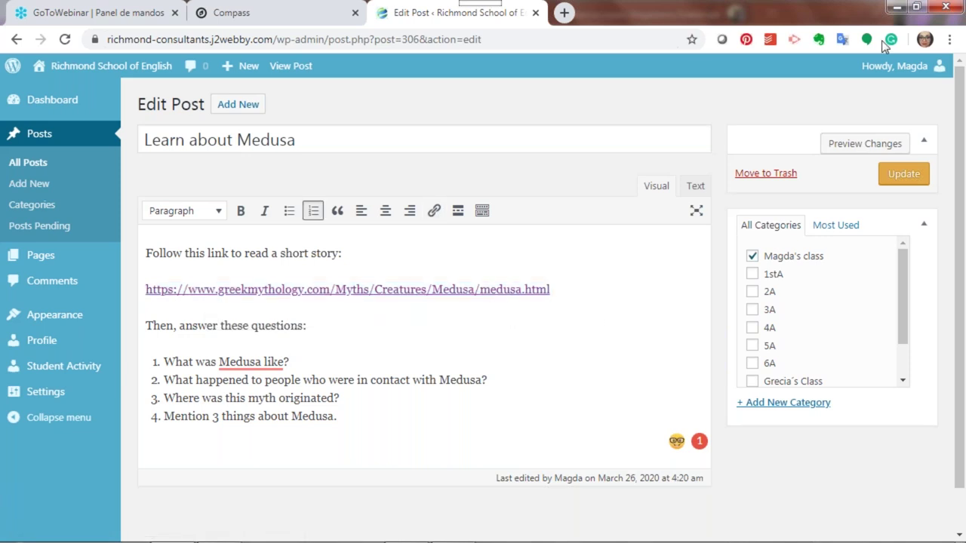
Step: Update the post and return to the All Posts list
{"action": "left_click", "coordinate": [903, 175]}
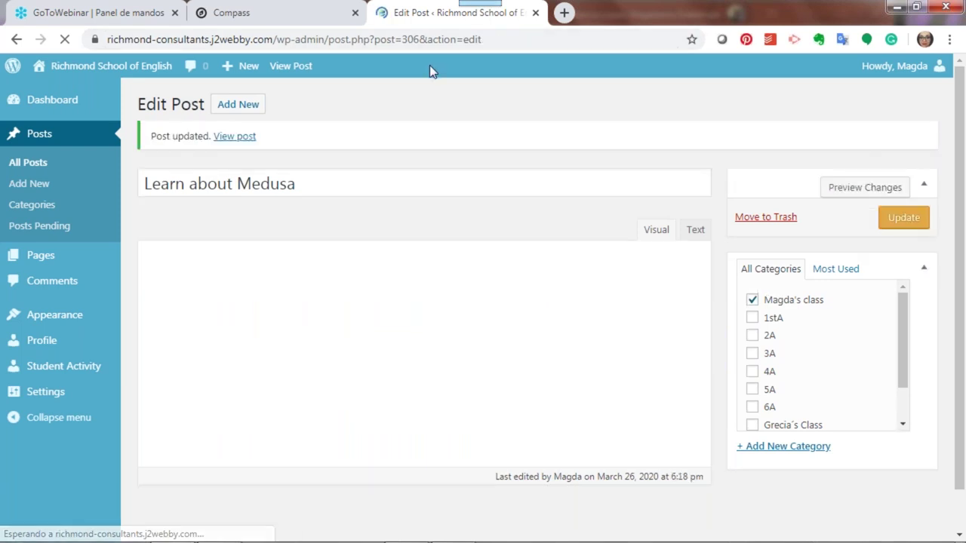
{"action": "left_click", "coordinate": [65, 98]}
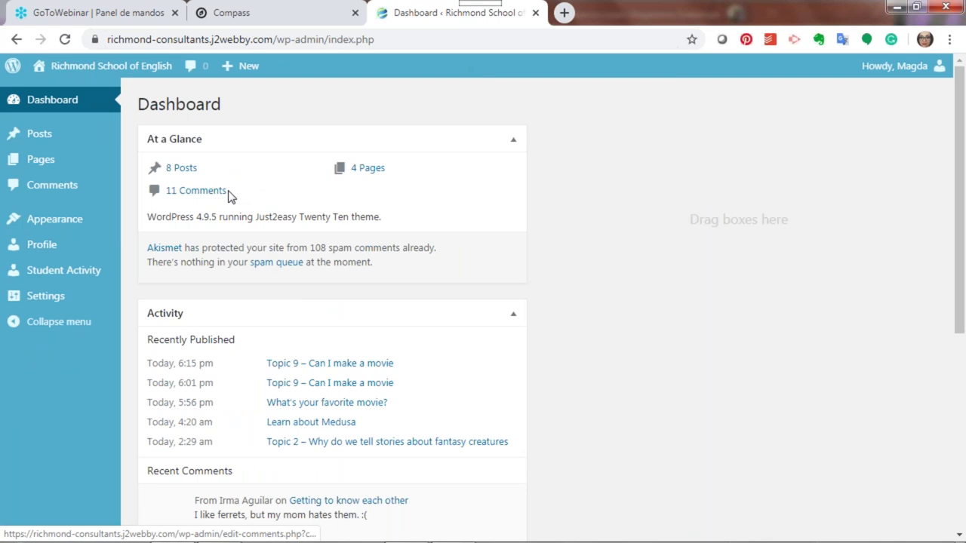
{"action": "left_click", "coordinate": [46, 139]}
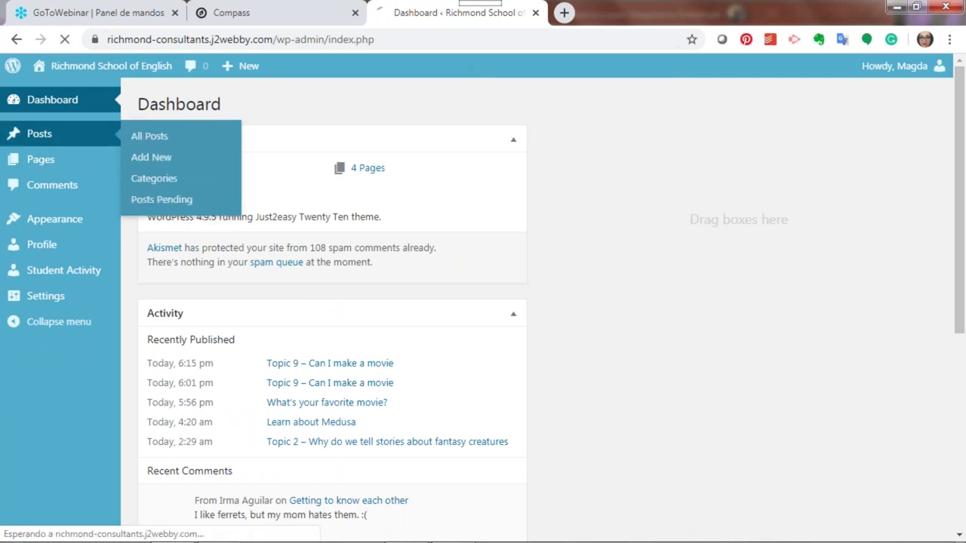
{"action": "scroll", "coordinate": [356, 298], "scroll_direction": "down", "scroll_amount": 2}
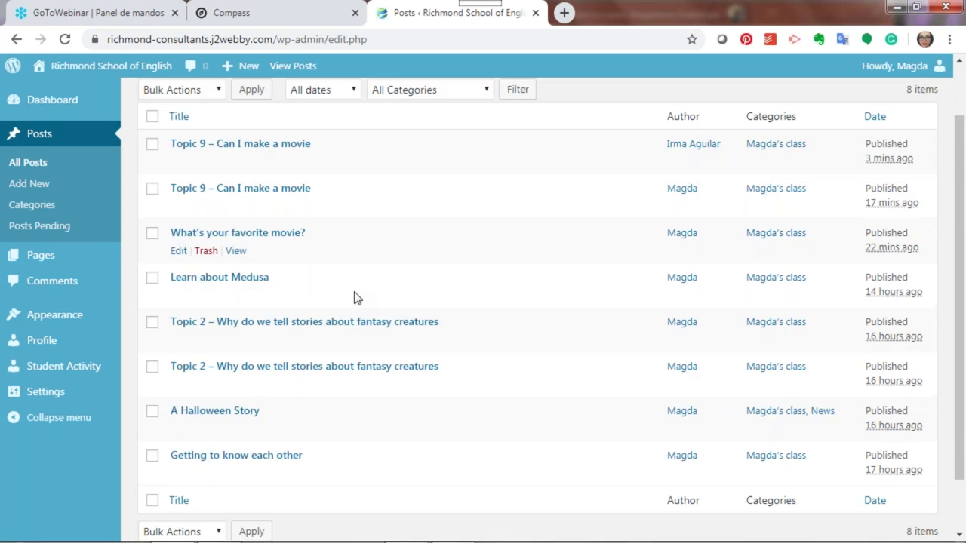
Step: View the updated Learn about Medusa post and scroll to its greekmythology.com link
{"action": "left_click", "coordinate": [242, 287]}
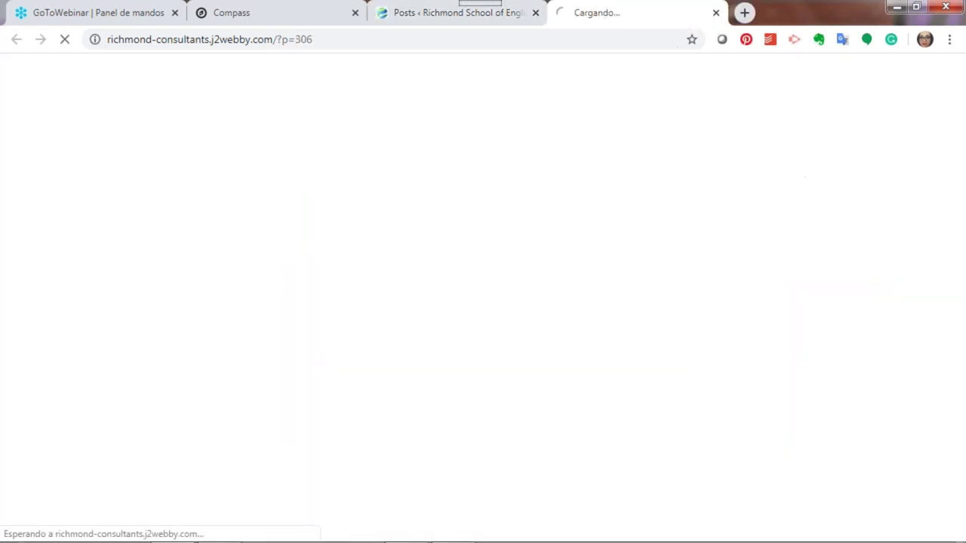
{"action": "scroll", "coordinate": [352, 253], "scroll_direction": "down", "scroll_amount": 4}
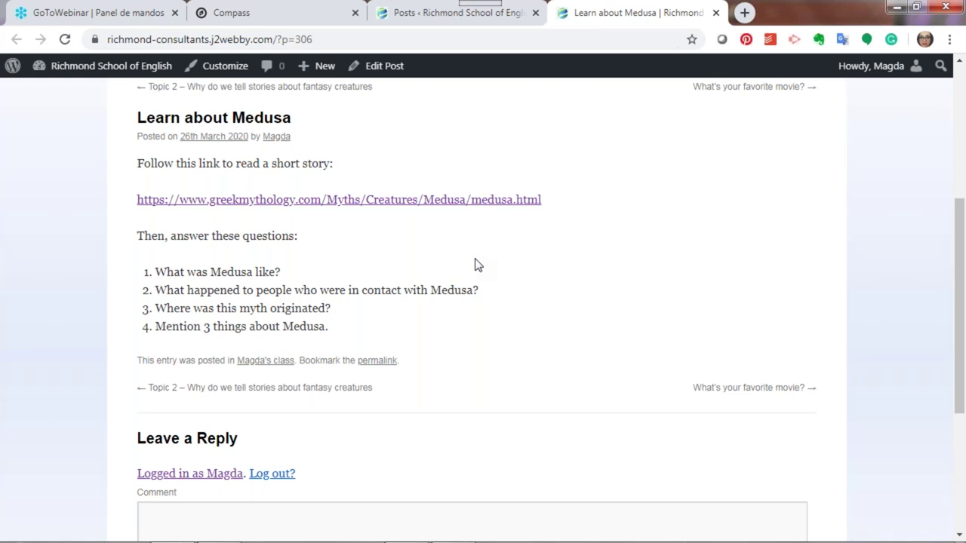
{"action": "scroll", "coordinate": [478, 264], "scroll_direction": "up", "scroll_amount": 1}
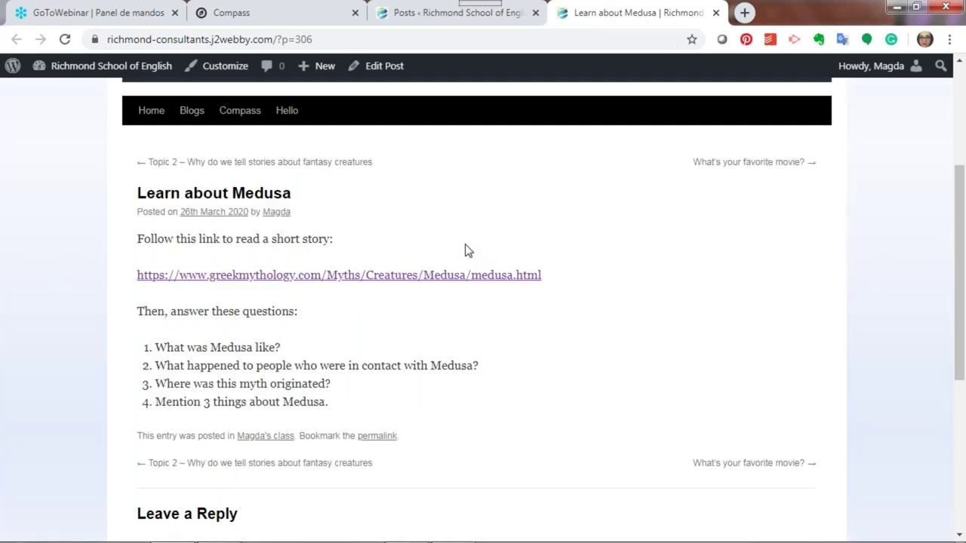
{"action": "scroll", "coordinate": [442, 205], "scroll_direction": "down", "scroll_amount": 1}
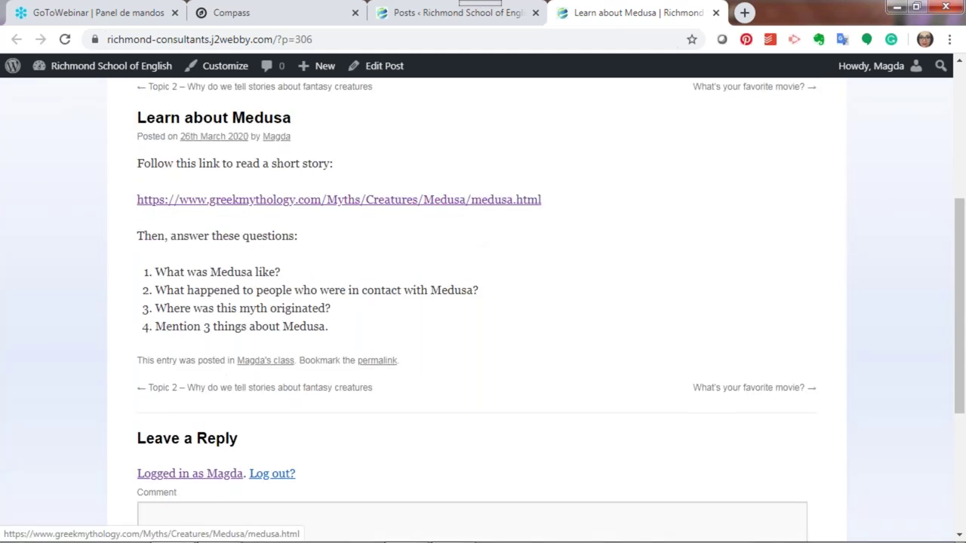
Step: Follow the Medusa story link to GreekMythology.com, skim it, and return to the blog post
{"action": "left_click", "coordinate": [321, 202]}
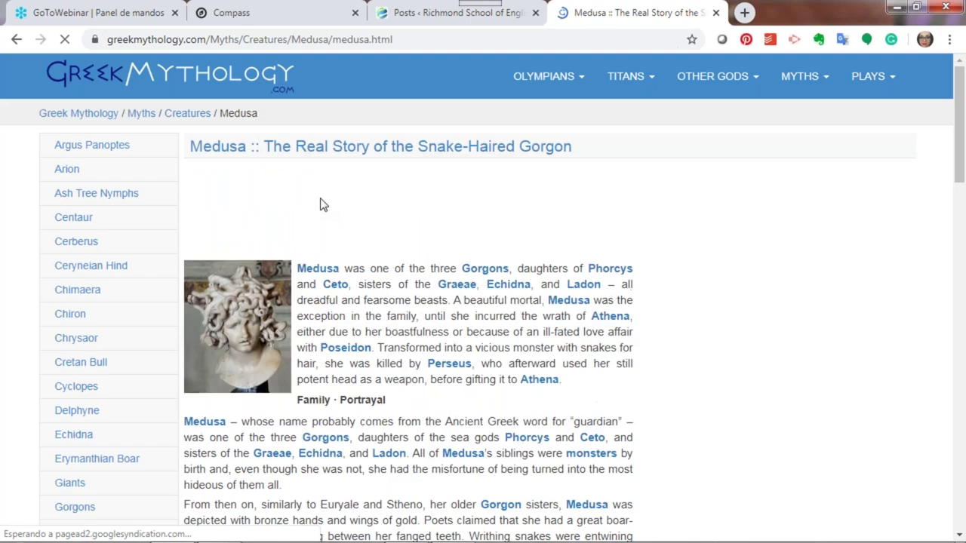
{"action": "scroll", "coordinate": [570, 224], "scroll_direction": "down", "scroll_amount": 7}
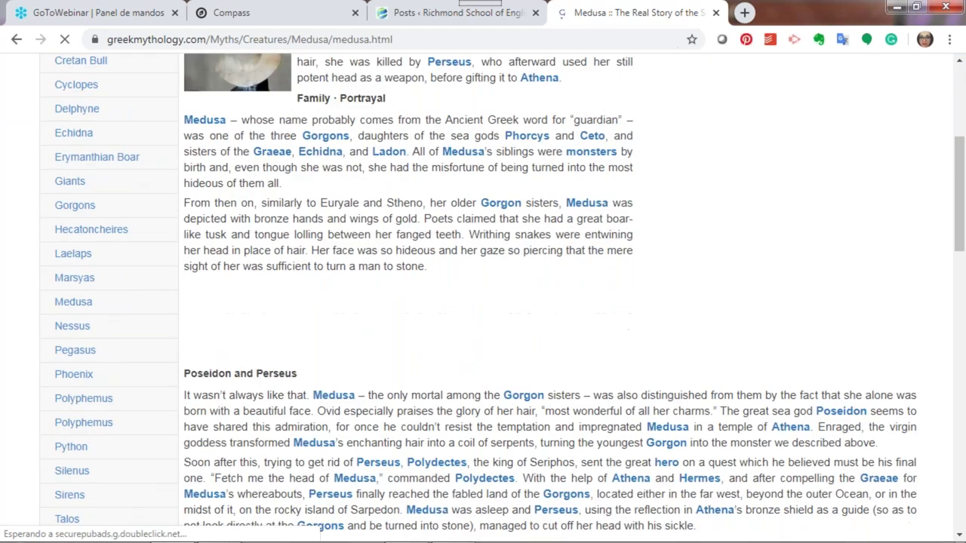
{"action": "scroll", "coordinate": [551, 302], "scroll_direction": "down", "scroll_amount": 5}
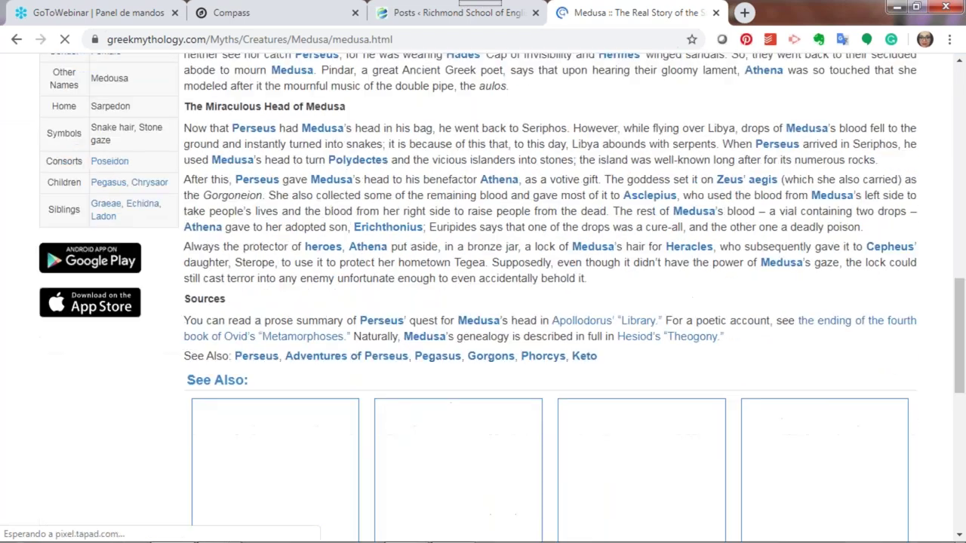
{"action": "scroll", "coordinate": [551, 302], "scroll_direction": "up", "scroll_amount": 5}
{"action": "scroll", "coordinate": [341, 173], "scroll_direction": "up", "scroll_amount": 10}
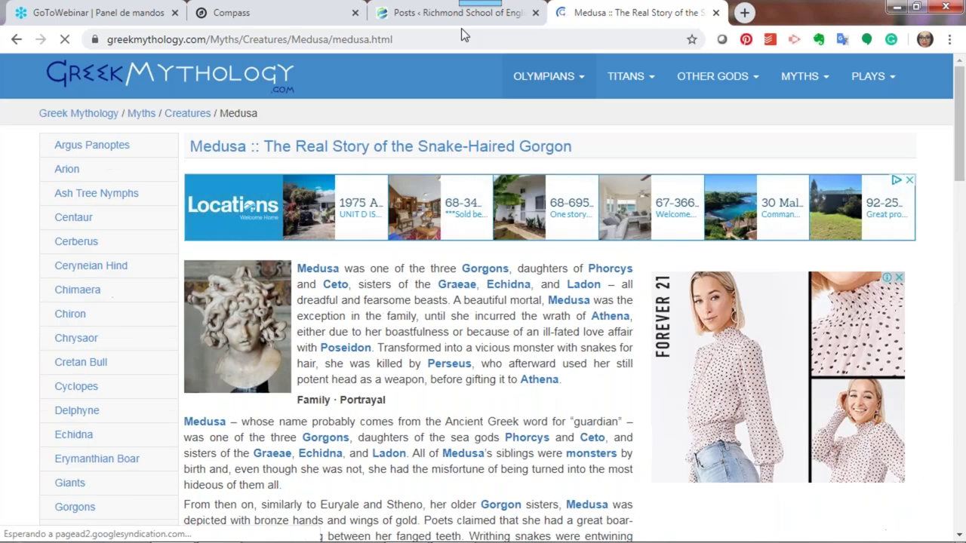
{"action": "key", "text": "alt+Left"}
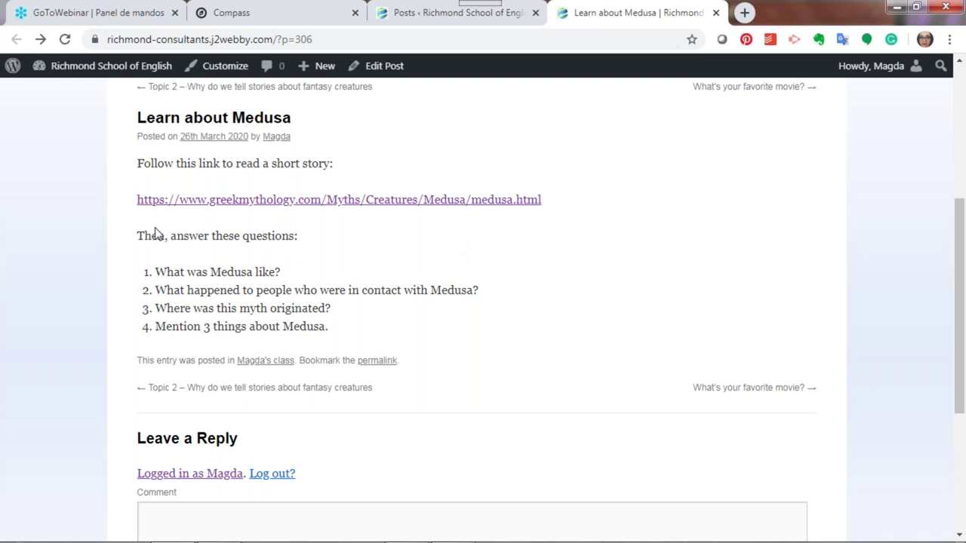
{"action": "scroll", "coordinate": [155, 234], "scroll_direction": "up", "scroll_amount": 4}
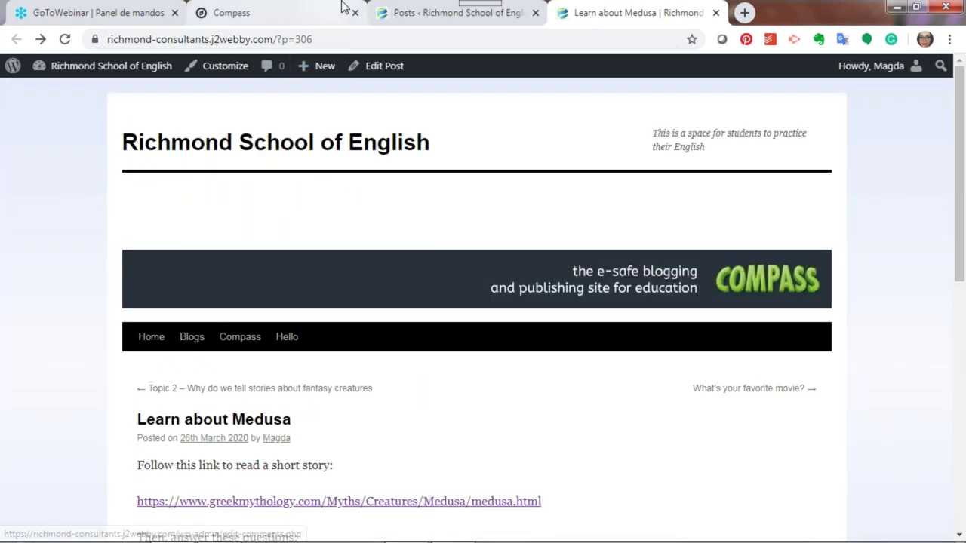
Step: Close the Learn about Medusa tab and the Posts admin tab
{"action": "left_click", "coordinate": [716, 13]}
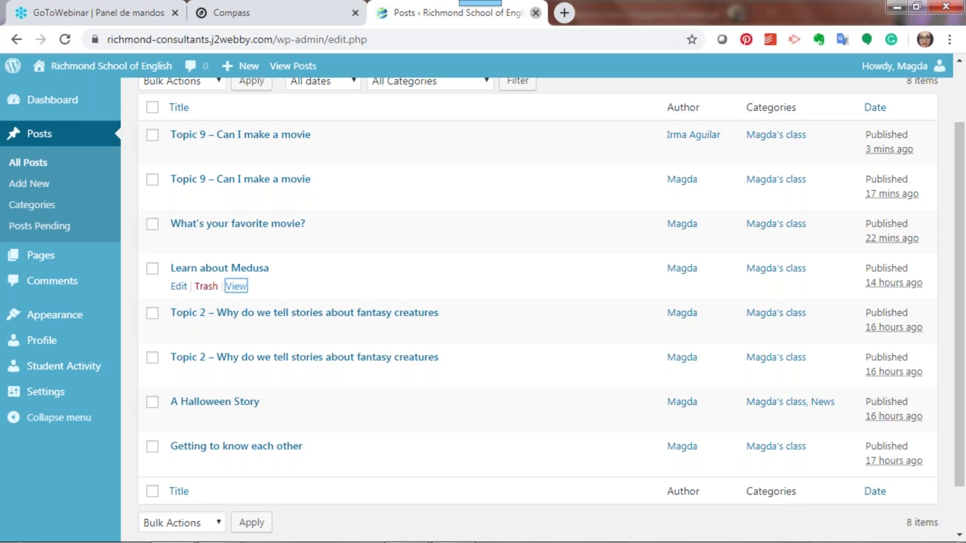
{"action": "left_click", "coordinate": [535, 13]}
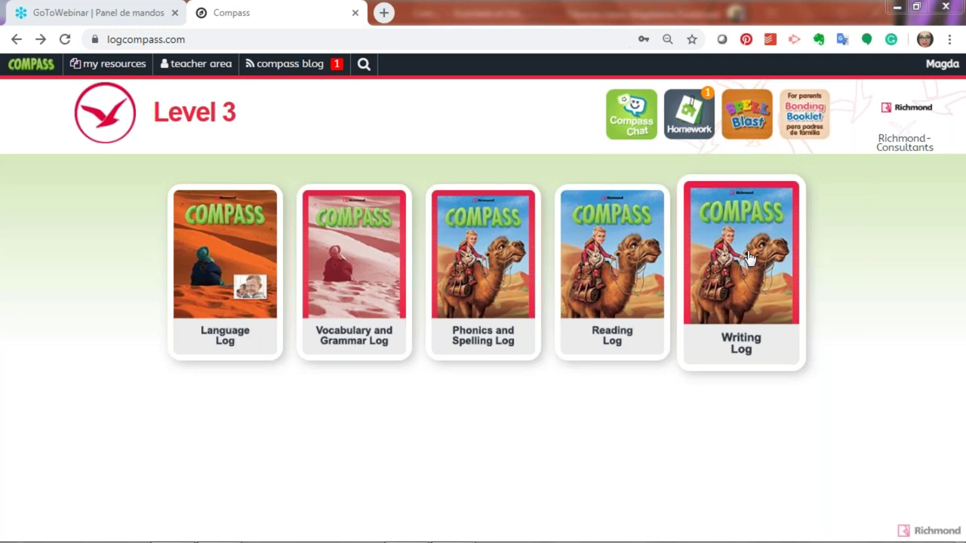
Step: Open the compass blog's All Posts list of eight posts, peek at 'Getting to know each other', then return
{"action": "left_click", "coordinate": [282, 67]}
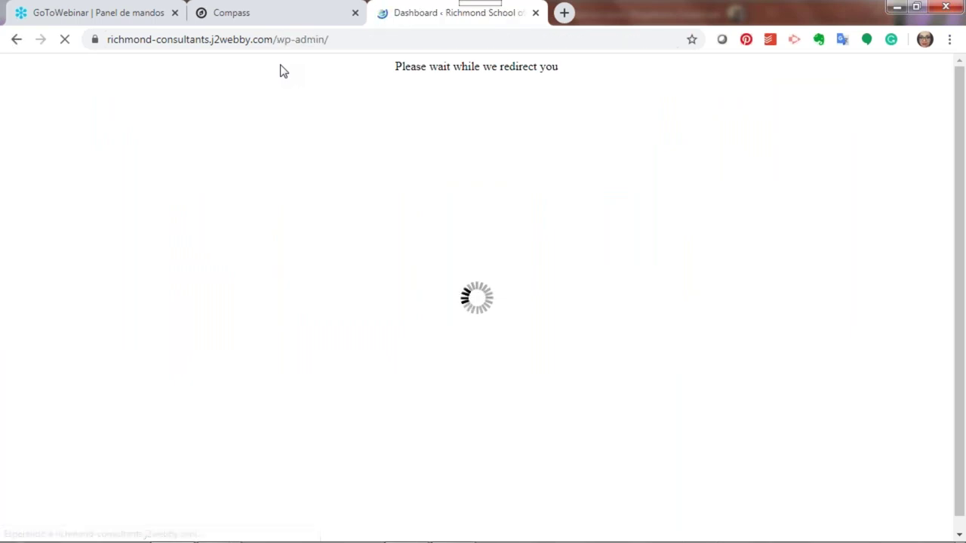
{"action": "scroll", "coordinate": [233, 125], "scroll_direction": "down", "scroll_amount": 1}
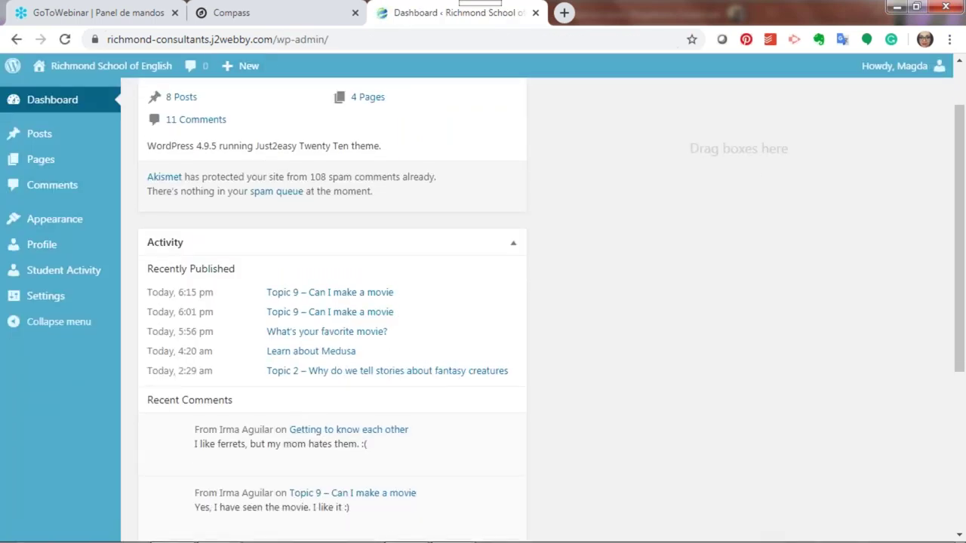
{"action": "scroll", "coordinate": [143, 120], "scroll_direction": "up", "scroll_amount": 1}
{"action": "left_click", "coordinate": [38, 136]}
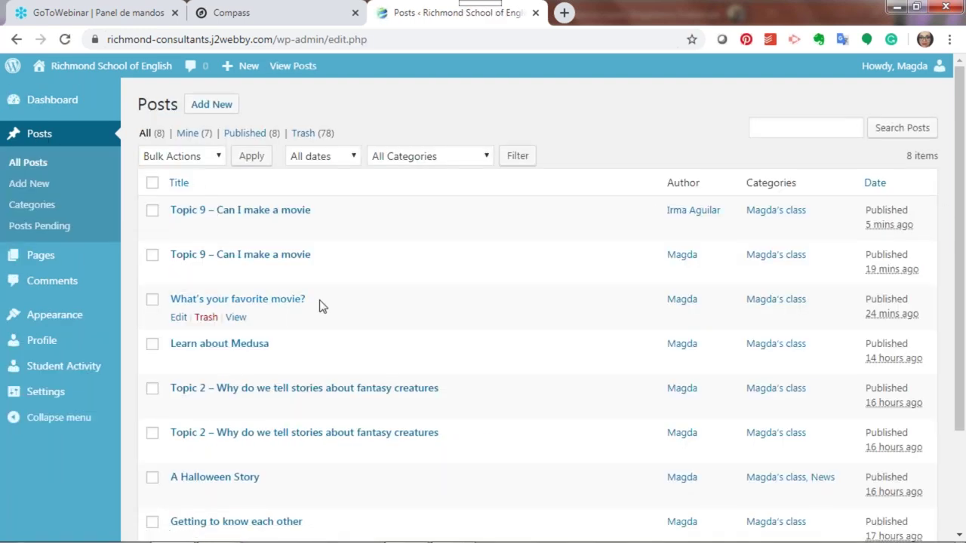
{"action": "scroll", "coordinate": [317, 304], "scroll_direction": "down", "scroll_amount": 3}
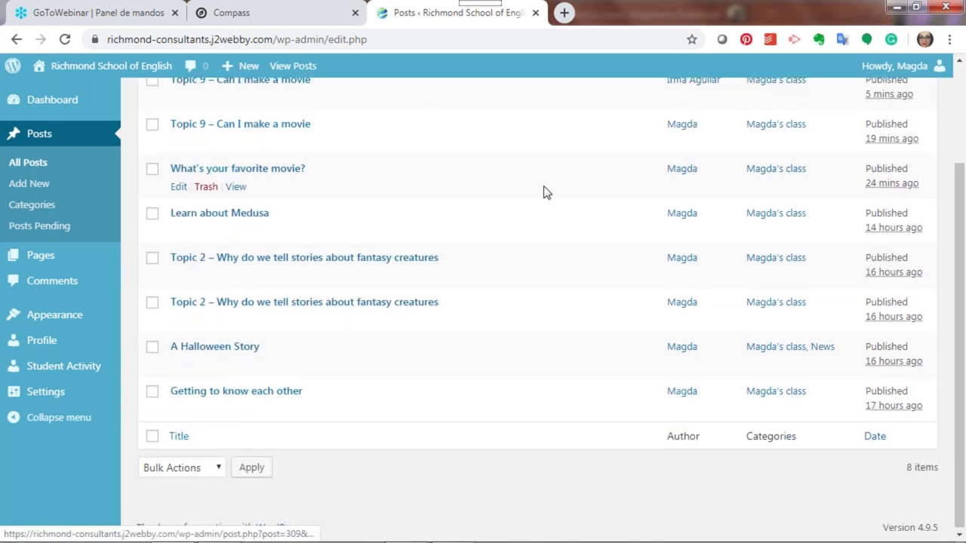
{"action": "scroll", "coordinate": [547, 193], "scroll_direction": "up", "scroll_amount": 3}
{"action": "scroll", "coordinate": [580, 213], "scroll_direction": "down", "scroll_amount": 1}
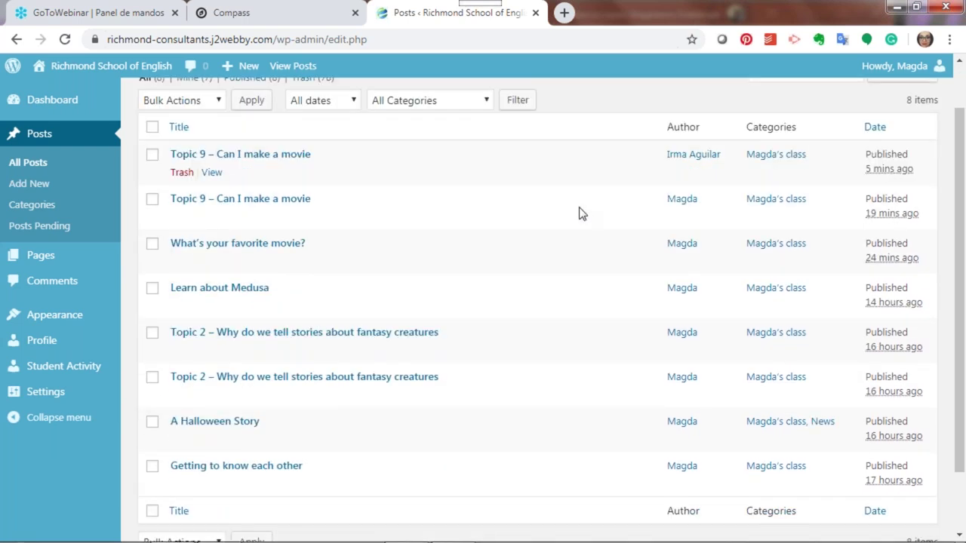
{"action": "scroll", "coordinate": [579, 213], "scroll_direction": "down", "scroll_amount": 1}
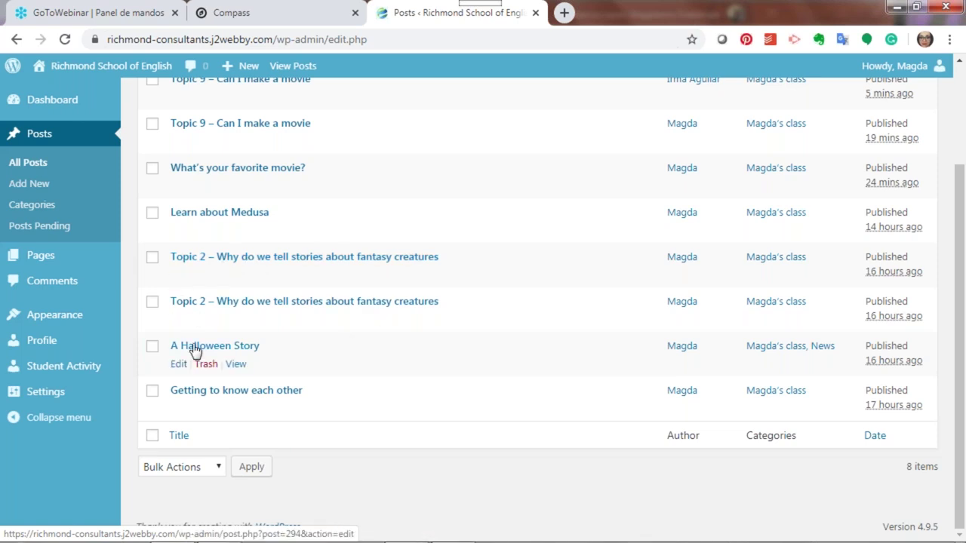
{"action": "left_click", "coordinate": [190, 392]}
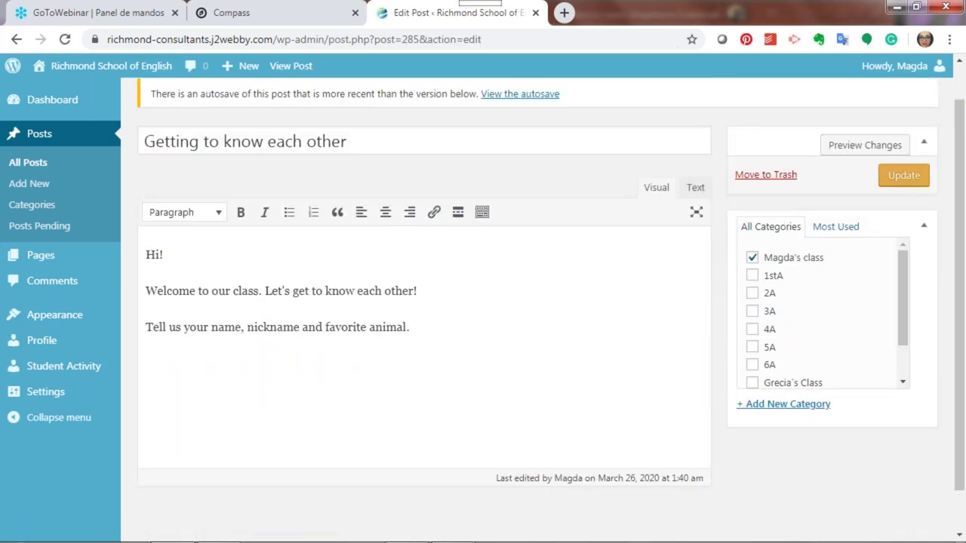
{"action": "left_click", "coordinate": [15, 41]}
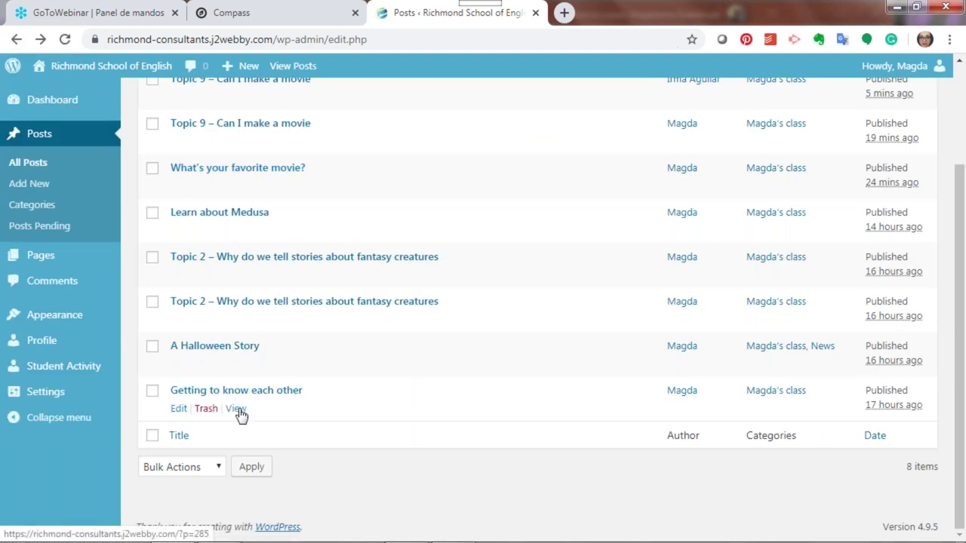
{"action": "left_click", "coordinate": [237, 410]}
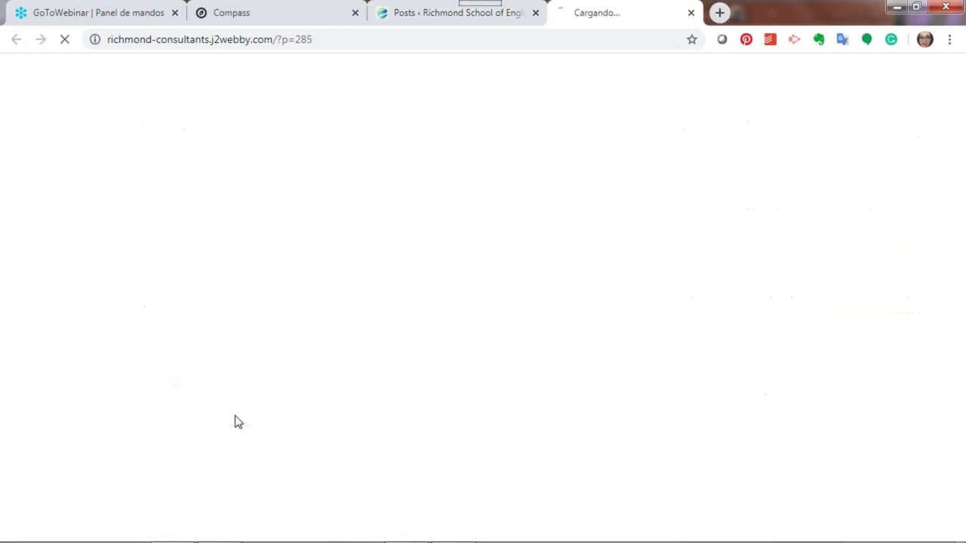
{"action": "scroll", "coordinate": [380, 256], "scroll_direction": "down", "scroll_amount": 4}
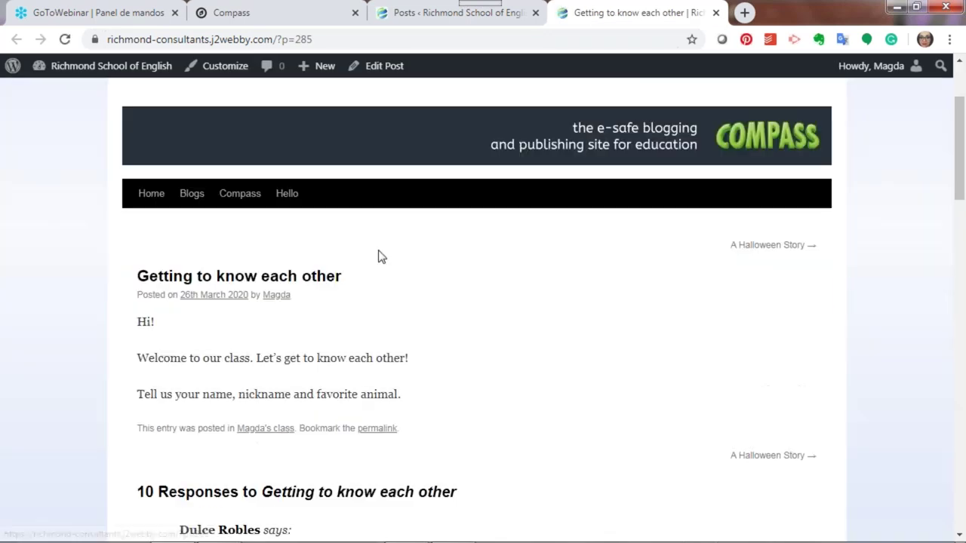
{"action": "scroll", "coordinate": [337, 189], "scroll_direction": "down", "scroll_amount": 2}
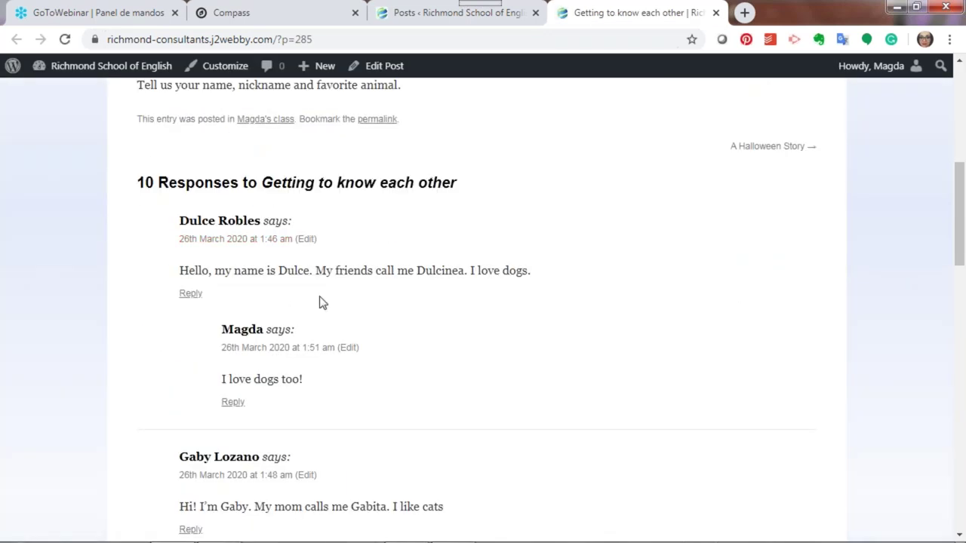
{"action": "scroll", "coordinate": [315, 301], "scroll_direction": "down", "scroll_amount": 5}
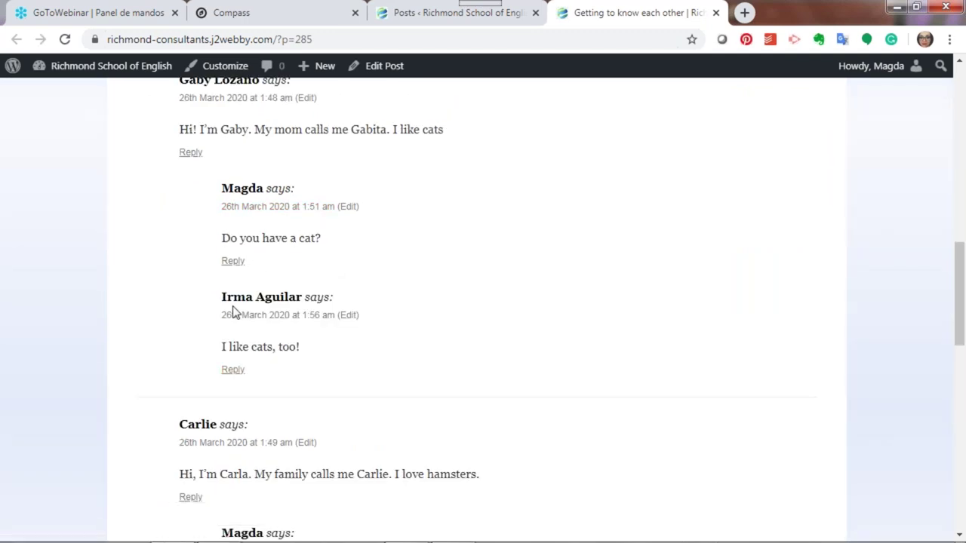
{"action": "scroll", "coordinate": [258, 343], "scroll_direction": "down", "scroll_amount": 4}
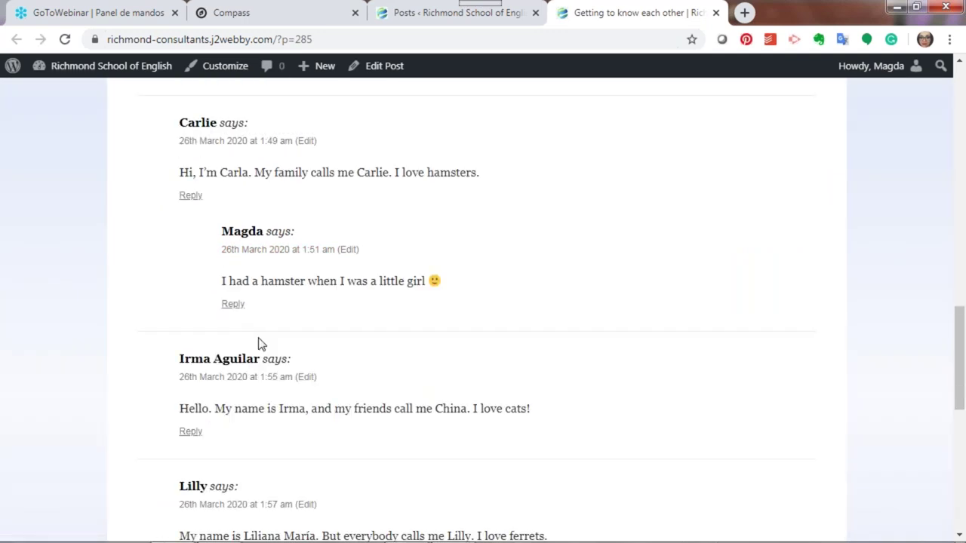
{"action": "scroll", "coordinate": [258, 343], "scroll_direction": "down", "scroll_amount": 7}
{"action": "scroll", "coordinate": [317, 197], "scroll_direction": "up", "scroll_amount": 1}
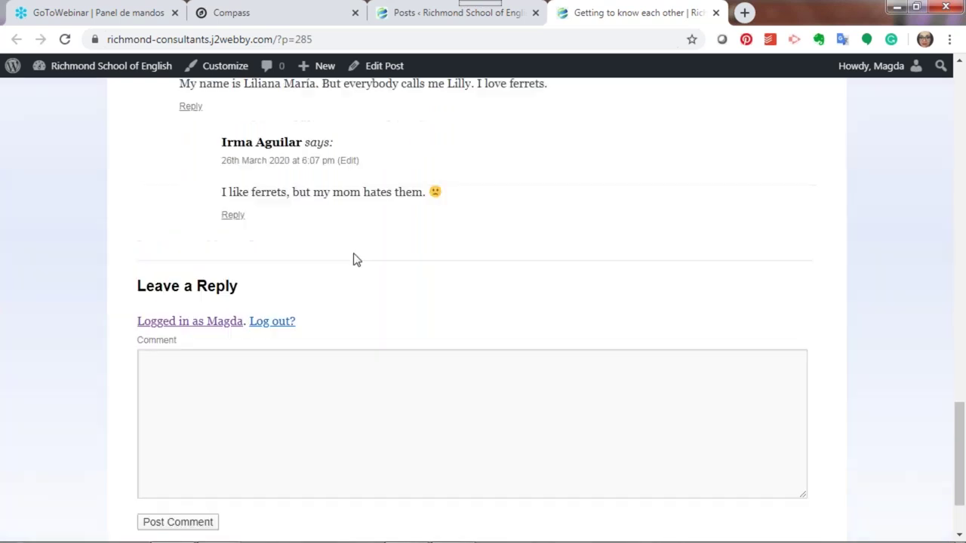
{"action": "scroll", "coordinate": [355, 260], "scroll_direction": "up", "scroll_amount": 3}
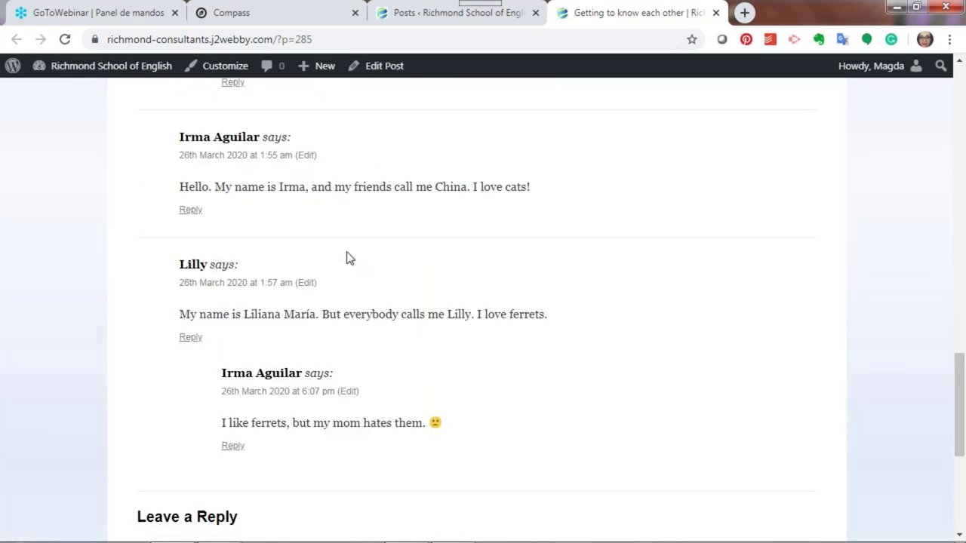
{"action": "scroll", "coordinate": [340, 242], "scroll_direction": "up", "scroll_amount": 8}
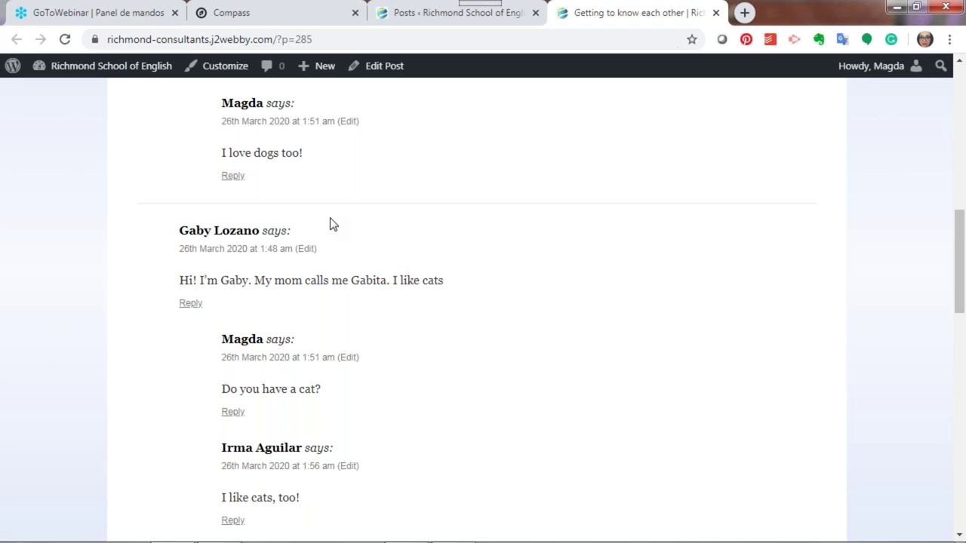
{"action": "scroll", "coordinate": [330, 224], "scroll_direction": "up", "scroll_amount": 2}
{"action": "scroll", "coordinate": [338, 326], "scroll_direction": "down", "scroll_amount": 1}
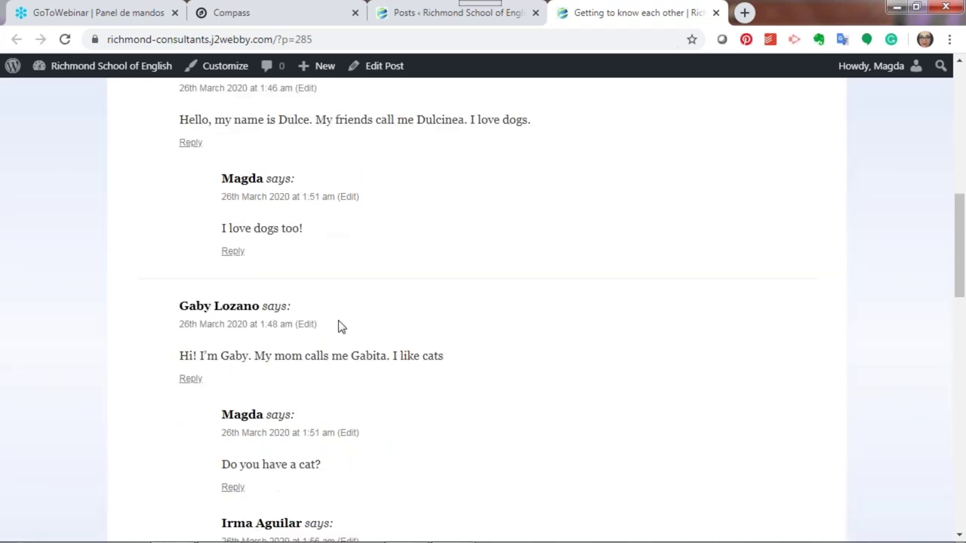
{"action": "scroll", "coordinate": [378, 340], "scroll_direction": "up", "scroll_amount": 15}
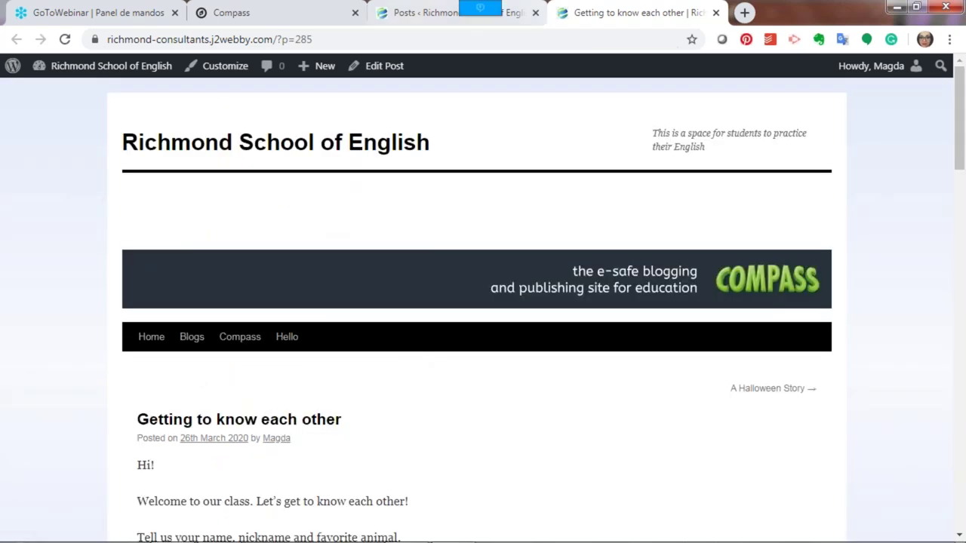
{"action": "left_click", "coordinate": [716, 12]}
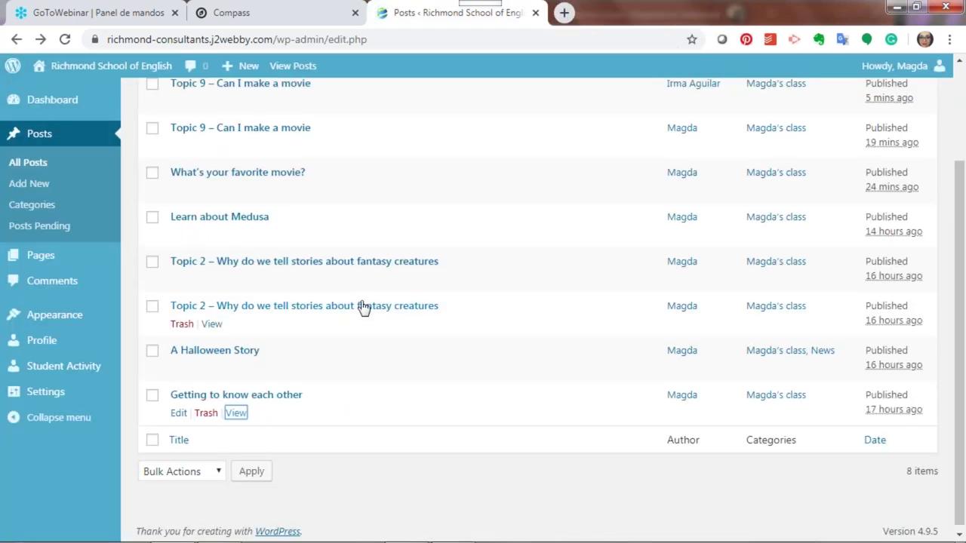
Step: Filter the posts list to Mine, then to Published
{"action": "scroll", "coordinate": [363, 306], "scroll_direction": "up", "scroll_amount": 2}
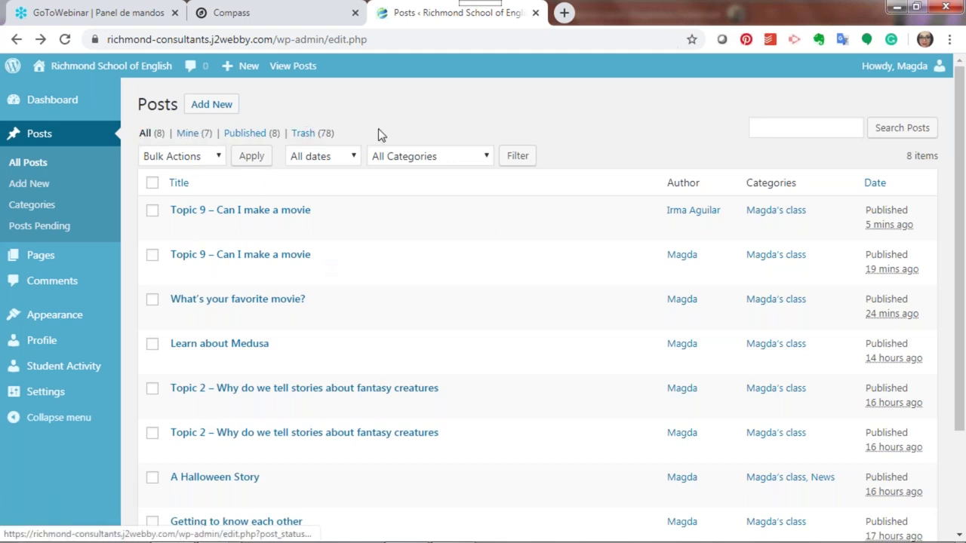
{"action": "left_click", "coordinate": [187, 133]}
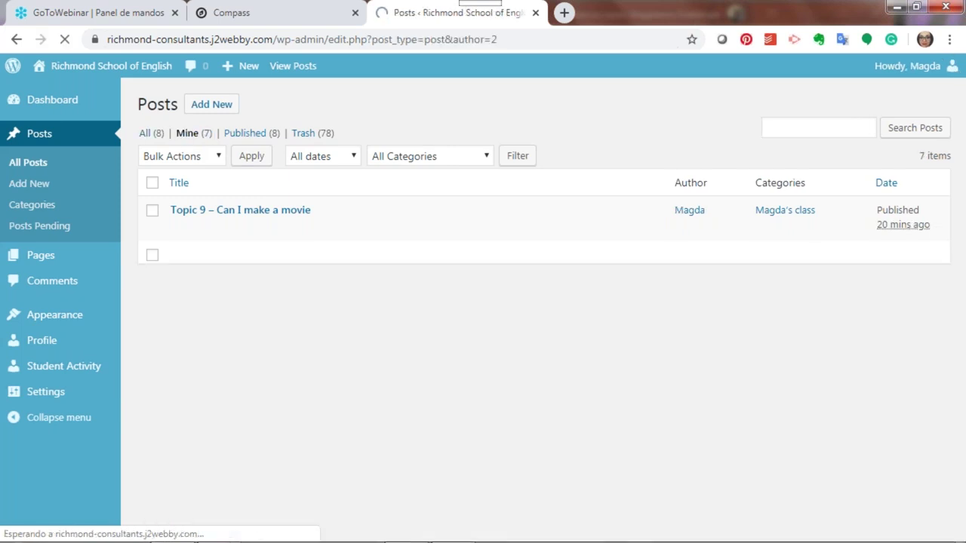
{"action": "scroll", "coordinate": [253, 187], "scroll_direction": "down", "scroll_amount": 1}
{"action": "scroll", "coordinate": [253, 186], "scroll_direction": "up", "scroll_amount": 1}
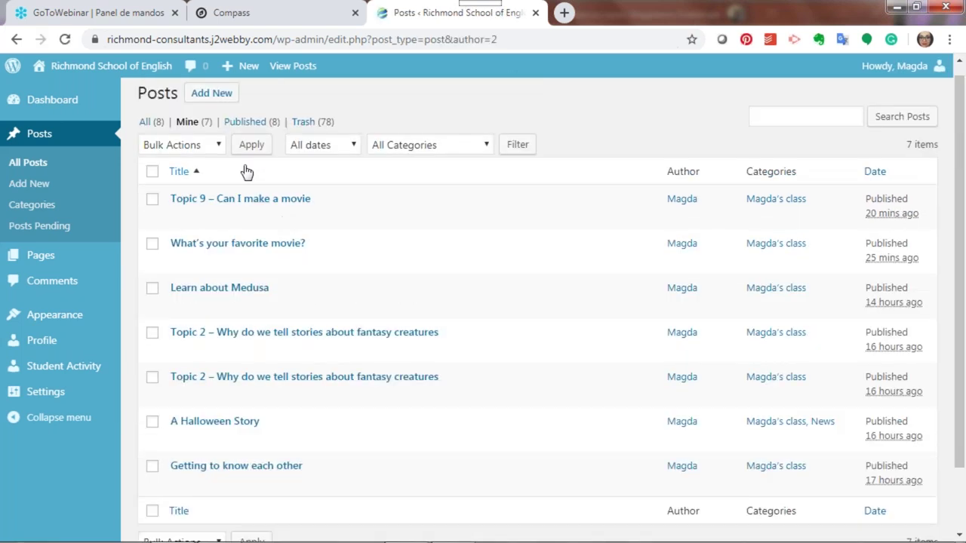
{"action": "left_click", "coordinate": [247, 128]}
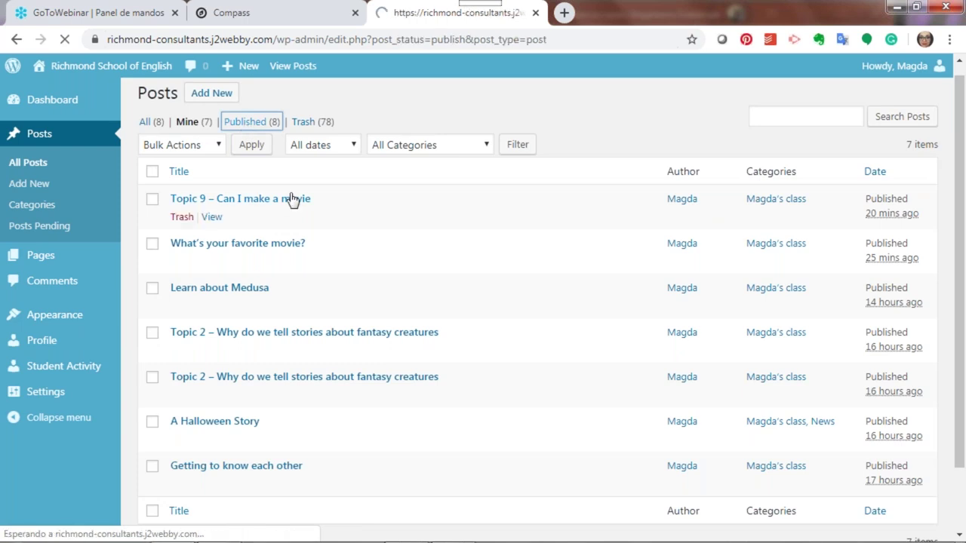
{"action": "scroll", "coordinate": [323, 244], "scroll_direction": "down", "scroll_amount": 2}
{"action": "scroll", "coordinate": [323, 244], "scroll_direction": "up", "scroll_amount": 2}
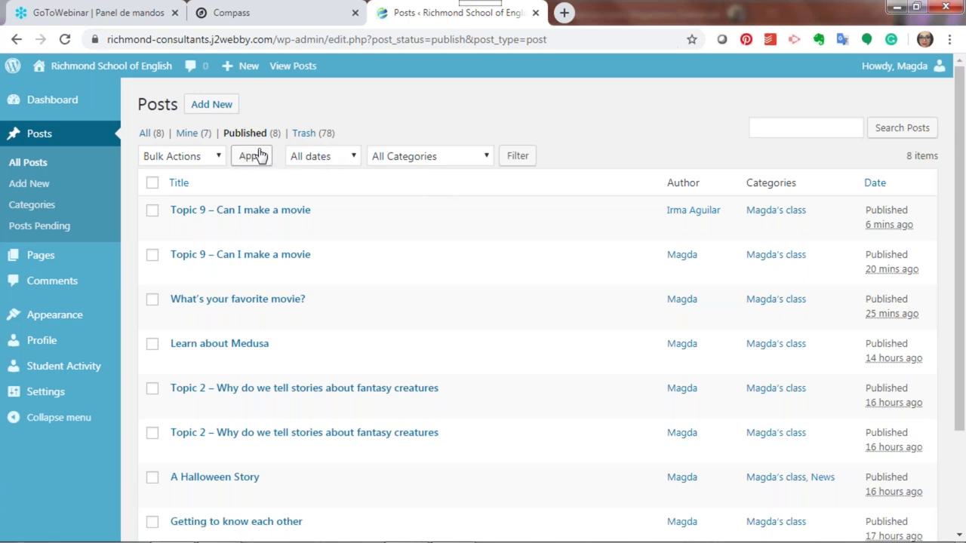
Step: Open the Trash and restore 'Topic 5 – Do words have power'
{"action": "left_click", "coordinate": [305, 137]}
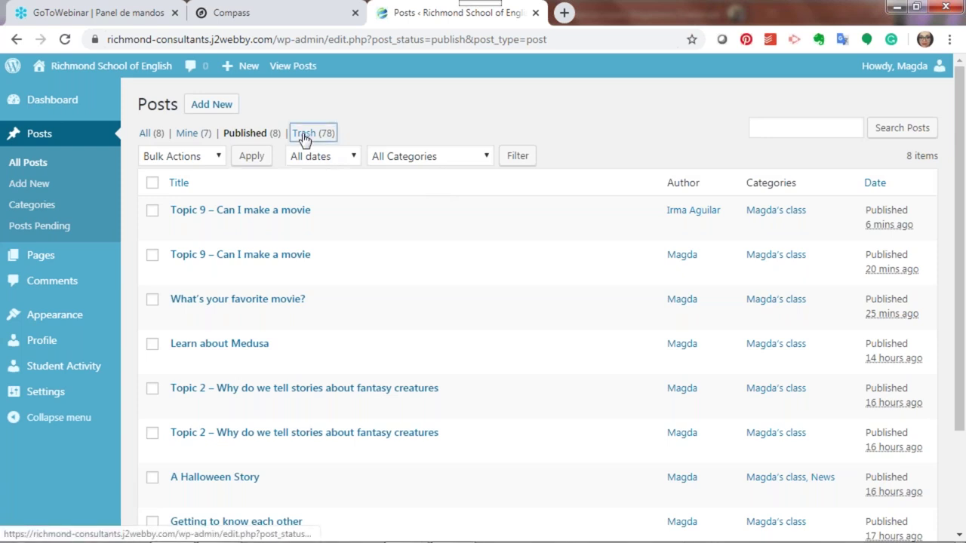
{"action": "scroll", "coordinate": [312, 134], "scroll_direction": "down", "scroll_amount": 4}
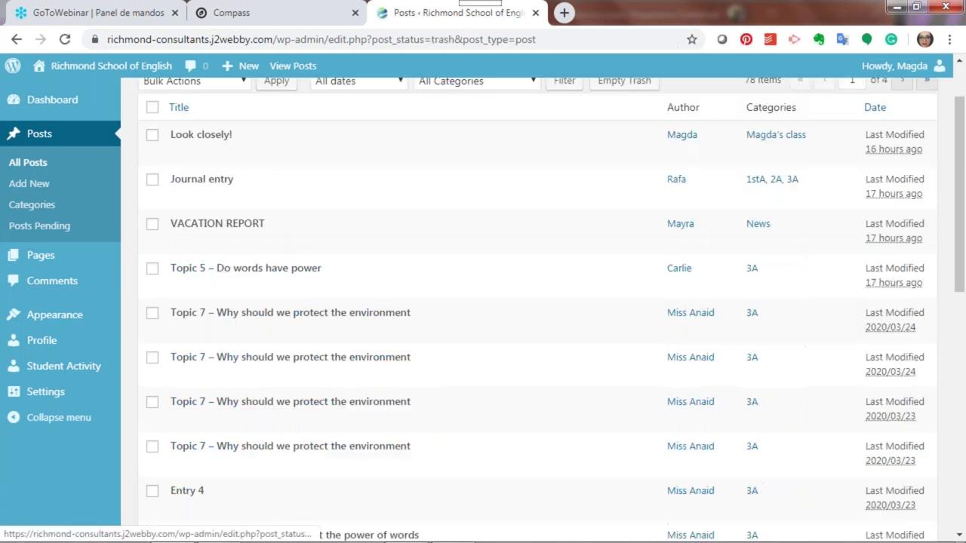
{"action": "scroll", "coordinate": [287, 274], "scroll_direction": "down", "scroll_amount": 3}
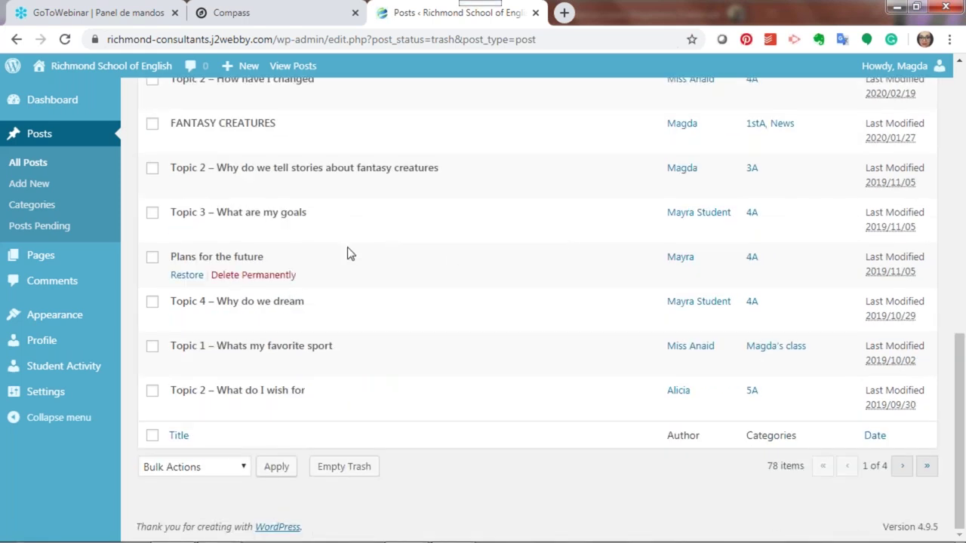
{"action": "scroll", "coordinate": [350, 254], "scroll_direction": "up", "scroll_amount": 1}
{"action": "scroll", "coordinate": [349, 255], "scroll_direction": "up", "scroll_amount": 7}
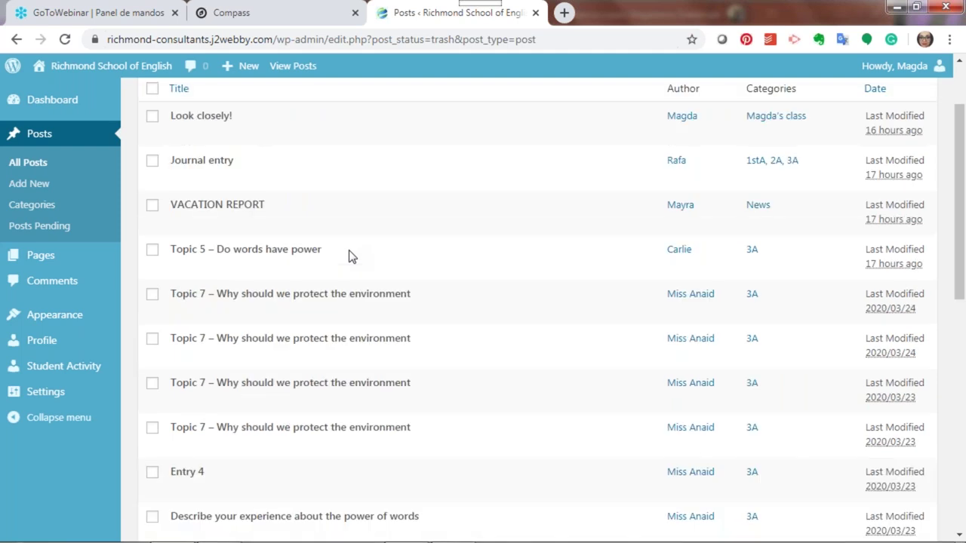
{"action": "scroll", "coordinate": [350, 257], "scroll_direction": "up", "scroll_amount": 1}
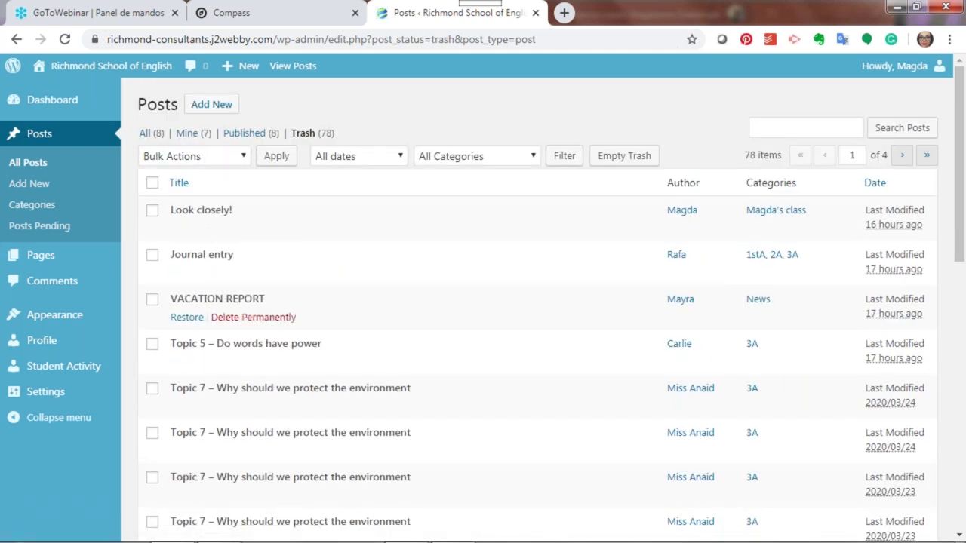
{"action": "scroll", "coordinate": [317, 289], "scroll_direction": "down", "scroll_amount": 2}
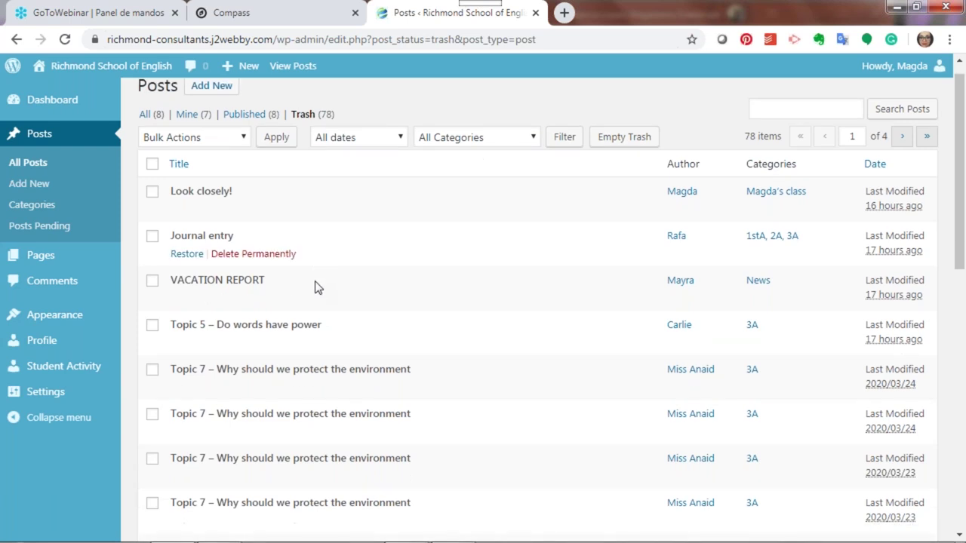
{"action": "left_click", "coordinate": [187, 214]}
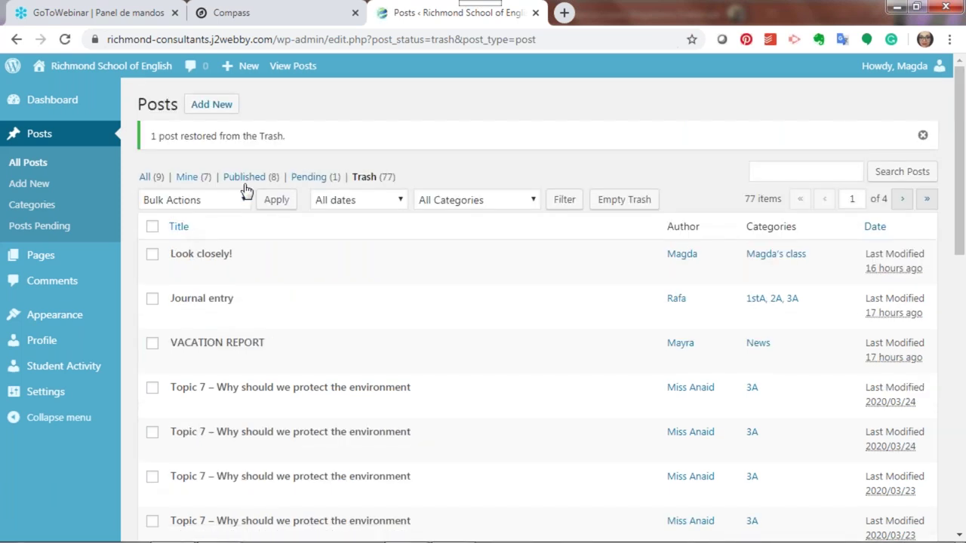
Step: Show the 8 published posts, led by two 'Topic 9 – Can I make a movie' entries
{"action": "left_click", "coordinate": [244, 177]}
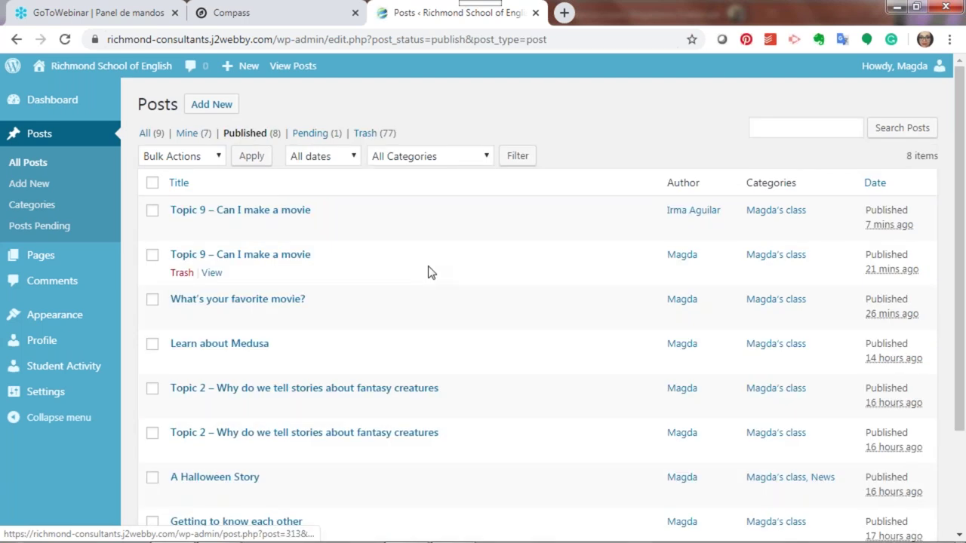
{"action": "scroll", "coordinate": [428, 272], "scroll_direction": "down", "scroll_amount": 3}
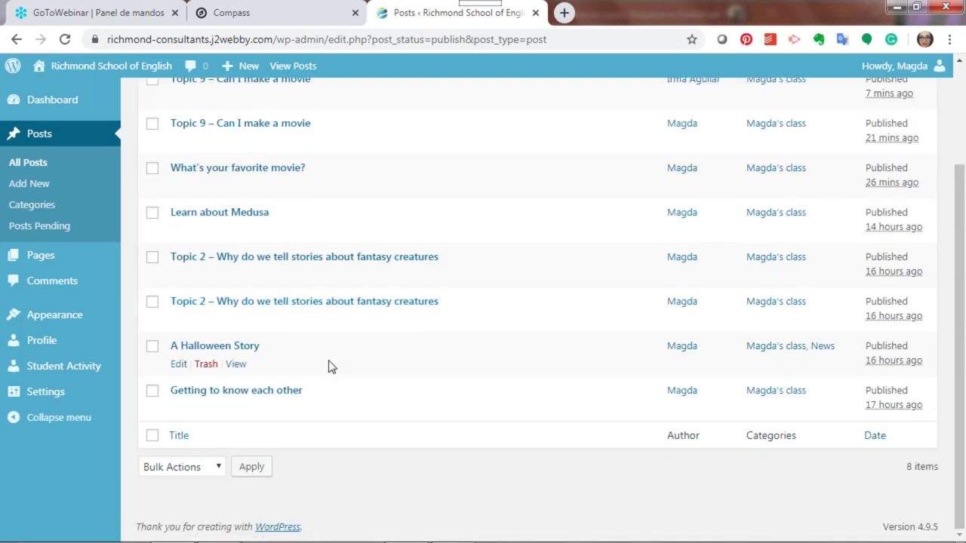
{"action": "scroll", "coordinate": [328, 367], "scroll_direction": "up", "scroll_amount": 3}
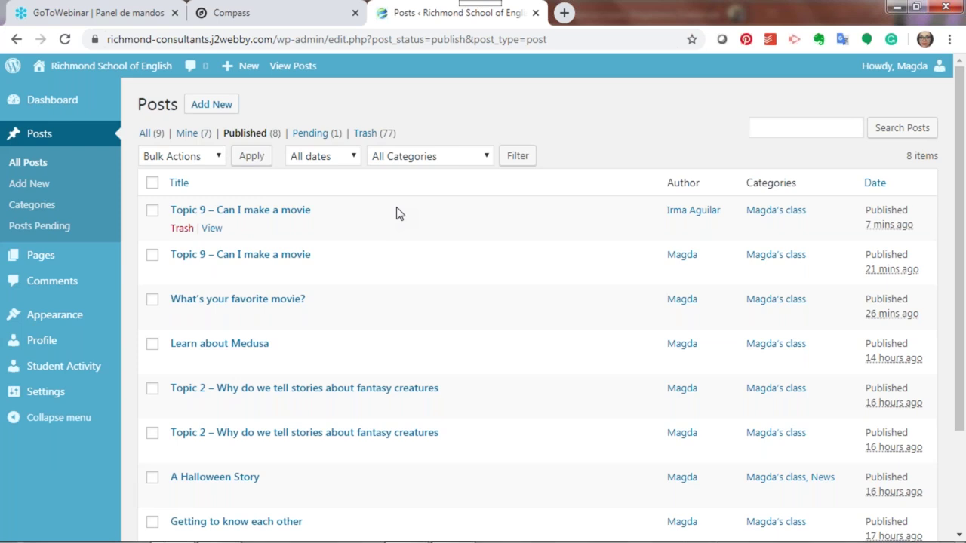
Step: From the Compass tab, open the Level 3 Writing Log and its Topic 7 book at pages 56–57
{"action": "left_click", "coordinate": [298, 9]}
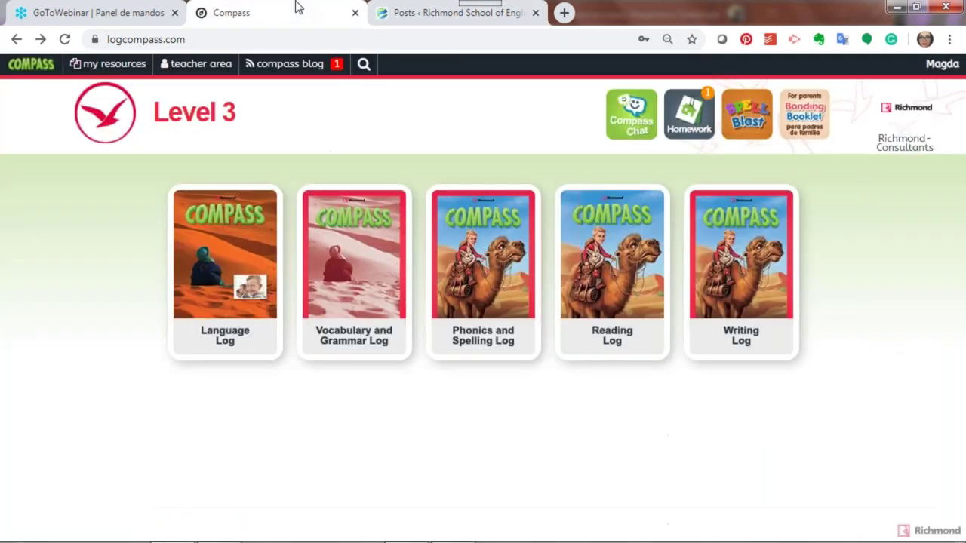
{"action": "mouse_move", "coordinate": [629, 539]}
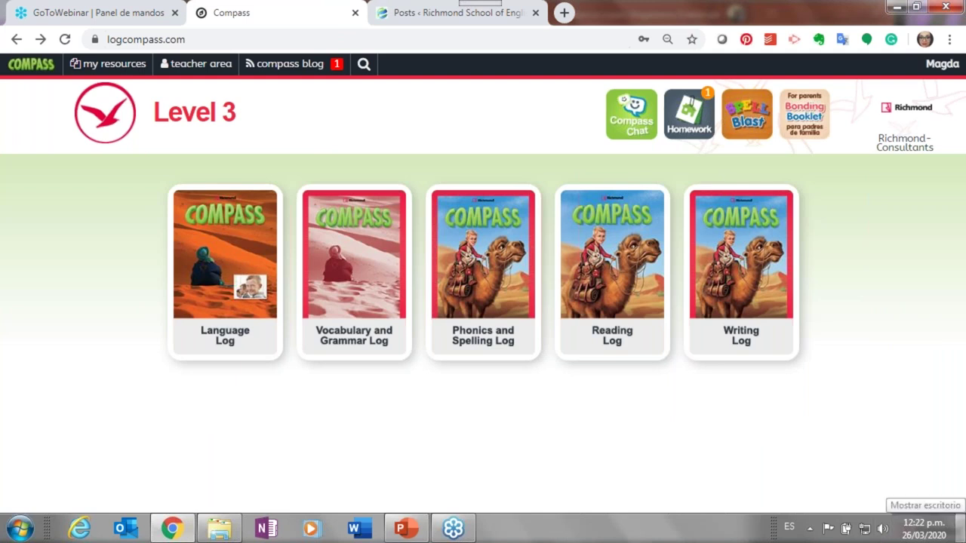
{"action": "left_click", "coordinate": [962, 528]}
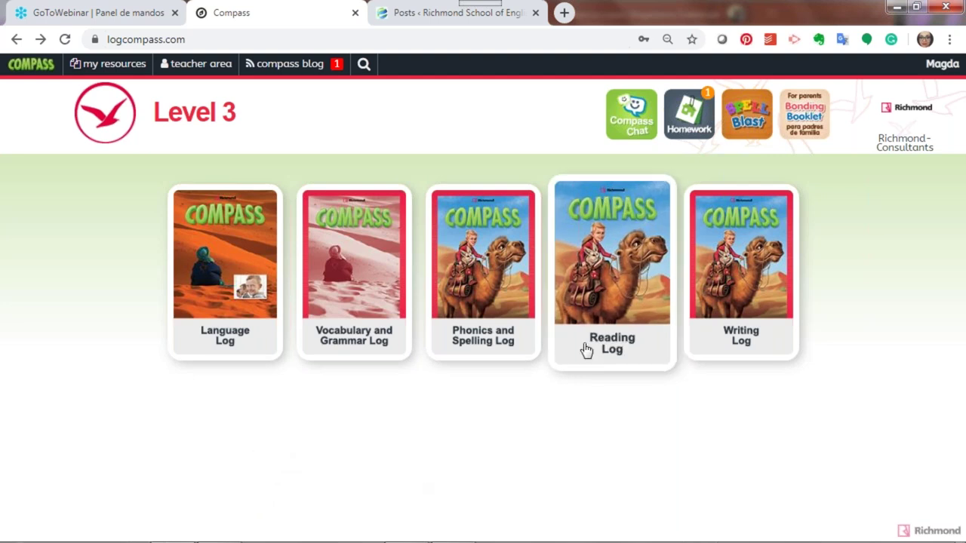
{"action": "left_click", "coordinate": [725, 271]}
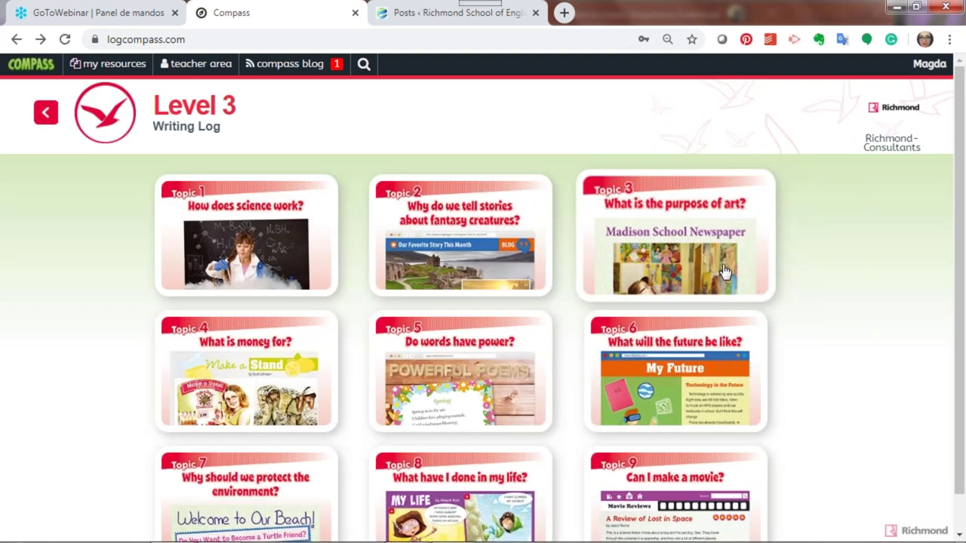
{"action": "scroll", "coordinate": [725, 272], "scroll_direction": "down", "scroll_amount": 1}
{"action": "left_click", "coordinate": [309, 434]}
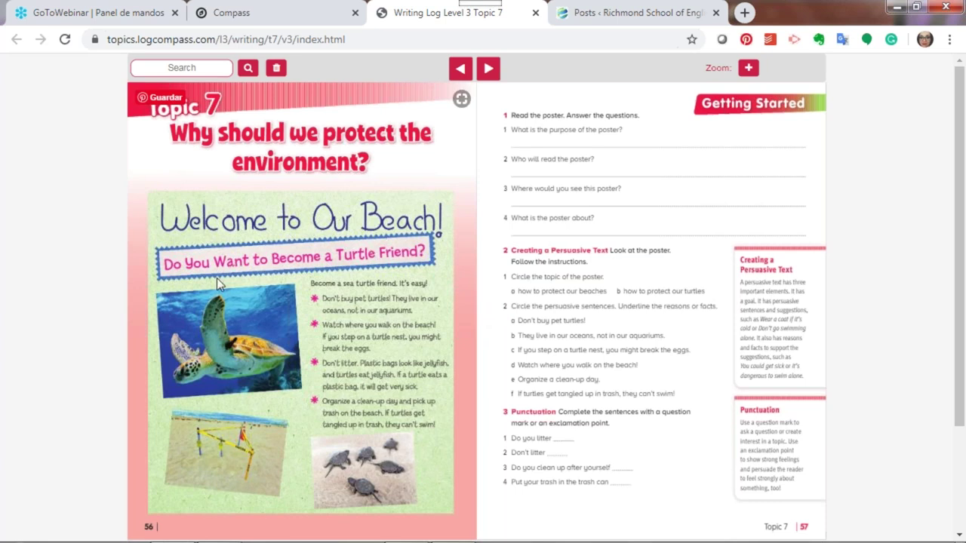
Step: Page through Topic 7 to My Poster, then close the WordPress Posts tab and the book tab
{"action": "scroll", "coordinate": [216, 277], "scroll_direction": "down", "scroll_amount": 2}
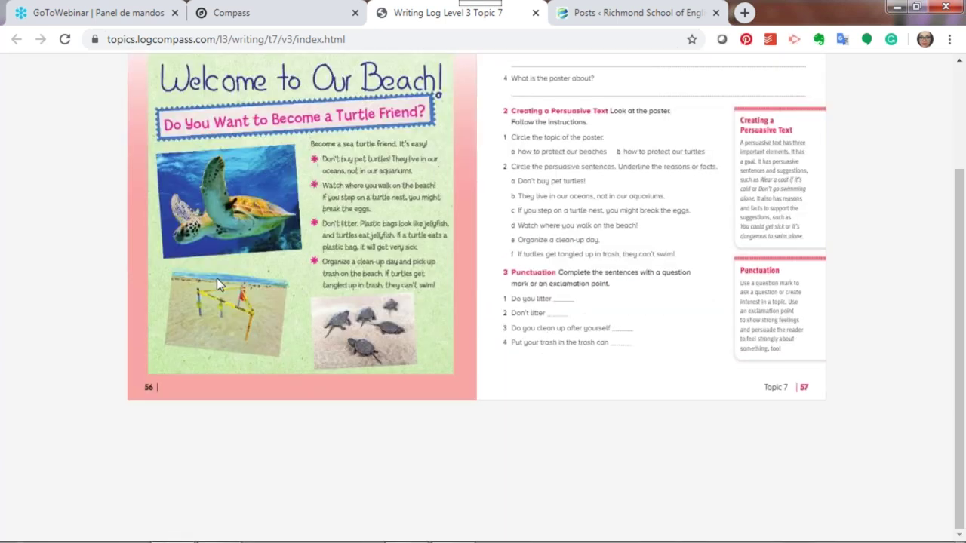
{"action": "scroll", "coordinate": [217, 278], "scroll_direction": "up", "scroll_amount": 2}
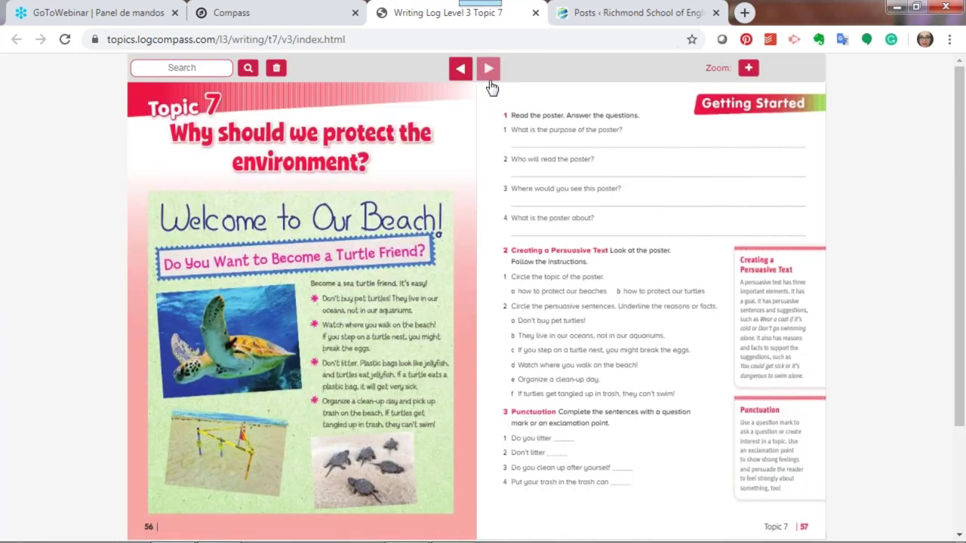
{"action": "left_click", "coordinate": [489, 71]}
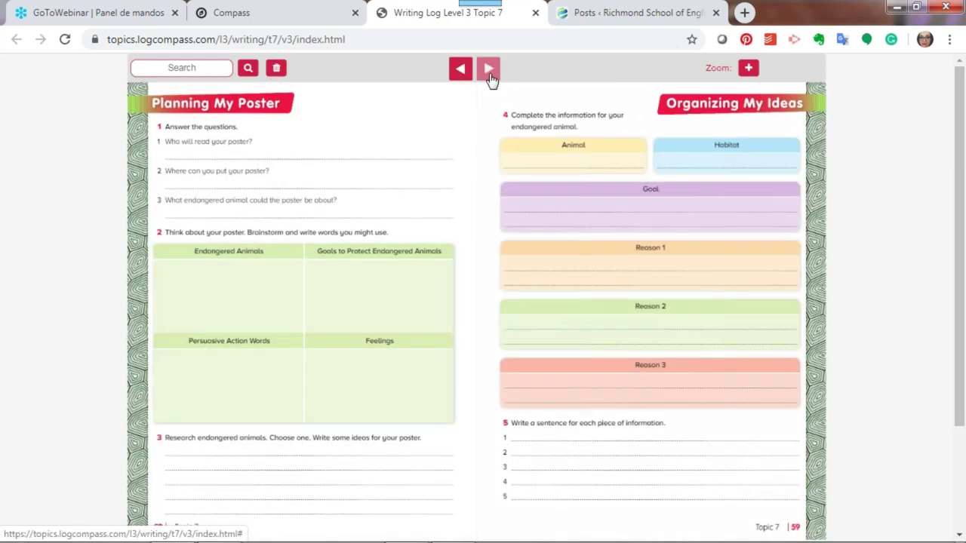
{"action": "left_click", "coordinate": [489, 70]}
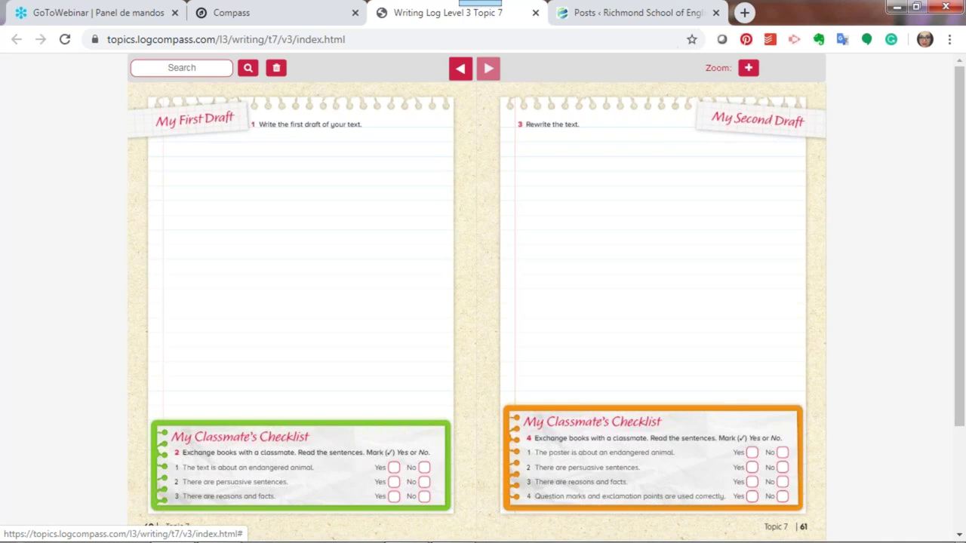
{"action": "left_click", "coordinate": [489, 68]}
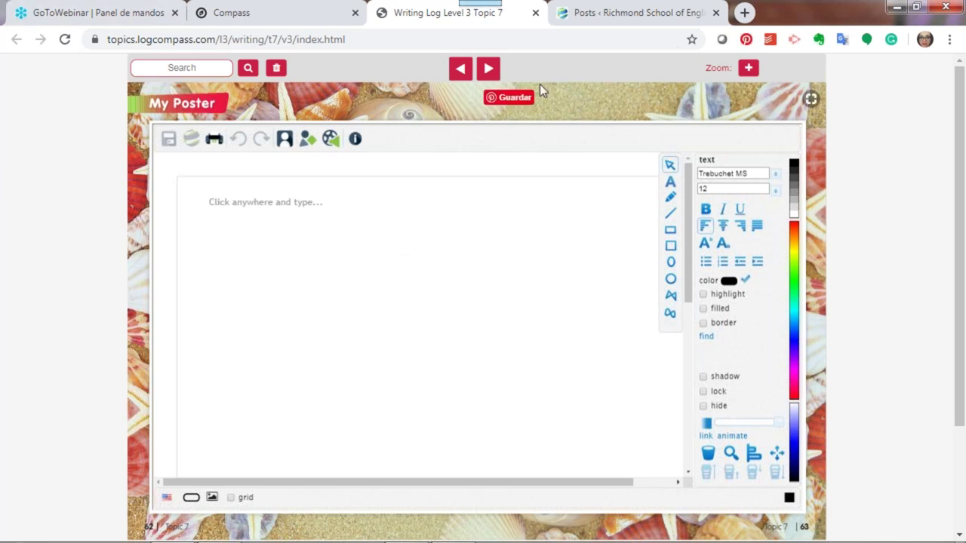
{"action": "left_click", "coordinate": [662, 11]}
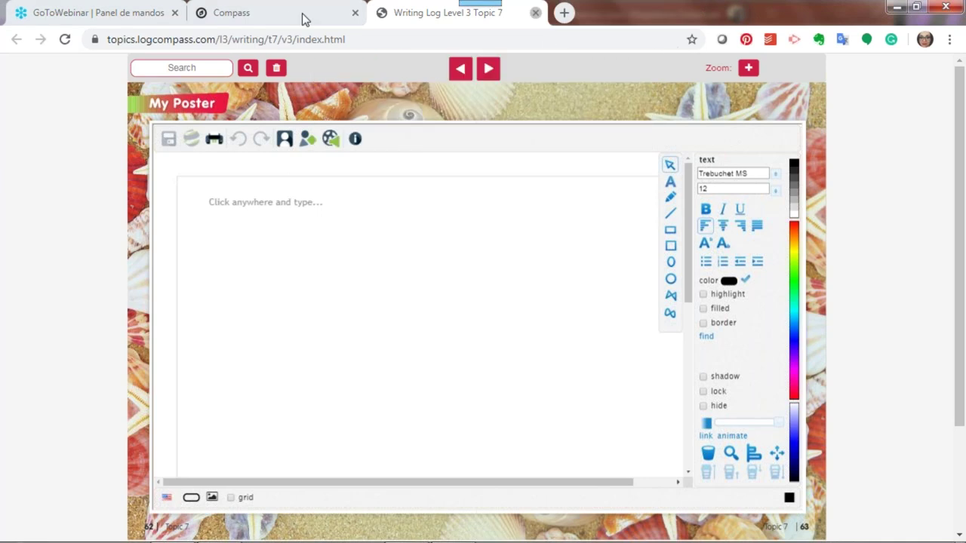
{"action": "key", "text": "ctrl+w"}
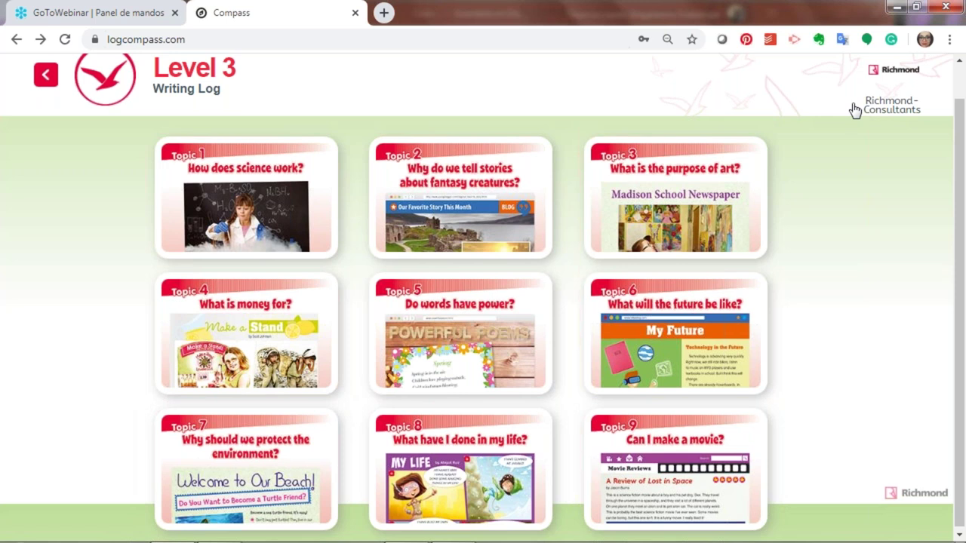
Step: Sign out of the teacher account and sign in with a student's user name and password
{"action": "scroll", "coordinate": [861, 115], "scroll_direction": "up", "scroll_amount": 1}
{"action": "left_click", "coordinate": [872, 123]}
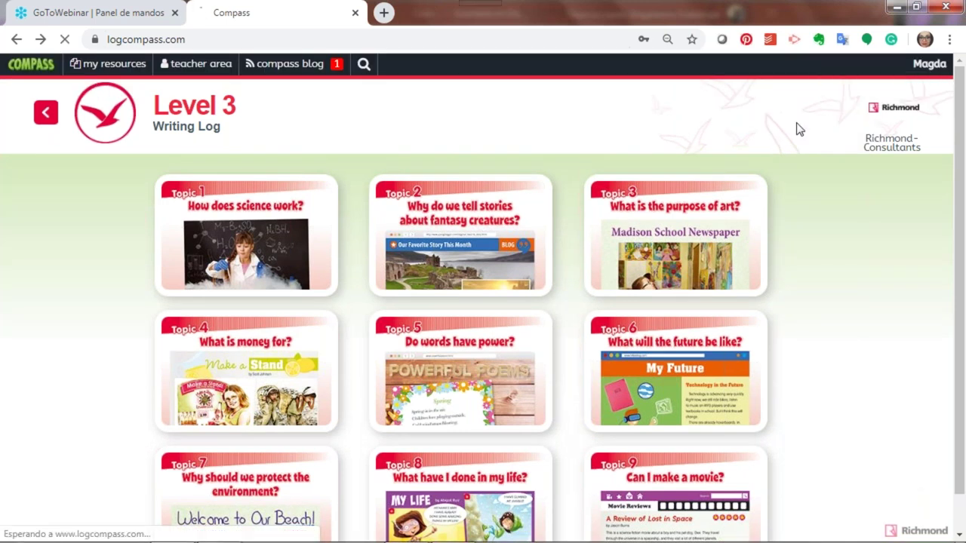
{"action": "left_click", "coordinate": [408, 295]}
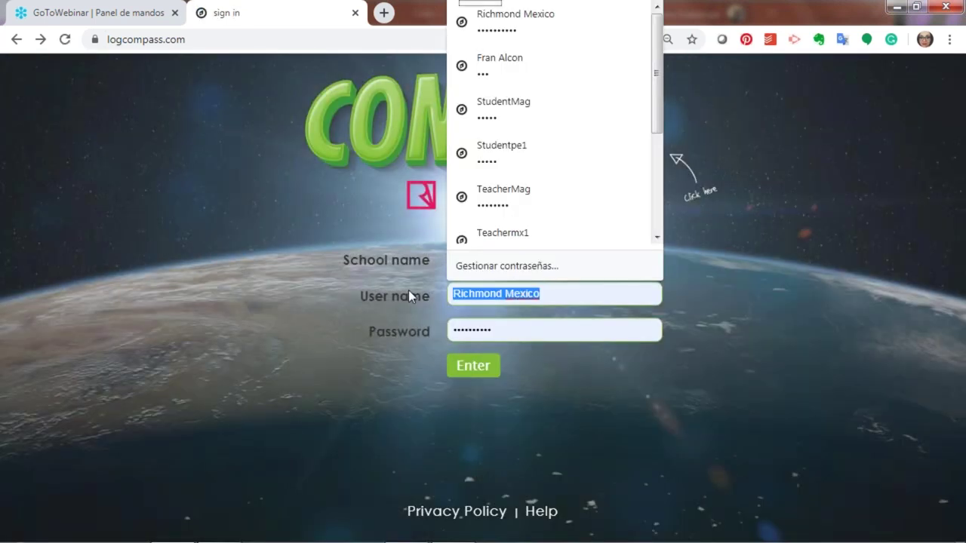
{"action": "type", "text": "stude"}
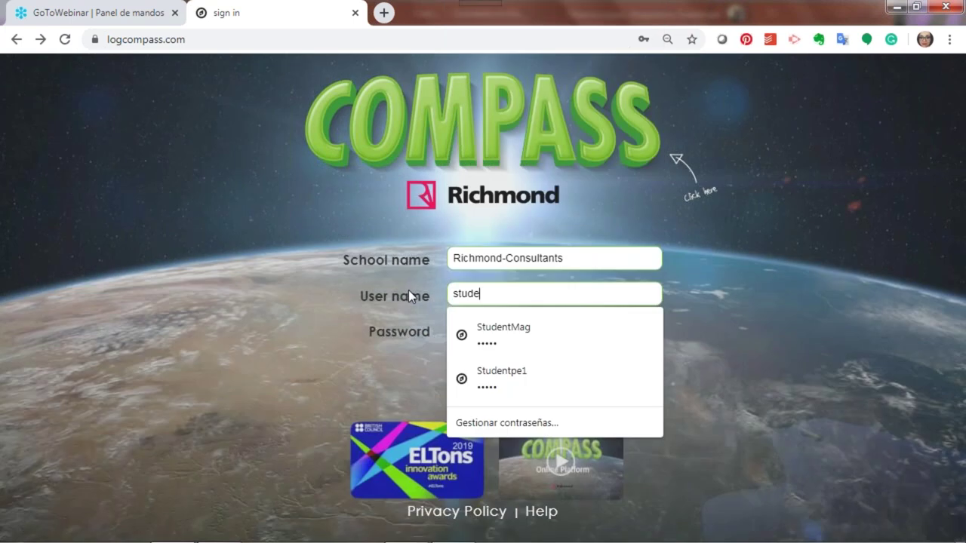
{"action": "type", "text": "nt"}
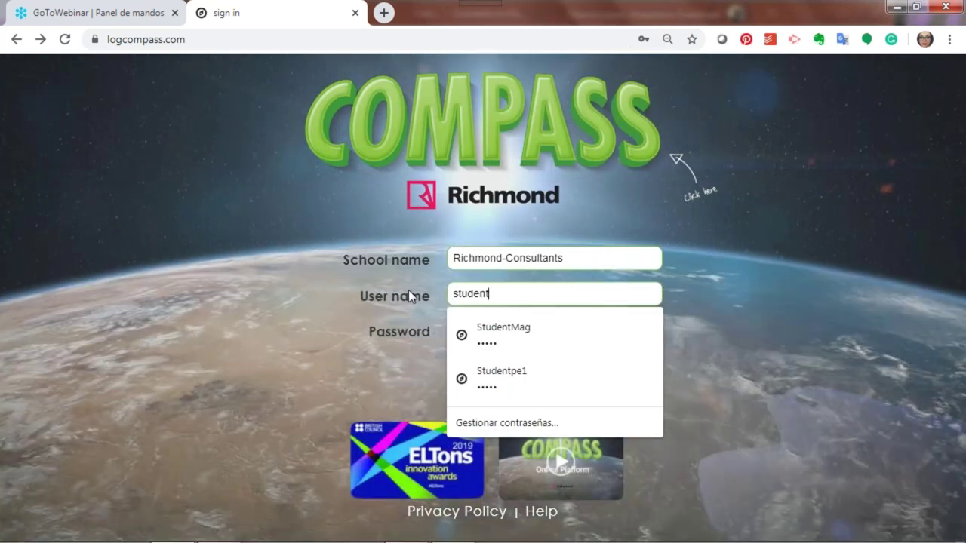
{"action": "left_click", "coordinate": [404, 330]}
{"action": "type", "text": "•••••"}
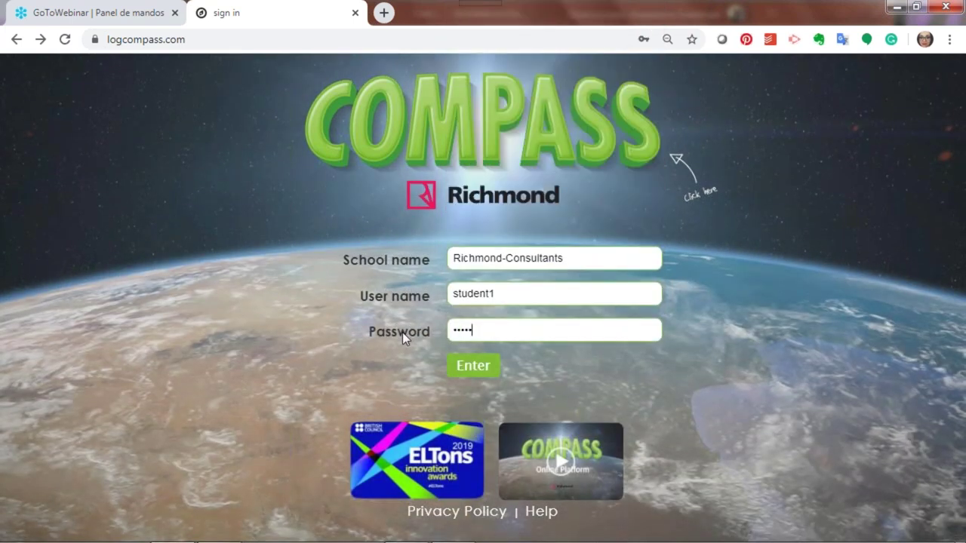
{"action": "key", "text": "BackSpace"}
{"action": "key", "text": "BackSpace"}
{"action": "key", "text": "BackSpace"}
{"action": "key", "text": "BackSpace"}
{"action": "key", "text": "BackSpace"}
{"action": "type", "text": "••••••"}
{"action": "key", "text": "Return"}
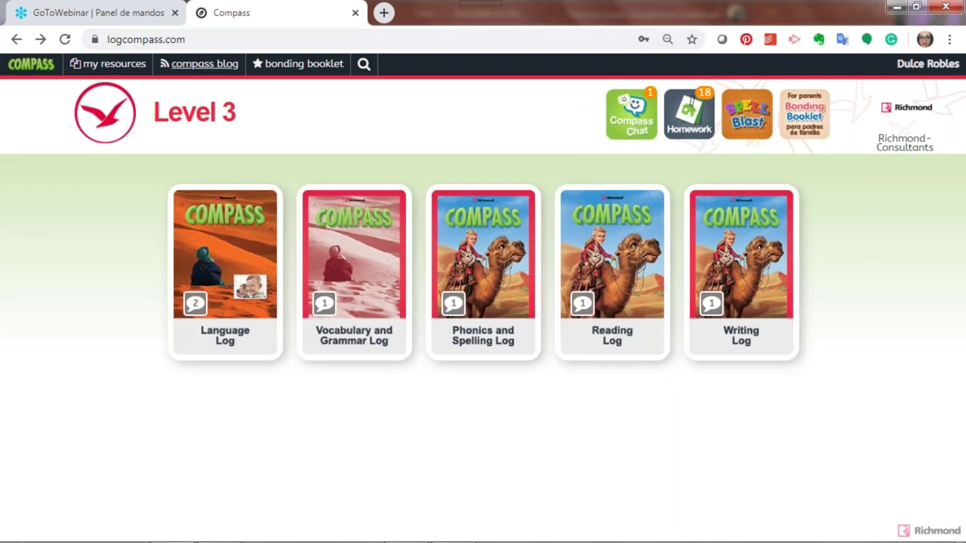
Step: Open the school blog site from Compass and view the teacher's class blog category
{"action": "left_click", "coordinate": [200, 63]}
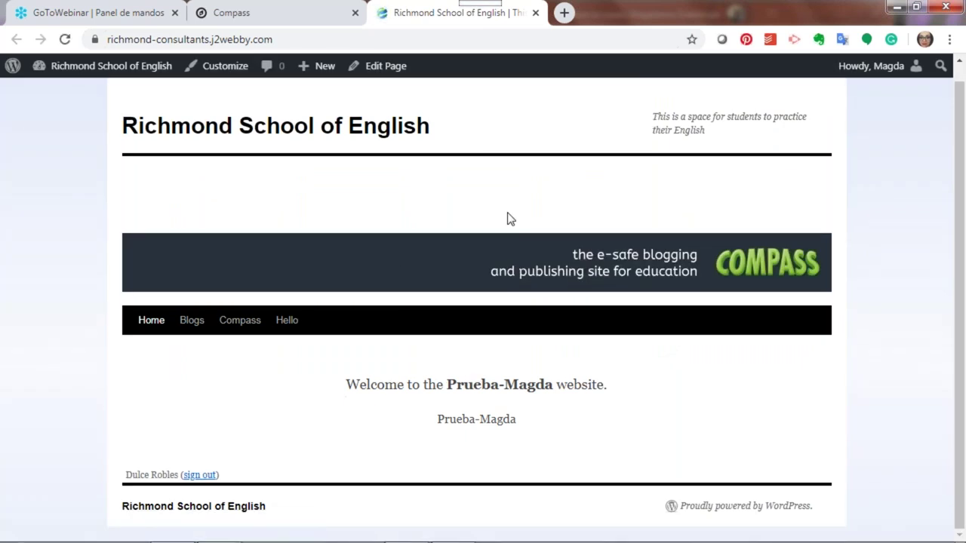
{"action": "mouse_move", "coordinate": [196, 324]}
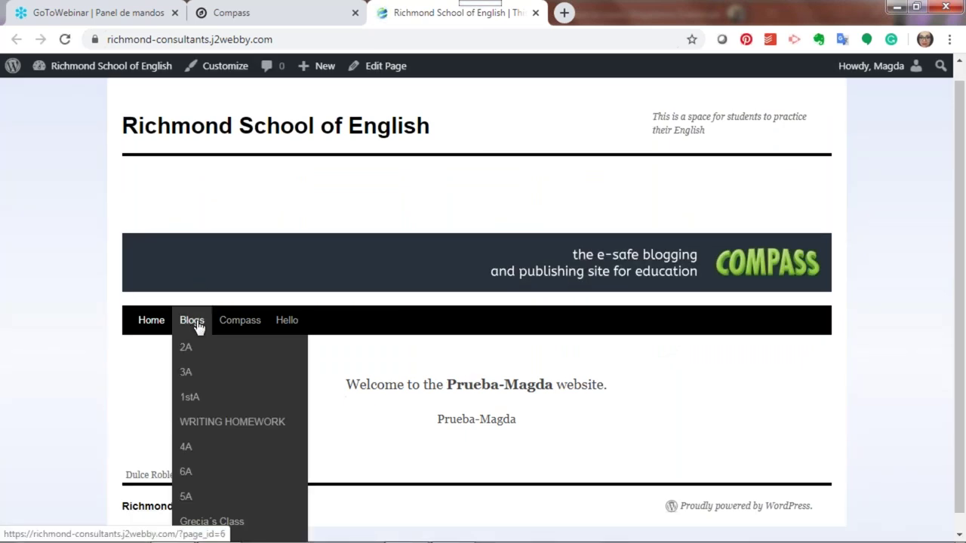
{"action": "scroll", "coordinate": [207, 477], "scroll_direction": "down", "scroll_amount": 1}
{"action": "scroll", "coordinate": [229, 505], "scroll_direction": "down", "scroll_amount": 1}
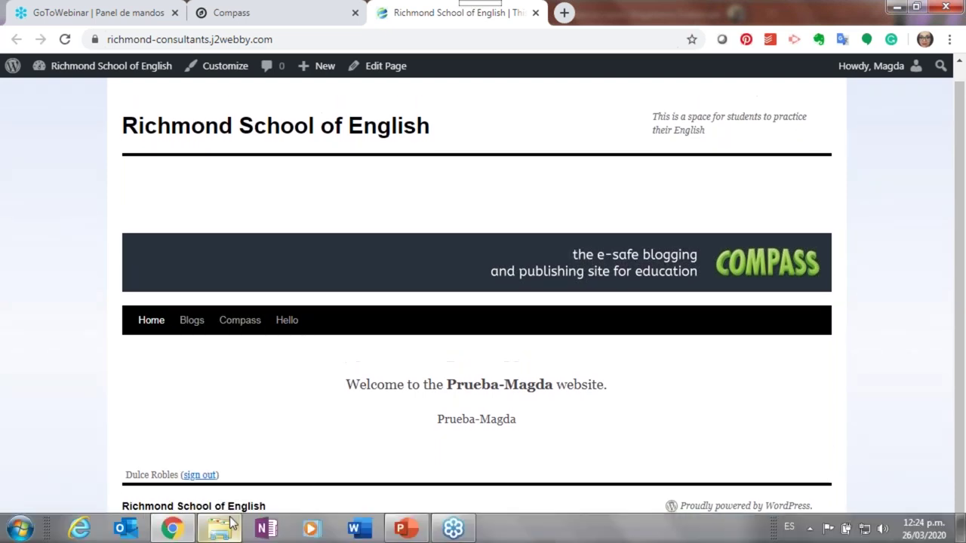
{"action": "left_click", "coordinate": [222, 531]}
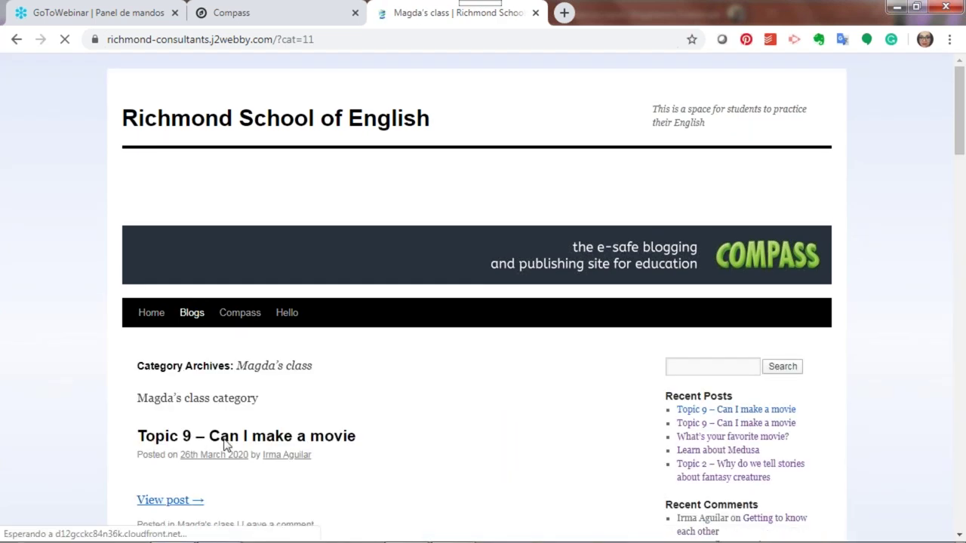
{"action": "scroll", "coordinate": [132, 264], "scroll_direction": "down", "scroll_amount": 5}
{"action": "scroll", "coordinate": [132, 265], "scroll_direction": "up", "scroll_amount": 5}
Step: Browse the 2A and 3A class blogs
{"action": "left_click", "coordinate": [187, 339]}
{"action": "scroll", "coordinate": [463, 356], "scroll_direction": "down", "scroll_amount": 2}
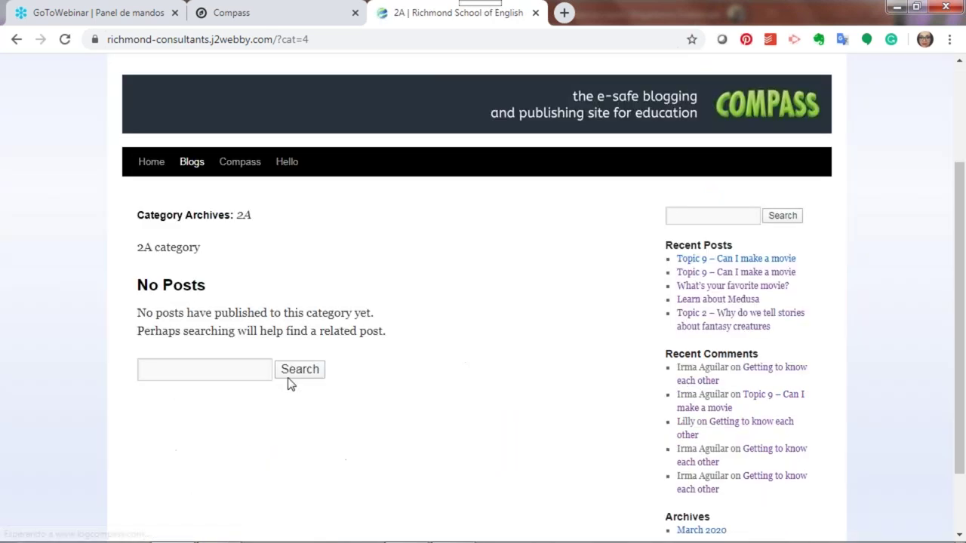
{"action": "mouse_move", "coordinate": [192, 162]}
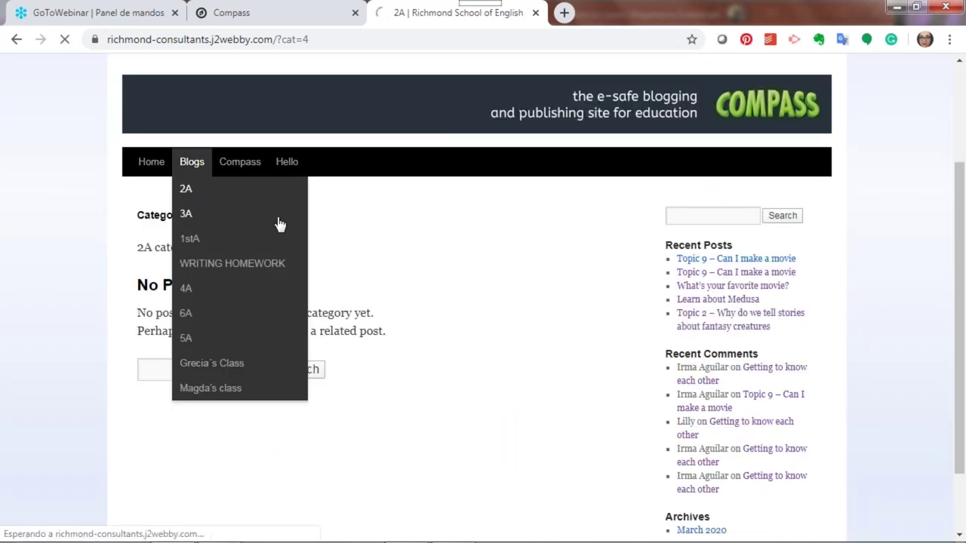
{"action": "left_click", "coordinate": [279, 224]}
{"action": "scroll", "coordinate": [299, 317], "scroll_direction": "down", "scroll_amount": 3}
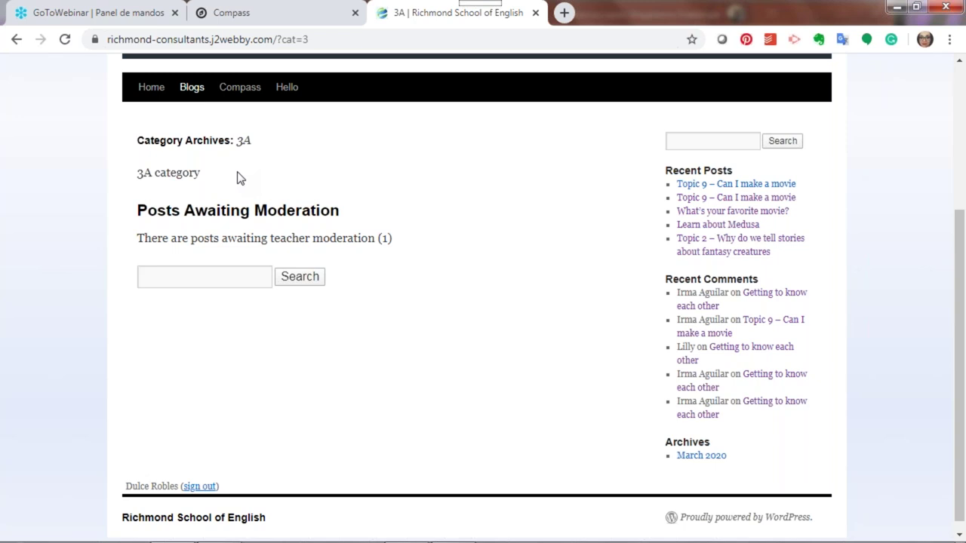
{"action": "scroll", "coordinate": [240, 178], "scroll_direction": "up", "scroll_amount": 3}
Step: Open the teacher's own class blog and scroll through its posts, including Learn about Medusa and Topic 2
{"action": "mouse_move", "coordinate": [201, 322]}
{"action": "scroll", "coordinate": [202, 322], "scroll_direction": "down", "scroll_amount": 3}
{"action": "left_click", "coordinate": [229, 316]}
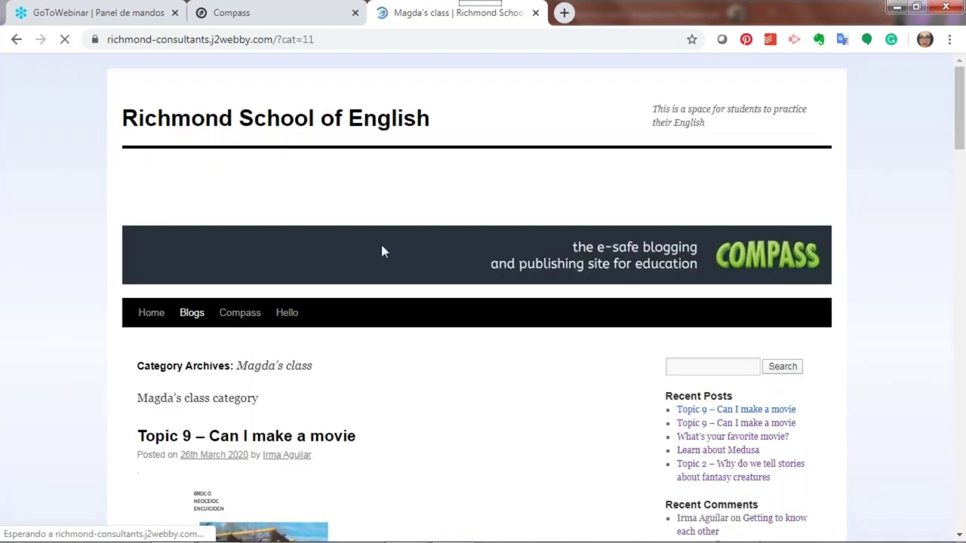
{"action": "scroll", "coordinate": [424, 276], "scroll_direction": "down", "scroll_amount": 5}
{"action": "scroll", "coordinate": [425, 276], "scroll_direction": "up", "scroll_amount": 2}
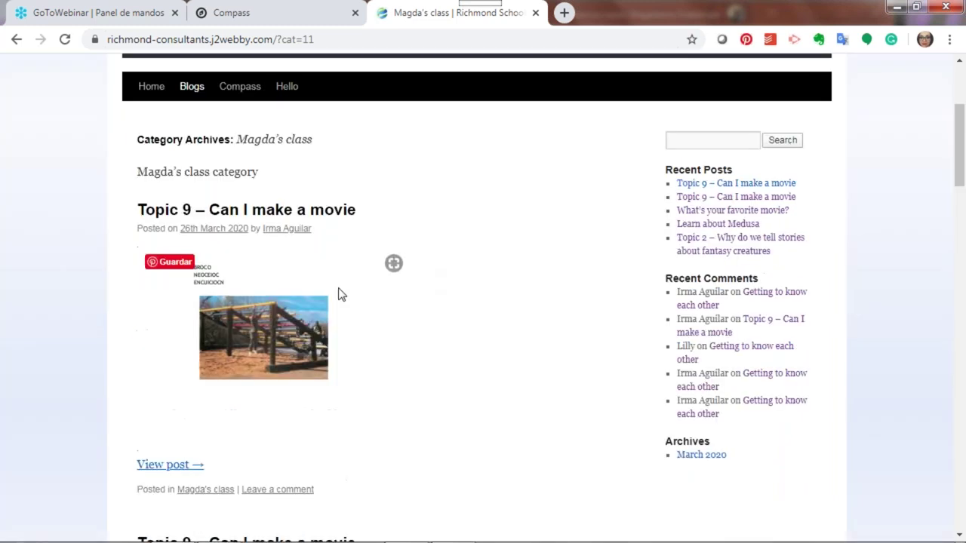
{"action": "scroll", "coordinate": [339, 294], "scroll_direction": "down", "scroll_amount": 9}
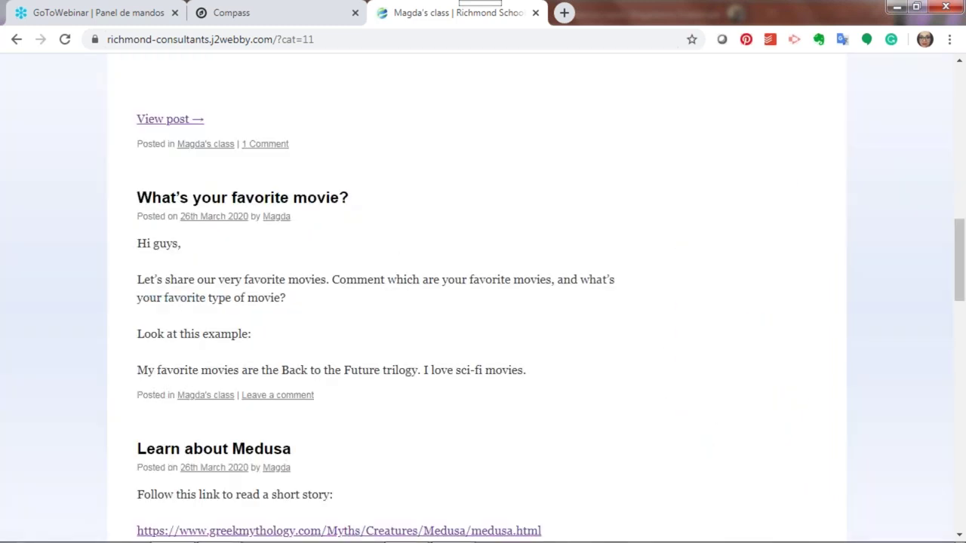
{"action": "scroll", "coordinate": [477, 298], "scroll_direction": "down", "scroll_amount": 5}
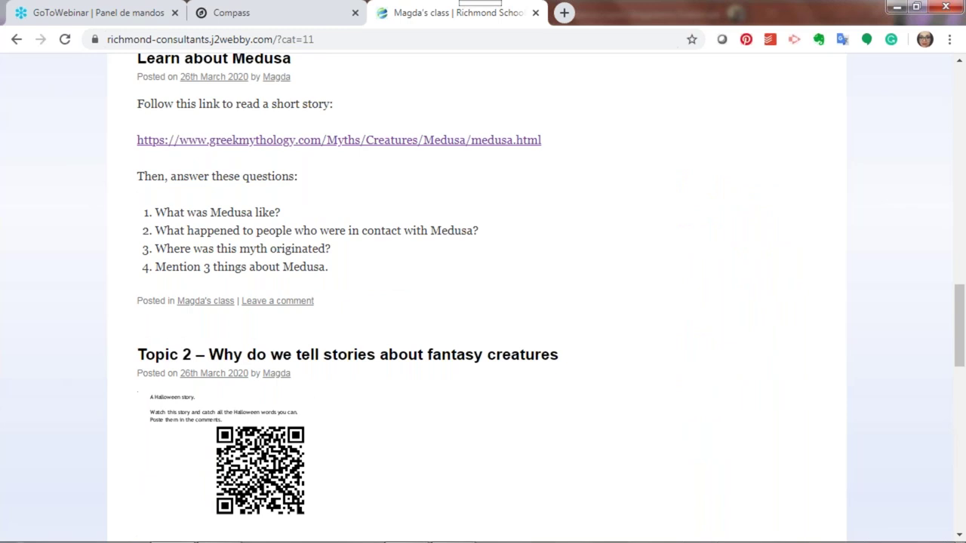
{"action": "scroll", "coordinate": [355, 278], "scroll_direction": "down", "scroll_amount": 15}
Step: Open the 'Getting to know each other' post and scroll through its comments
{"action": "left_click", "coordinate": [336, 279]}
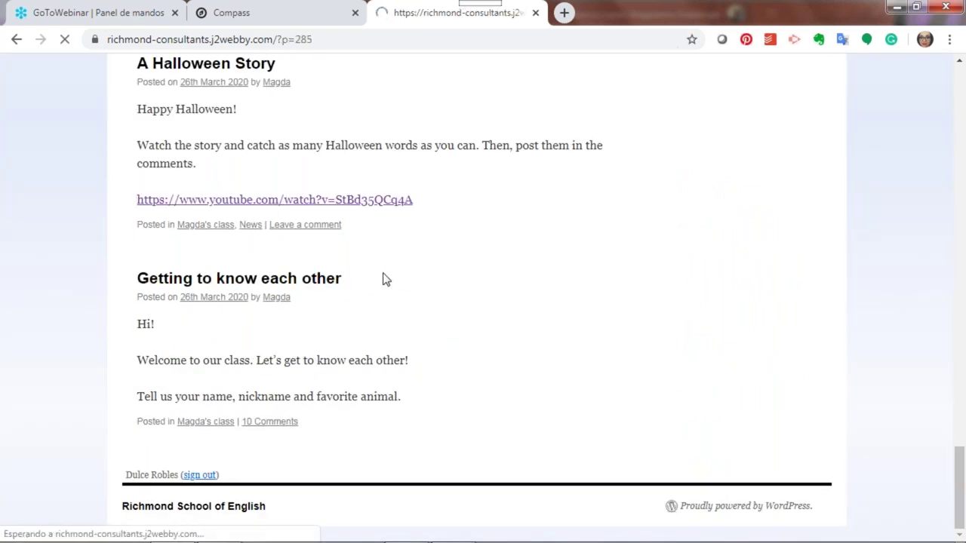
{"action": "scroll", "coordinate": [269, 242], "scroll_direction": "down", "scroll_amount": 10}
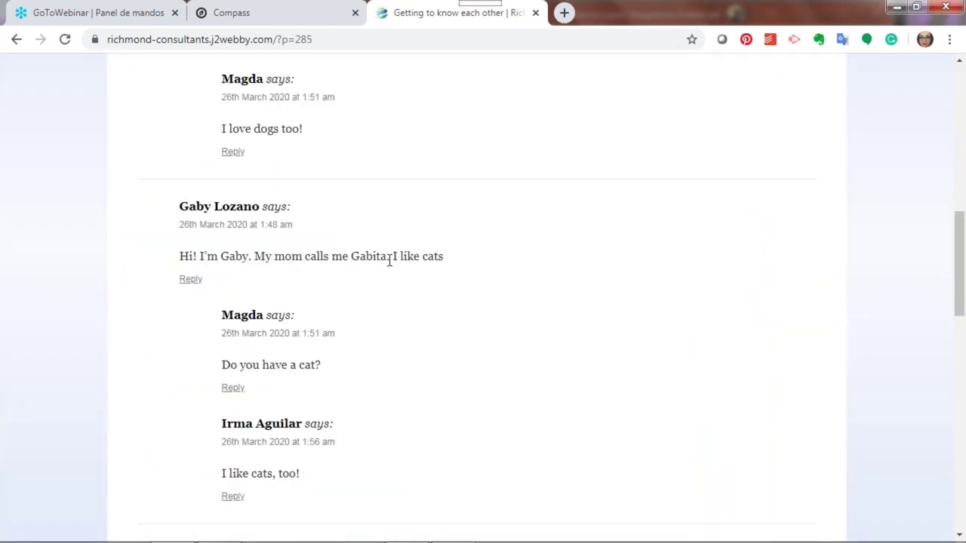
{"action": "scroll", "coordinate": [389, 260], "scroll_direction": "down", "scroll_amount": 2}
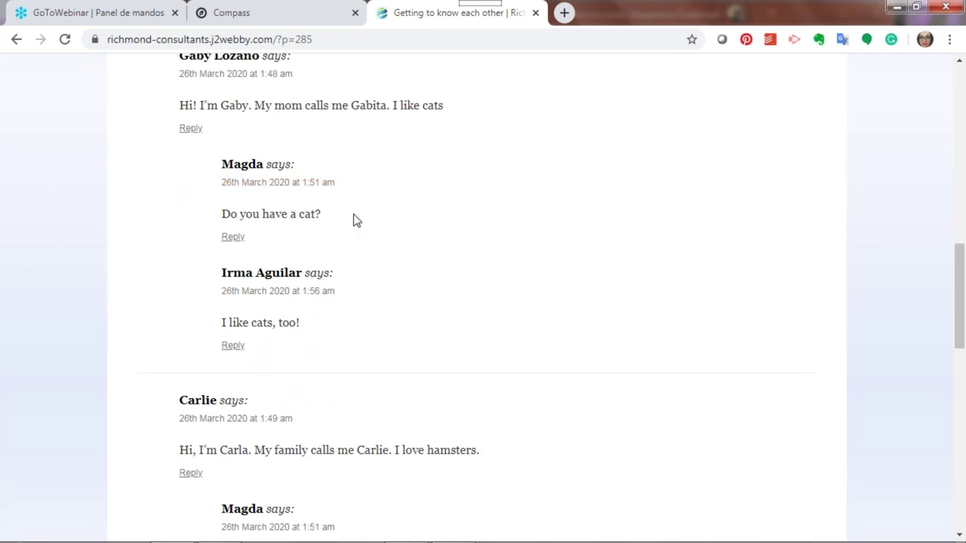
{"action": "scroll", "coordinate": [329, 172], "scroll_direction": "up", "scroll_amount": 1}
{"action": "scroll", "coordinate": [233, 133], "scroll_direction": "down", "scroll_amount": 1}
{"action": "scroll", "coordinate": [235, 135], "scroll_direction": "up", "scroll_amount": 1}
{"action": "scroll", "coordinate": [235, 135], "scroll_direction": "up", "scroll_amount": 1}
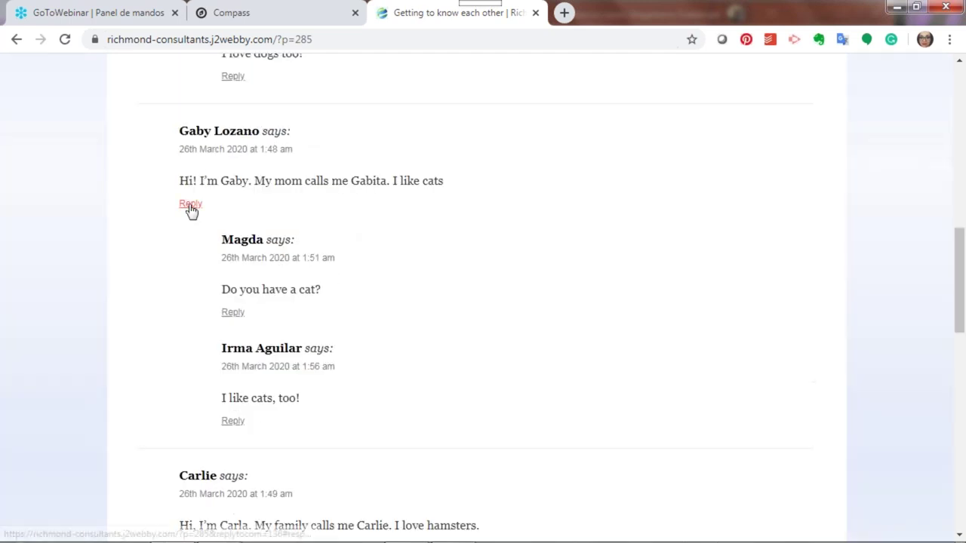
Step: Reply to the cat comment with 'Yuck! I hate cats. People who like cats are stupid.'
{"action": "left_click", "coordinate": [190, 204]}
{"action": "type", "text": "Yuck! I hate ca"}
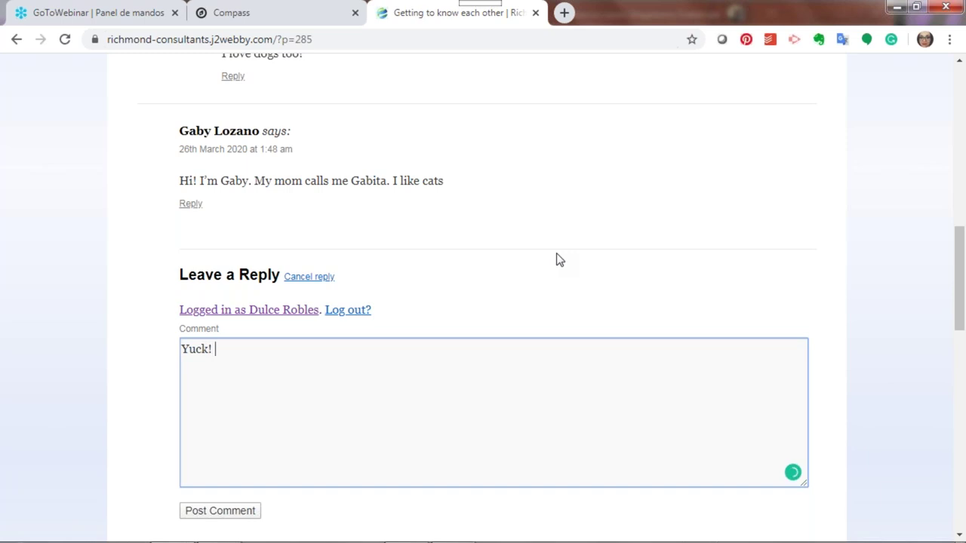
{"action": "type", "text": "ts. People "}
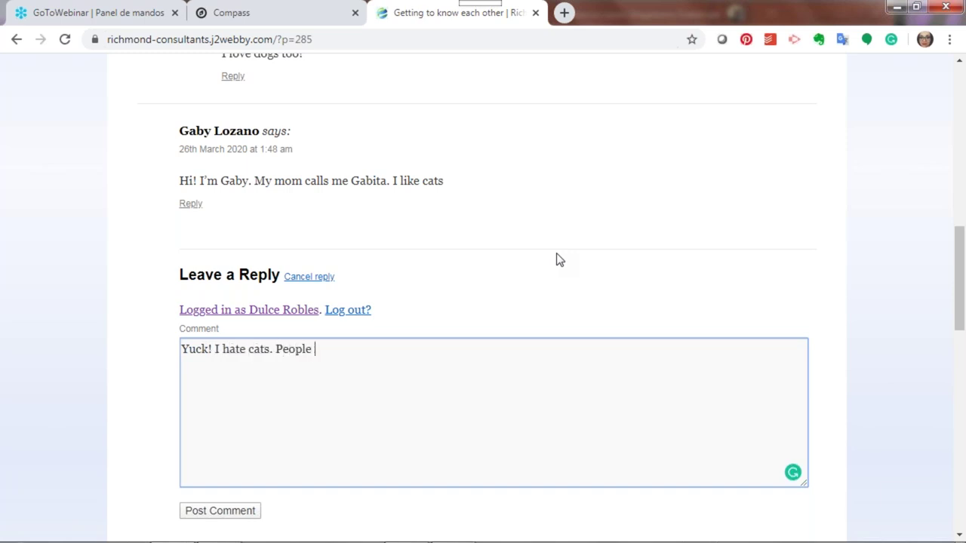
{"action": "type", "text": "who like cats"}
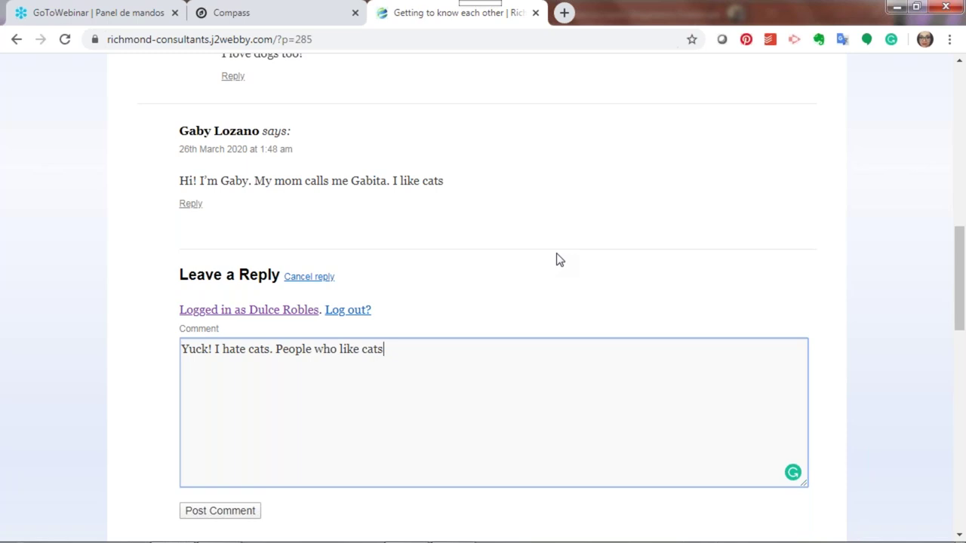
{"action": "type", "text": "are stupid."}
{"action": "scroll", "coordinate": [491, 422], "scroll_direction": "down", "scroll_amount": 1}
{"action": "left_click", "coordinate": [224, 436]}
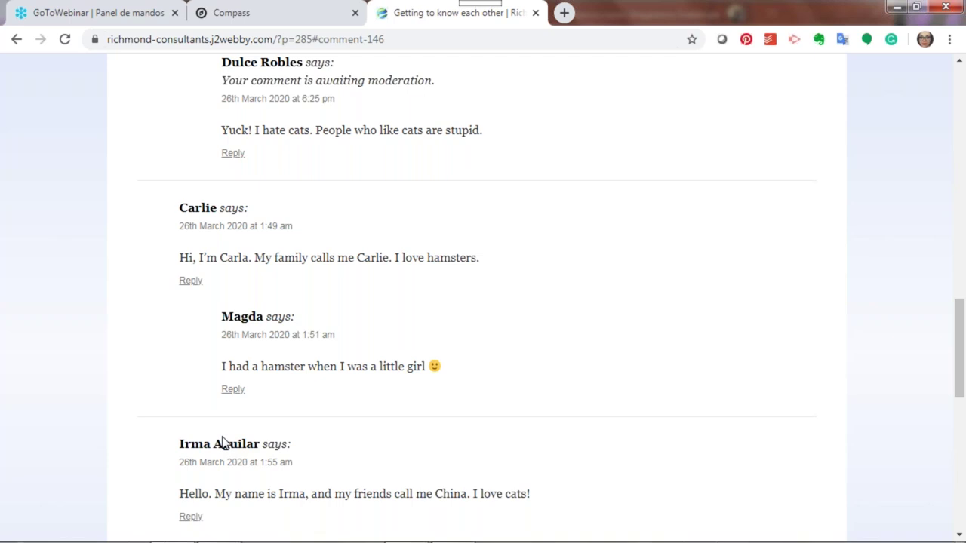
{"action": "scroll", "coordinate": [276, 200], "scroll_direction": "up", "scroll_amount": 1}
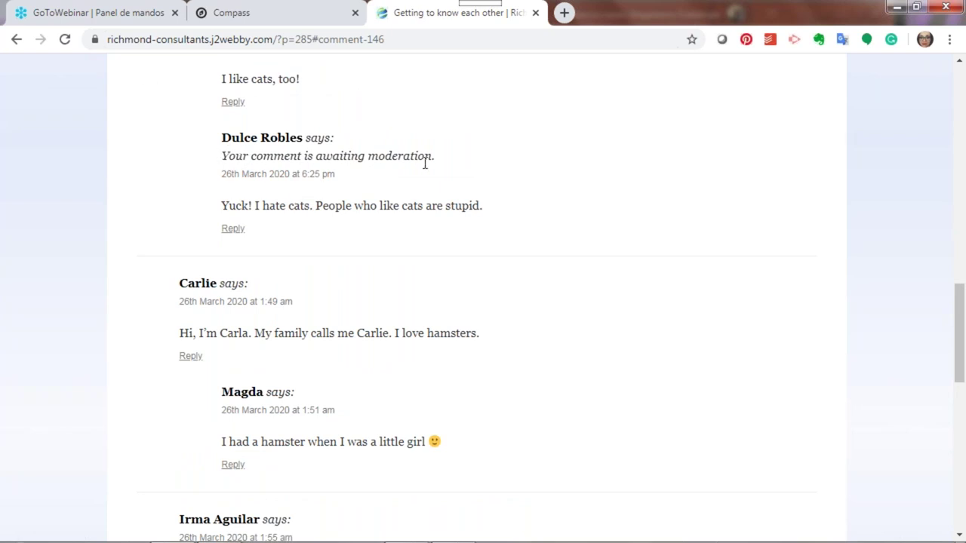
{"action": "scroll", "coordinate": [425, 163], "scroll_direction": "up", "scroll_amount": 1}
{"action": "scroll", "coordinate": [483, 301], "scroll_direction": "up", "scroll_amount": 5}
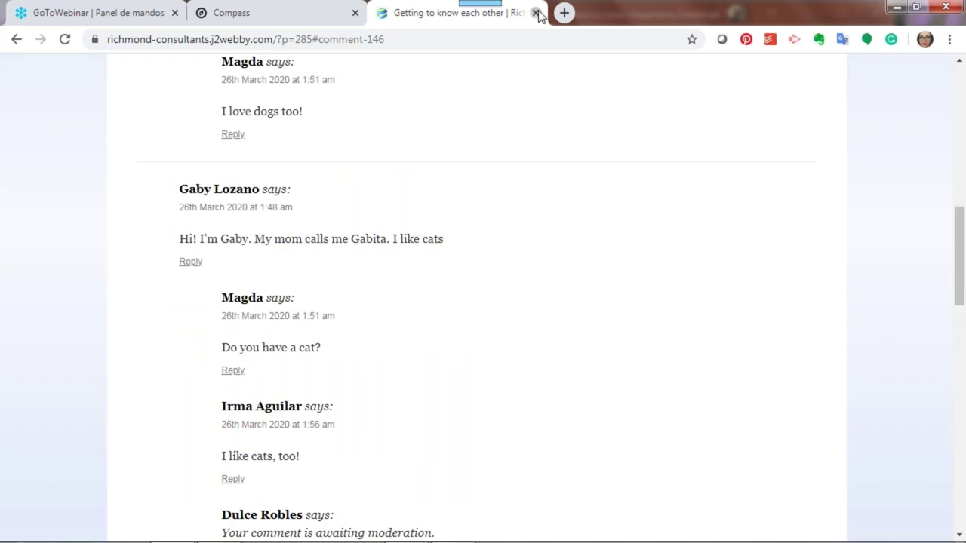
Step: Close the blog tab, sign out, and sign in with another student's user name and password
{"action": "left_click", "coordinate": [536, 13]}
{"action": "left_click", "coordinate": [868, 87]}
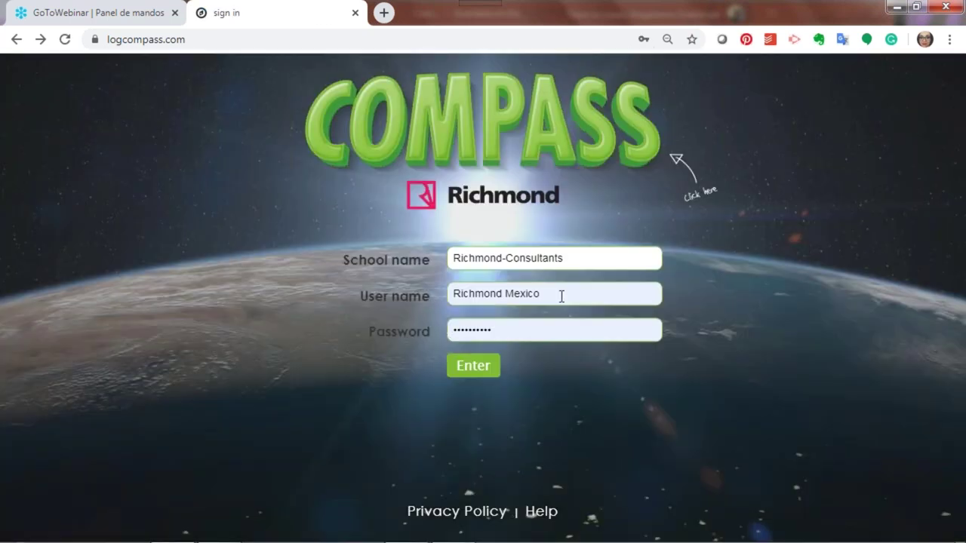
{"action": "triple_click", "coordinate": [562, 297]}
{"action": "type", "text": "student"}
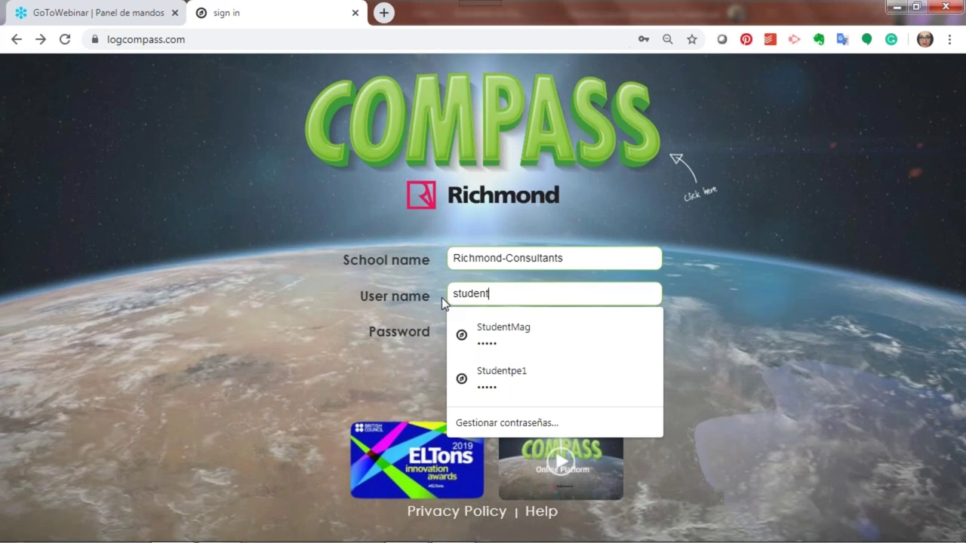
{"action": "type", "text": "5"}
{"action": "key", "text": "Tab"}
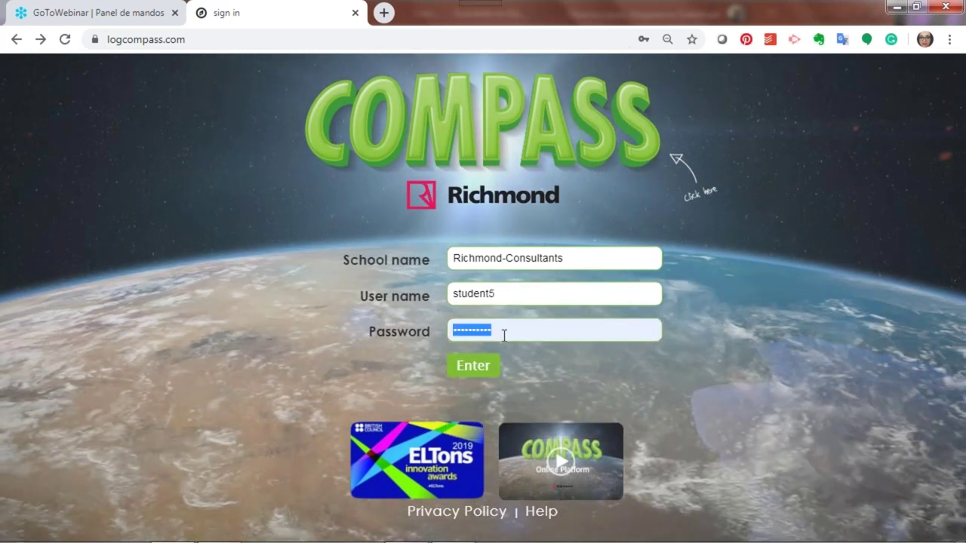
{"action": "left_click", "coordinate": [538, 334]}
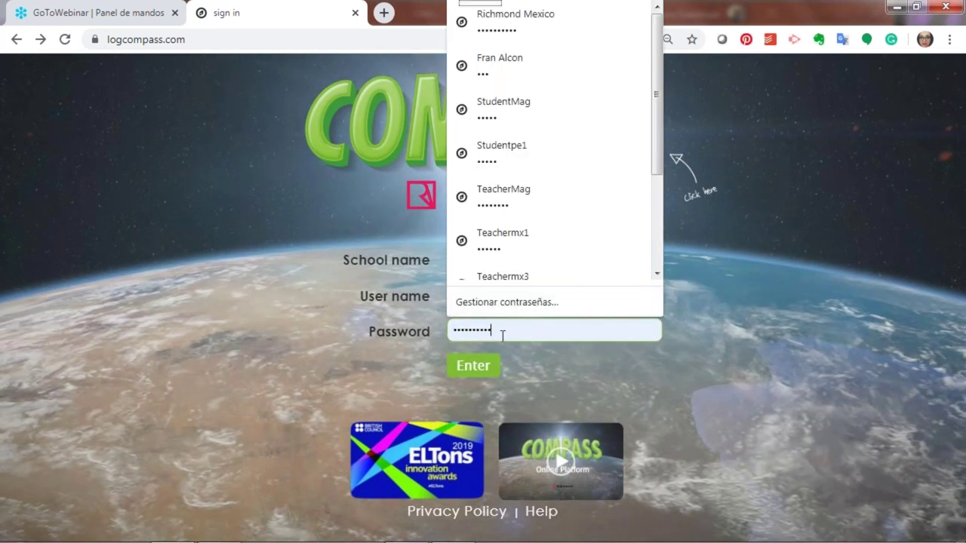
{"action": "type", "text": "••••••"}
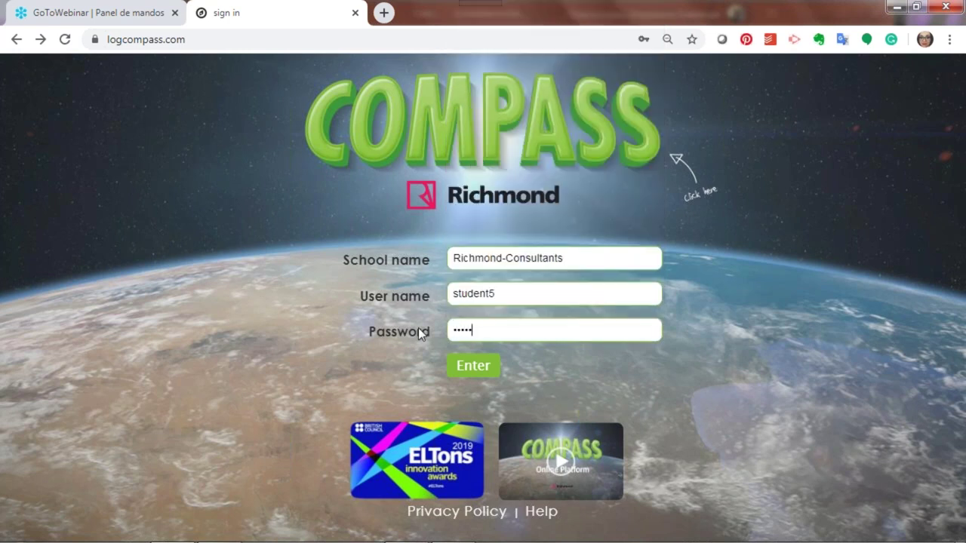
{"action": "left_click", "coordinate": [500, 367]}
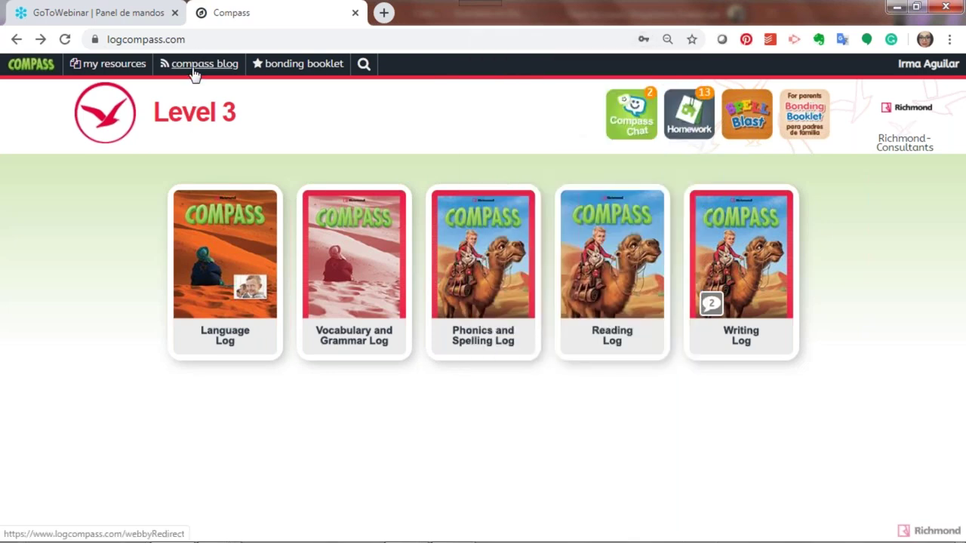
Step: Open the class blog site and its 'Getting to know each other' post
{"action": "left_click", "coordinate": [195, 68]}
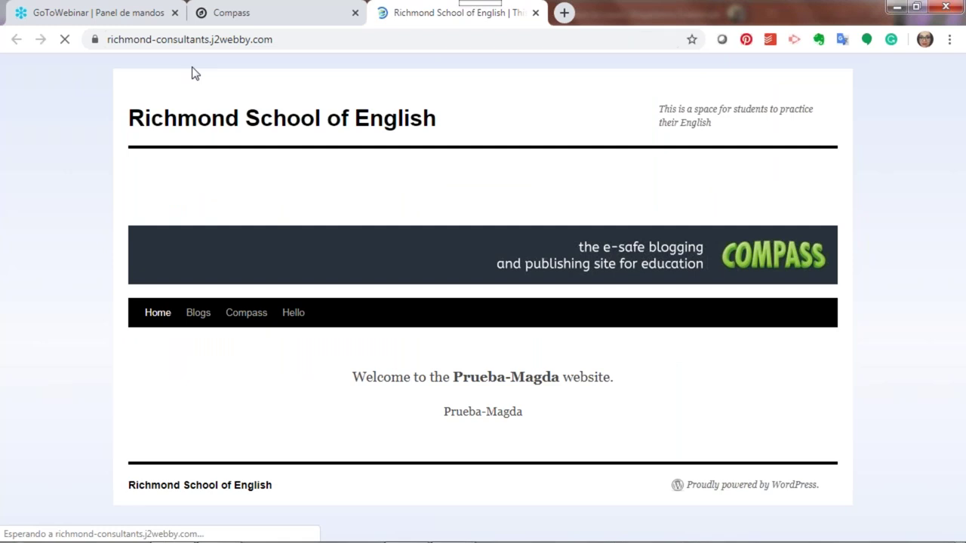
{"action": "mouse_move", "coordinate": [200, 320]}
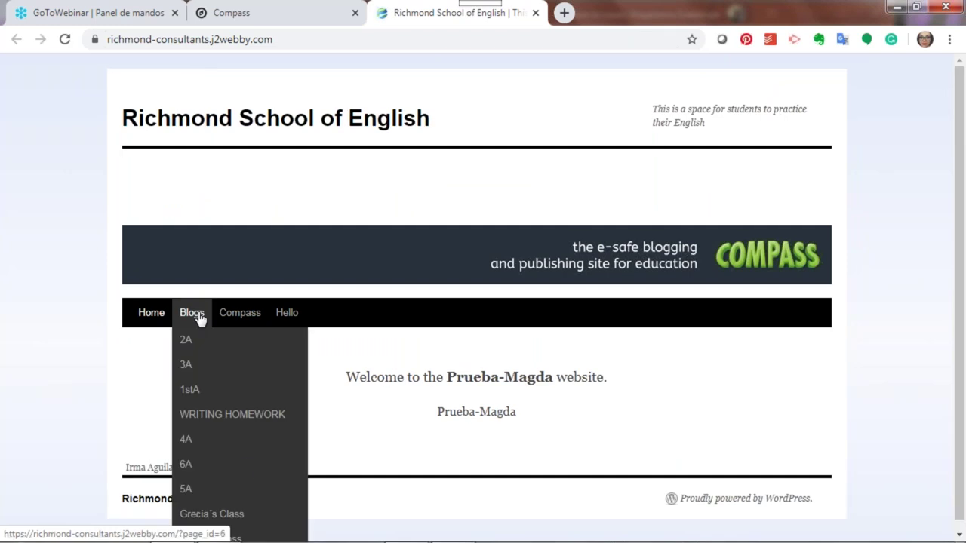
{"action": "scroll", "coordinate": [219, 499], "scroll_direction": "down", "scroll_amount": 1}
{"action": "left_click", "coordinate": [227, 523]}
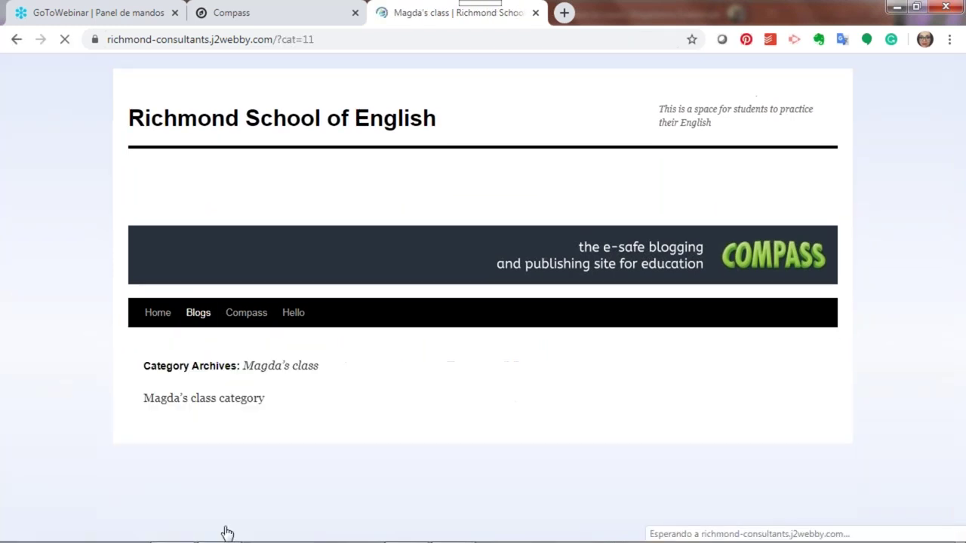
{"action": "scroll", "coordinate": [418, 313], "scroll_direction": "down", "scroll_amount": 15}
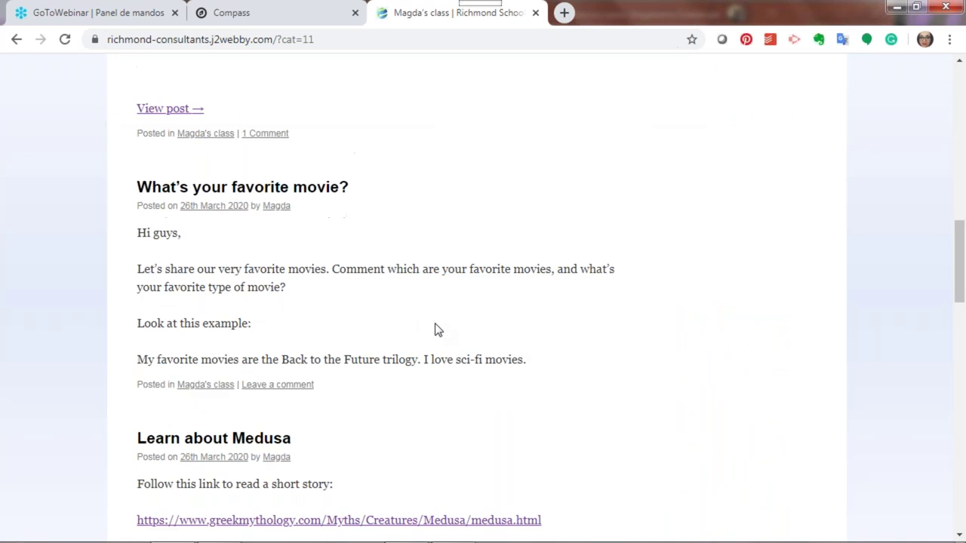
{"action": "scroll", "coordinate": [435, 330], "scroll_direction": "down", "scroll_amount": 15}
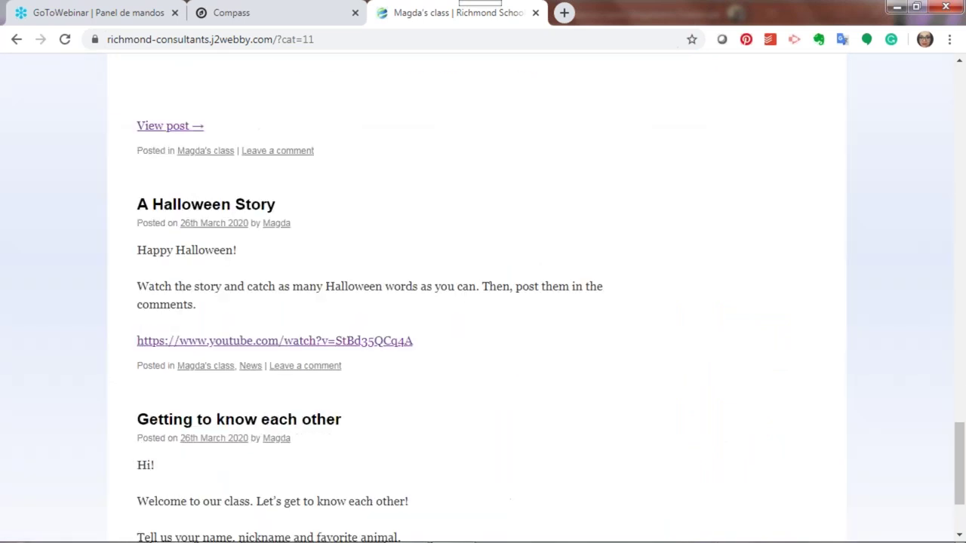
{"action": "left_click", "coordinate": [274, 280]}
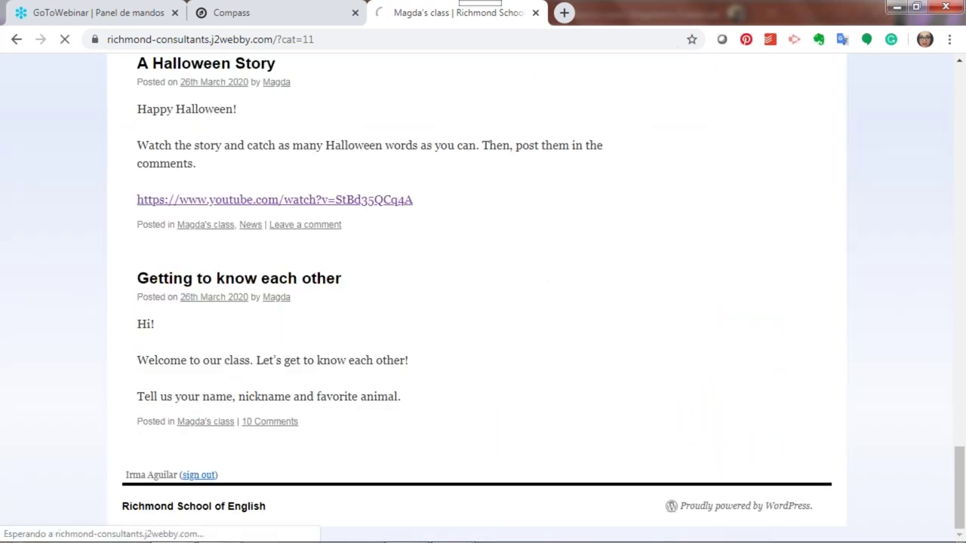
Step: Check the post shows 10 responses without the pending 'Yuck' reply, then close its tab
{"action": "scroll", "coordinate": [426, 234], "scroll_direction": "down", "scroll_amount": 7}
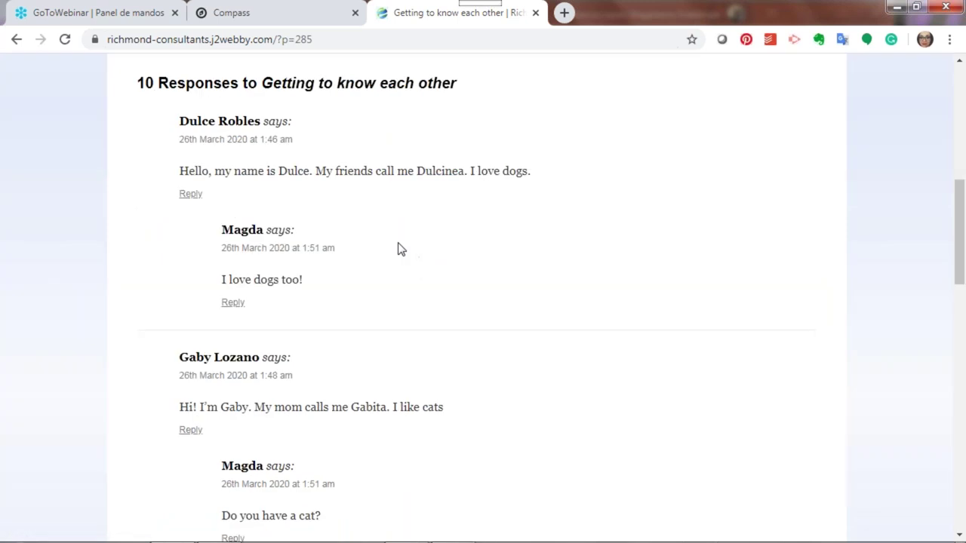
{"action": "scroll", "coordinate": [400, 250], "scroll_direction": "down", "scroll_amount": 1}
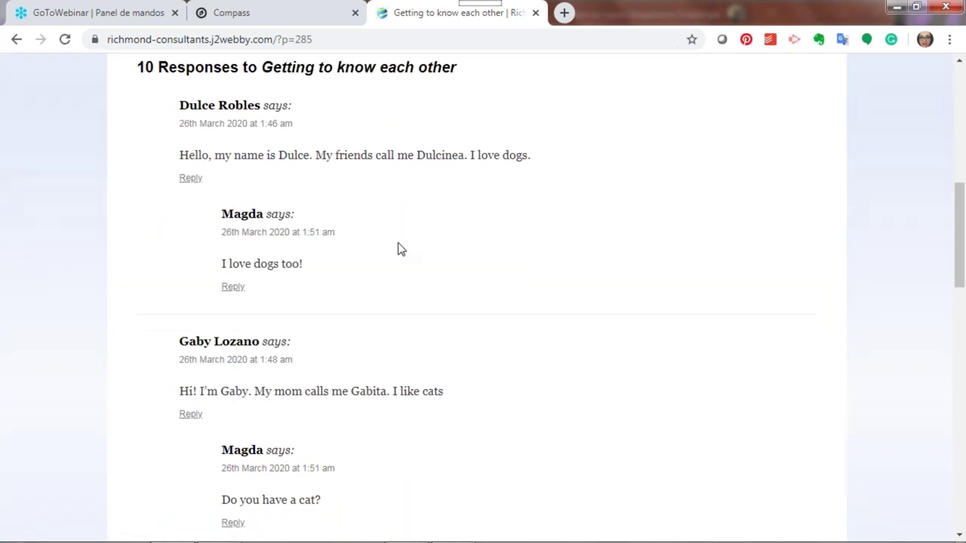
{"action": "scroll", "coordinate": [401, 250], "scroll_direction": "down", "scroll_amount": 4}
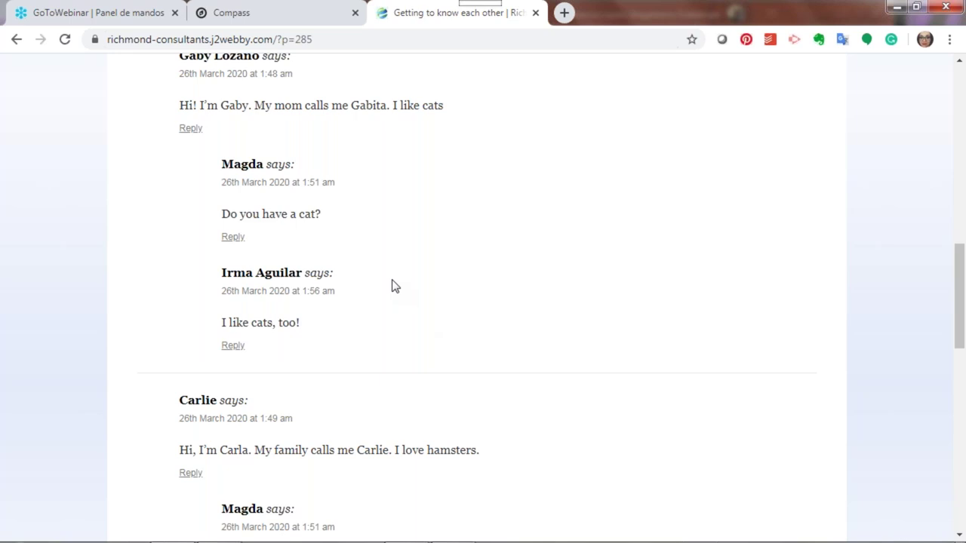
{"action": "scroll", "coordinate": [392, 286], "scroll_direction": "up", "scroll_amount": 2}
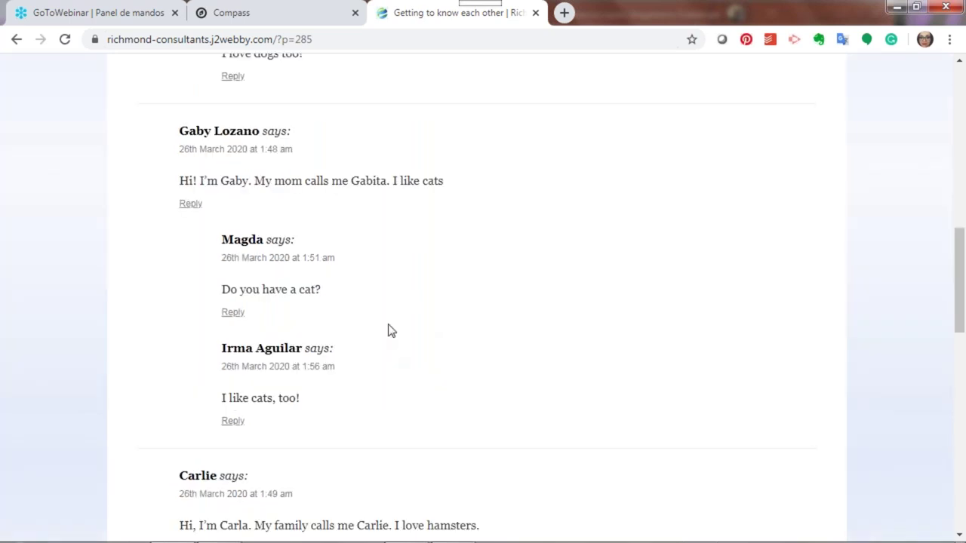
{"action": "scroll", "coordinate": [388, 310], "scroll_direction": "up", "scroll_amount": 15}
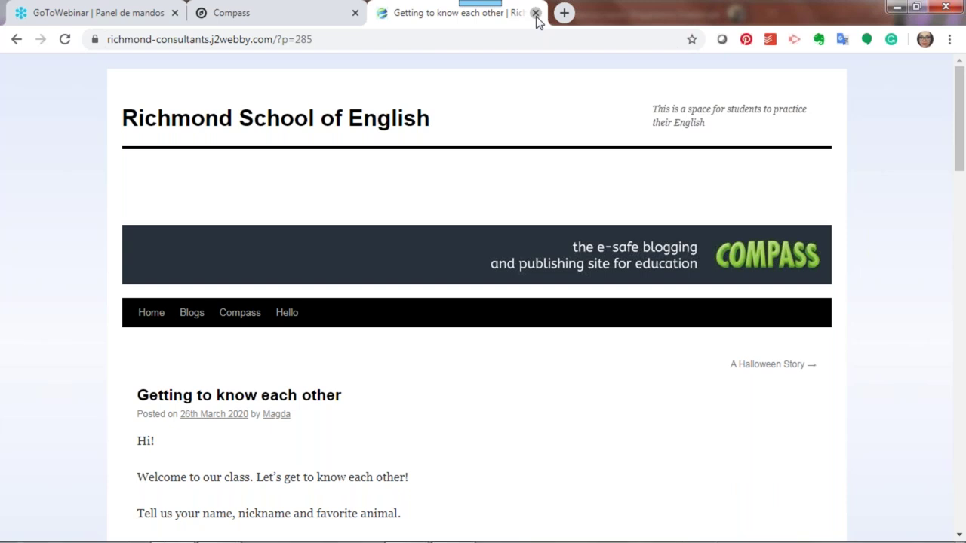
{"action": "left_click", "coordinate": [535, 13]}
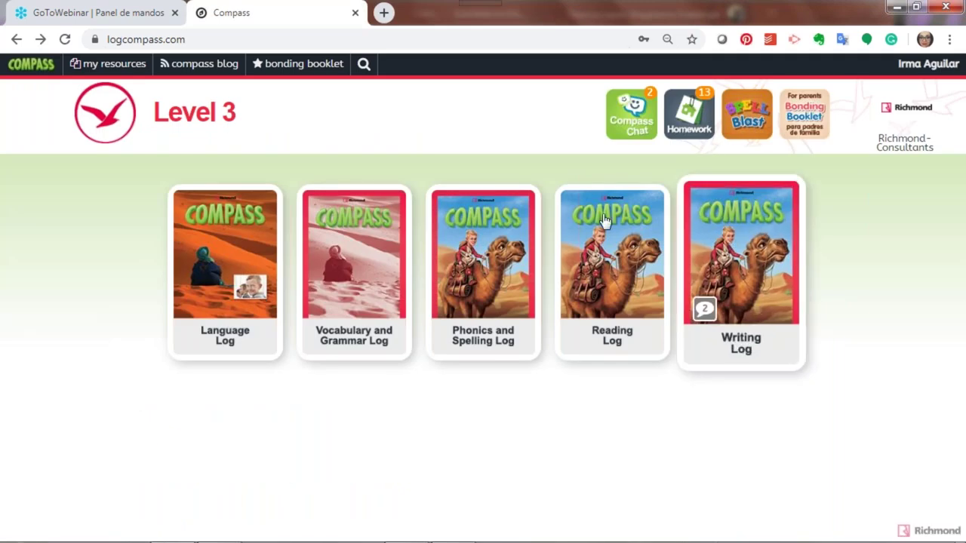
Step: Log out of the student account, sign in as administrator, and open the compass blog
{"action": "mouse_move", "coordinate": [927, 65]}
{"action": "left_click", "coordinate": [869, 92]}
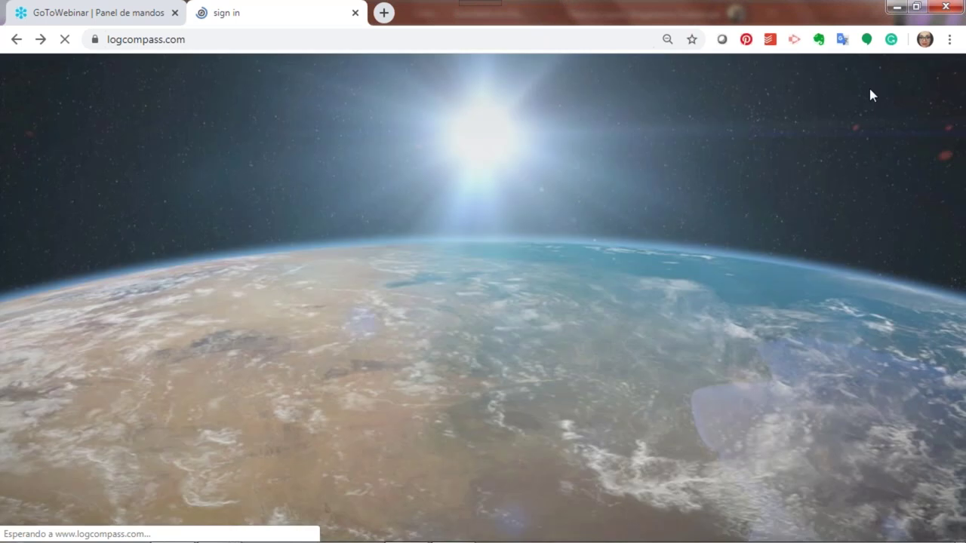
{"action": "triple_click", "coordinate": [528, 294]}
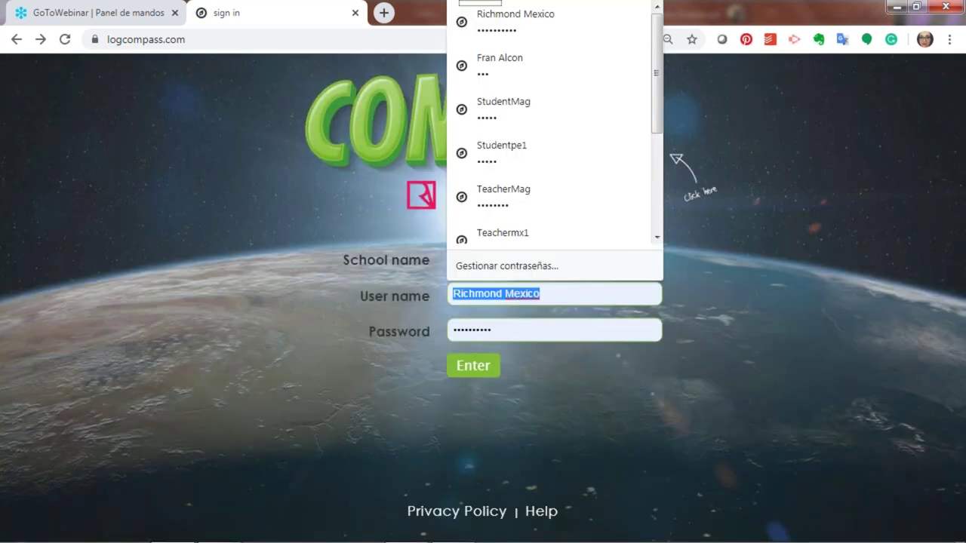
{"action": "type", "text": "admin"}
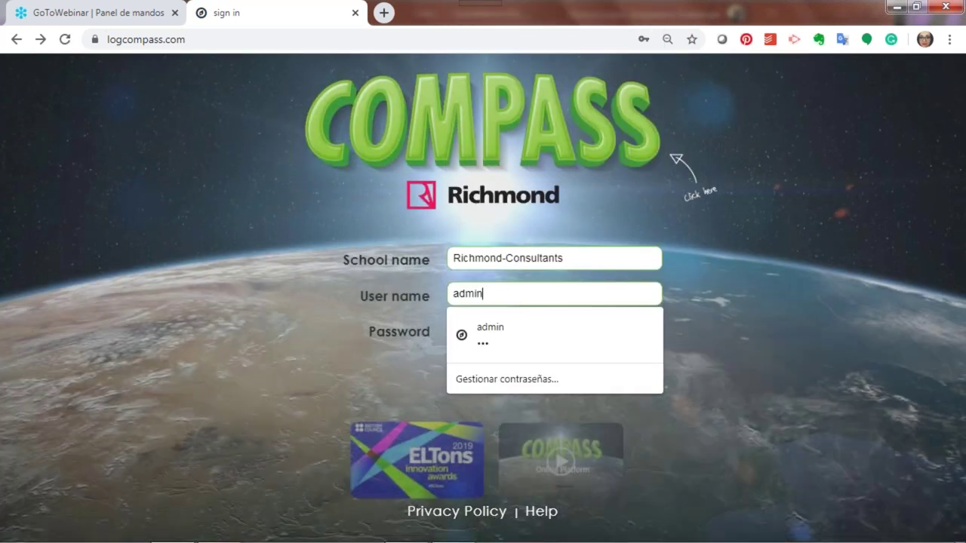
{"action": "key", "text": "Tab"}
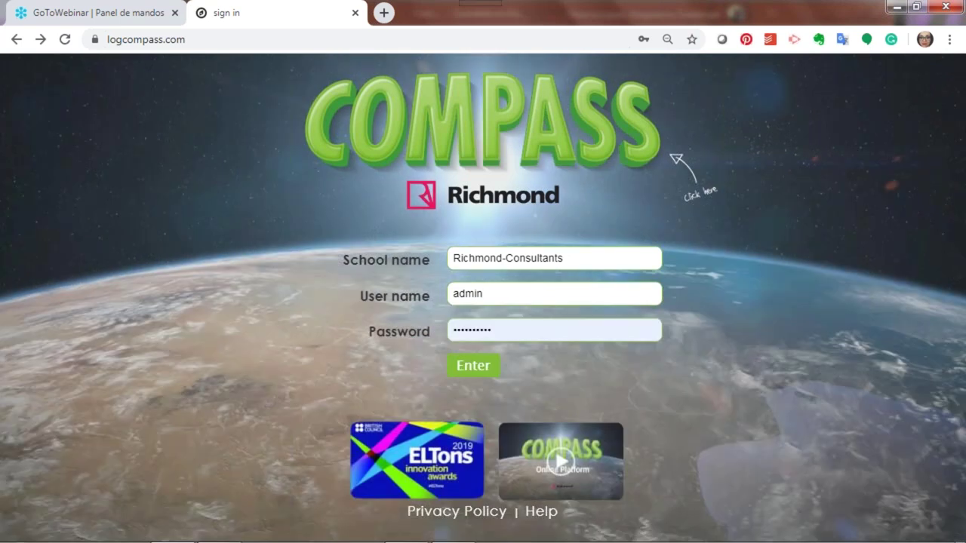
{"action": "type", "text": "******"}
{"action": "left_click", "coordinate": [471, 373]}
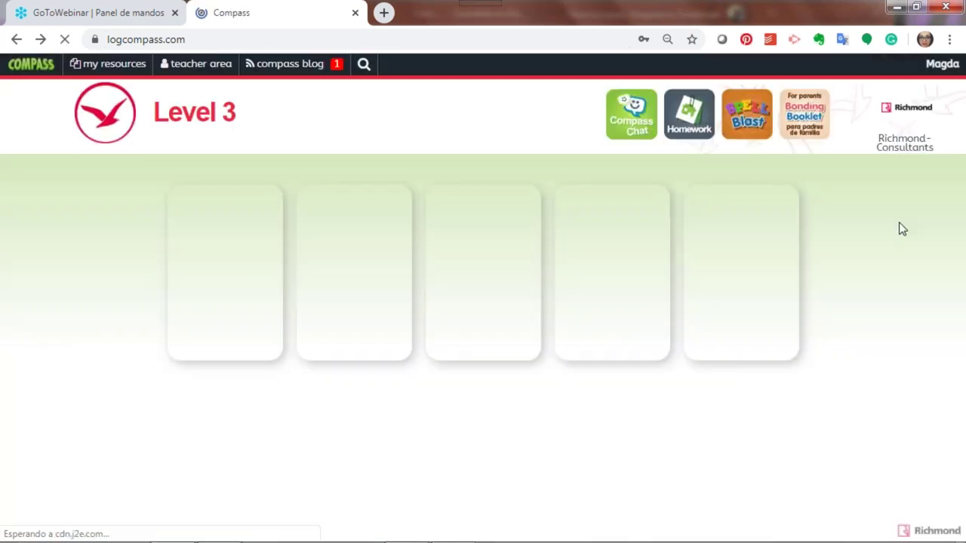
{"action": "left_click", "coordinate": [693, 60]}
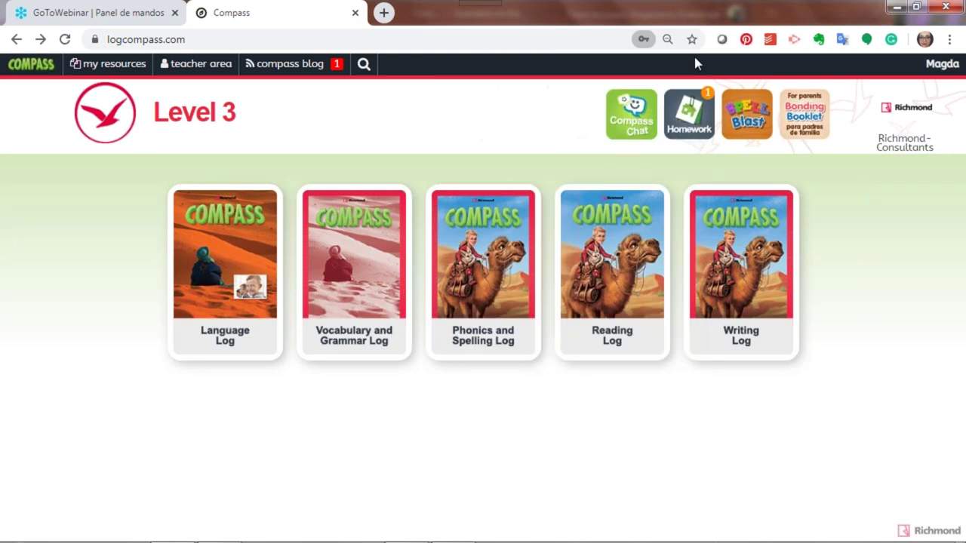
{"action": "left_click", "coordinate": [266, 65]}
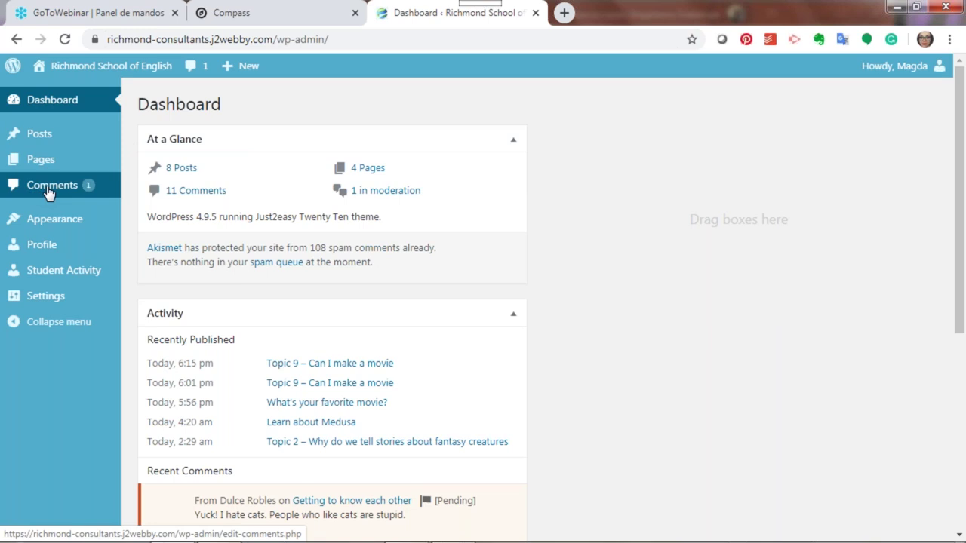
Step: Trash the offensive cat comment from the moderation queue and open the All Posts list
{"action": "left_click", "coordinate": [373, 195]}
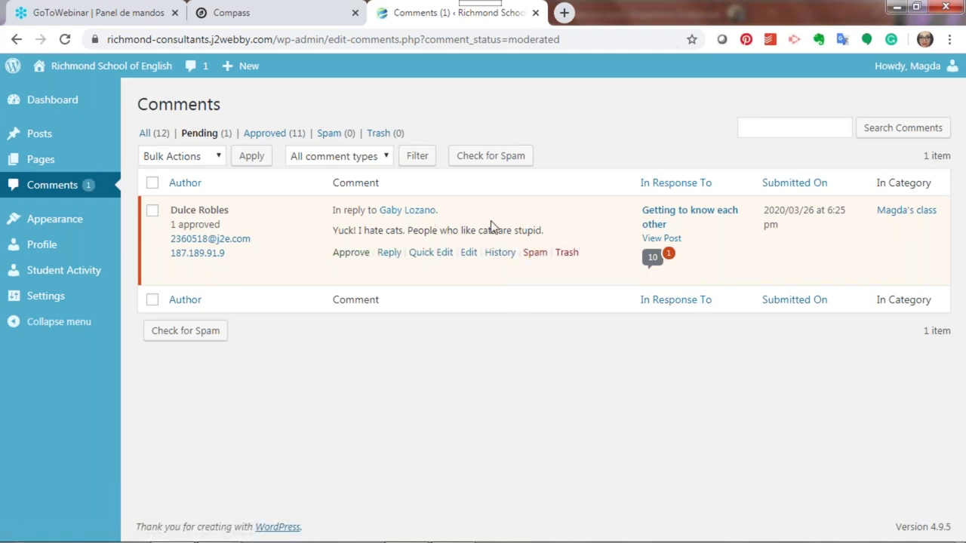
{"action": "left_click", "coordinate": [567, 255]}
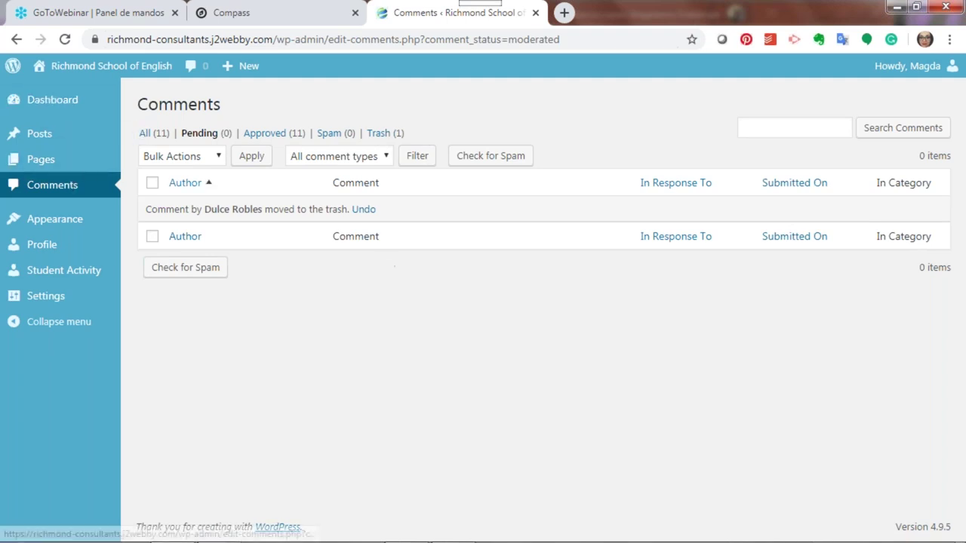
{"action": "left_click", "coordinate": [39, 135]}
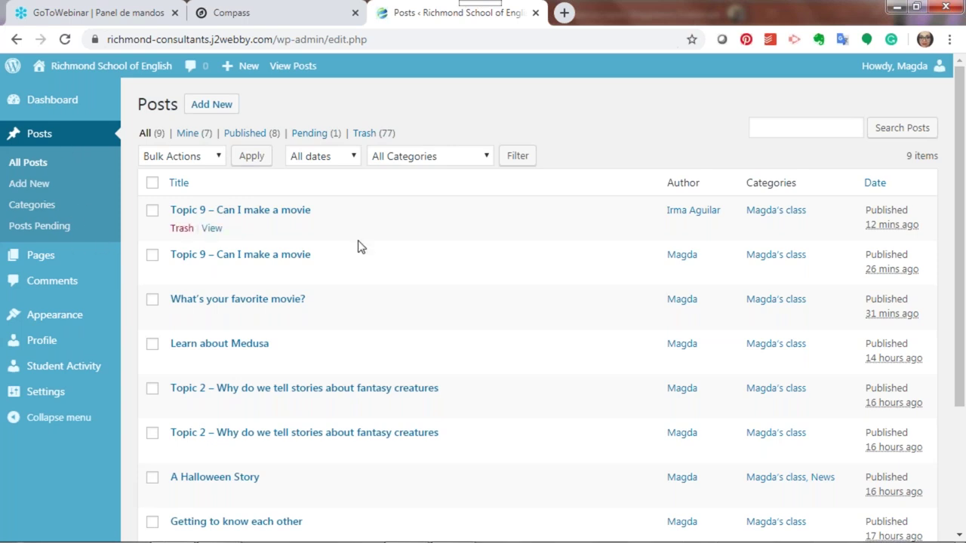
Step: From the Pending filter, preview 'Topic 5 – Do words have power', then publish it
{"action": "left_click", "coordinate": [307, 137]}
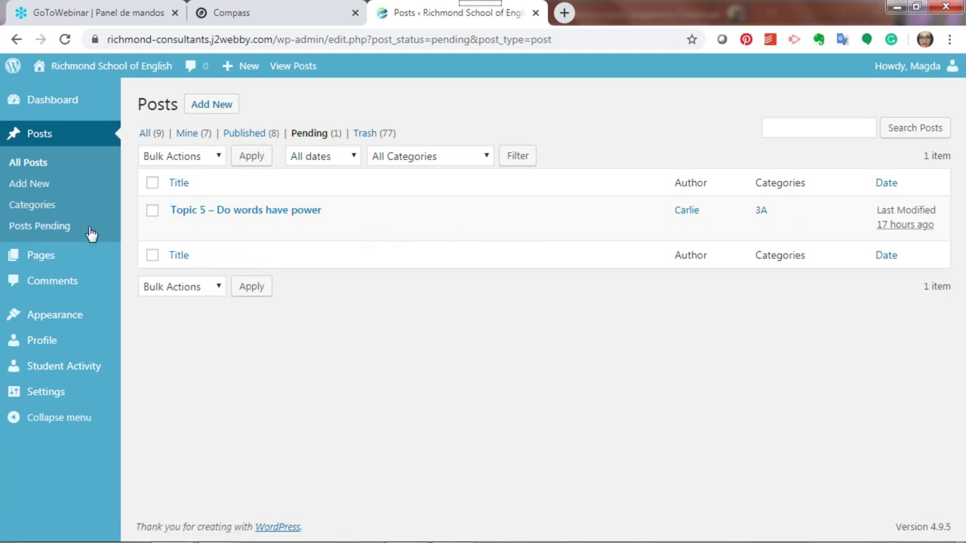
{"action": "left_click", "coordinate": [218, 230]}
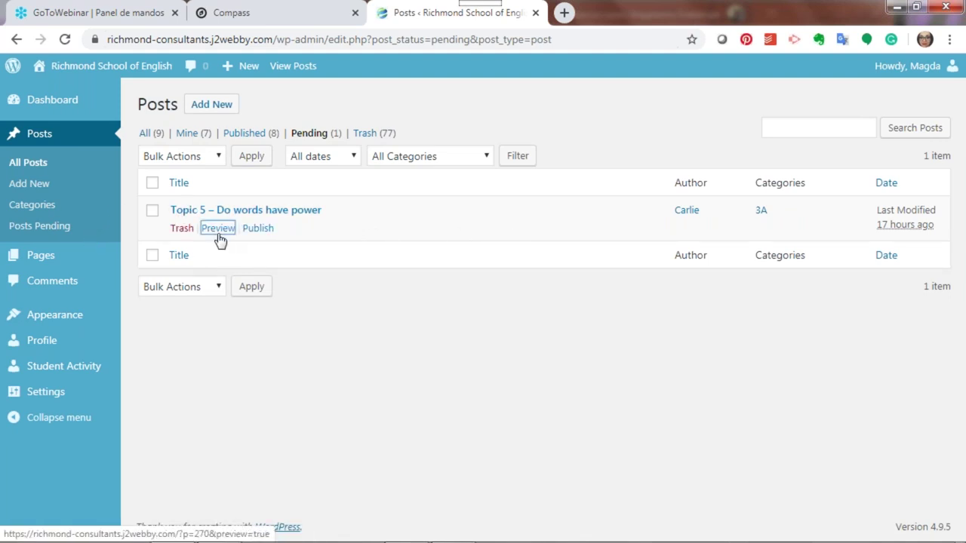
{"action": "scroll", "coordinate": [219, 240], "scroll_direction": "down", "scroll_amount": 4}
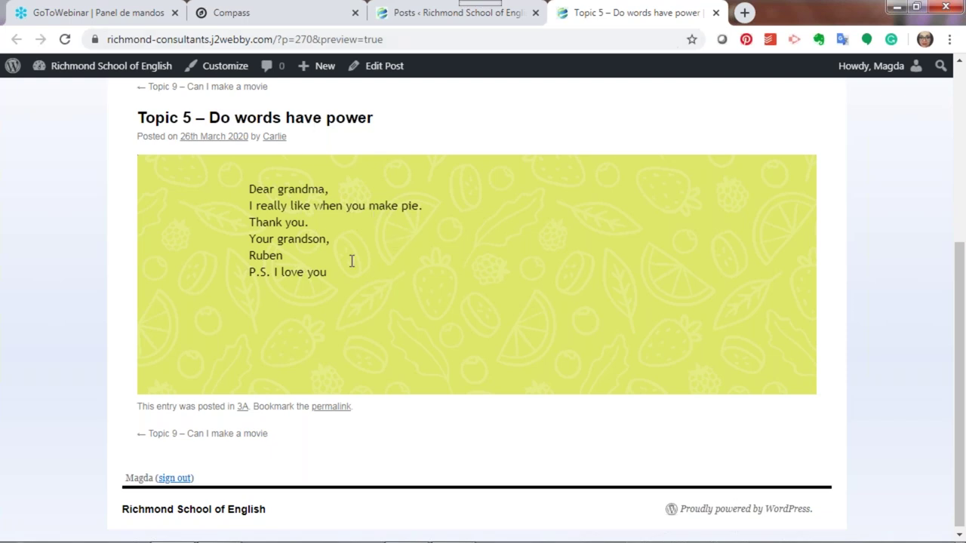
{"action": "scroll", "coordinate": [353, 272], "scroll_direction": "up", "scroll_amount": 2}
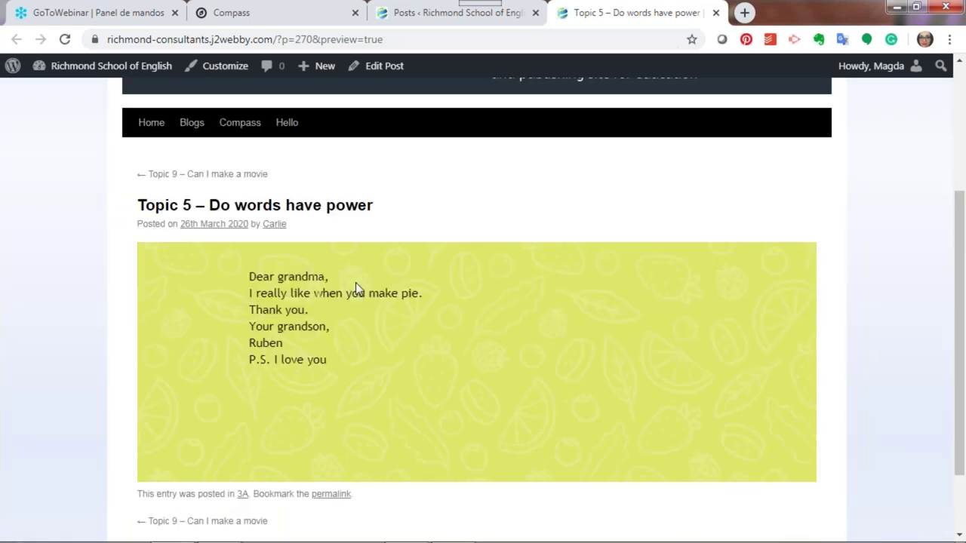
{"action": "scroll", "coordinate": [355, 283], "scroll_direction": "up", "scroll_amount": 3}
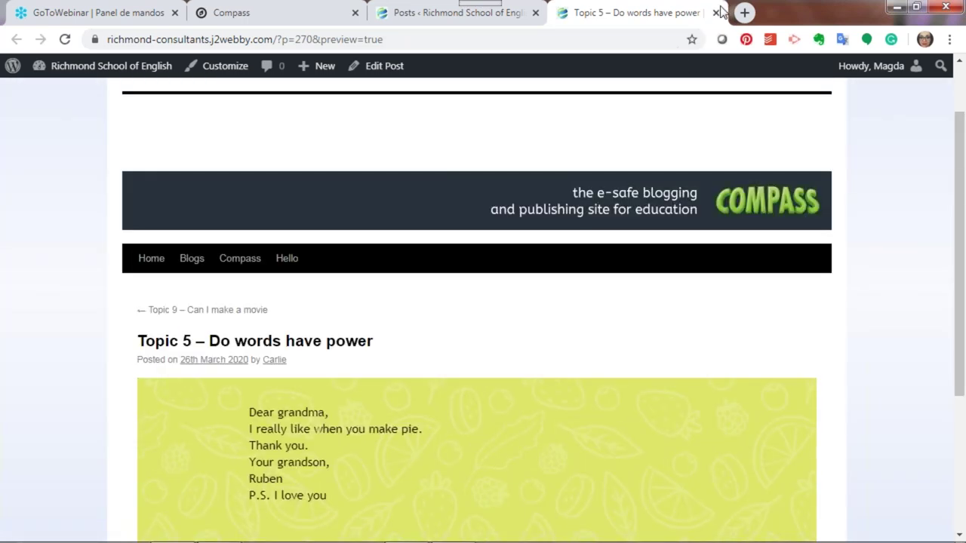
{"action": "left_click", "coordinate": [717, 13]}
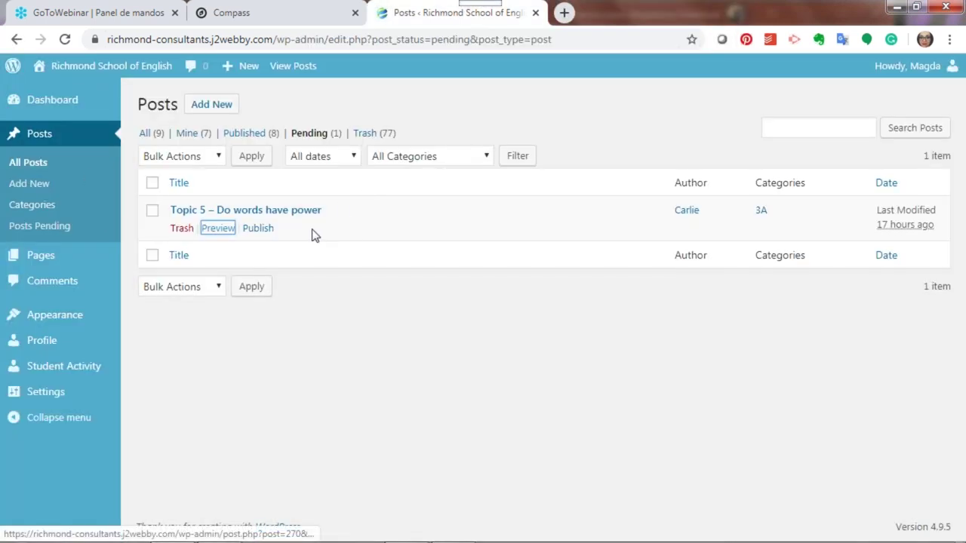
{"action": "left_click", "coordinate": [257, 228]}
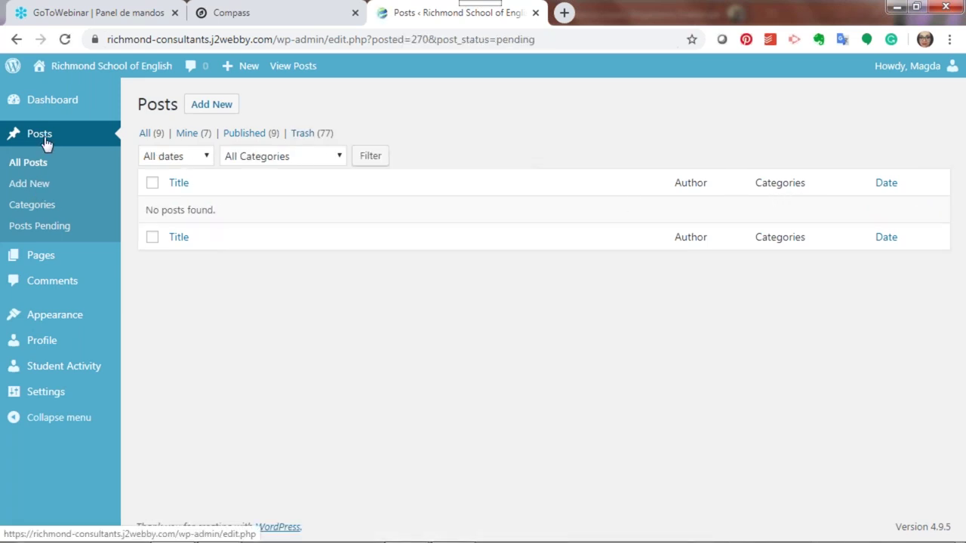
Step: Confirm Topic 5 shows as Published among the 9 posts, then close the WordPress admin tab
{"action": "left_click", "coordinate": [45, 110]}
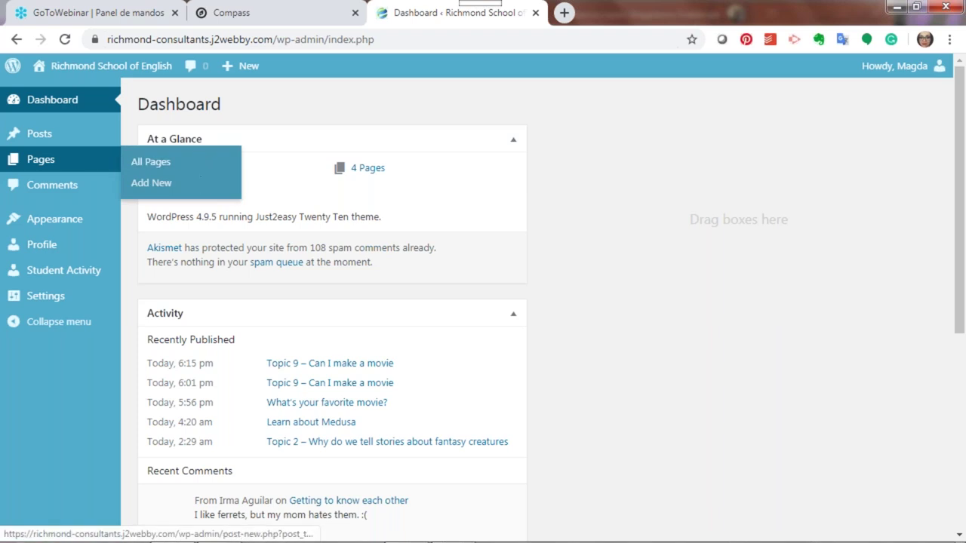
{"action": "left_click", "coordinate": [185, 171]}
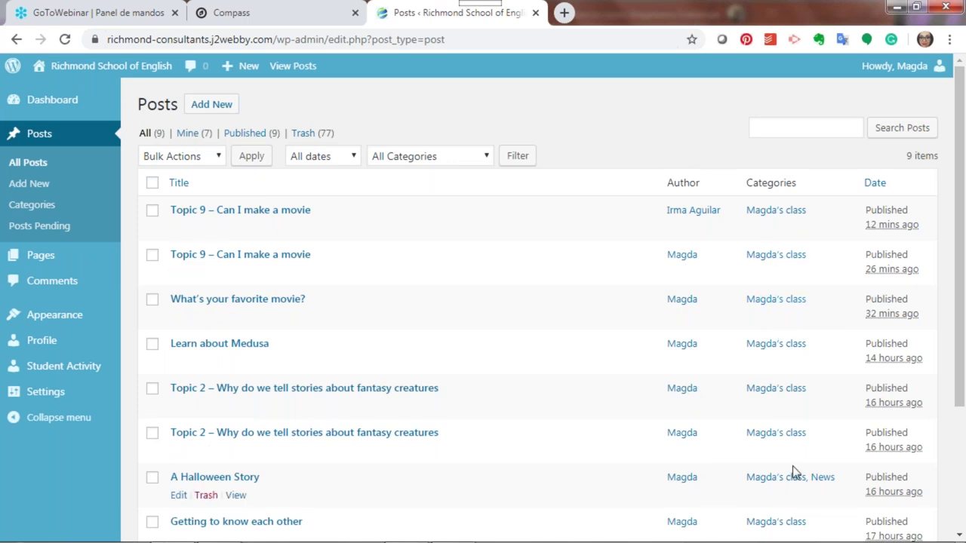
{"action": "scroll", "coordinate": [777, 341], "scroll_direction": "down", "scroll_amount": 1}
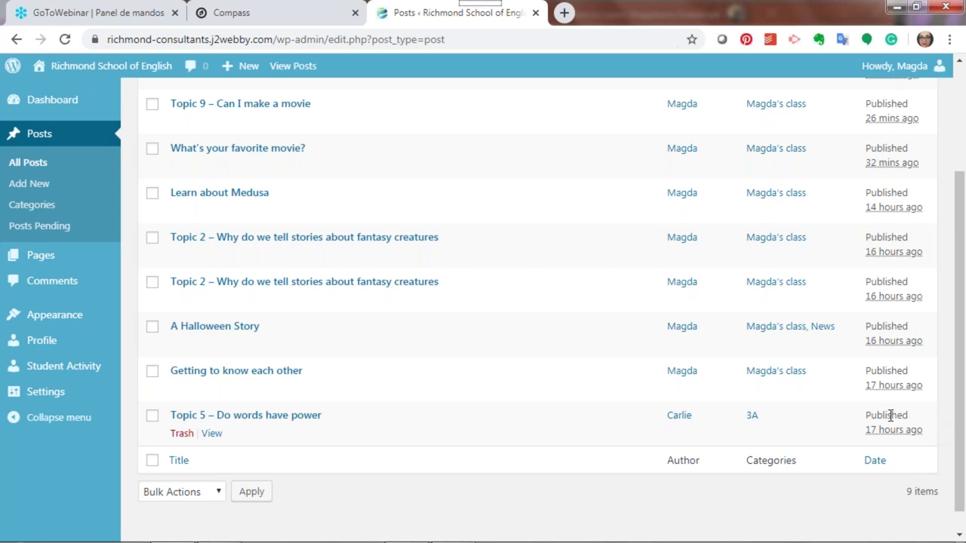
{"action": "mouse_move", "coordinate": [884, 432]}
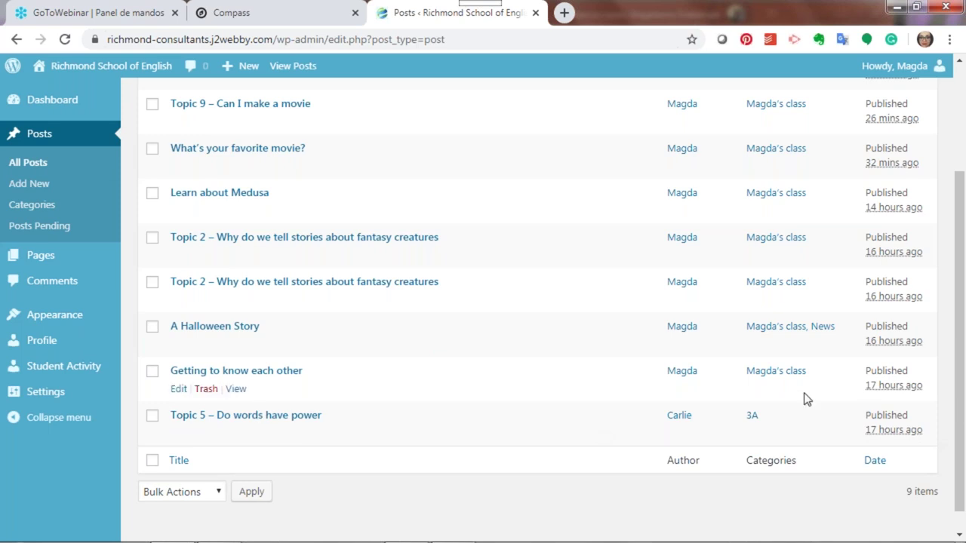
{"action": "scroll", "coordinate": [793, 389], "scroll_direction": "up", "scroll_amount": 1}
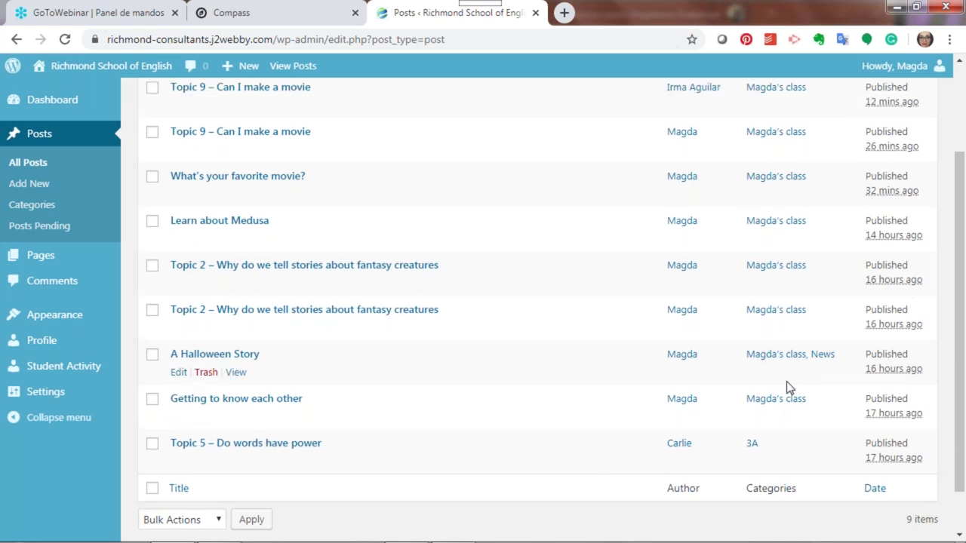
{"action": "scroll", "coordinate": [786, 387], "scroll_direction": "up", "scroll_amount": 3}
{"action": "left_click", "coordinate": [535, 13]}
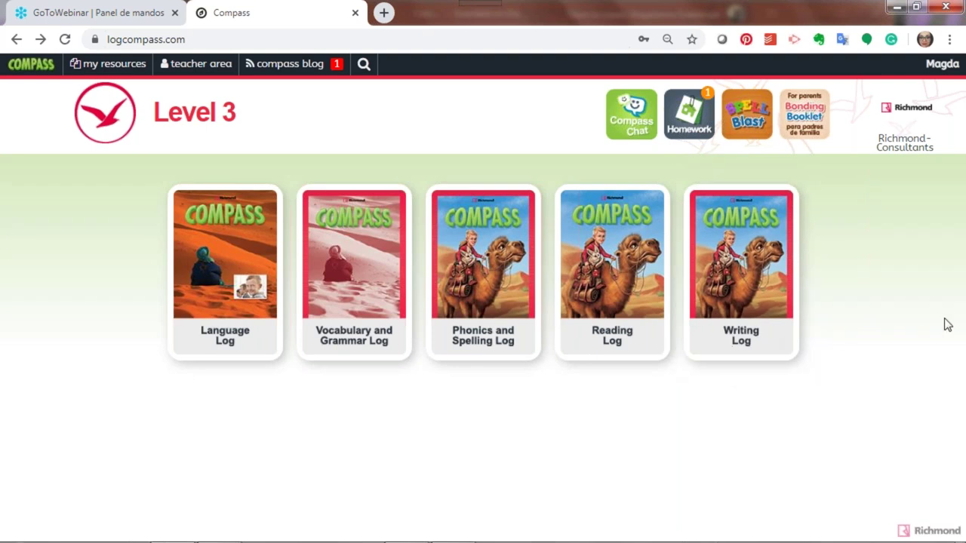
Step: Run the 'Thank You' slide (13 of 13) full screen using Duplicate Slide Show display
{"action": "mouse_move", "coordinate": [960, 539]}
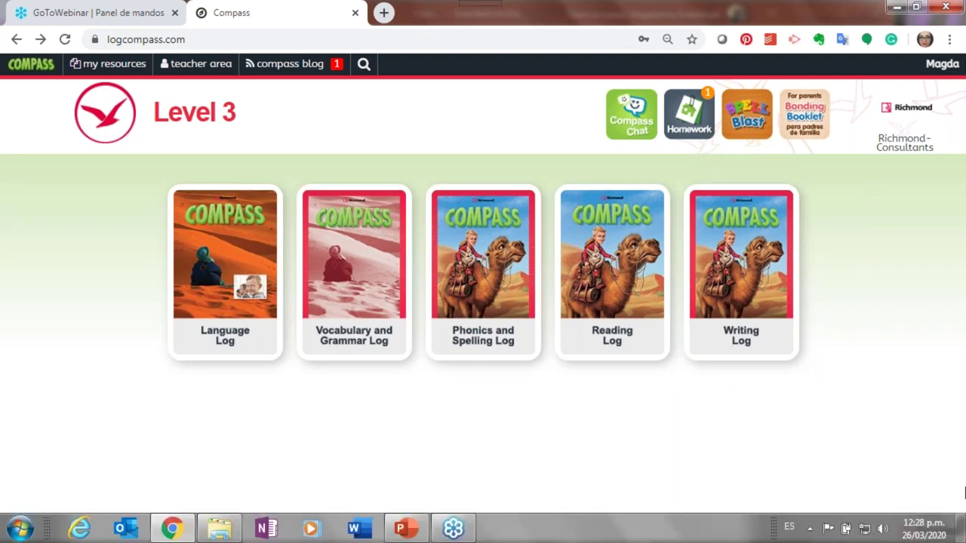
{"action": "left_click", "coordinate": [406, 530]}
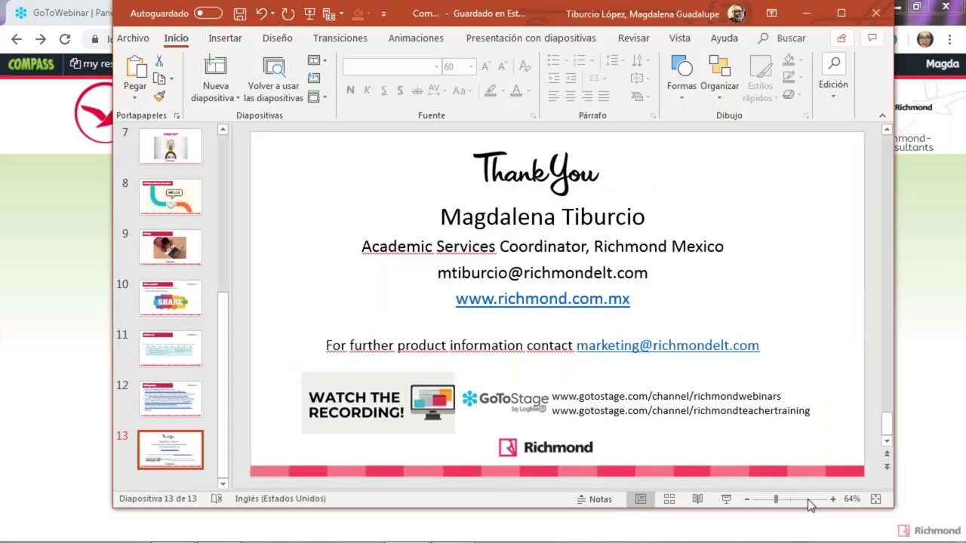
{"action": "left_click", "coordinate": [727, 499]}
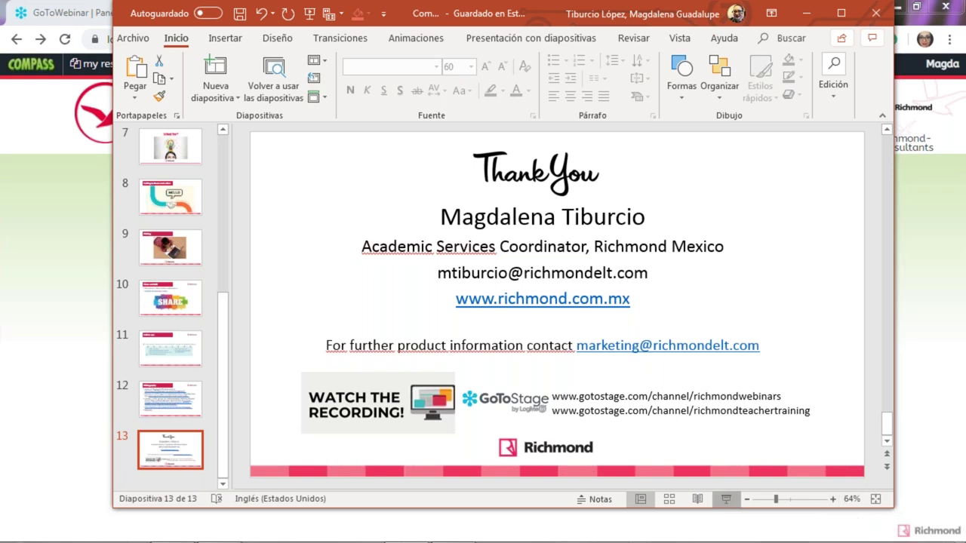
{"action": "left_click", "coordinate": [317, 22]}
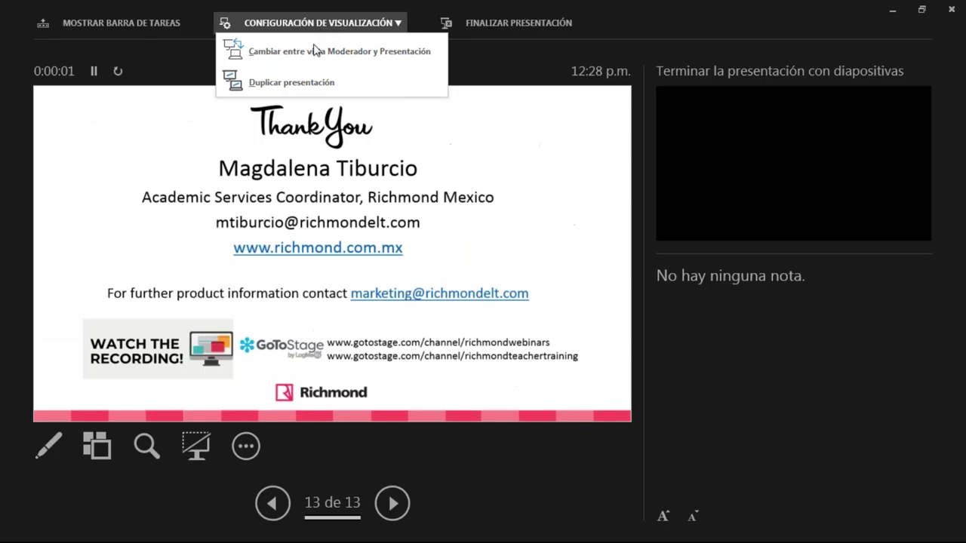
{"action": "left_click", "coordinate": [275, 81]}
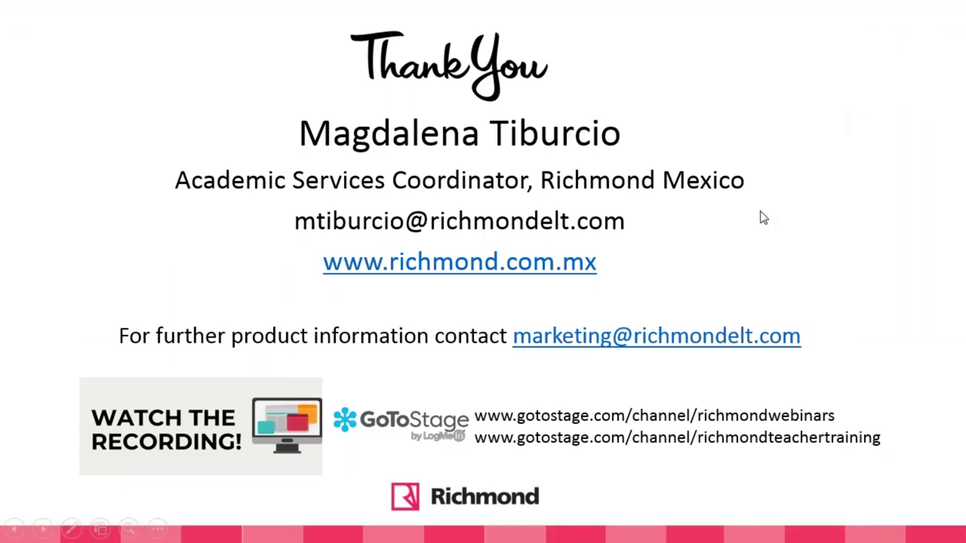